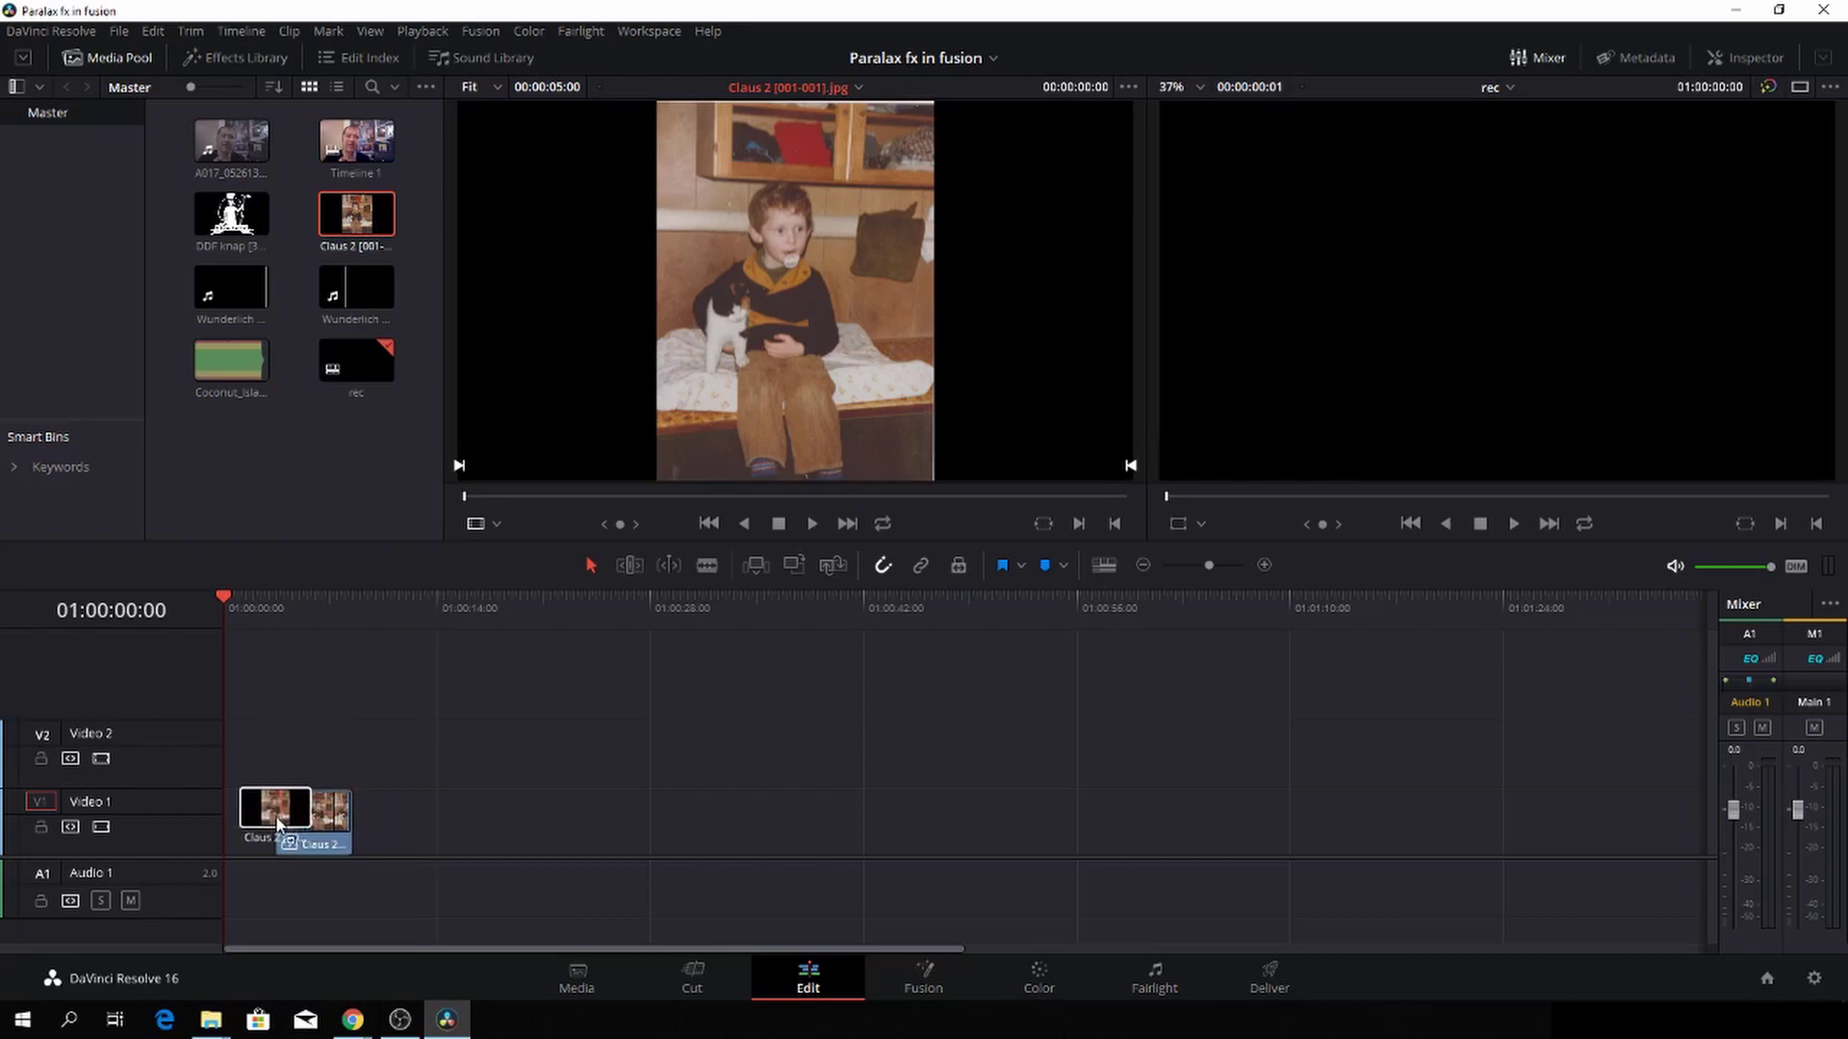
In the Color page, start a curve window on the photo clip, tracing up the outer edge of the boy's leg to his elbow
left_click(242, 609)
left_click(1037, 974)
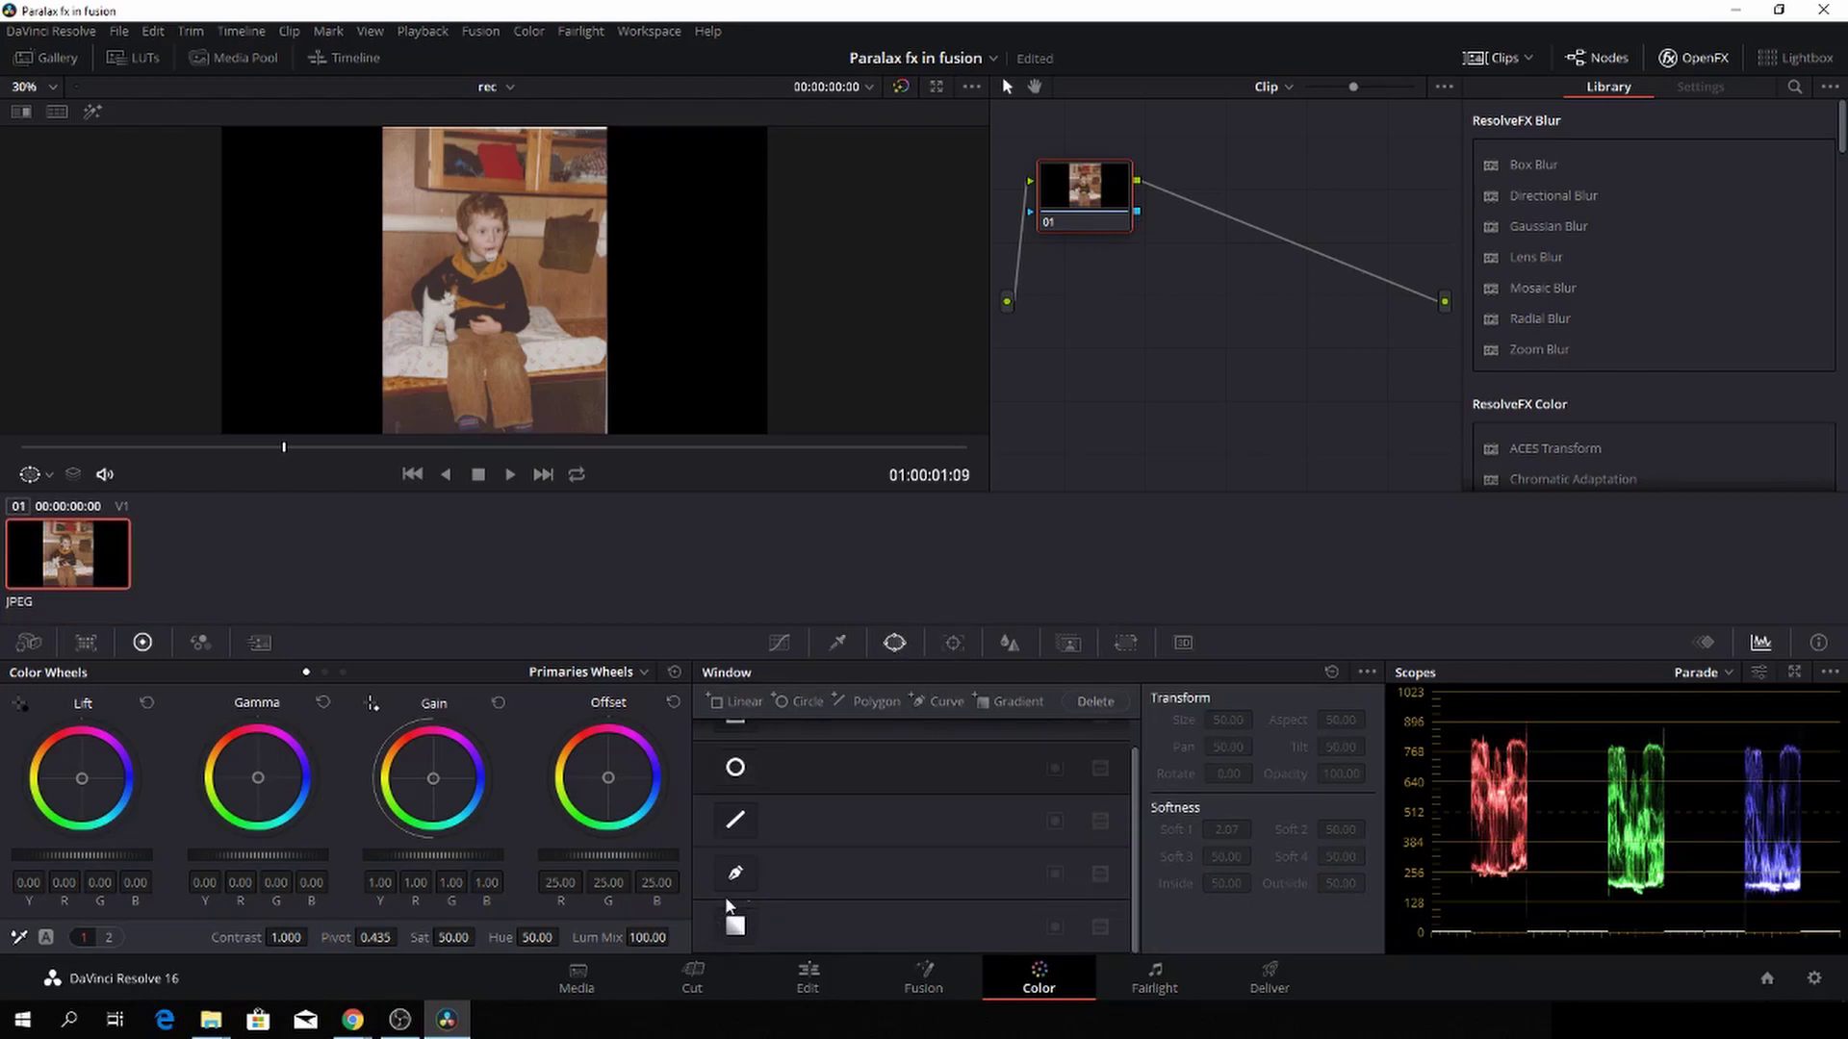
left_click(736, 873)
scroll(539, 388, "down", 1)
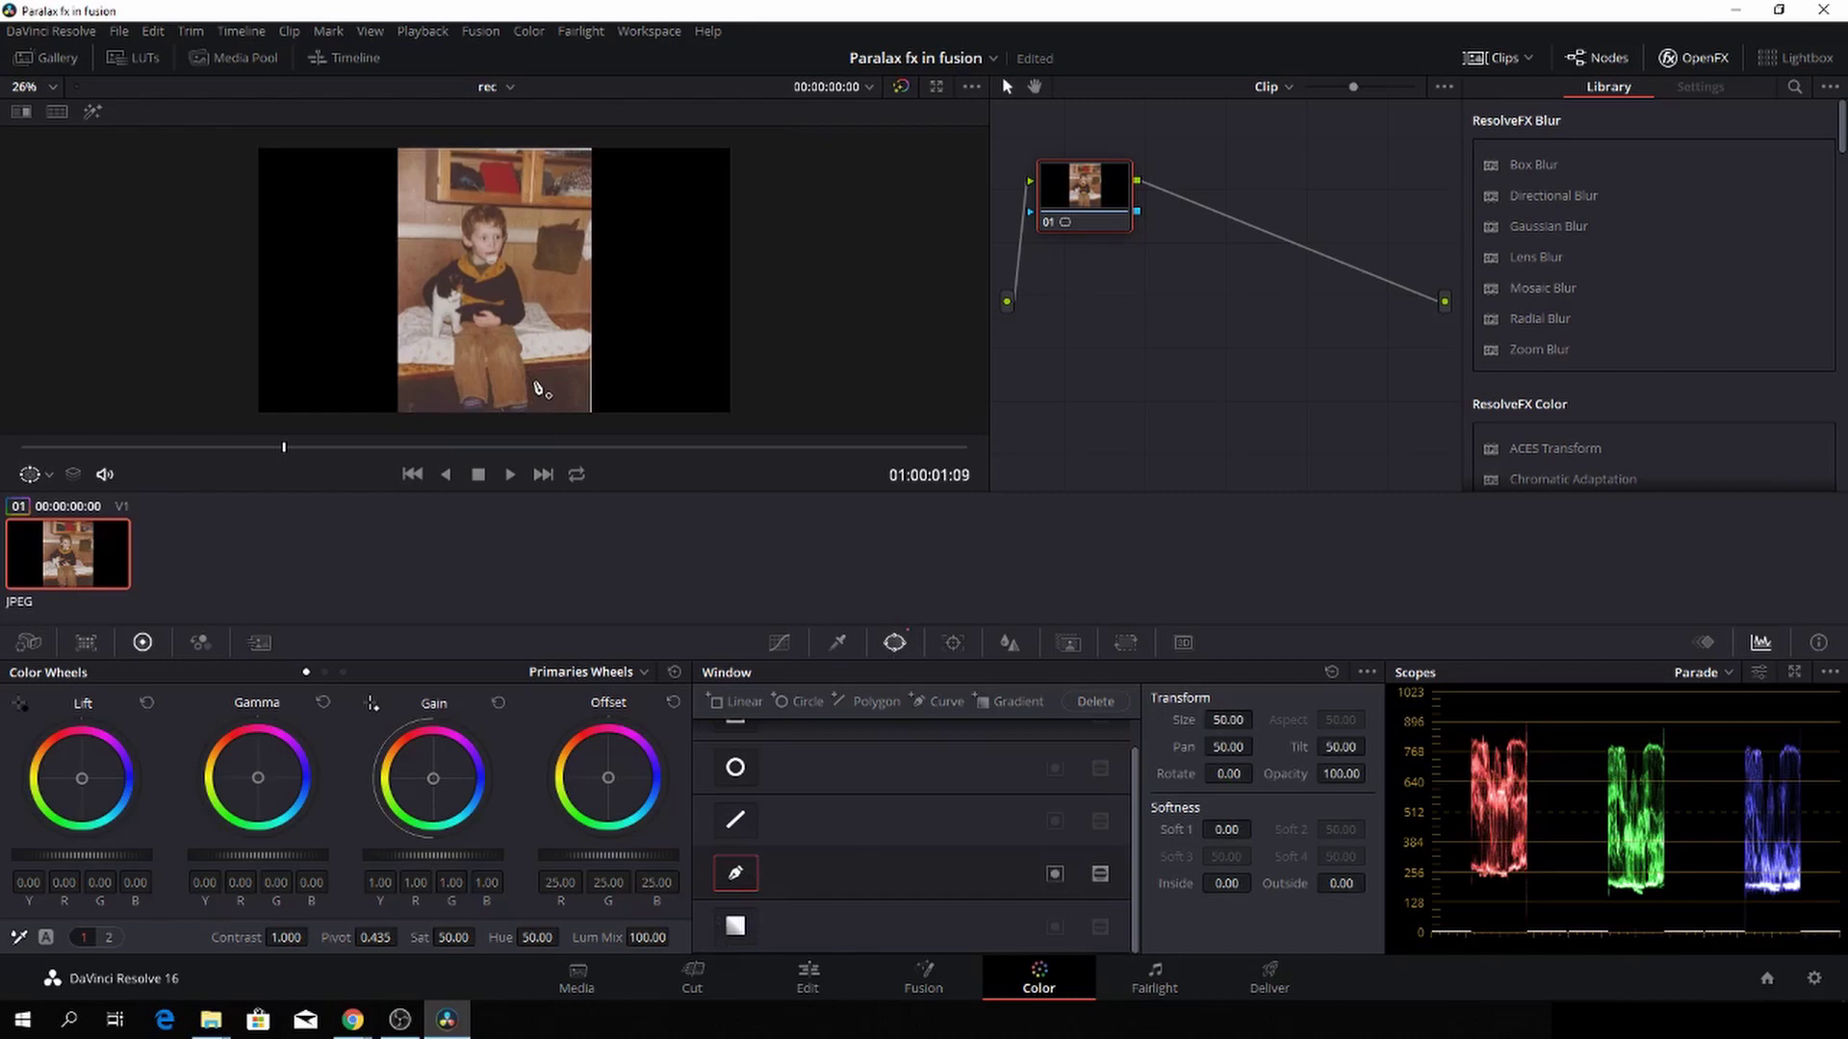
scroll(539, 388, "up", 5)
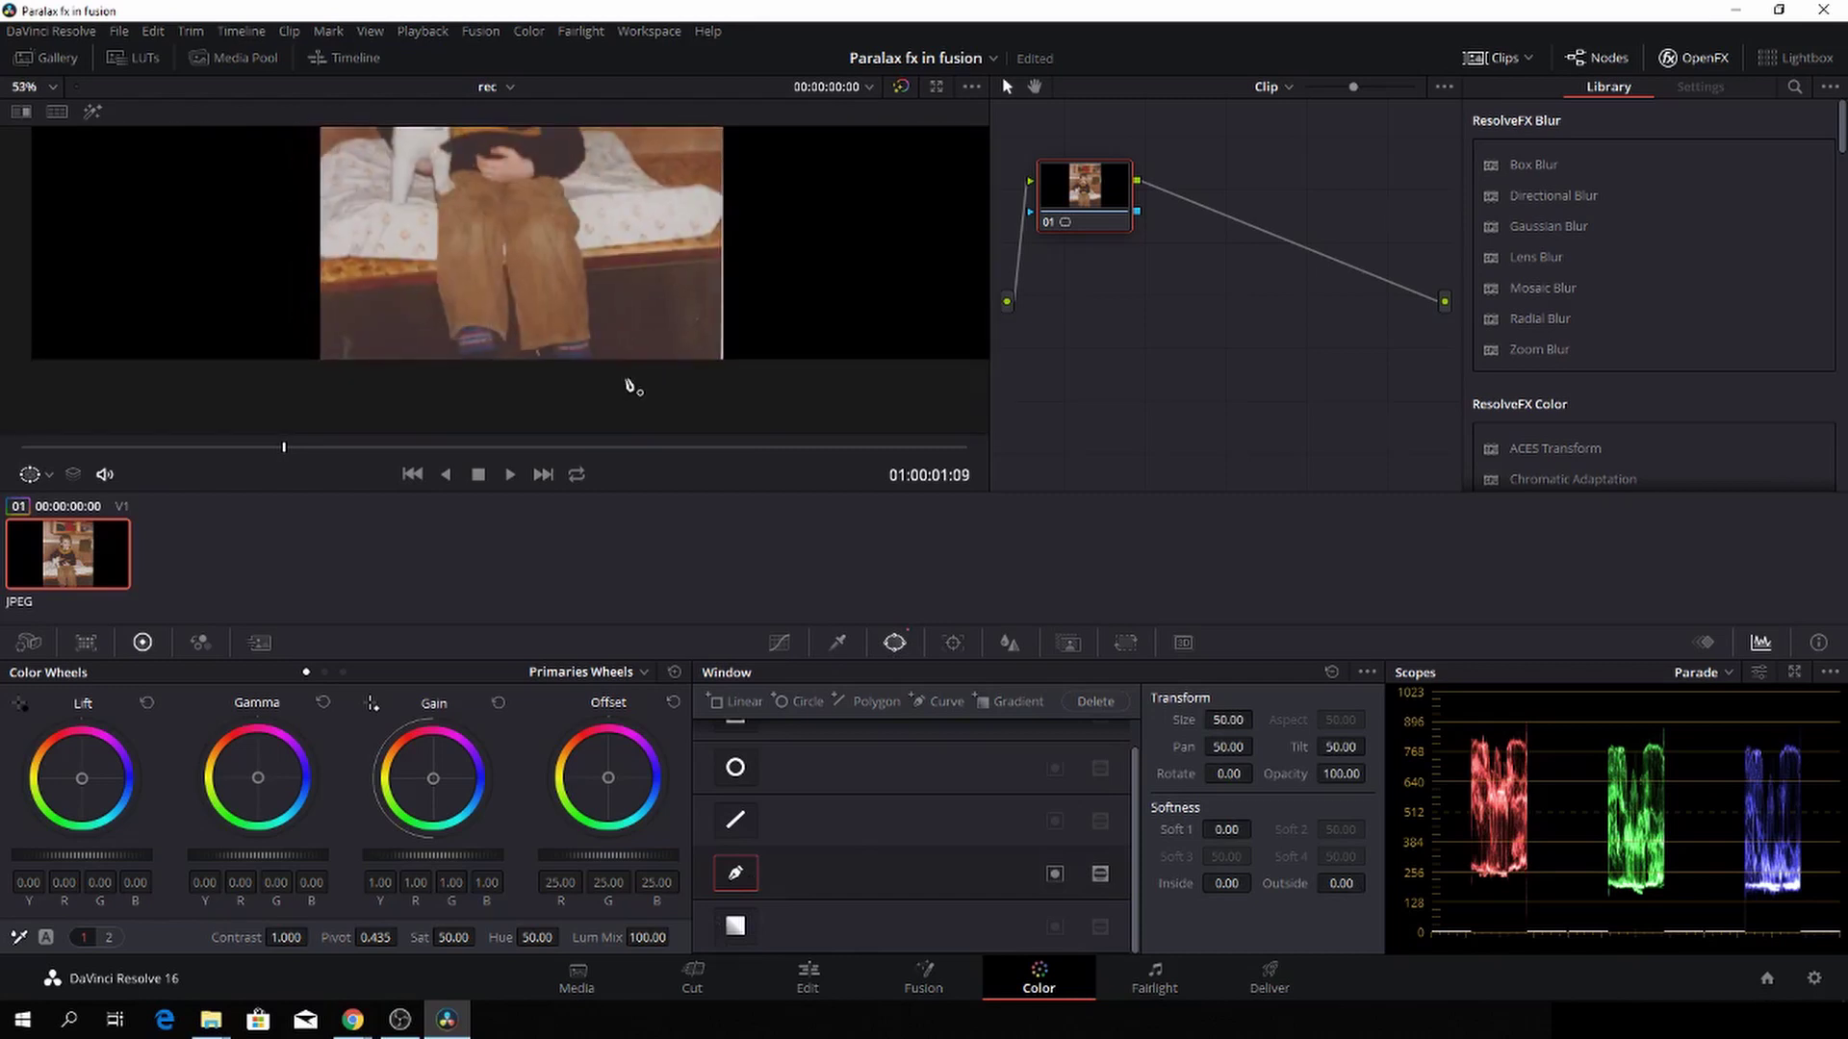
left_click(591, 367)
left_click(597, 286)
left_click(574, 178)
scroll(594, 152, "down", 1)
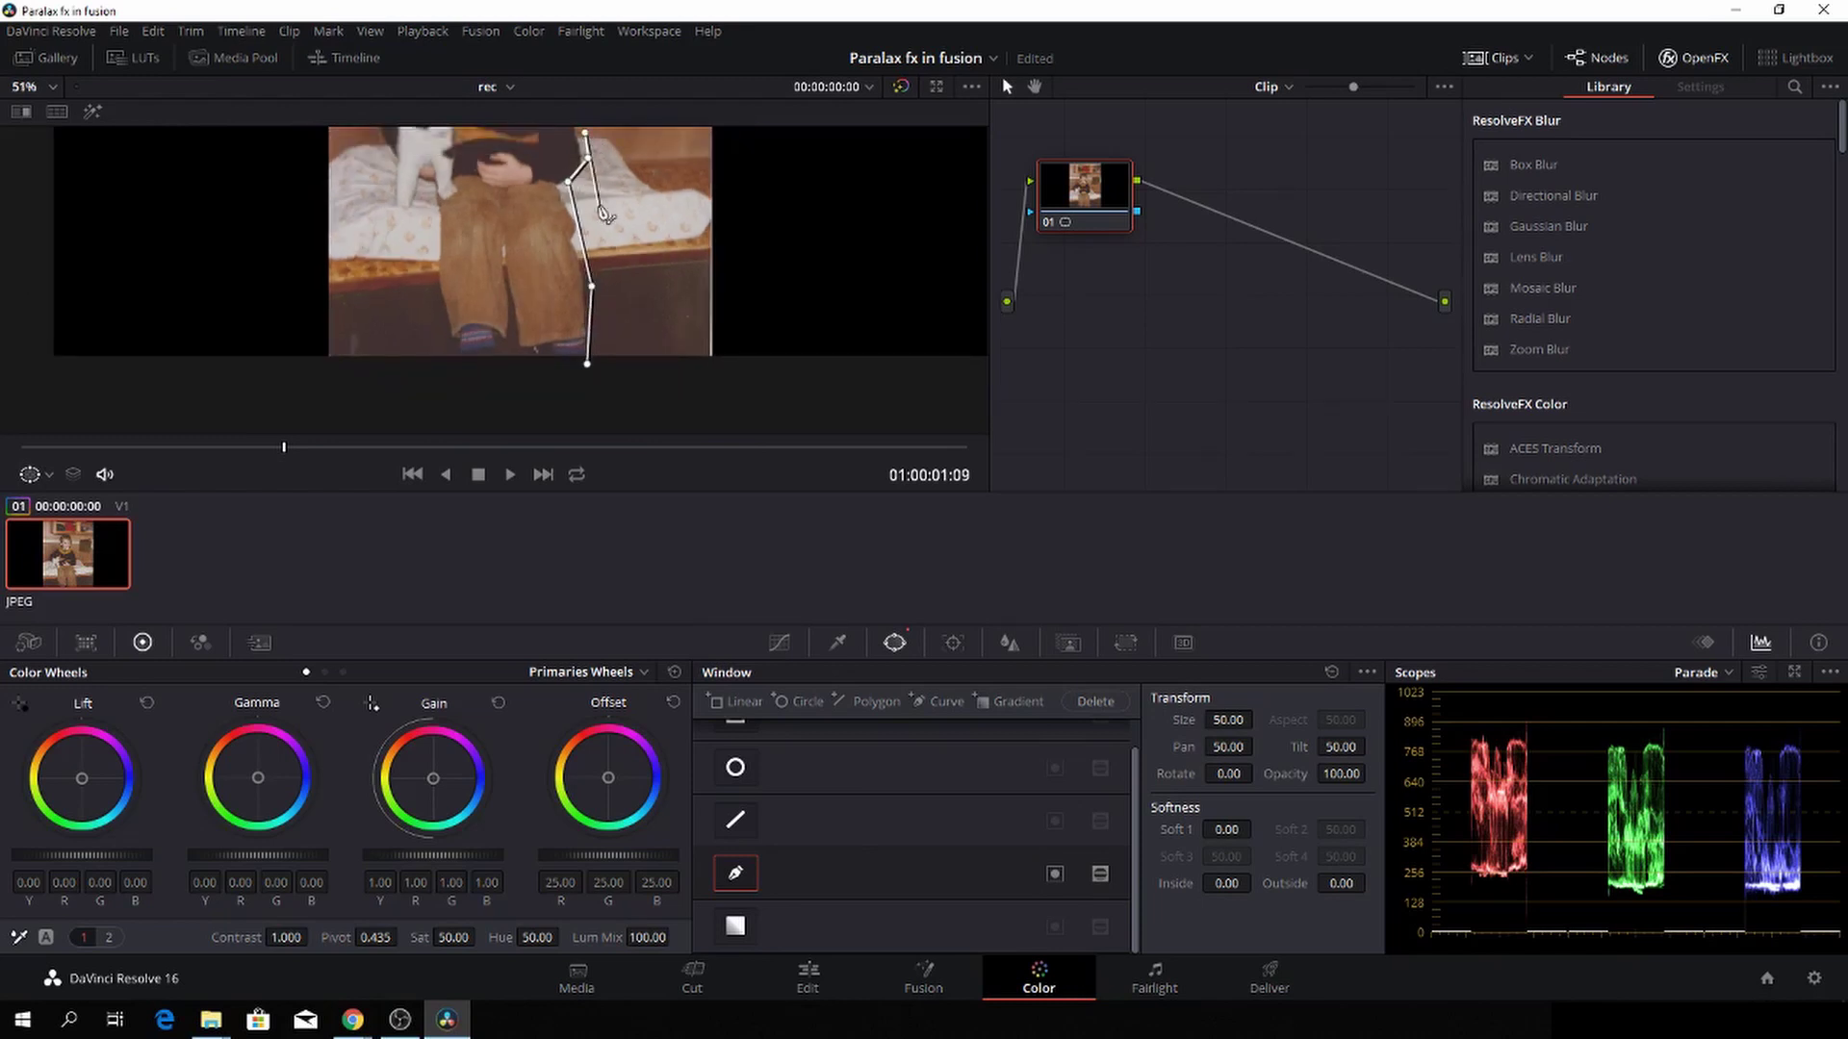
Continue the curve outline up the boy's arm and shoulder and around the side of his head
scroll(592, 142, "up", 5)
scroll(592, 243, "up", 1)
left_click(616, 342)
left_click(612, 315)
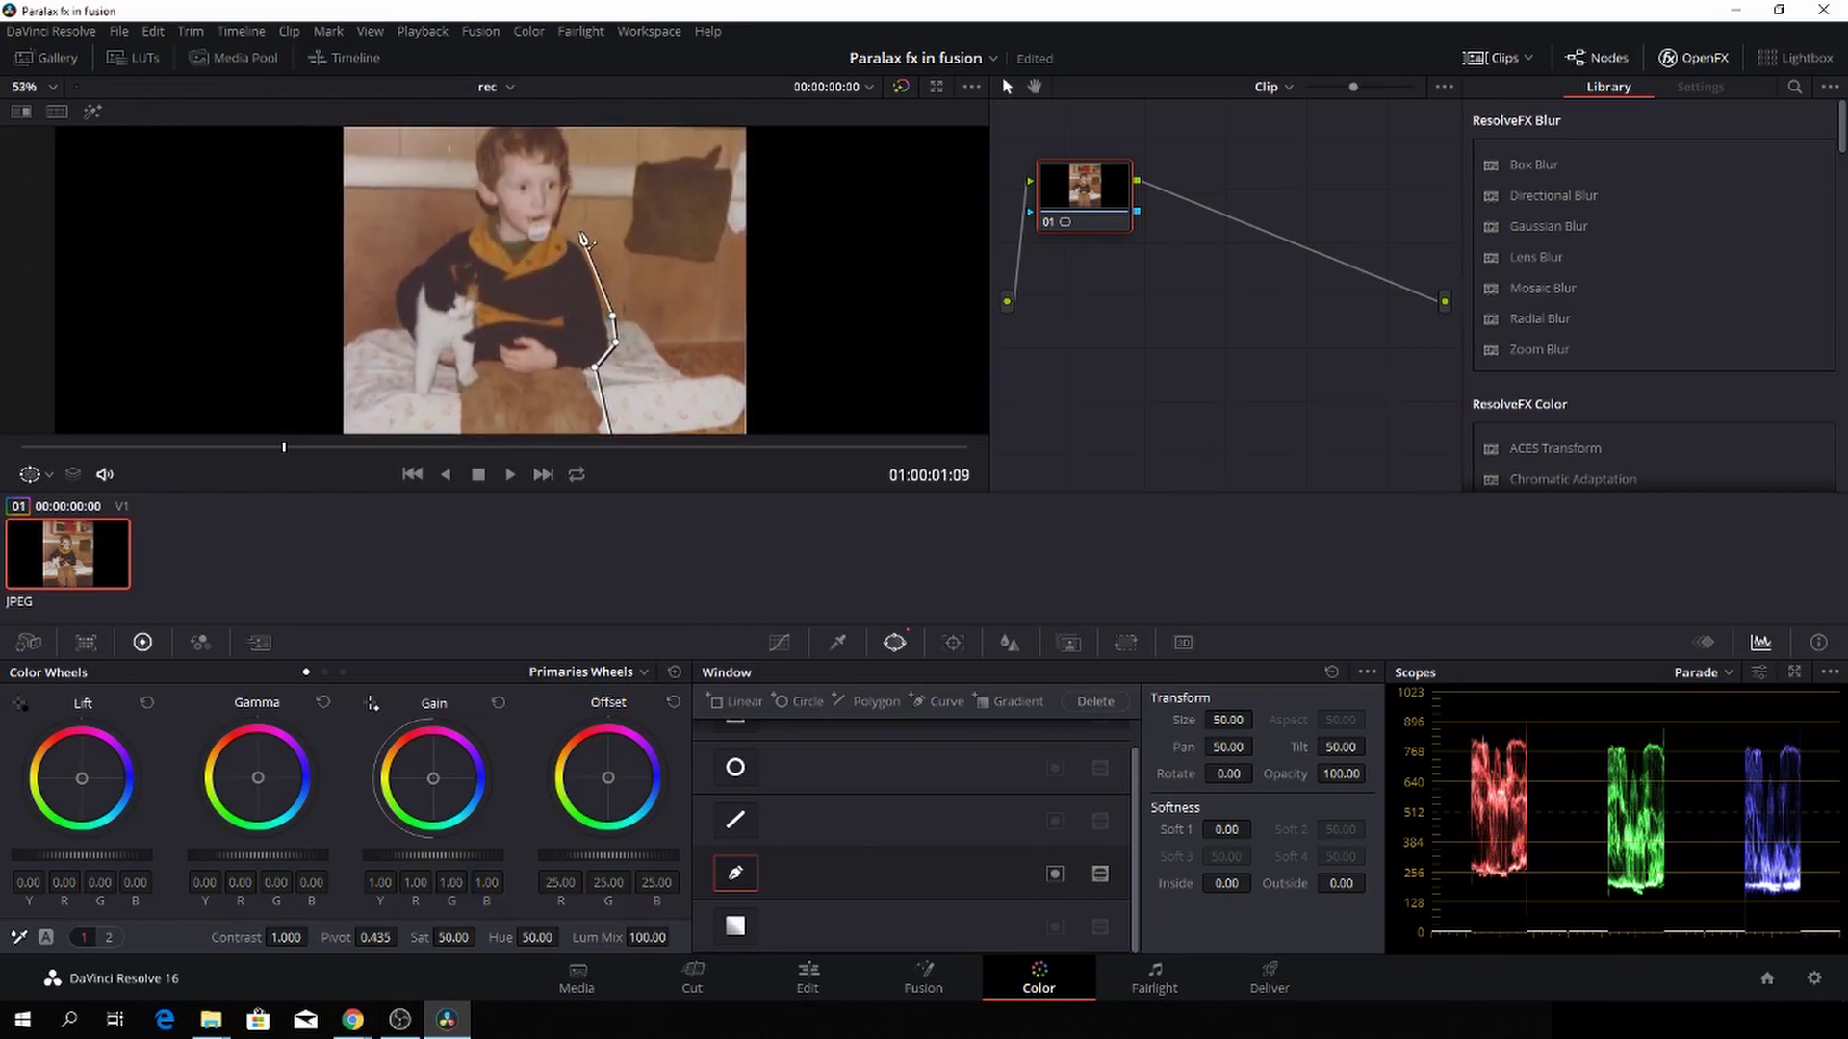
left_click(570, 224)
scroll(578, 159, "up", 1)
left_click(574, 143)
scroll(578, 154, "down", 3)
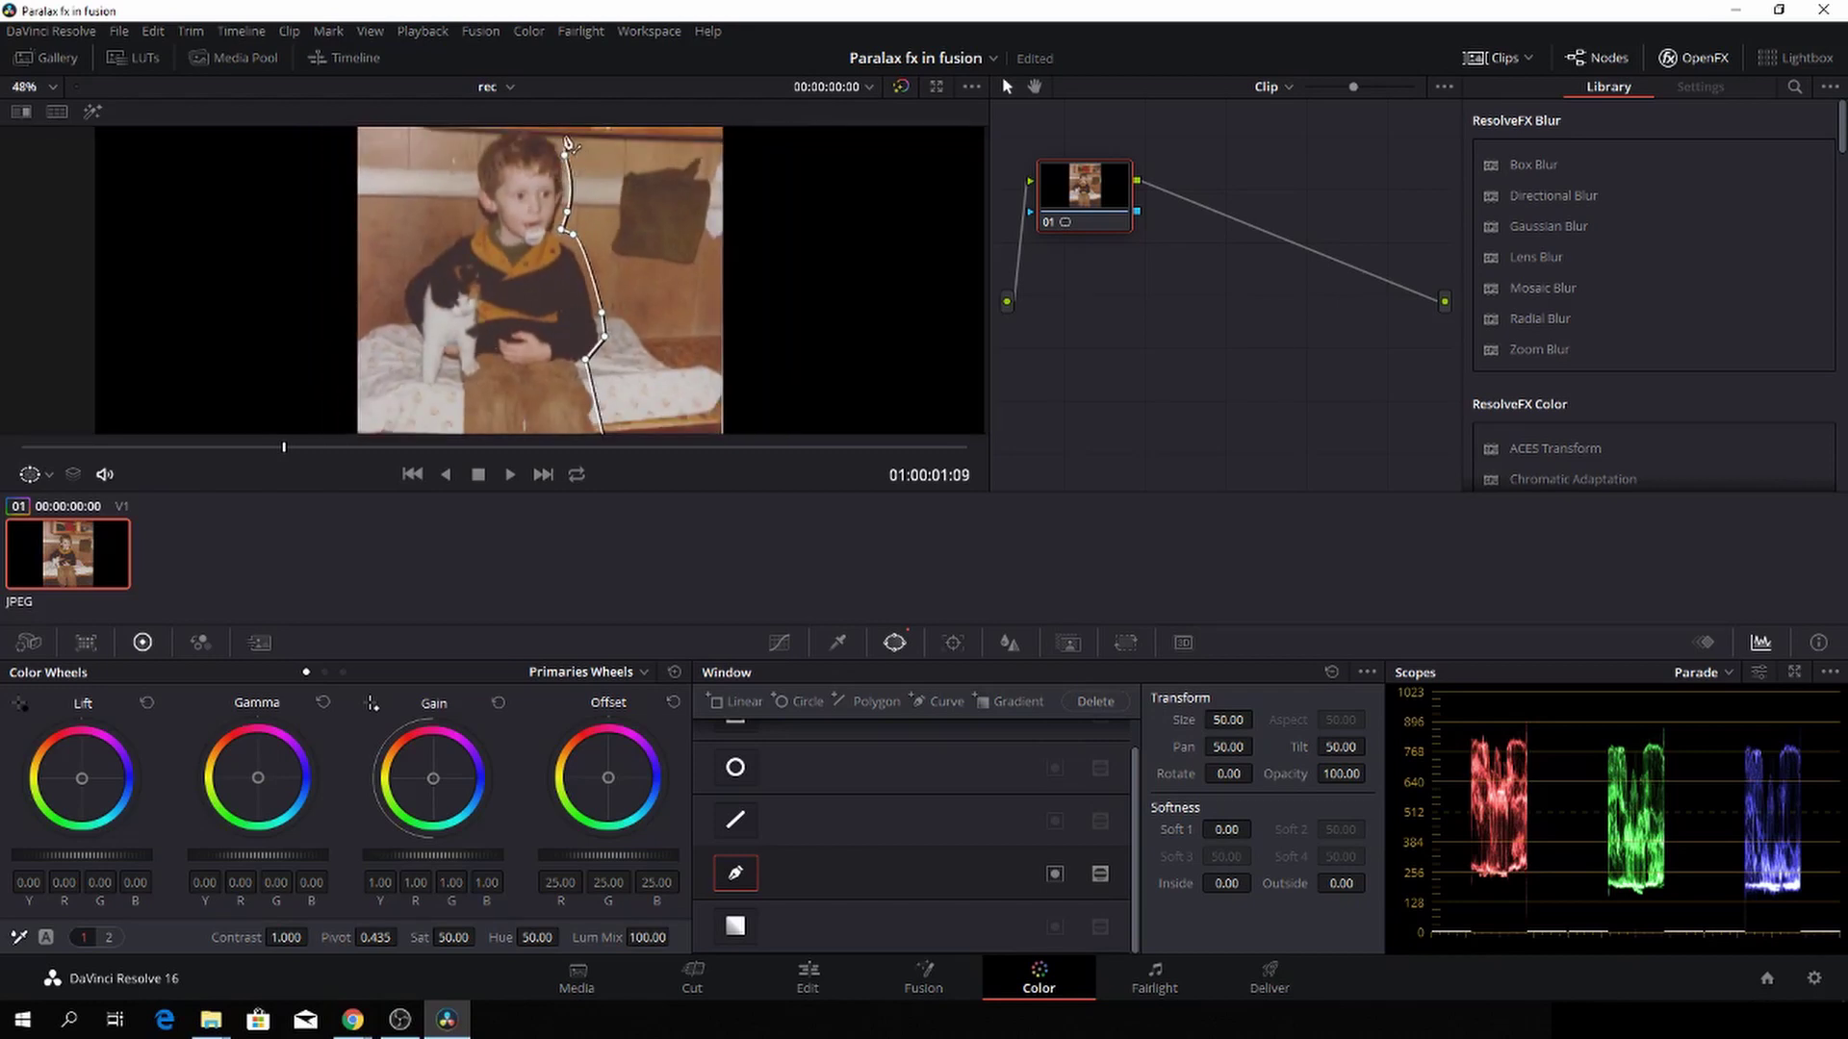
scroll(548, 139, "up", 1)
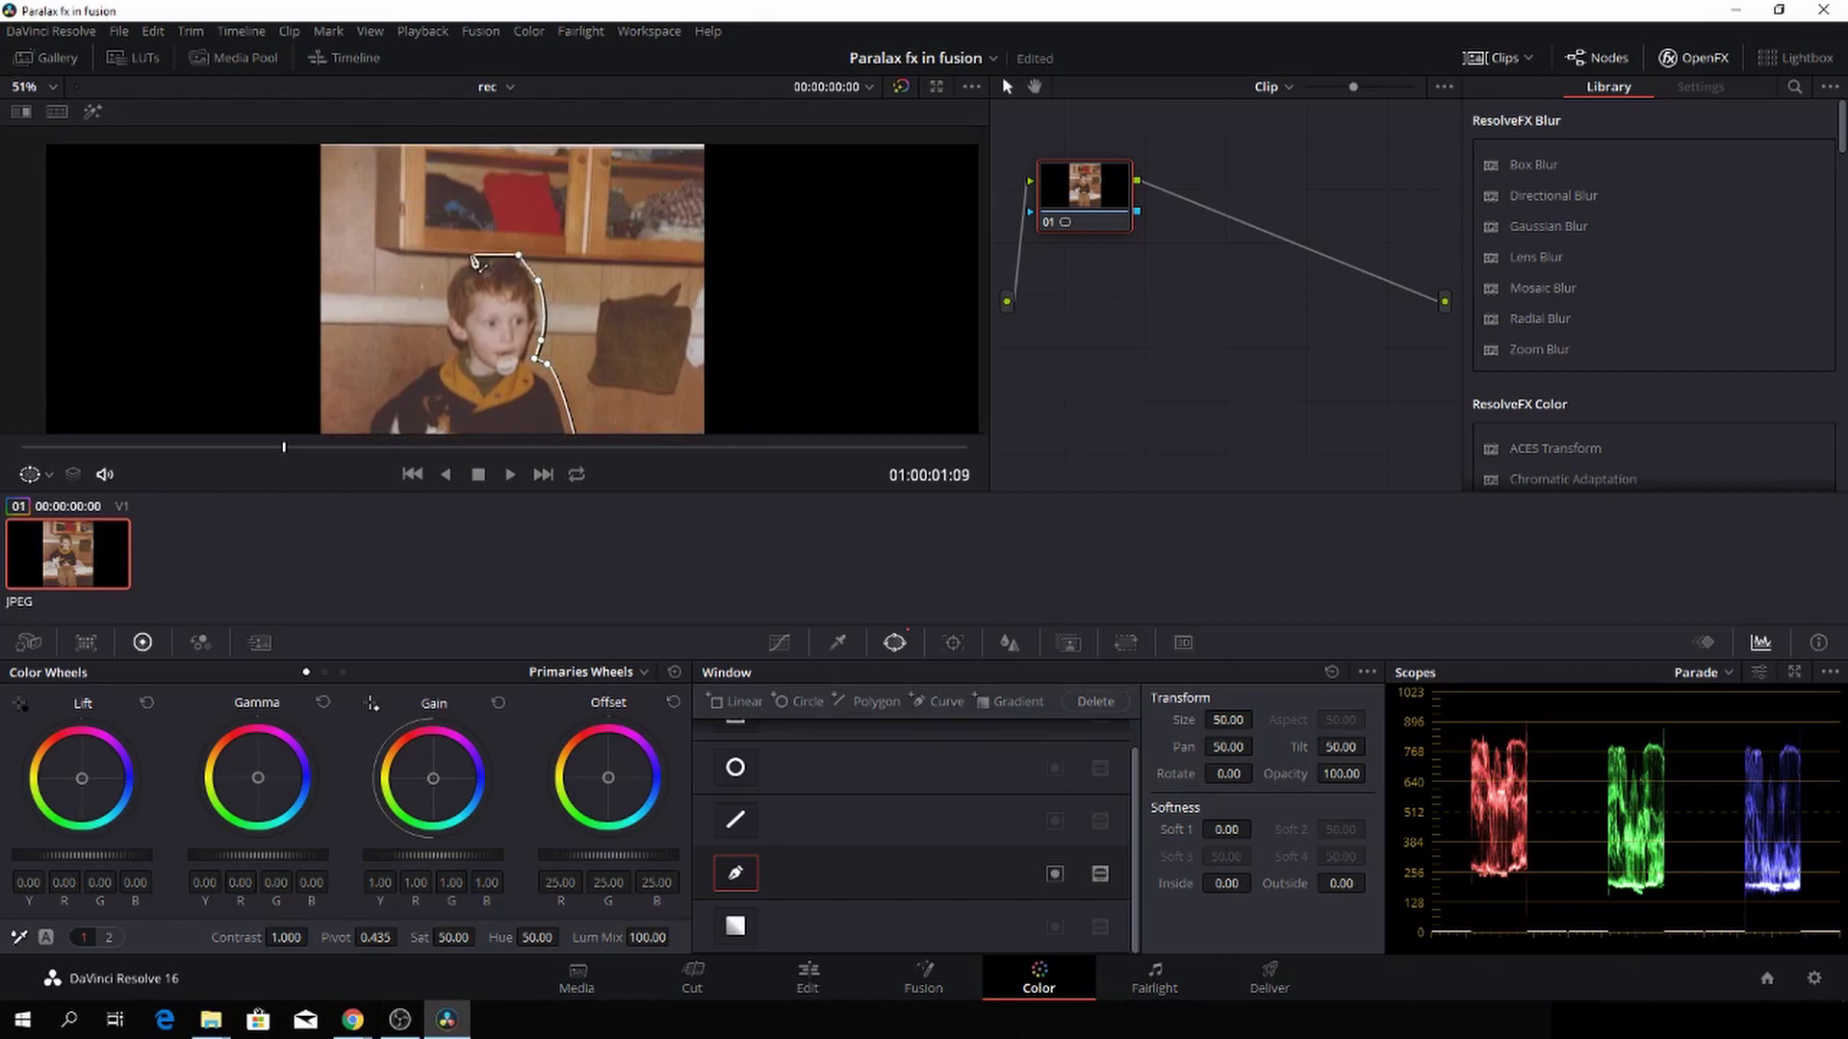
Extend the curve outline down the opposite side of the boy's head and out to his shoulder
left_click(432, 296)
left_click(434, 355)
left_click(365, 409)
scroll(375, 421, "down", 1)
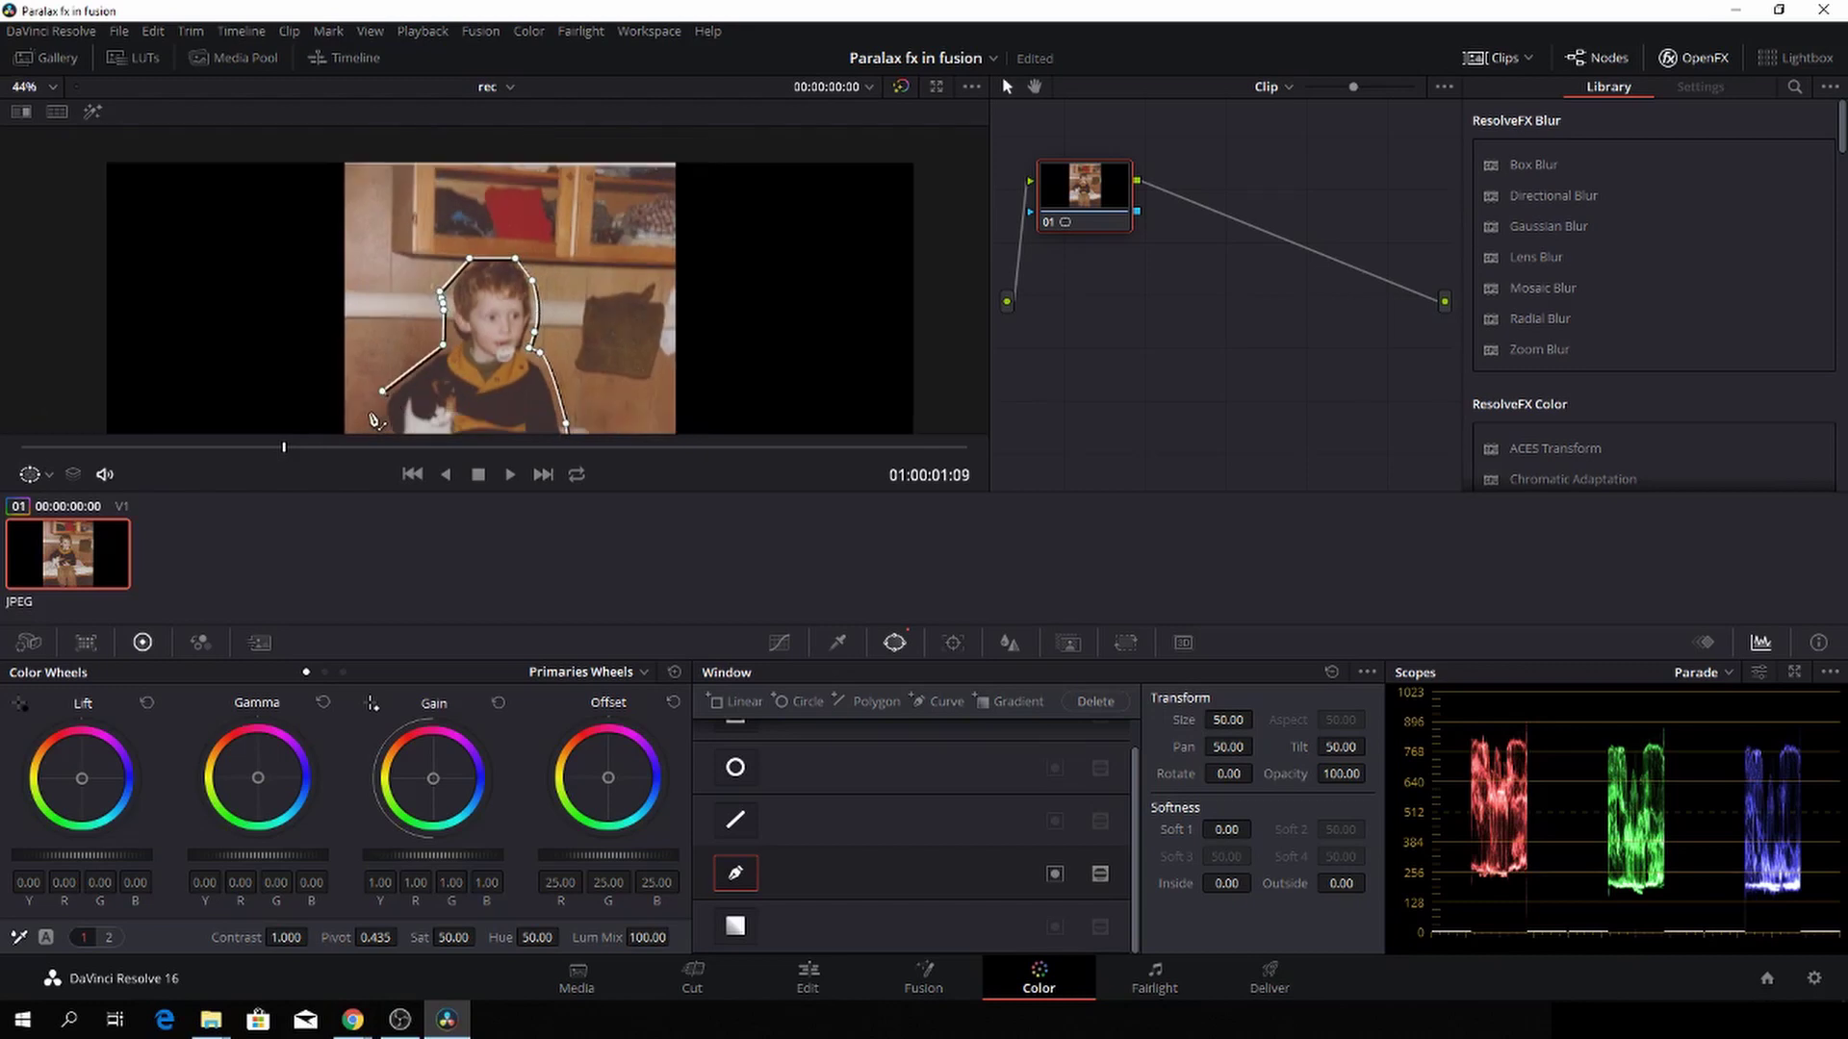
scroll(375, 420, "down", 1)
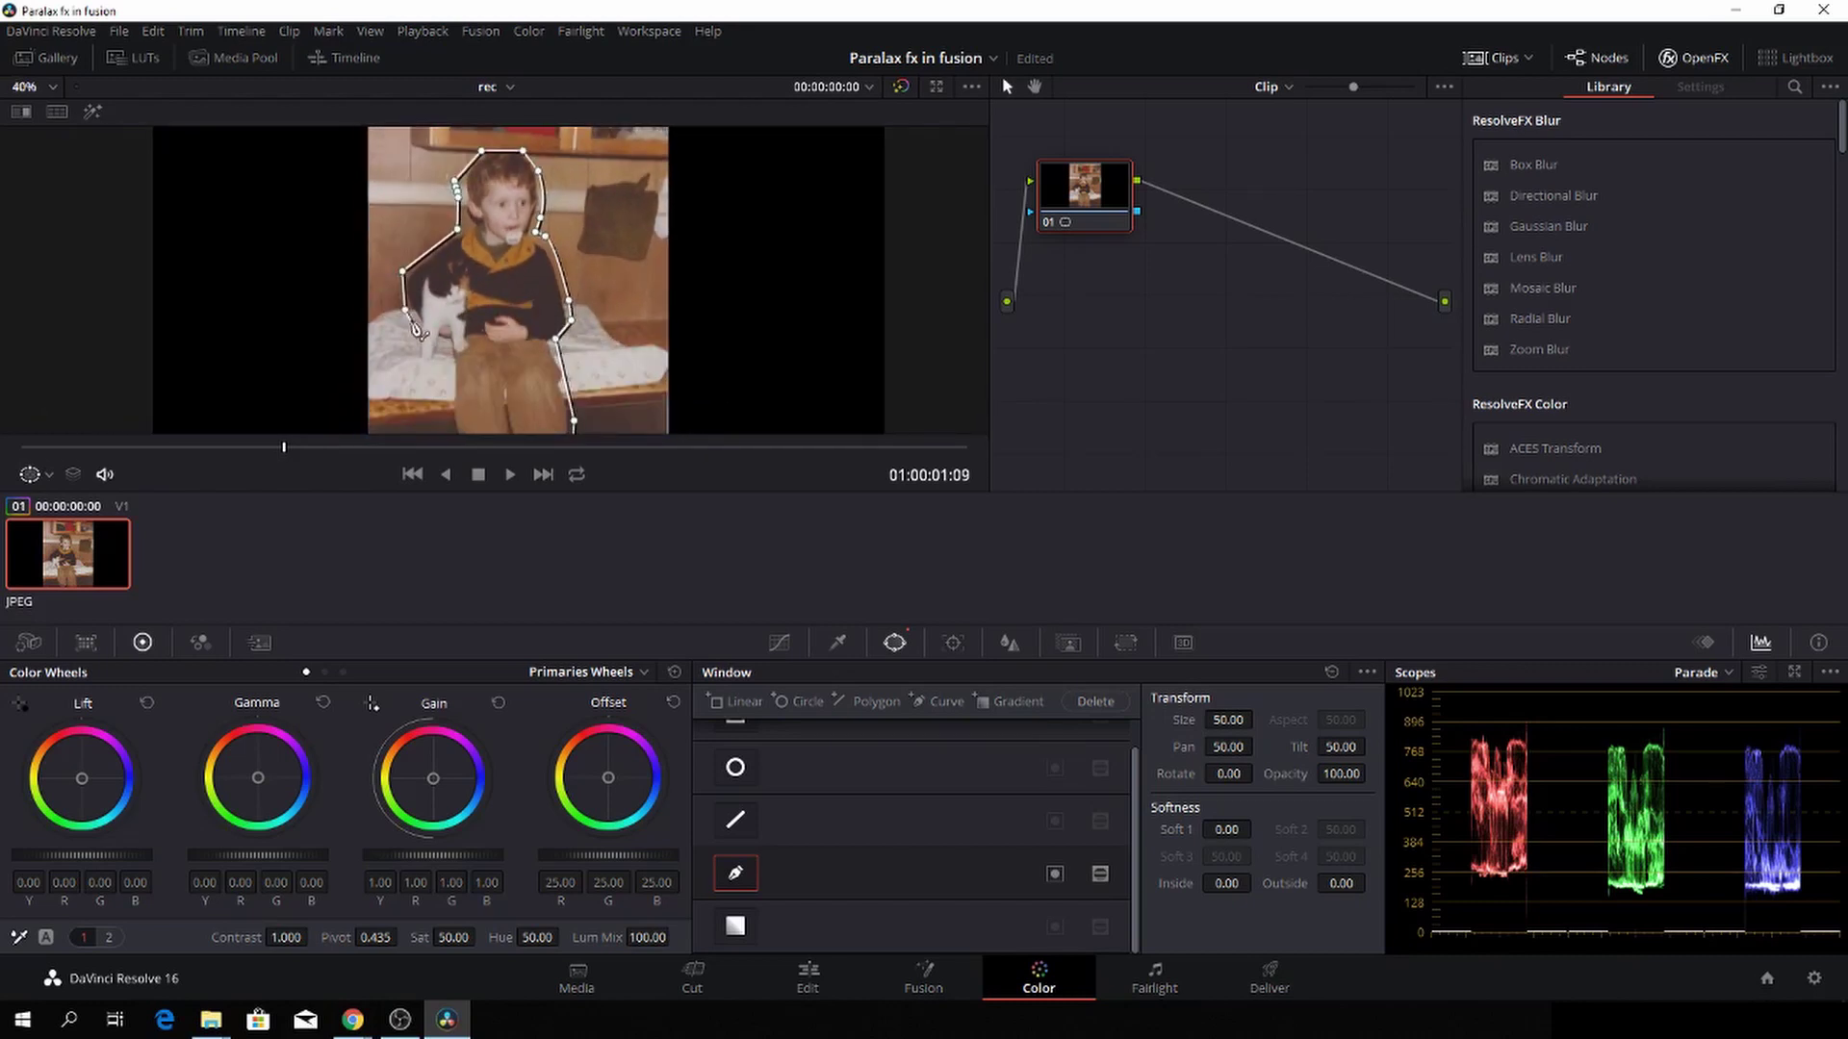
Trace around the cat and down the other leg, and close the curve window below the boy's feet
left_click(419, 332)
left_click(436, 359)
left_click(455, 368)
scroll(456, 420, "down", 2)
scroll(465, 423, "down", 1)
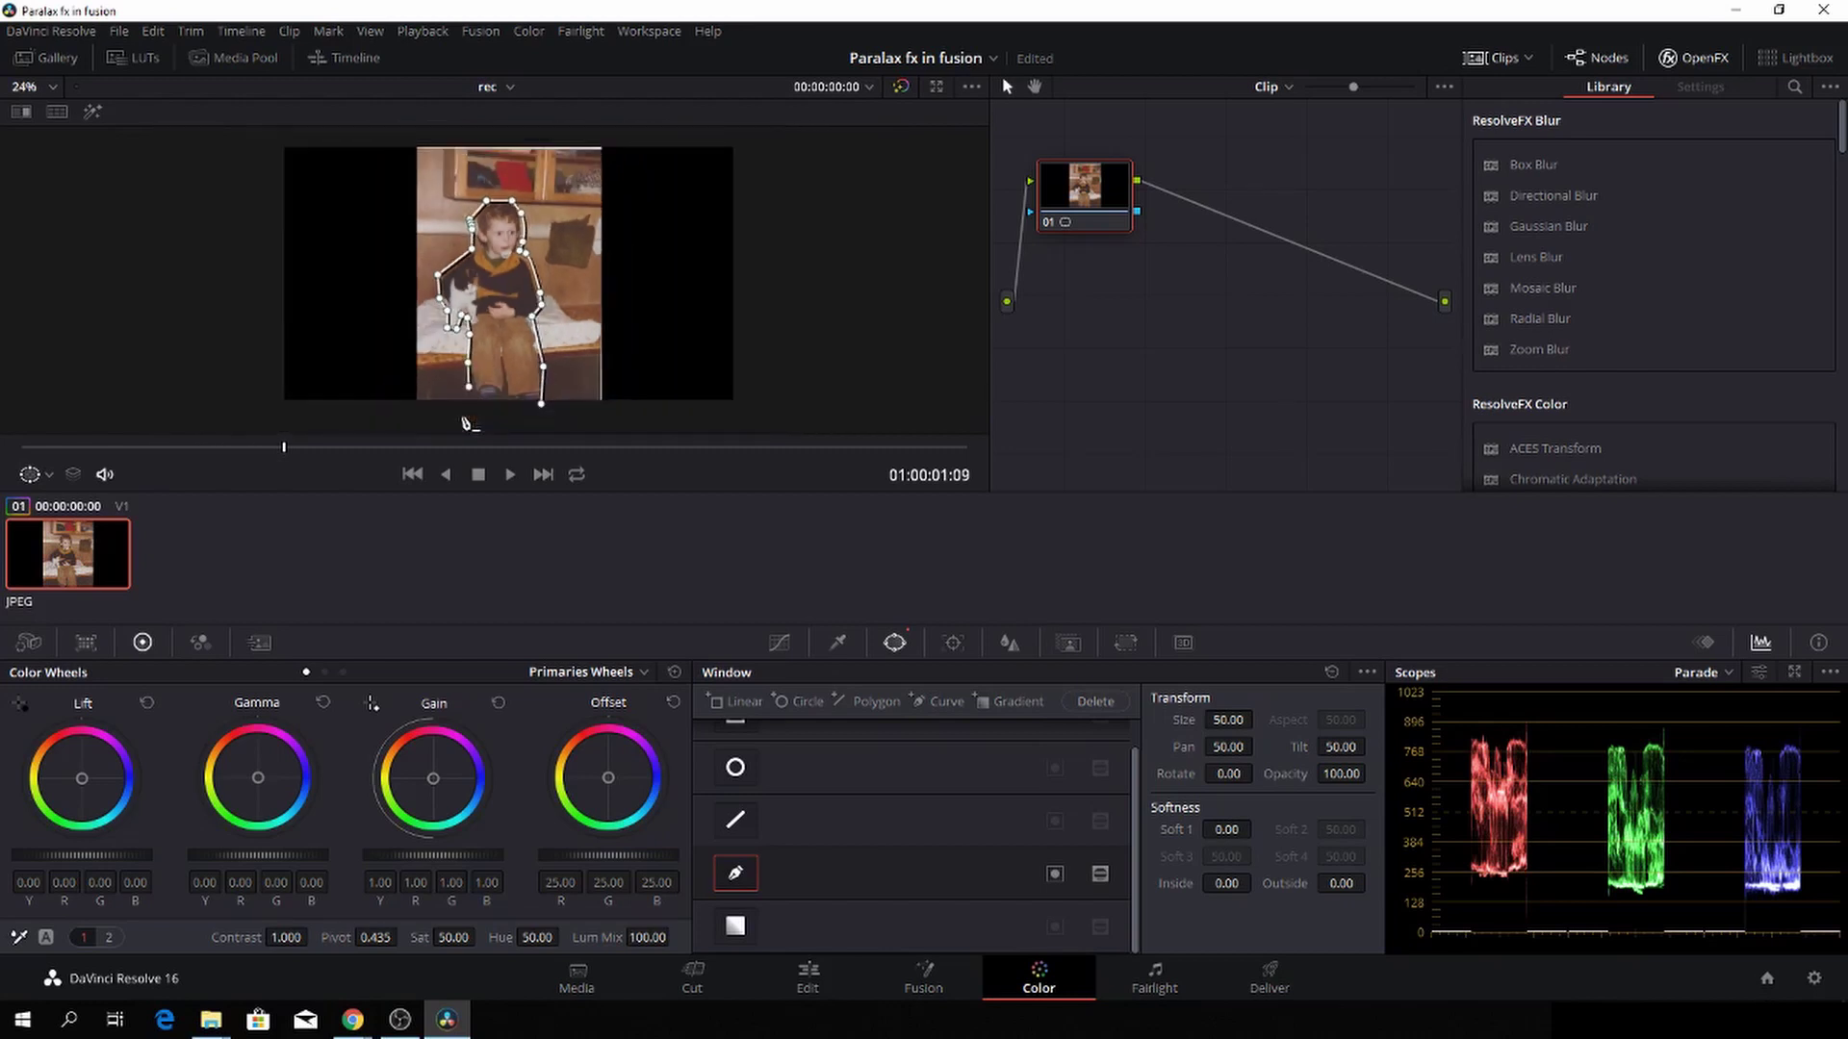
left_click(464, 418)
left_click(539, 417)
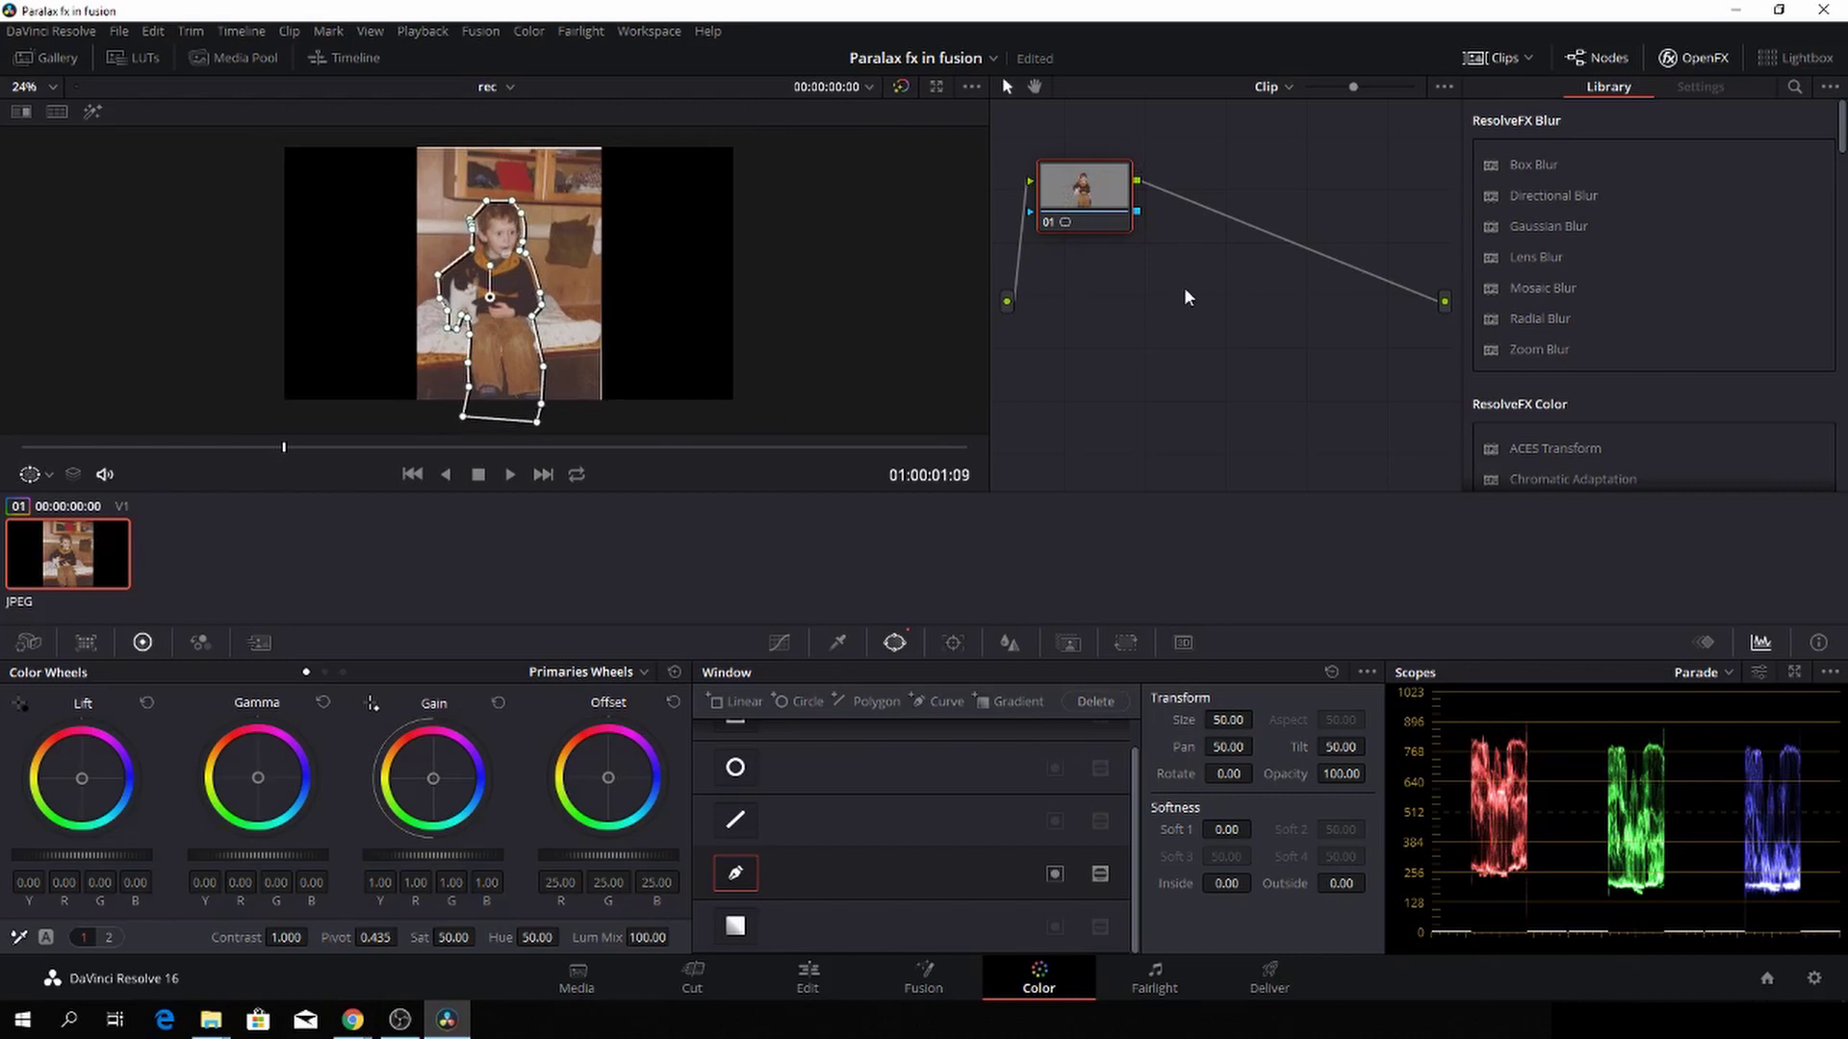
Add a serial node that receives the masked node's alpha, and apply the Object Removal effect to it
key("alt+s")
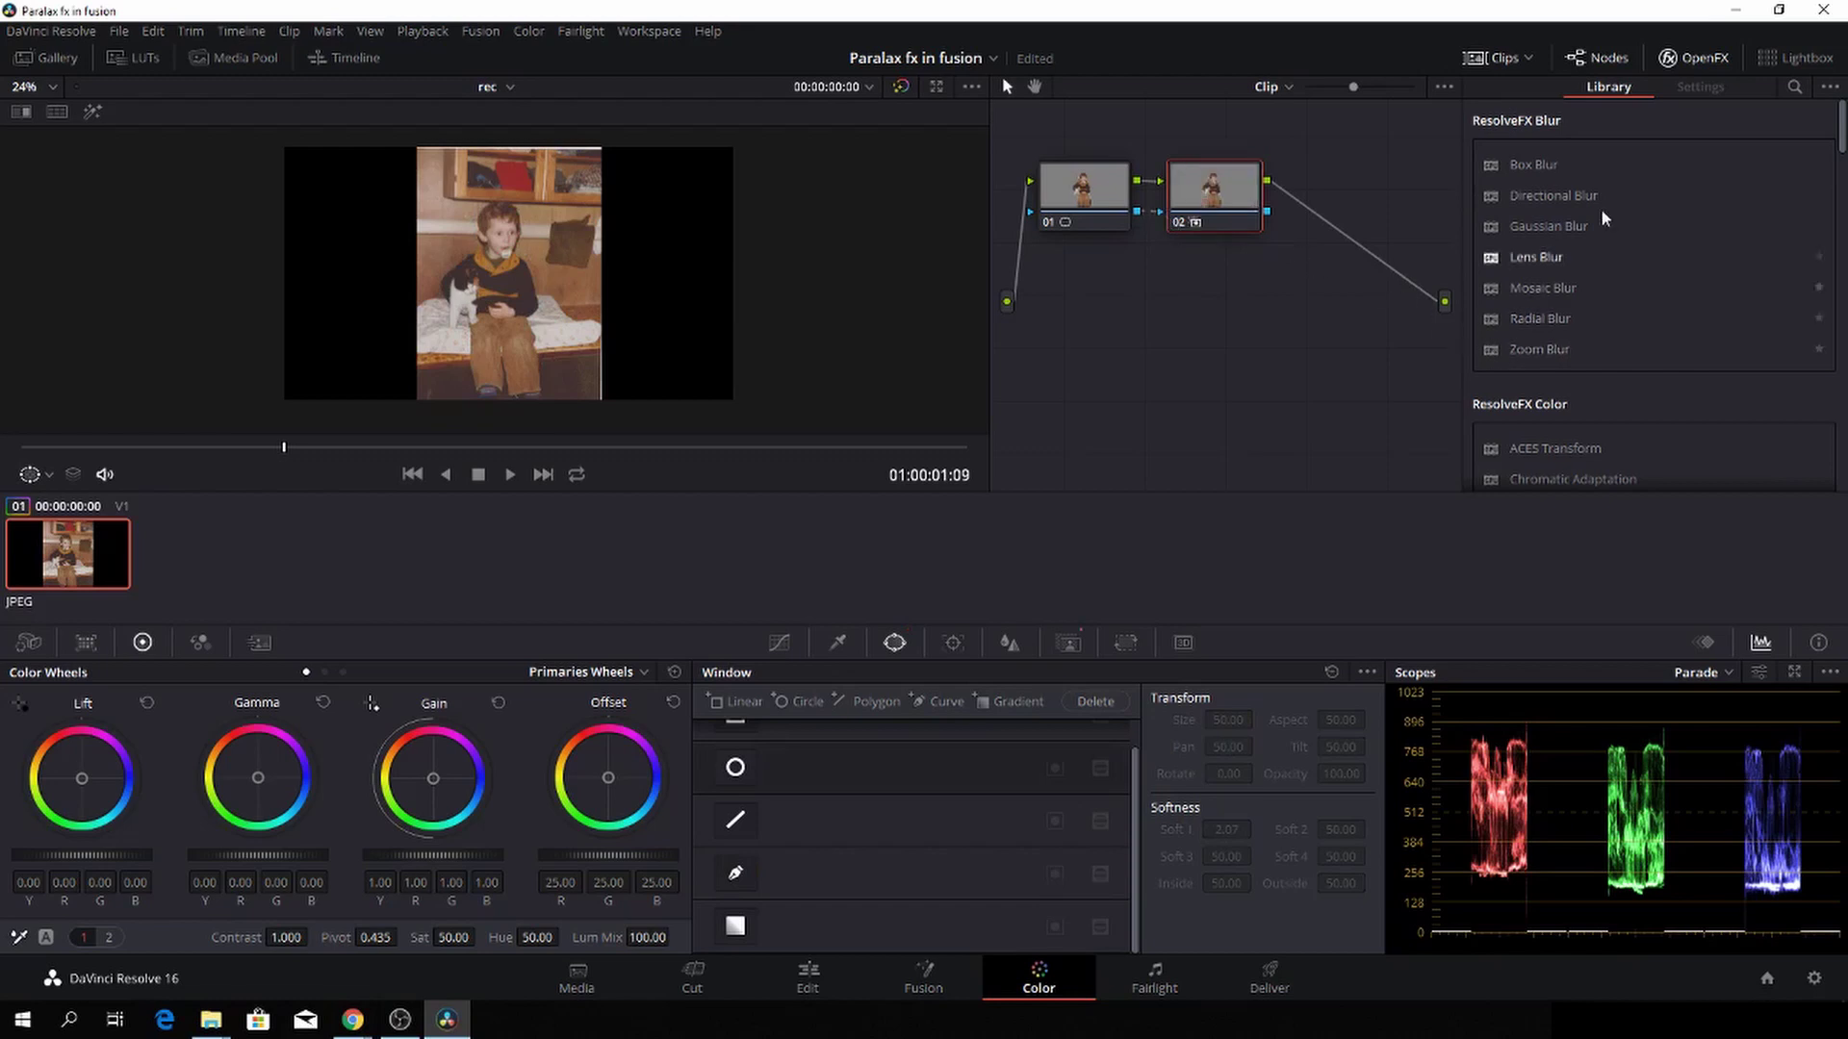
scroll(1630, 196, "down", 1)
scroll(1629, 196, "down", 4)
left_click(1794, 86)
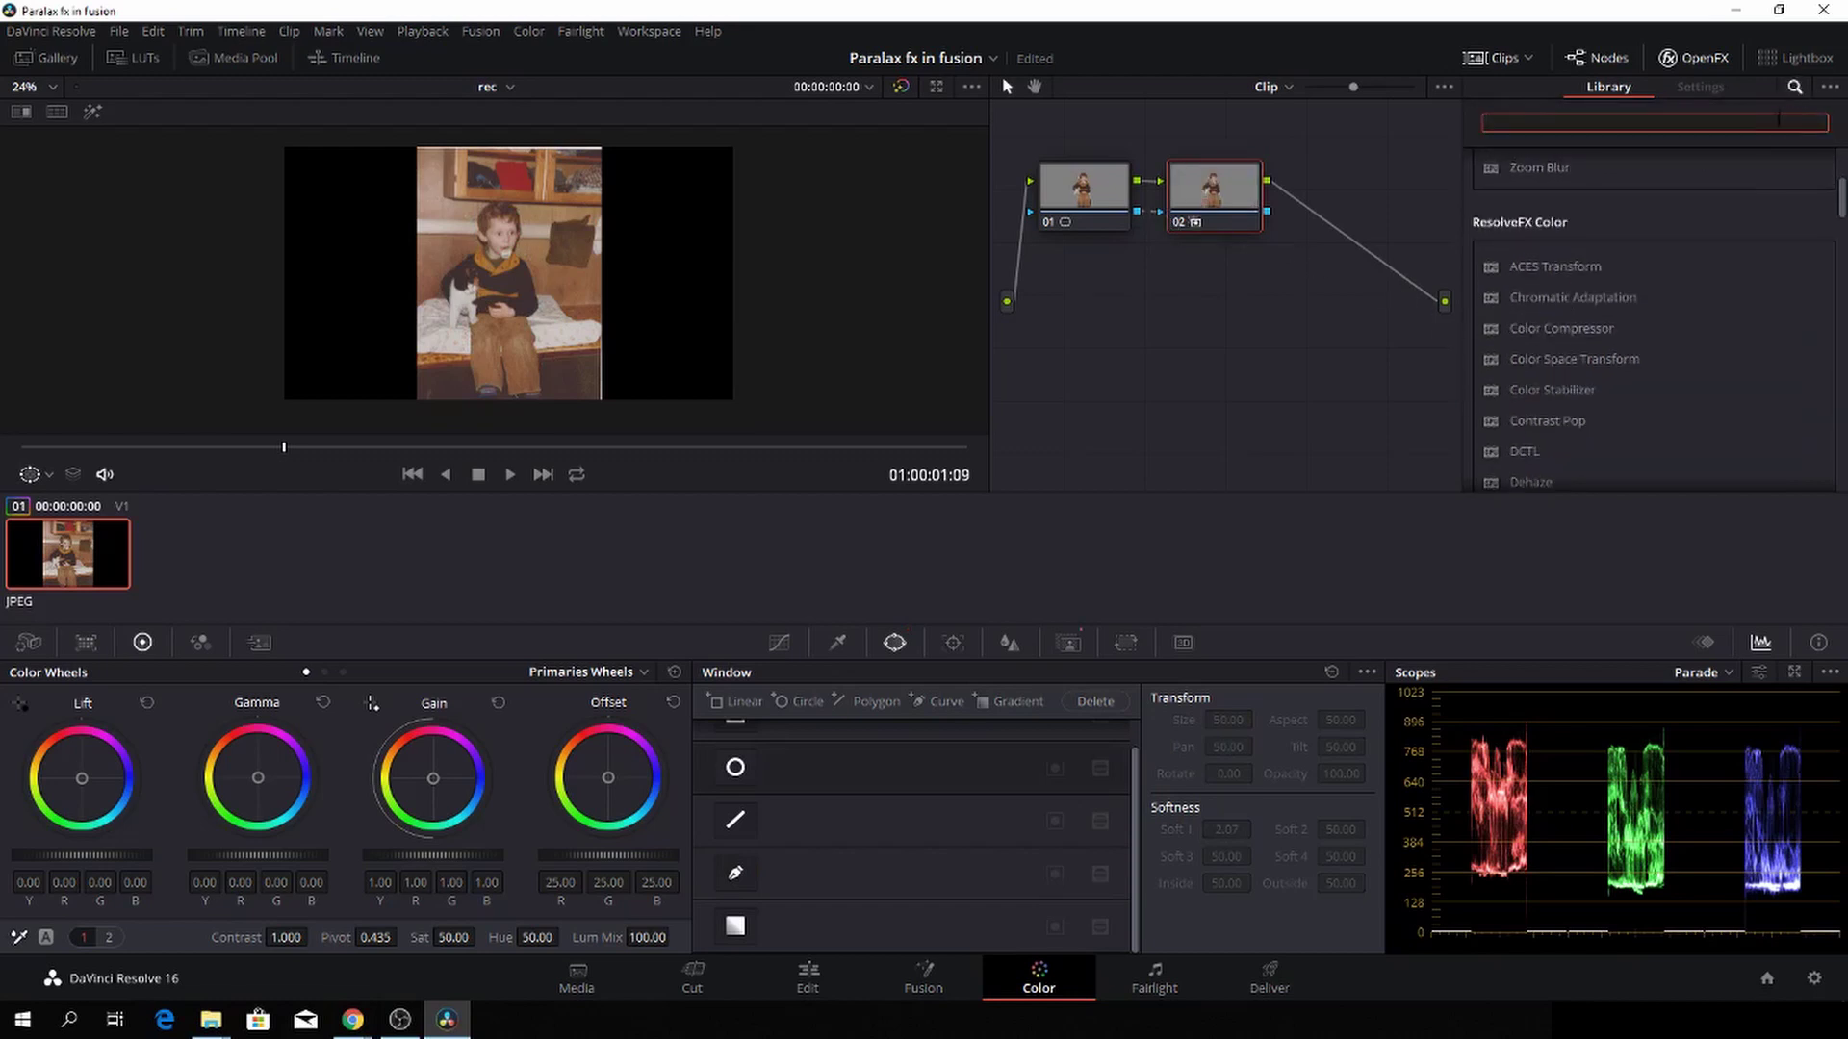
type("ob")
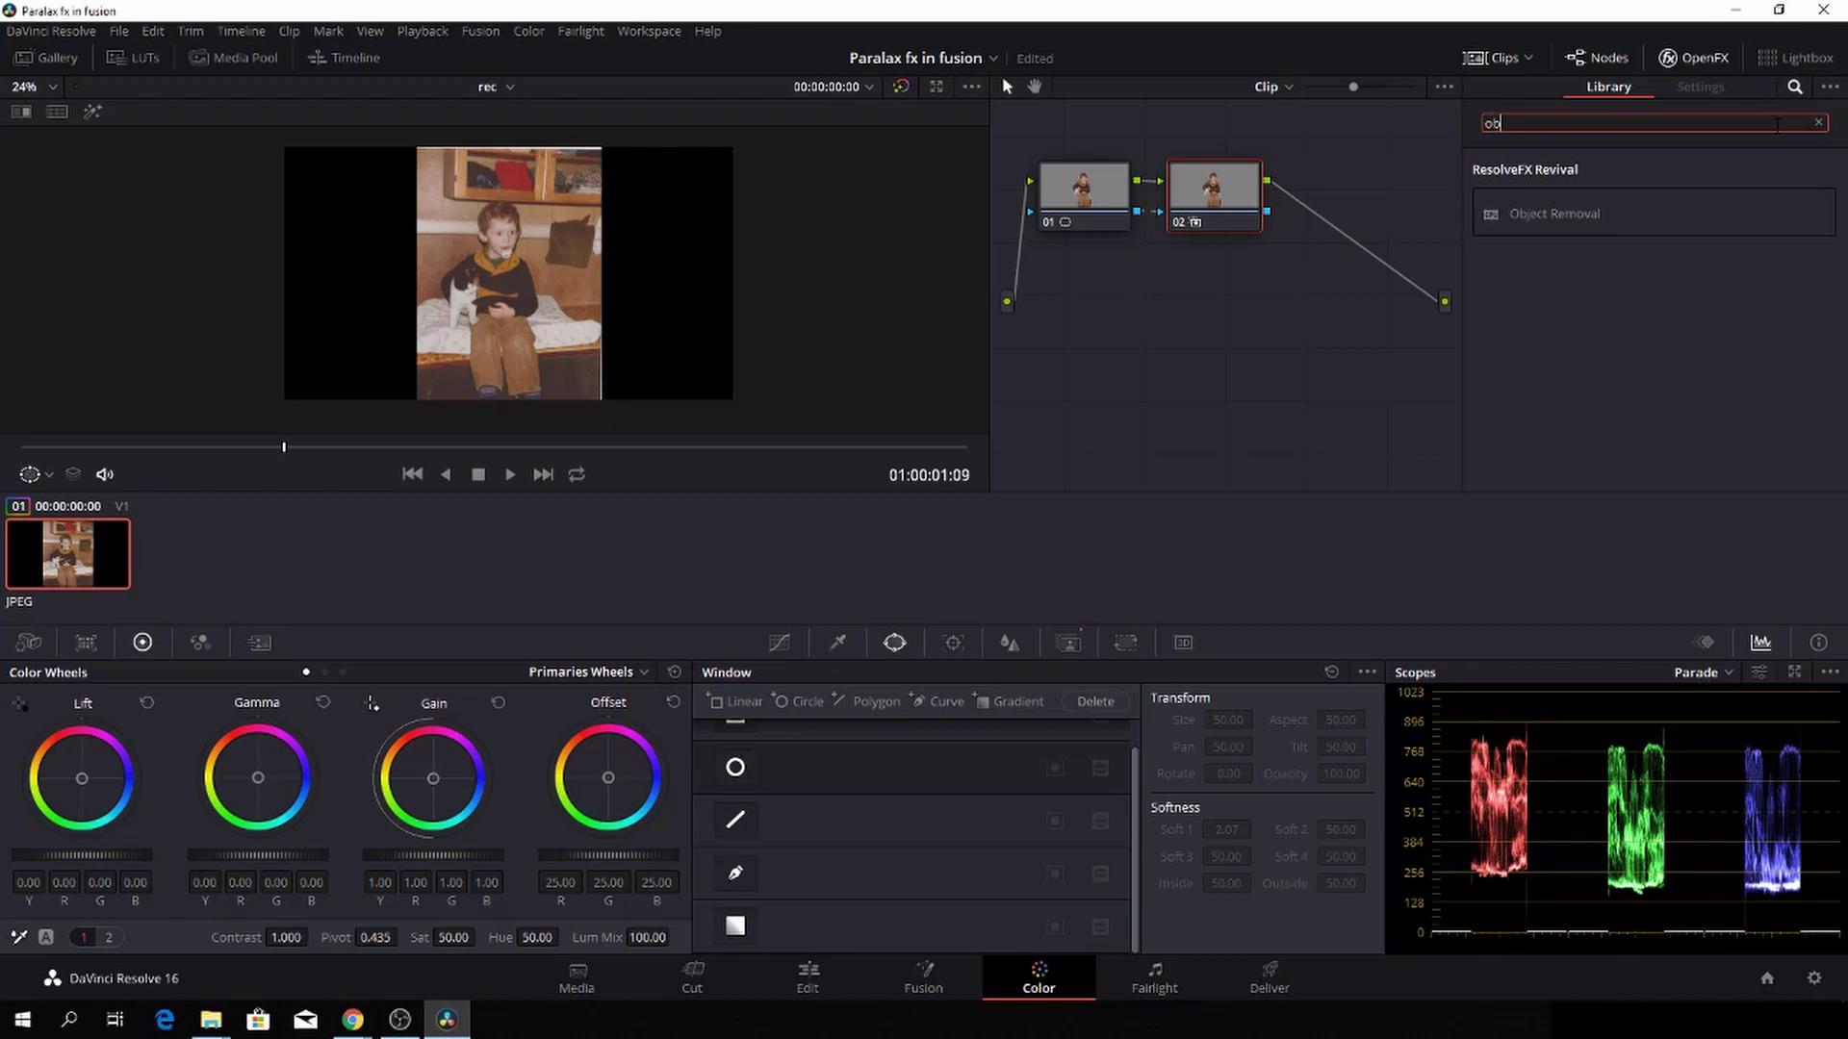
left_click(1527, 217)
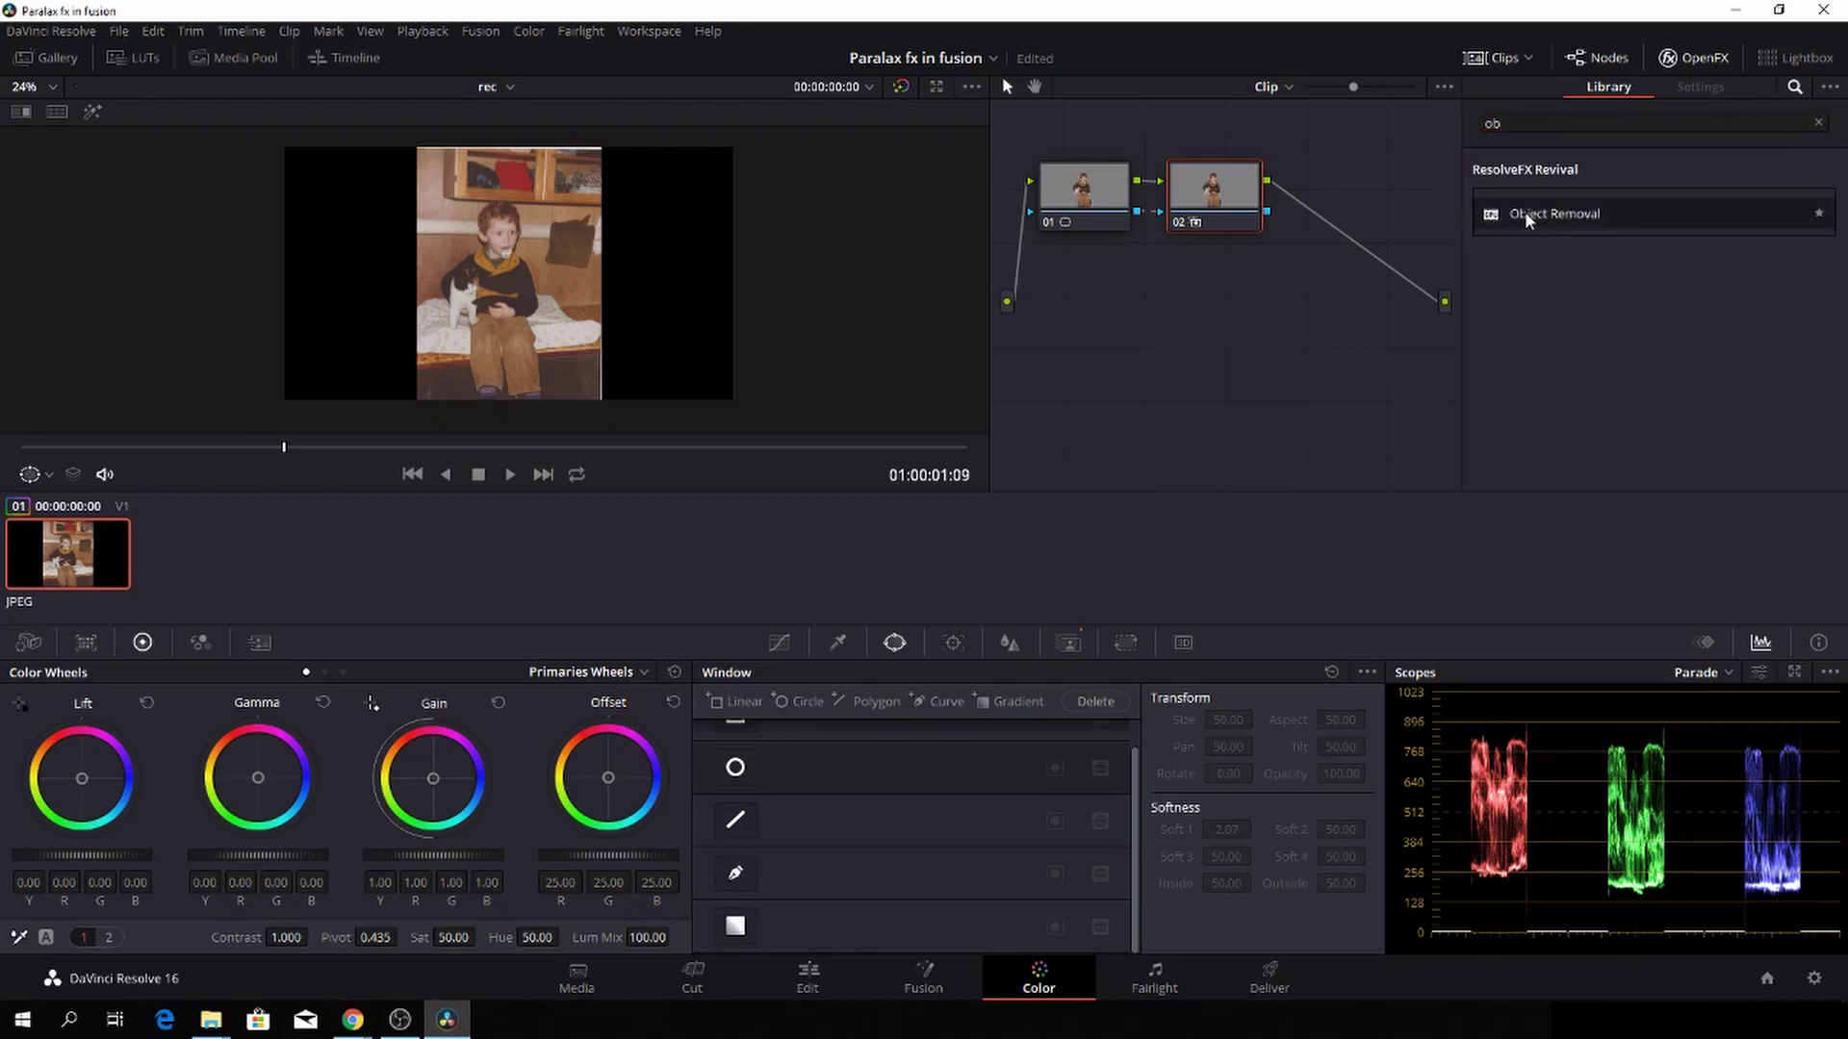
left_click_drag(1536, 216, 1224, 210)
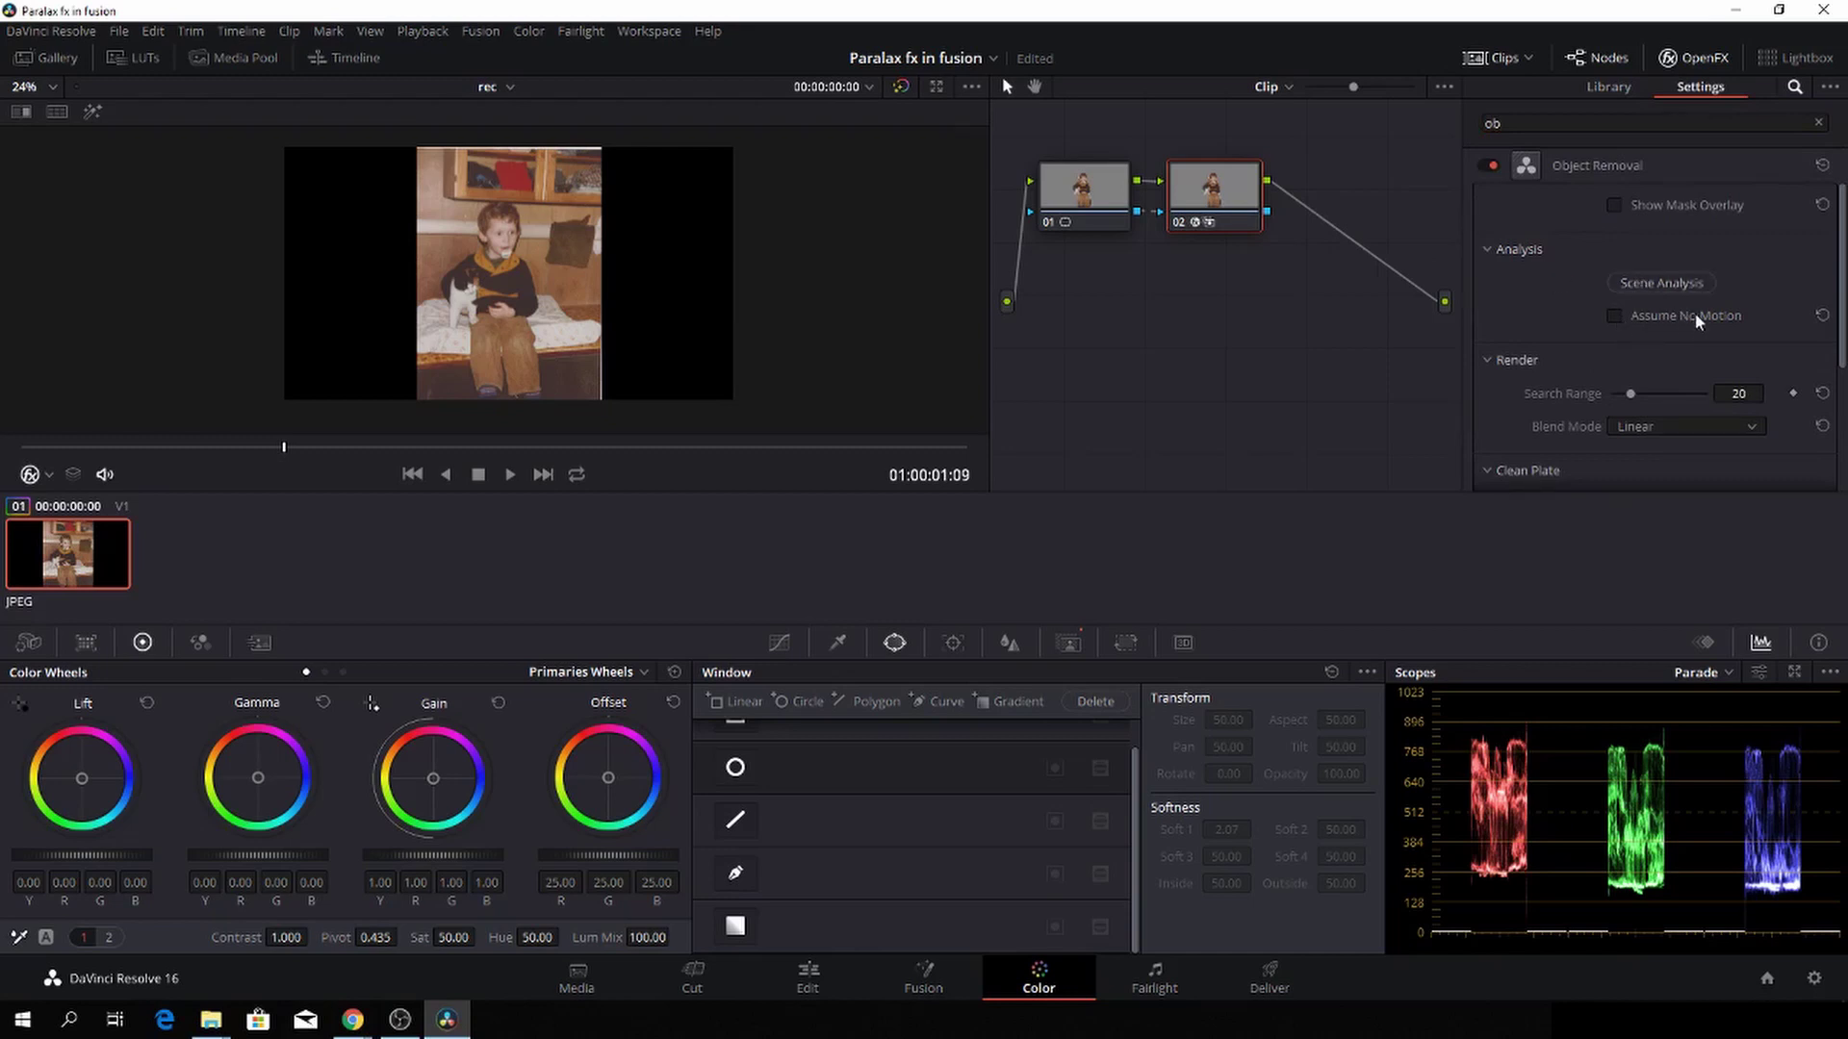
Enable Assume No Motion in Object Removal and build the clean plate
left_click(1614, 317)
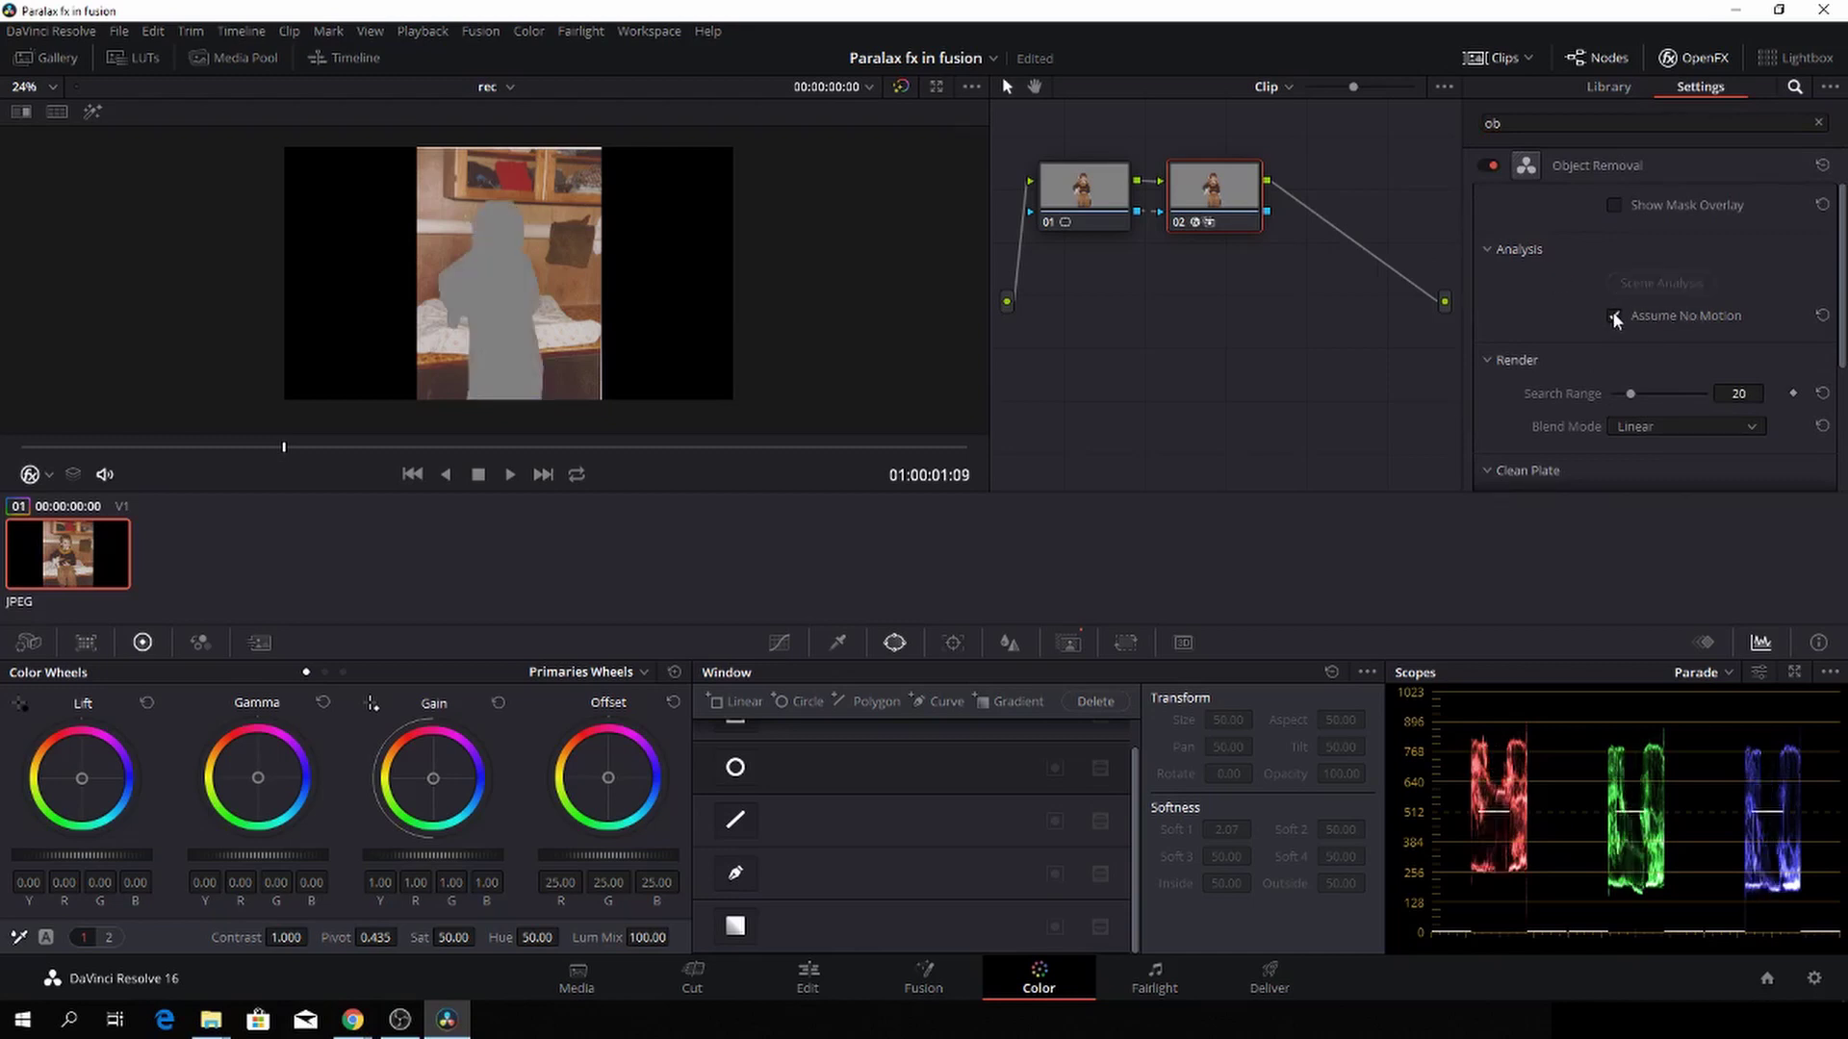
scroll(1631, 385, "down", 3)
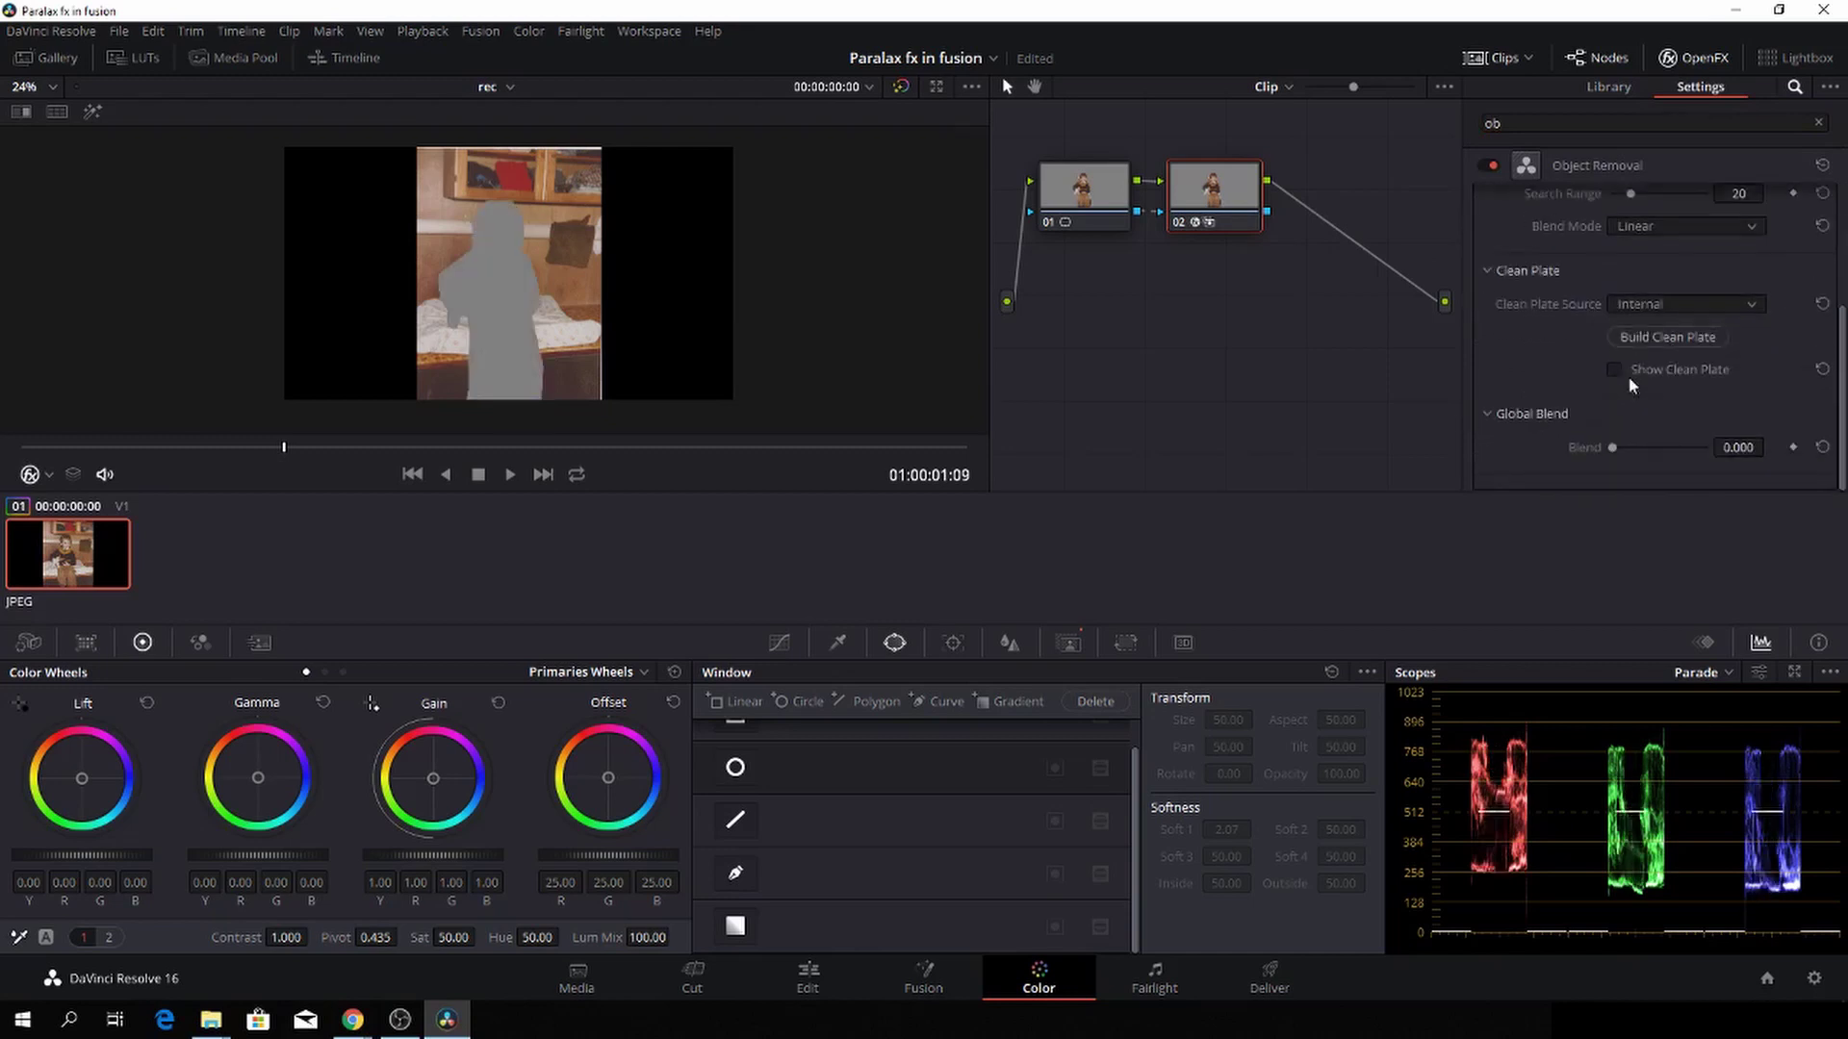
left_click(1689, 339)
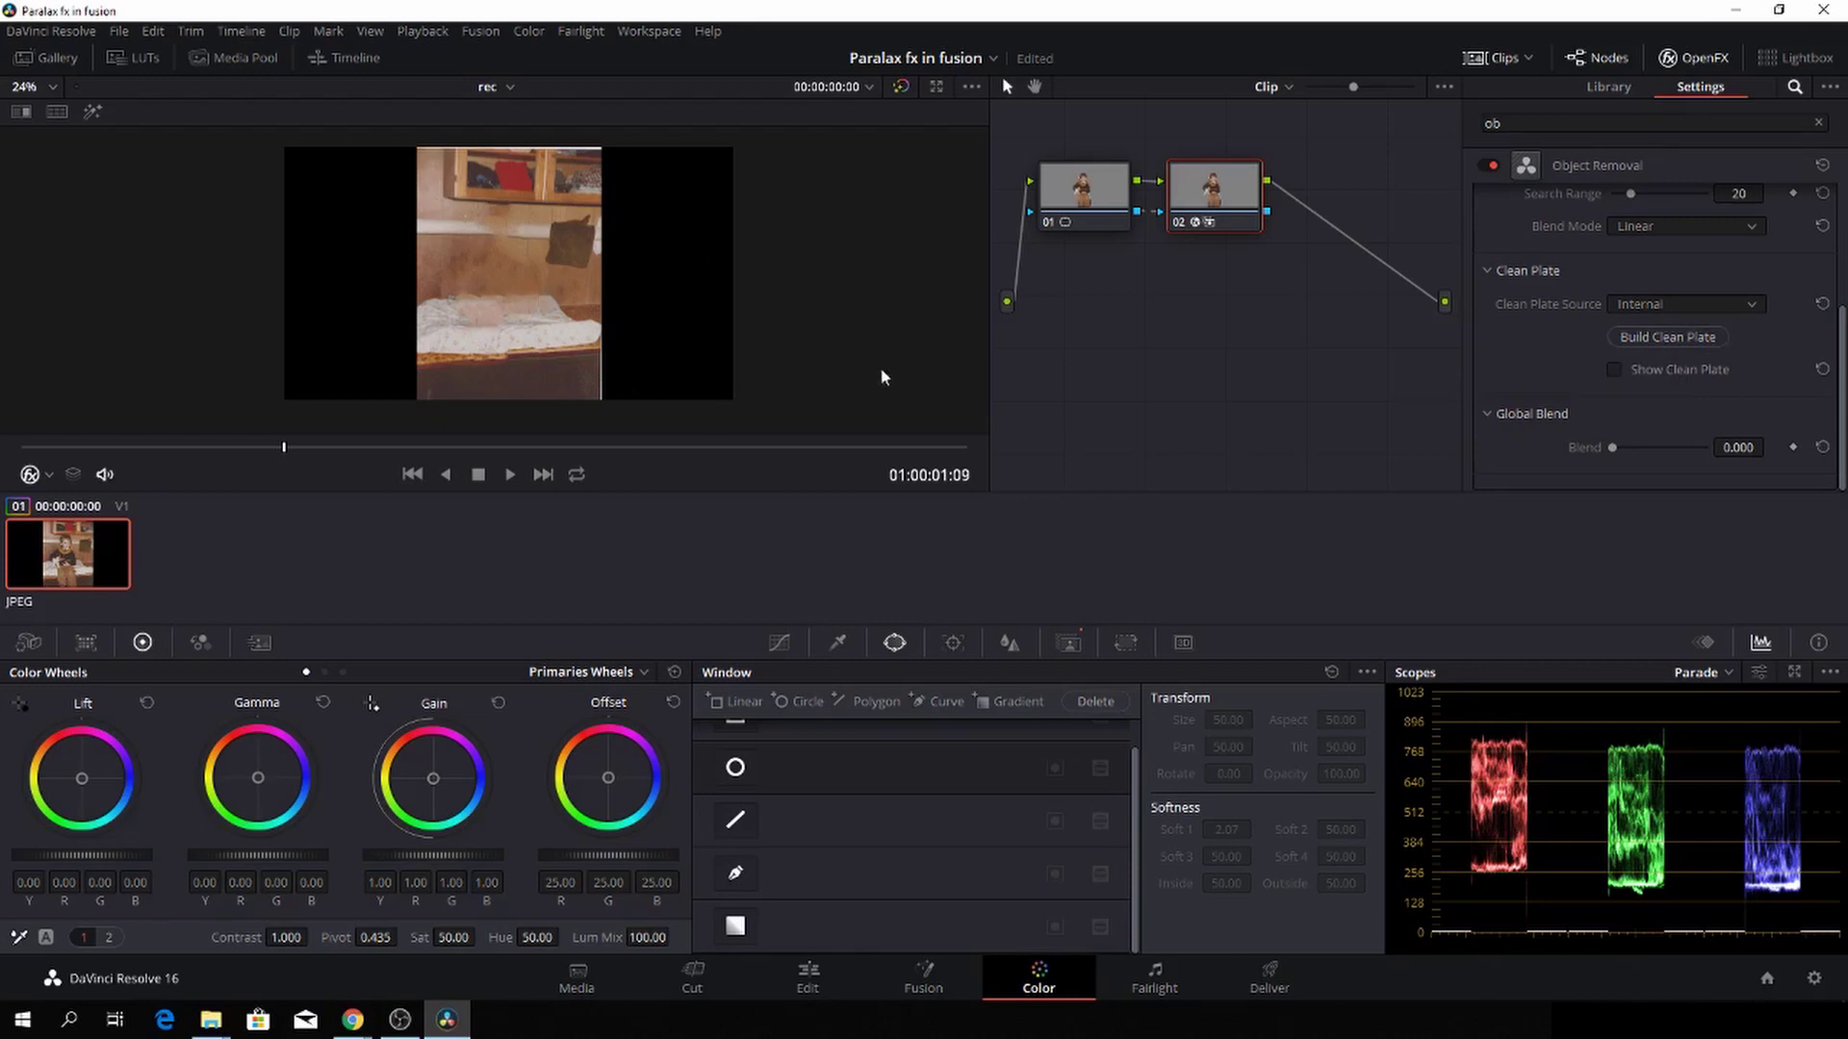
In the Edit page, turn the cleaned photo clip into a compound clip named plate
left_click(808, 975)
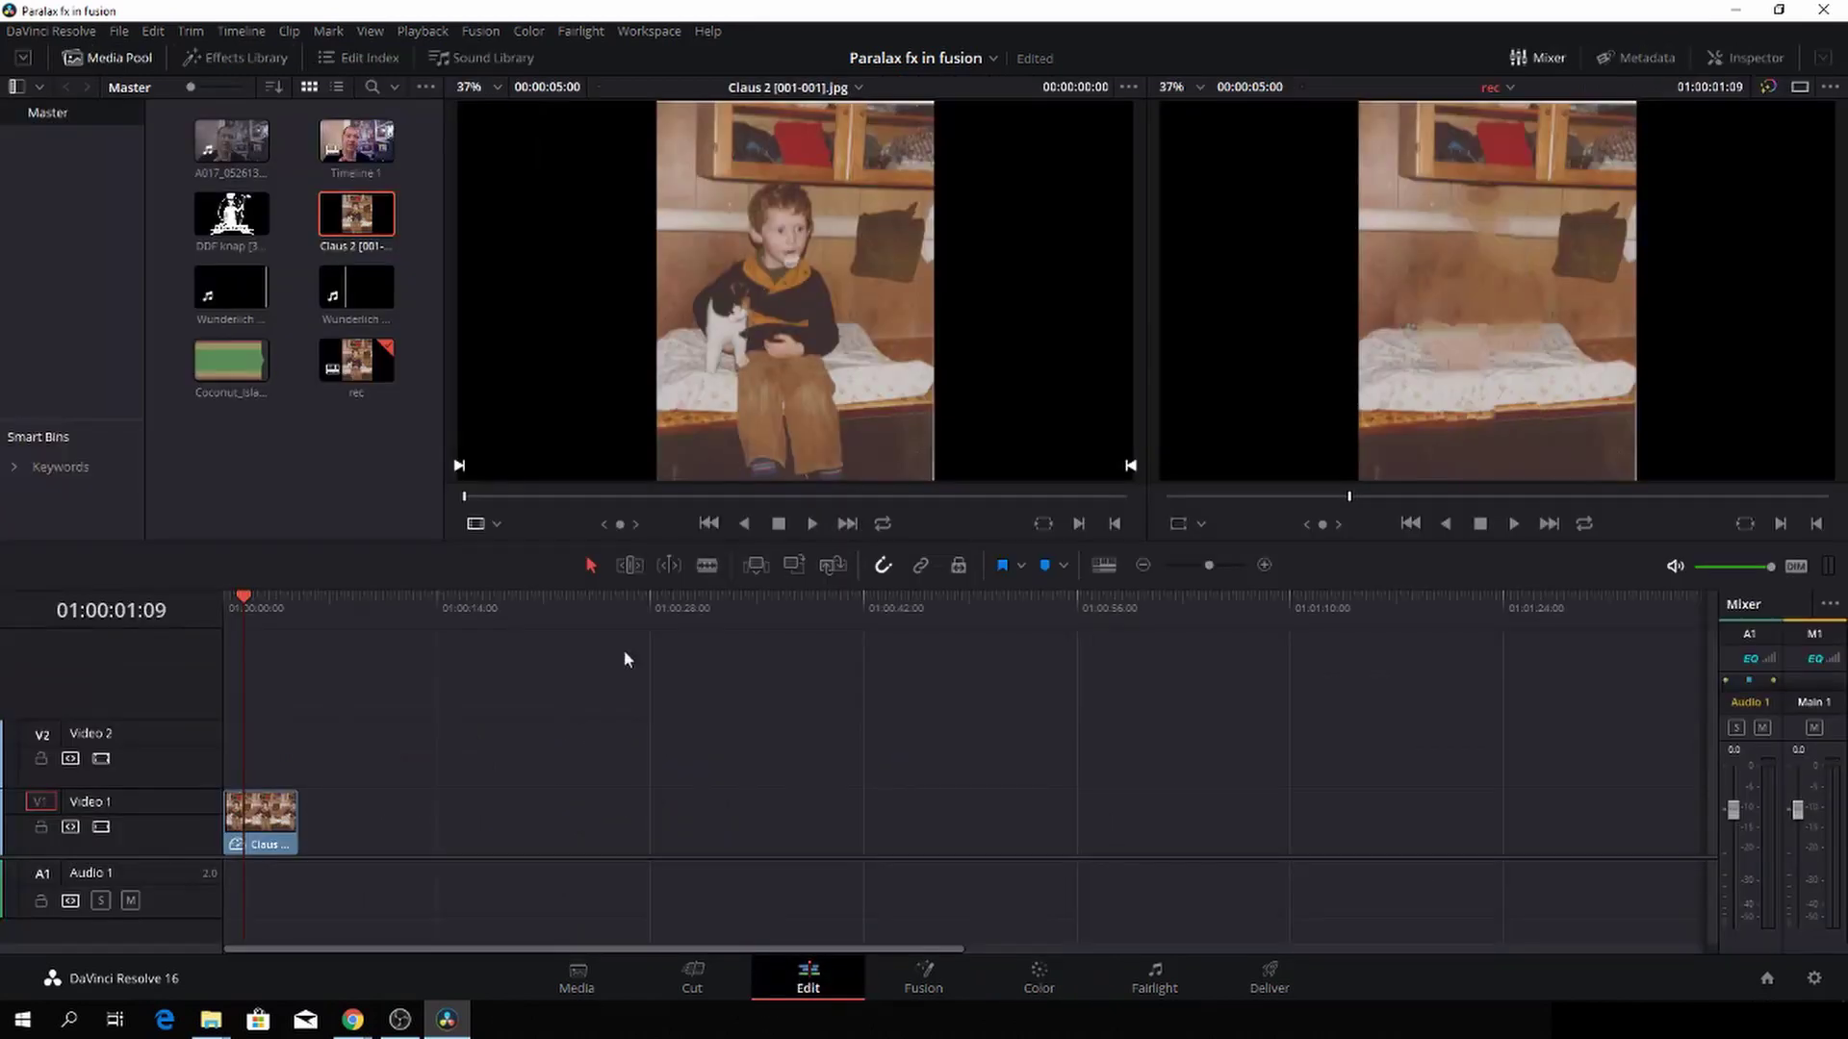
right_click(274, 834)
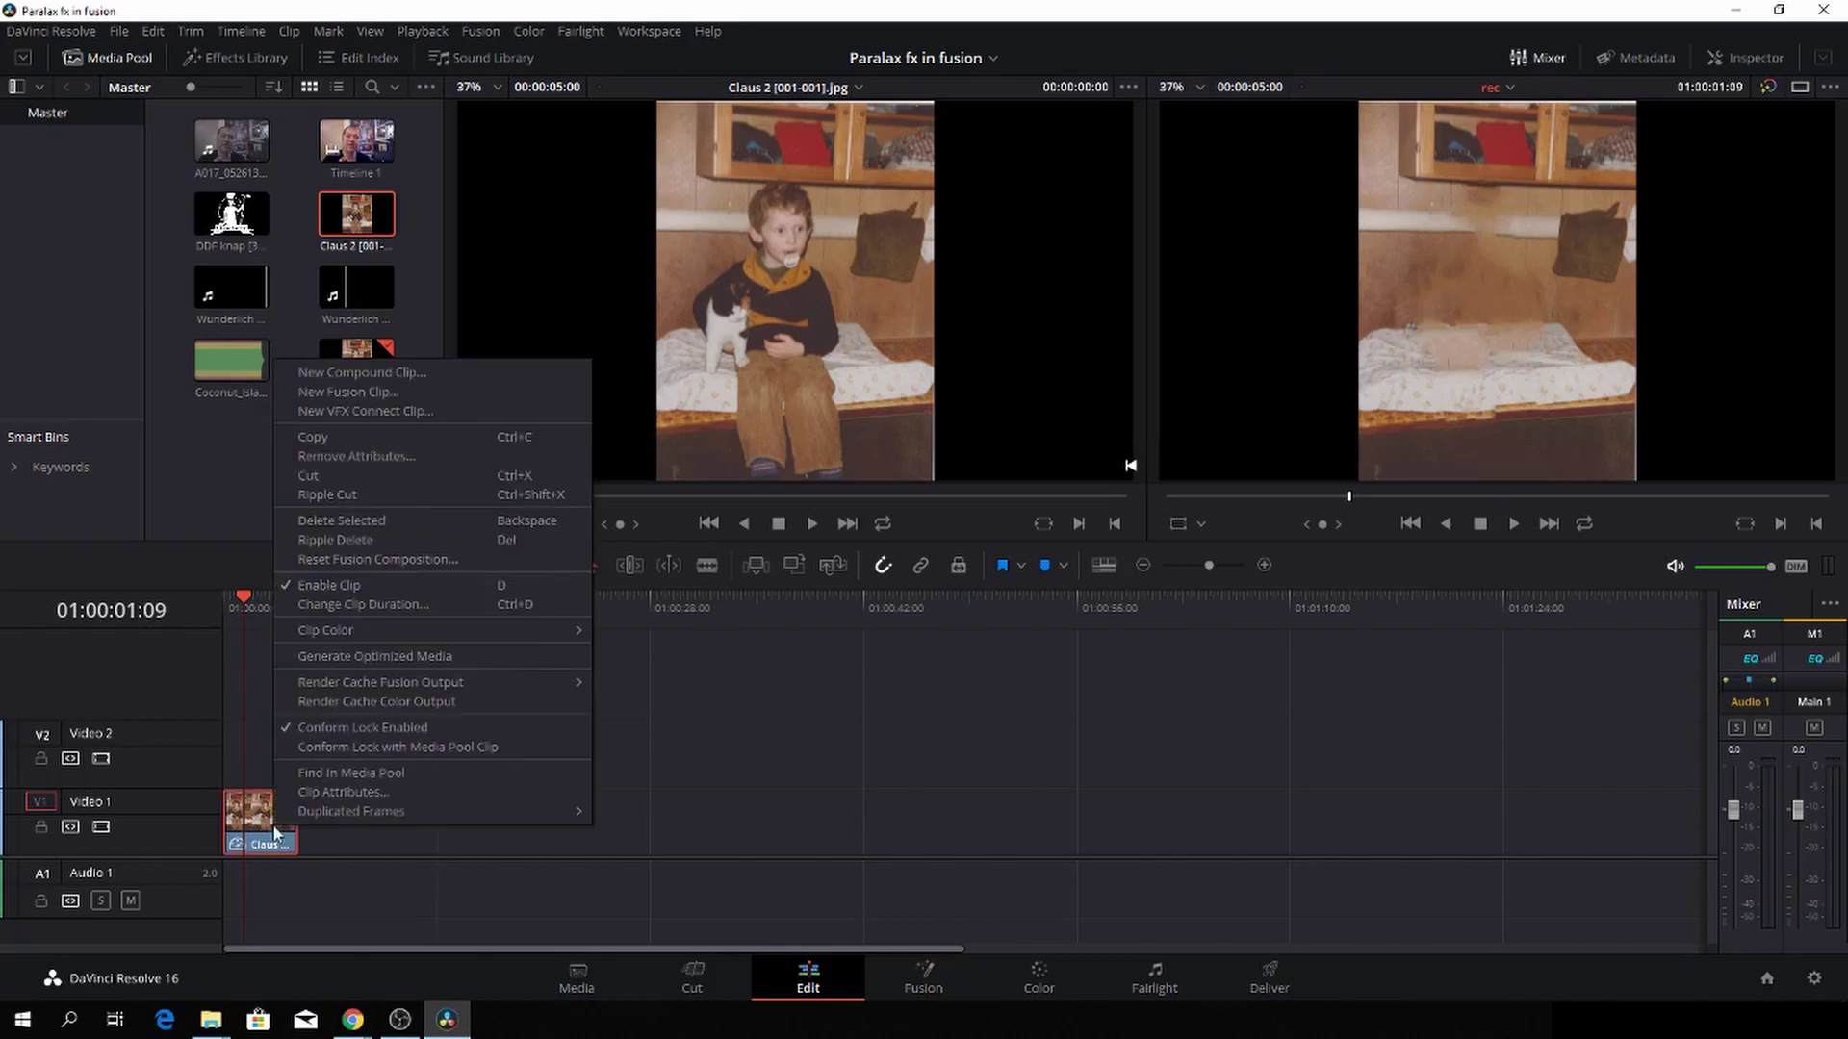
left_click(360, 392)
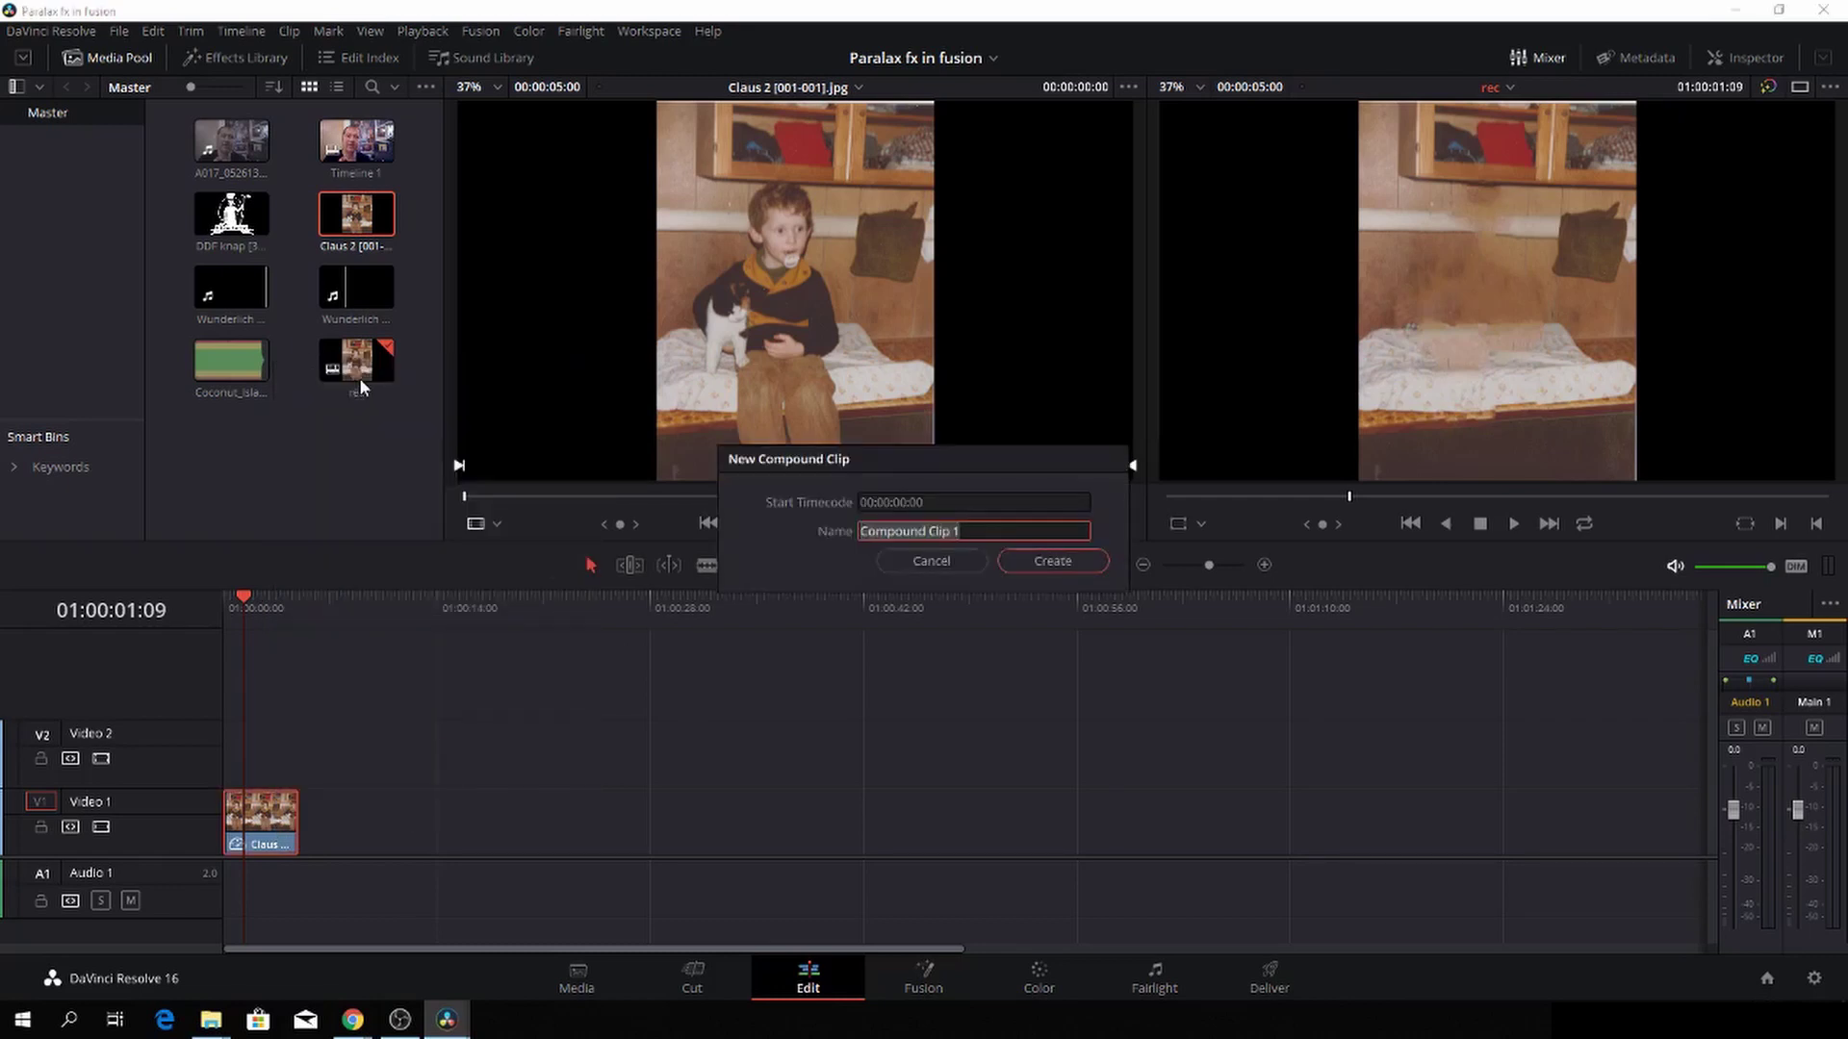
key("BackSpace")
left_click(1051, 561)
Place the original photo on Video 2 above the plate clip and combine both into a new Fusion clip
left_click_drag(795, 289, 262, 753)
left_click(248, 614)
right_click(229, 847)
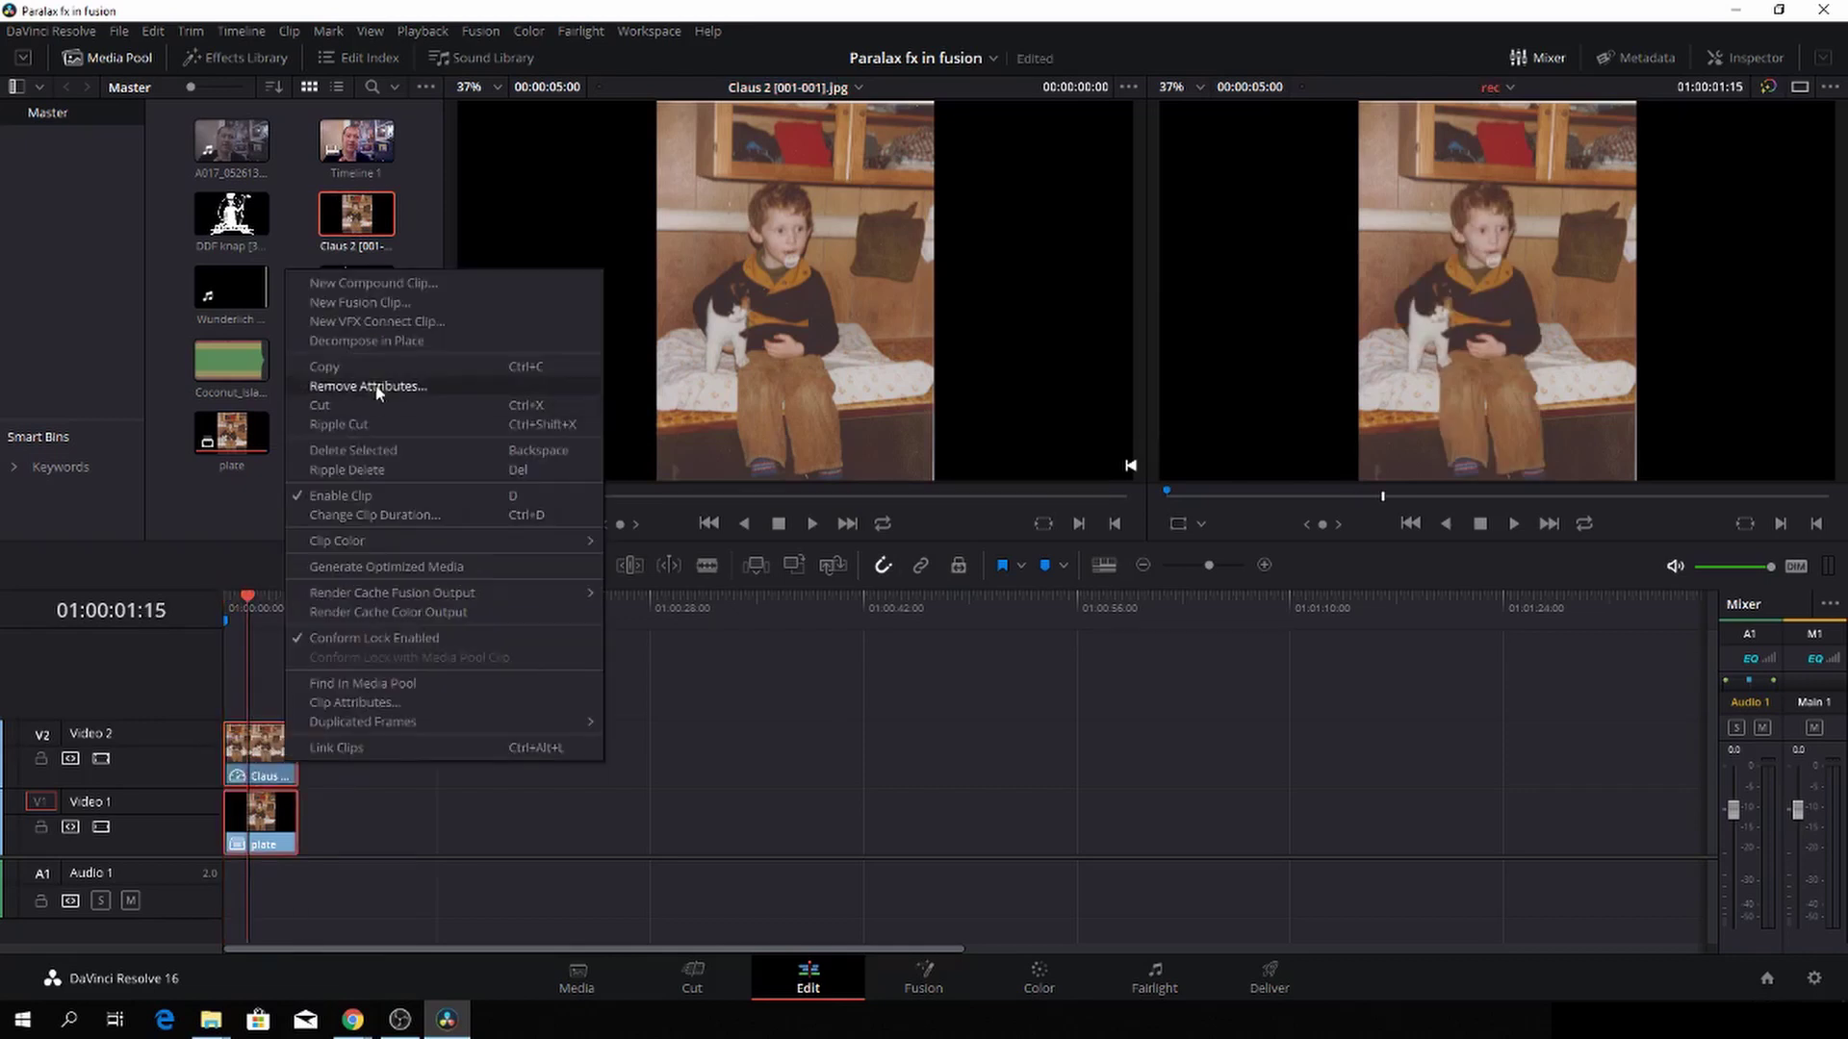
left_click(390, 309)
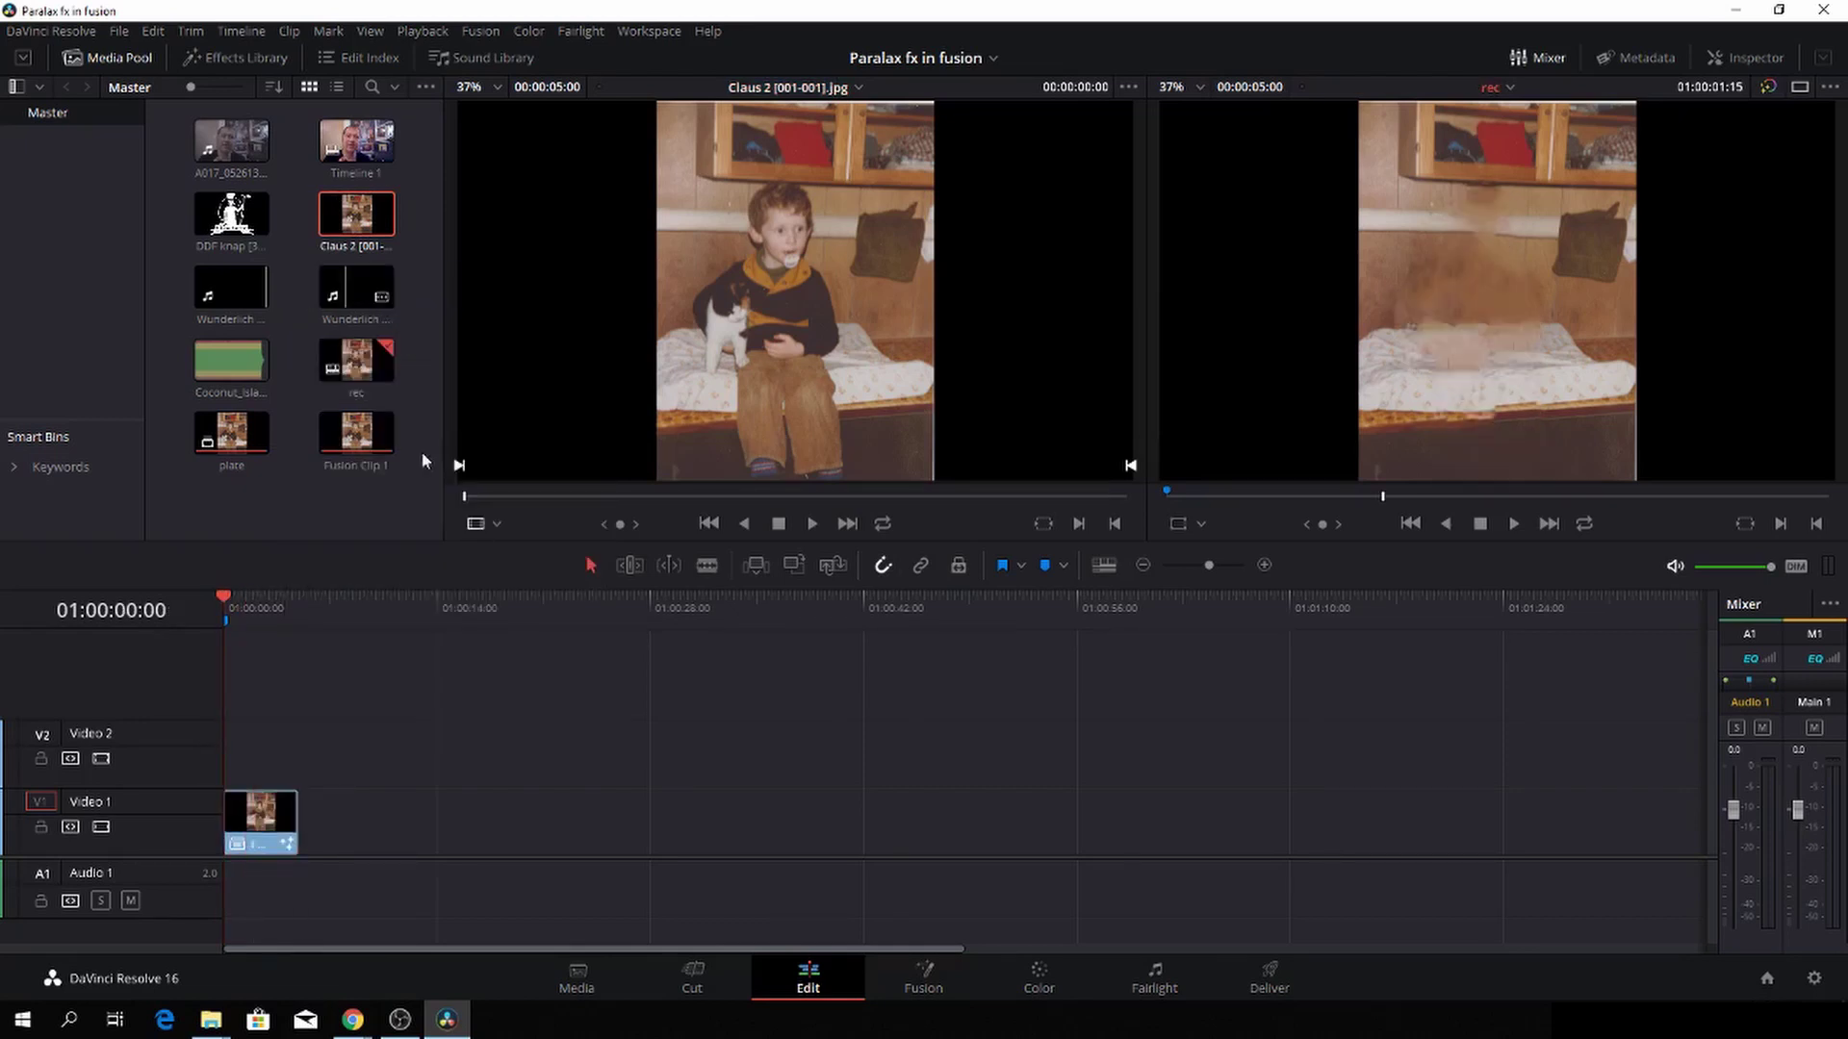
In the Fusion page, hide the media pool and show the MediaIn1 node in the empty viewer
left_click(948, 989)
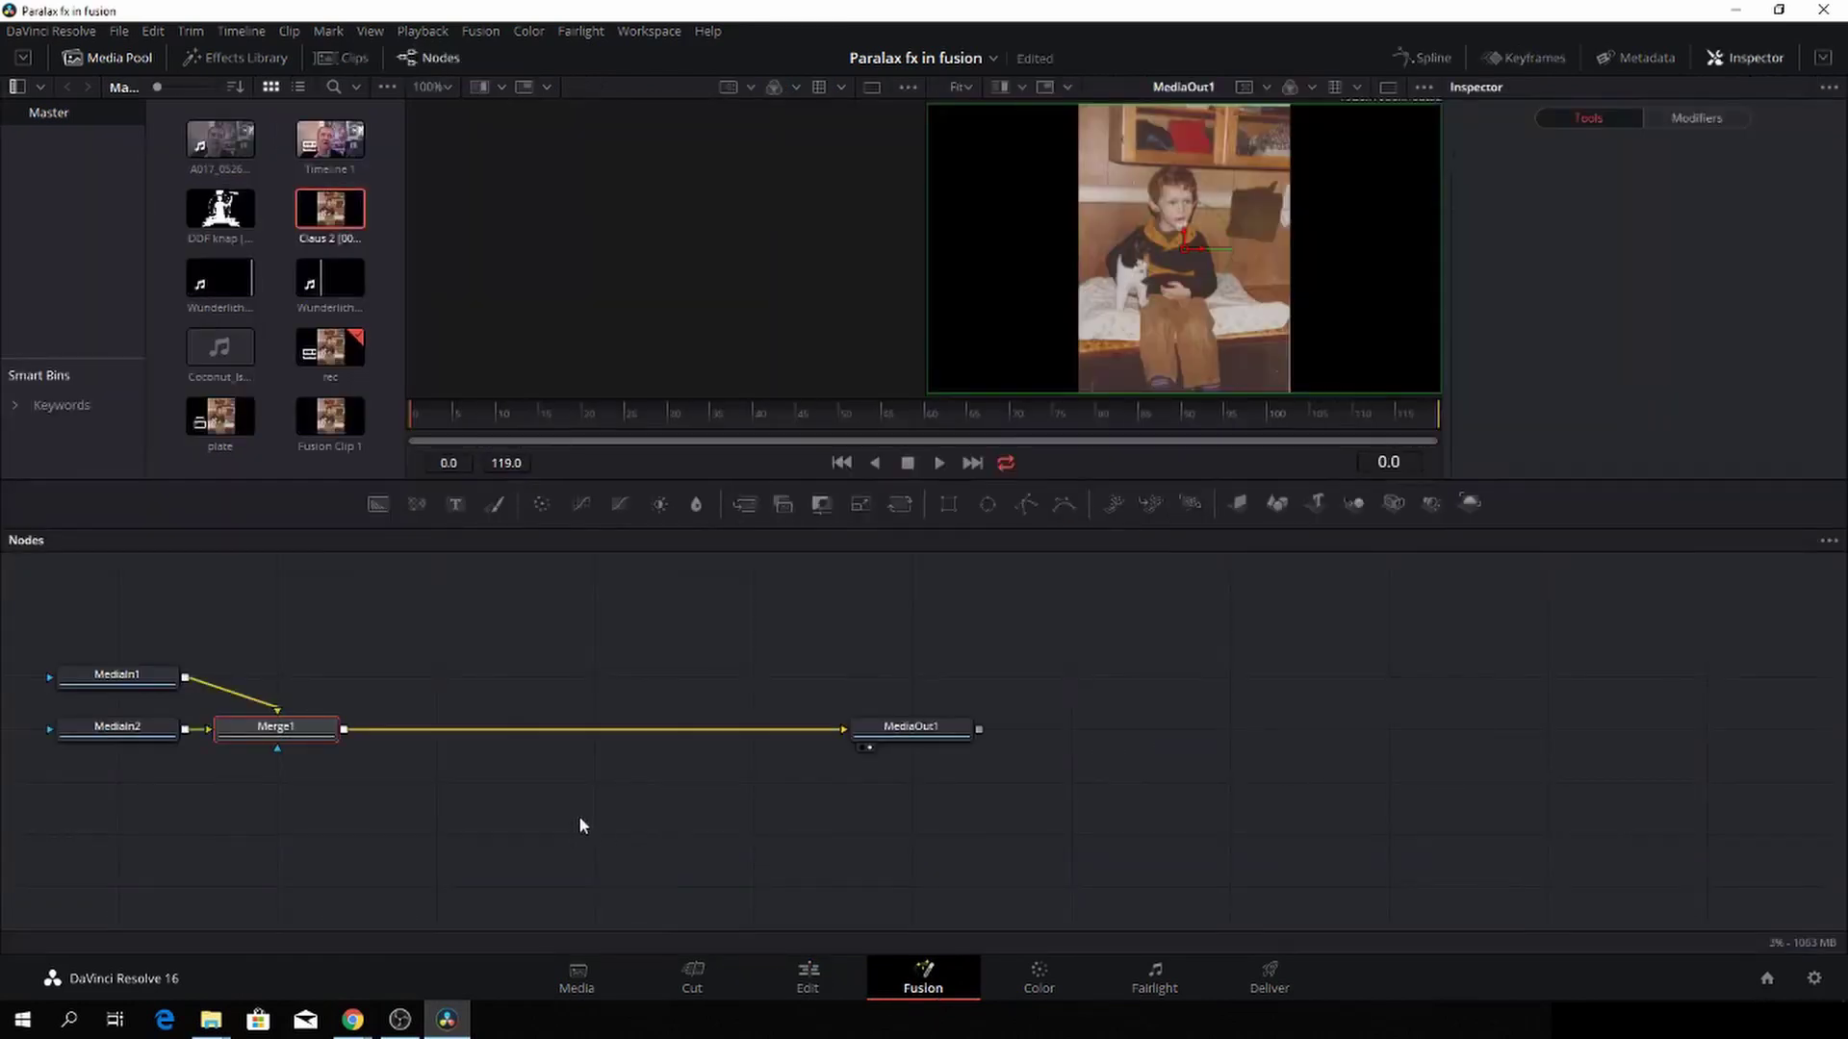
left_click(255, 729)
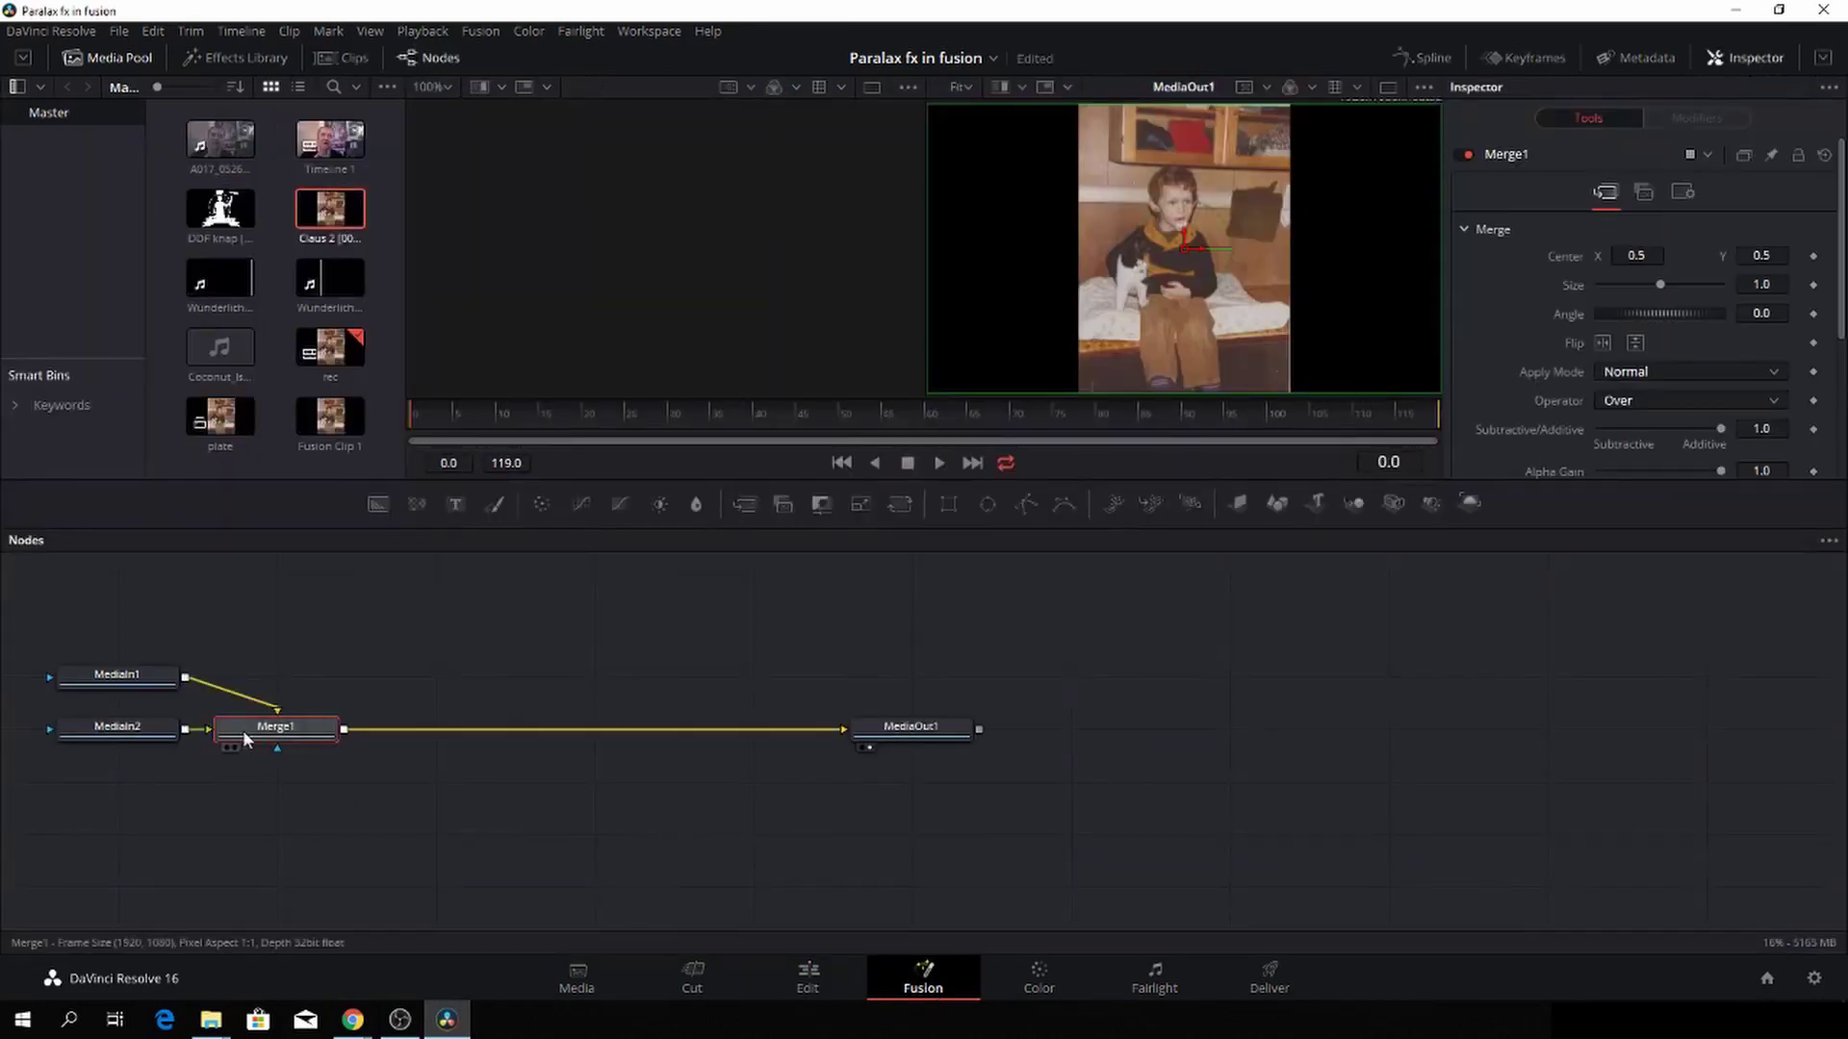
left_click(119, 678)
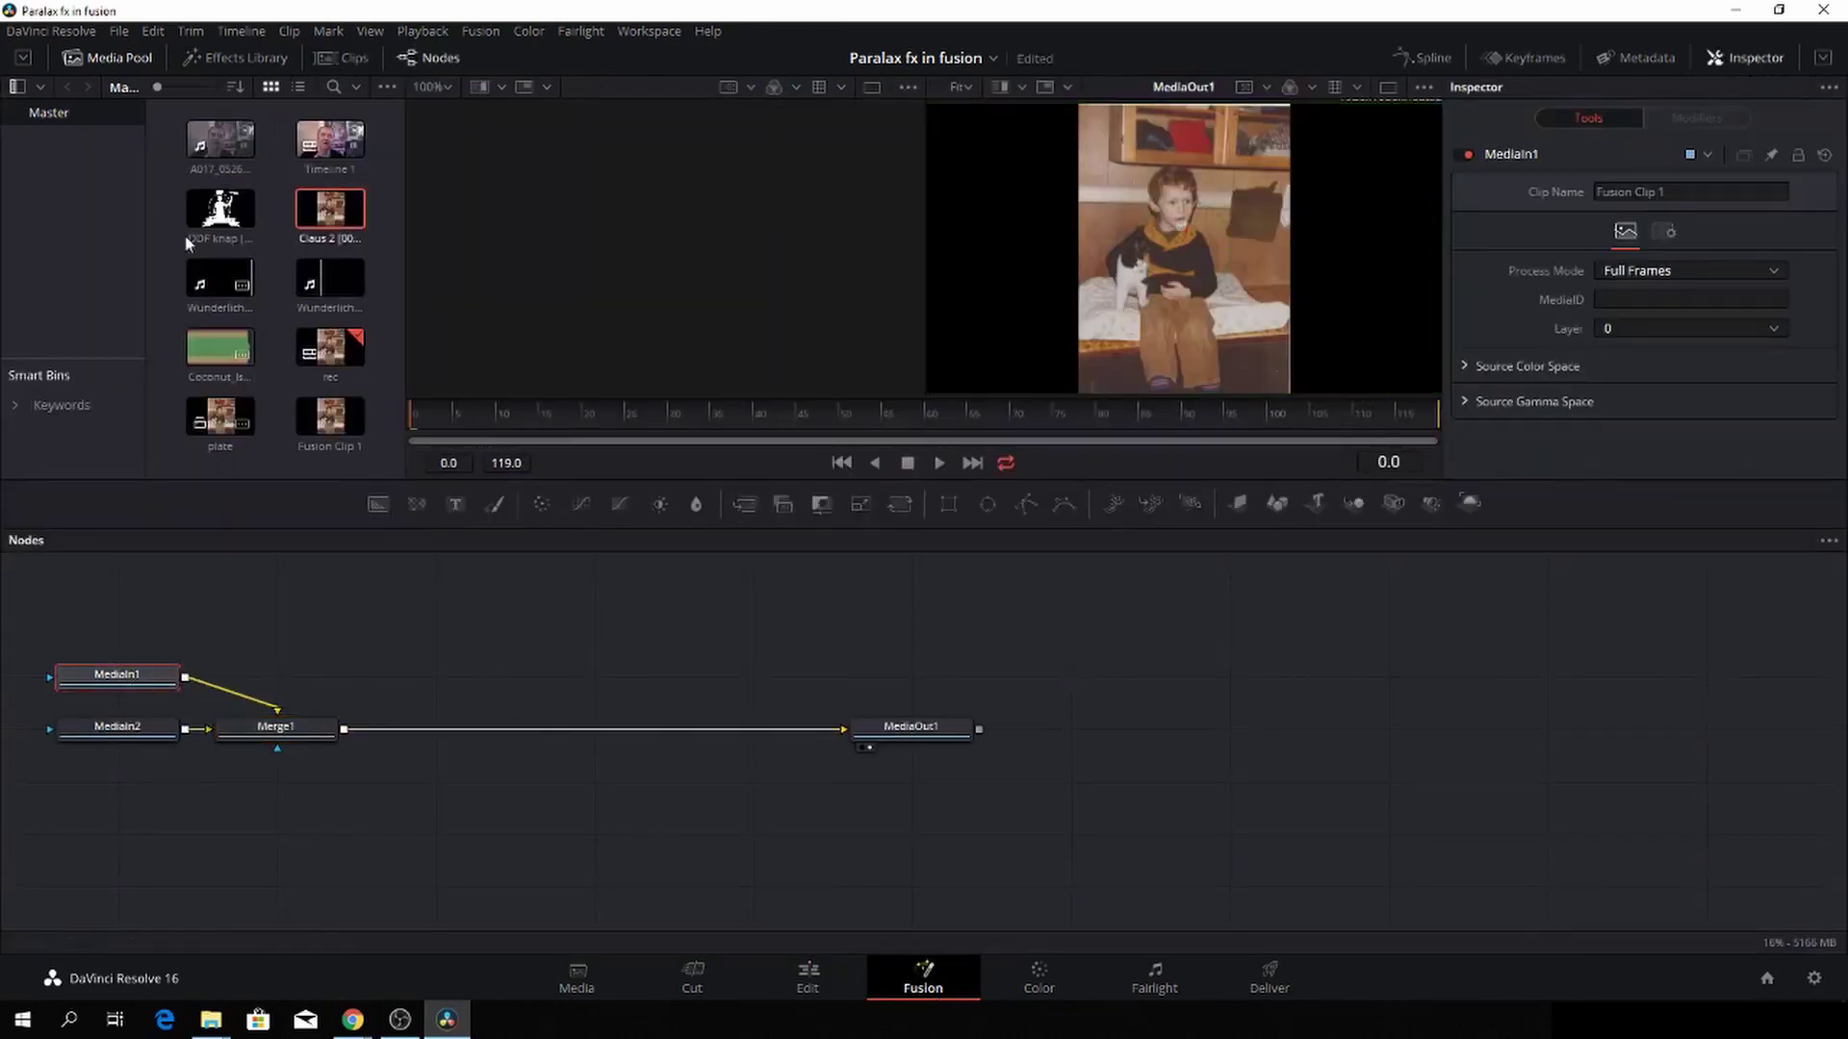
left_click(144, 58)
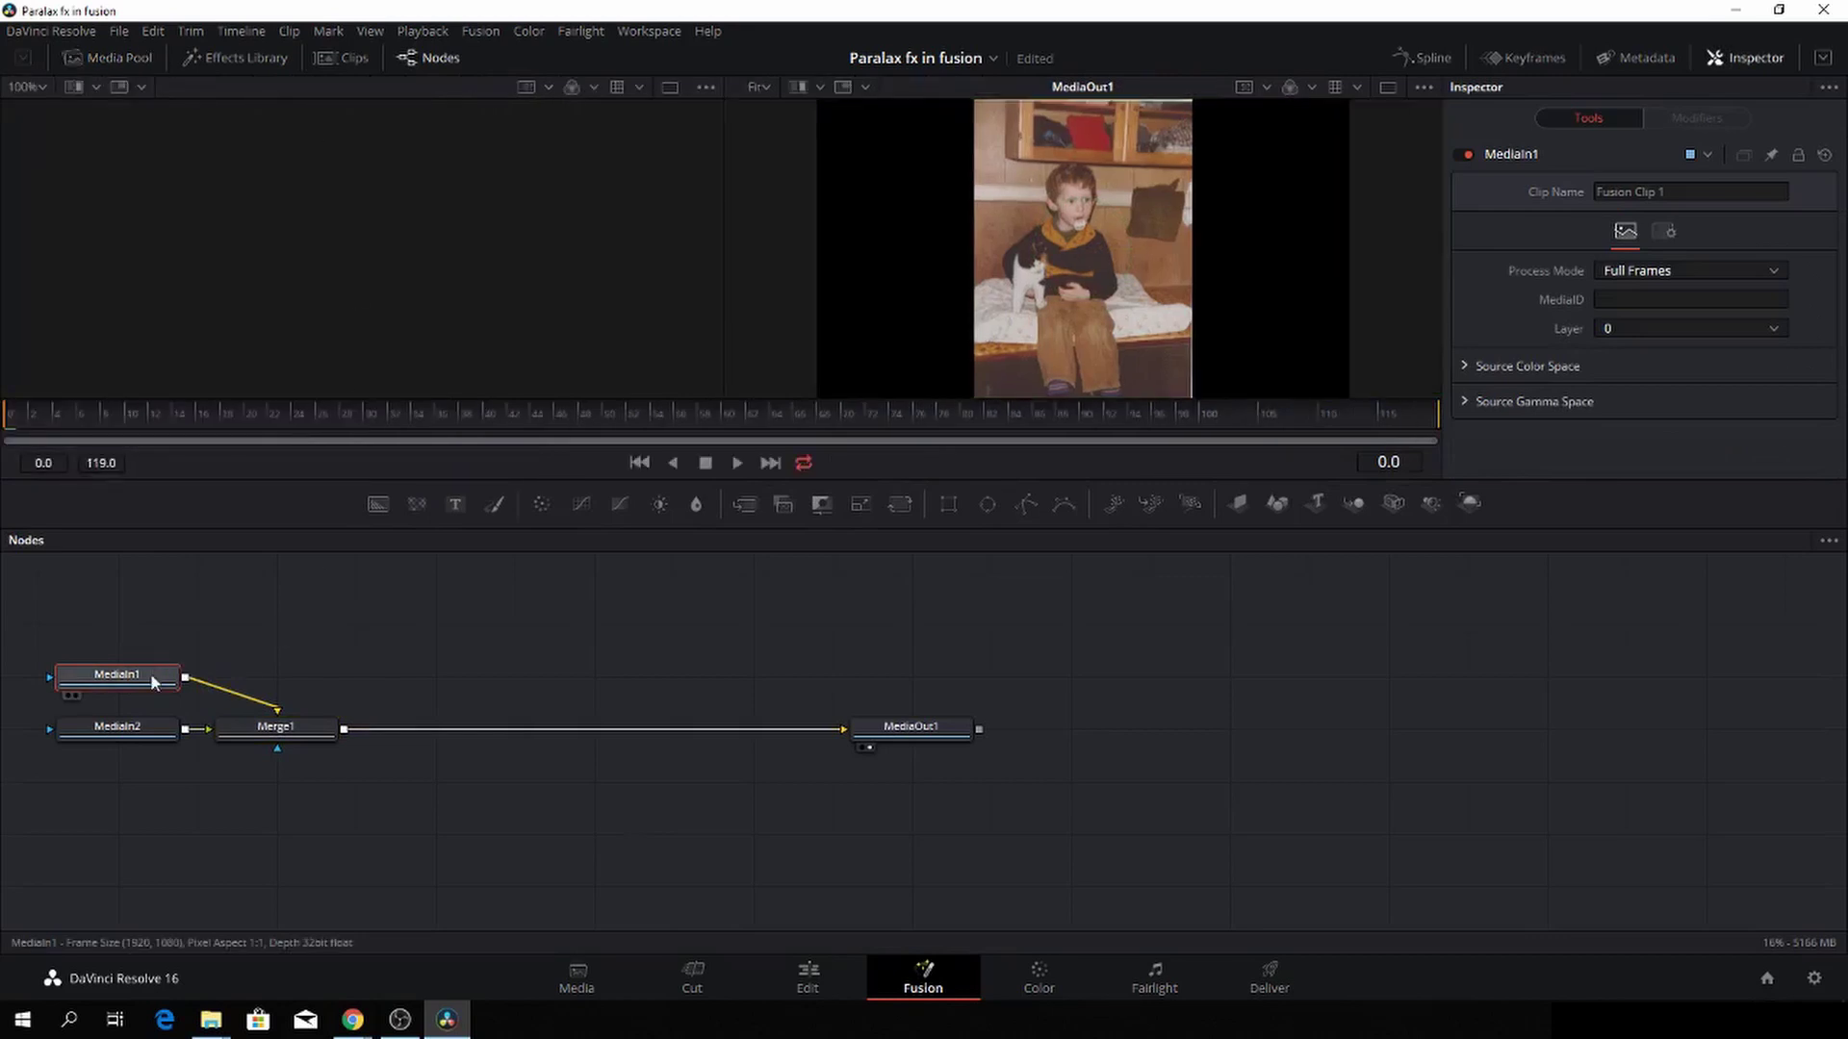
key("1")
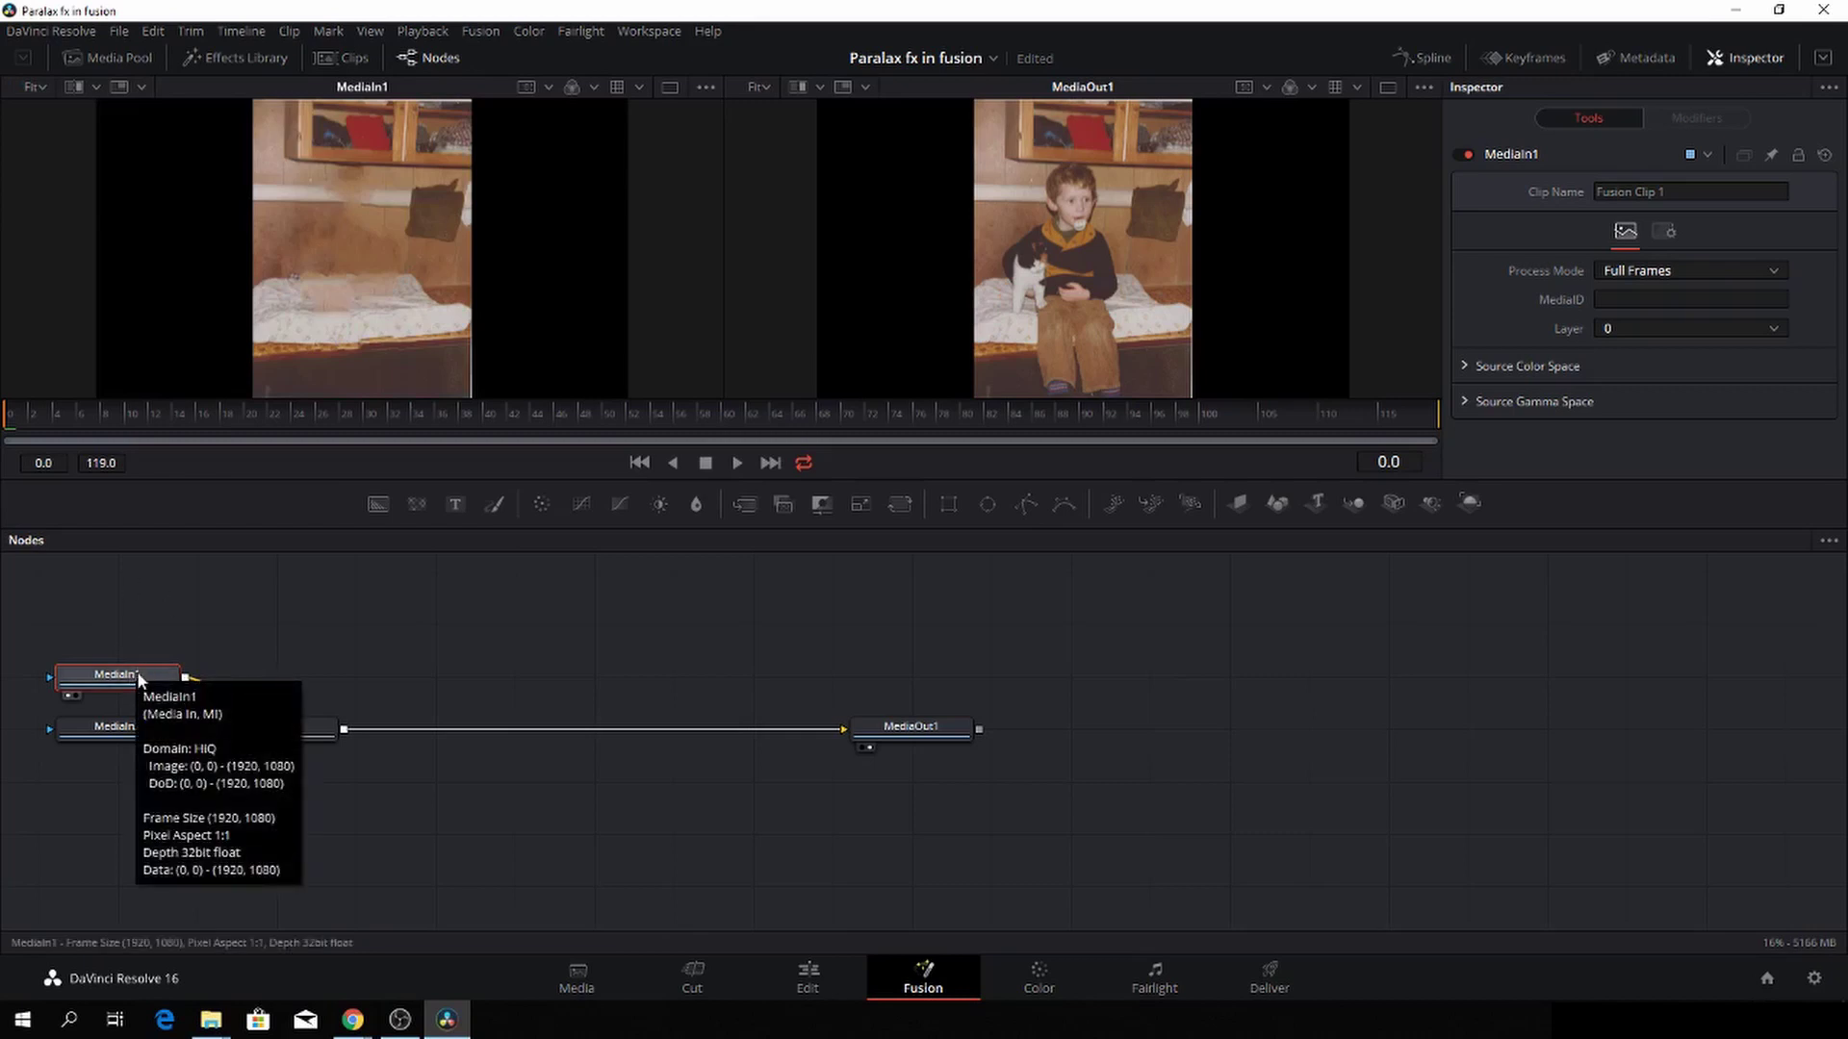
Rename the MediaIn1 node to plate and move it directly above Merge1
key("F2")
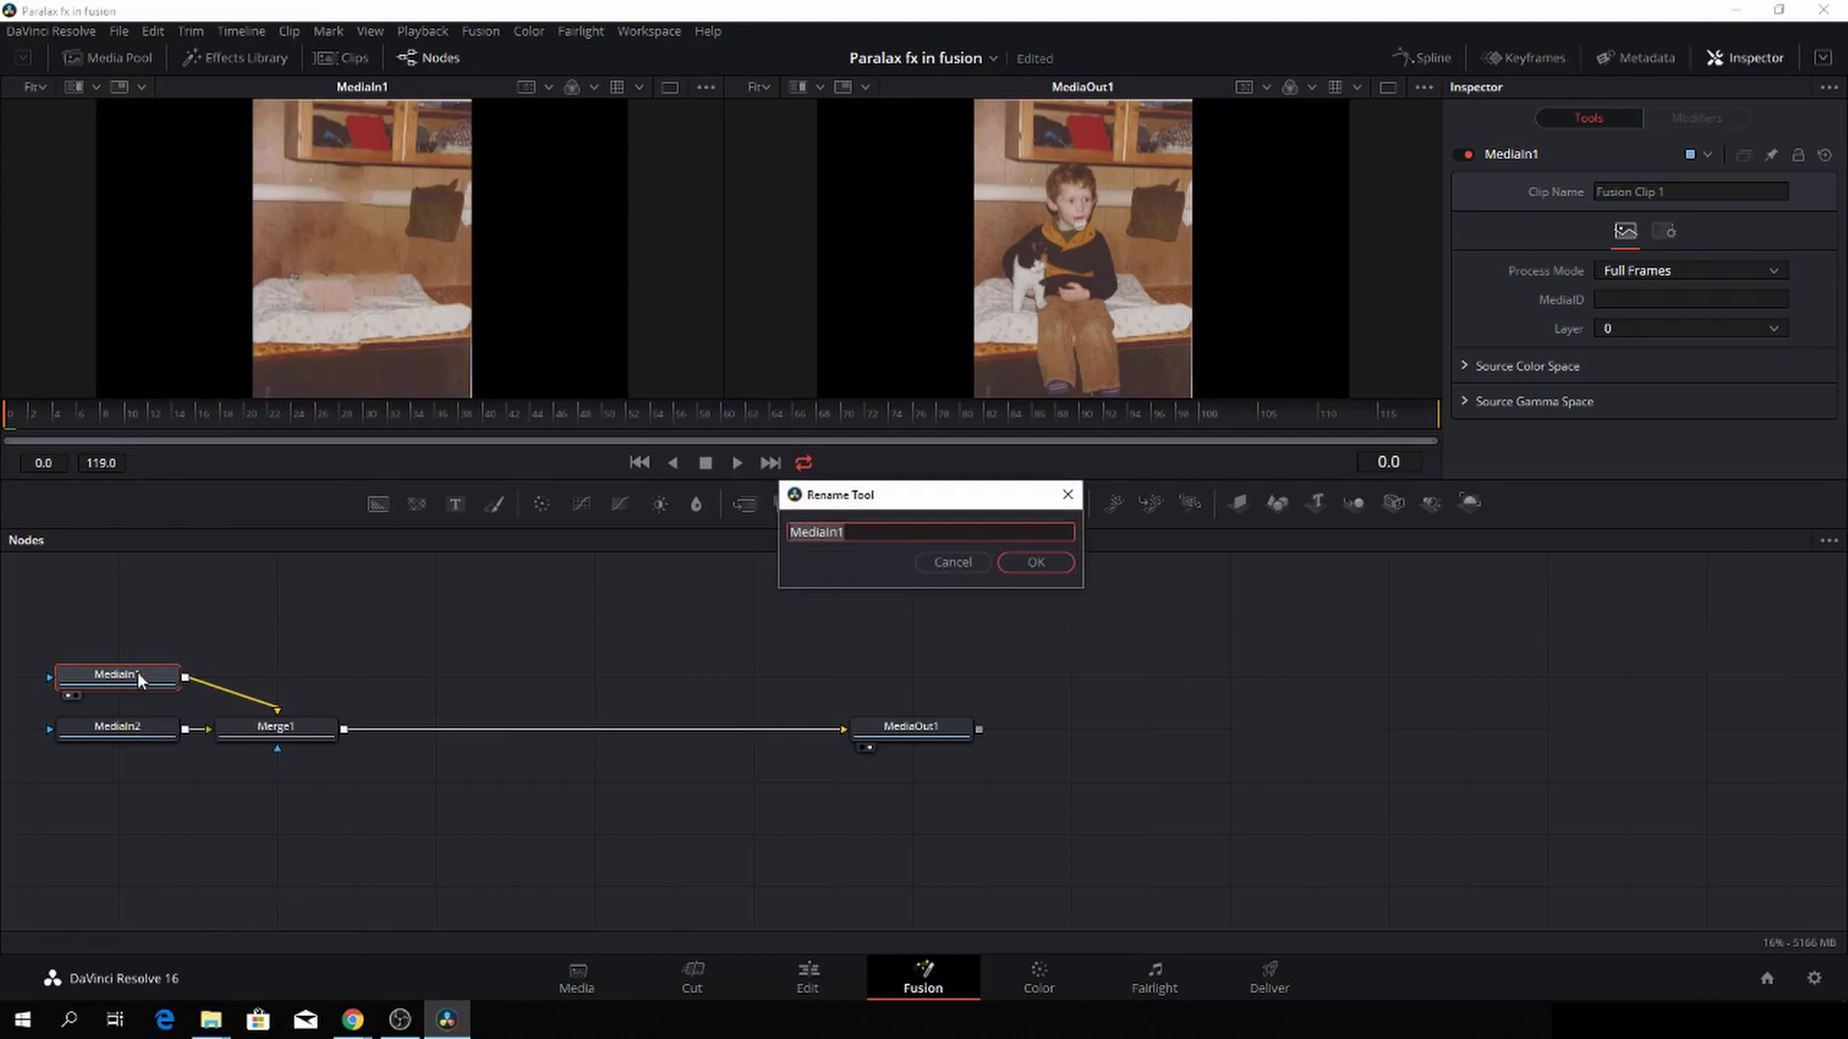
key("BackSpace")
left_click(1066, 560)
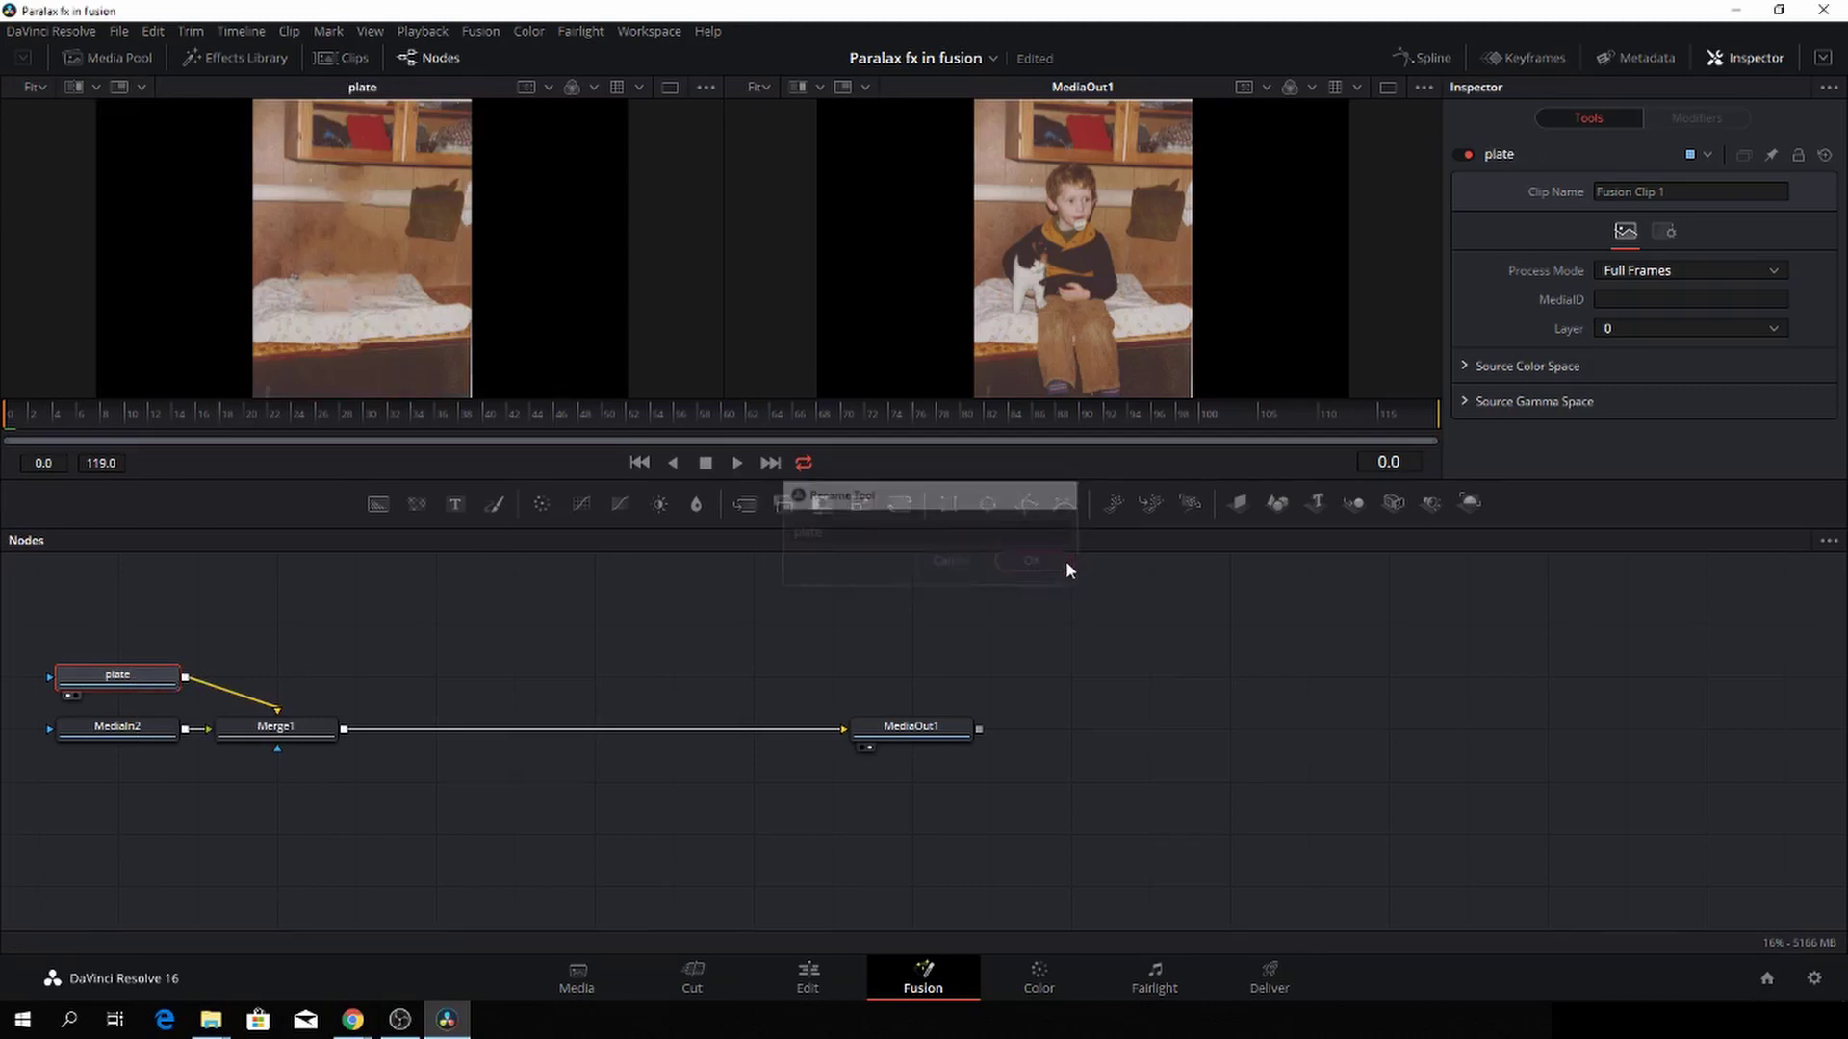
left_click_drag(155, 672, 319, 625)
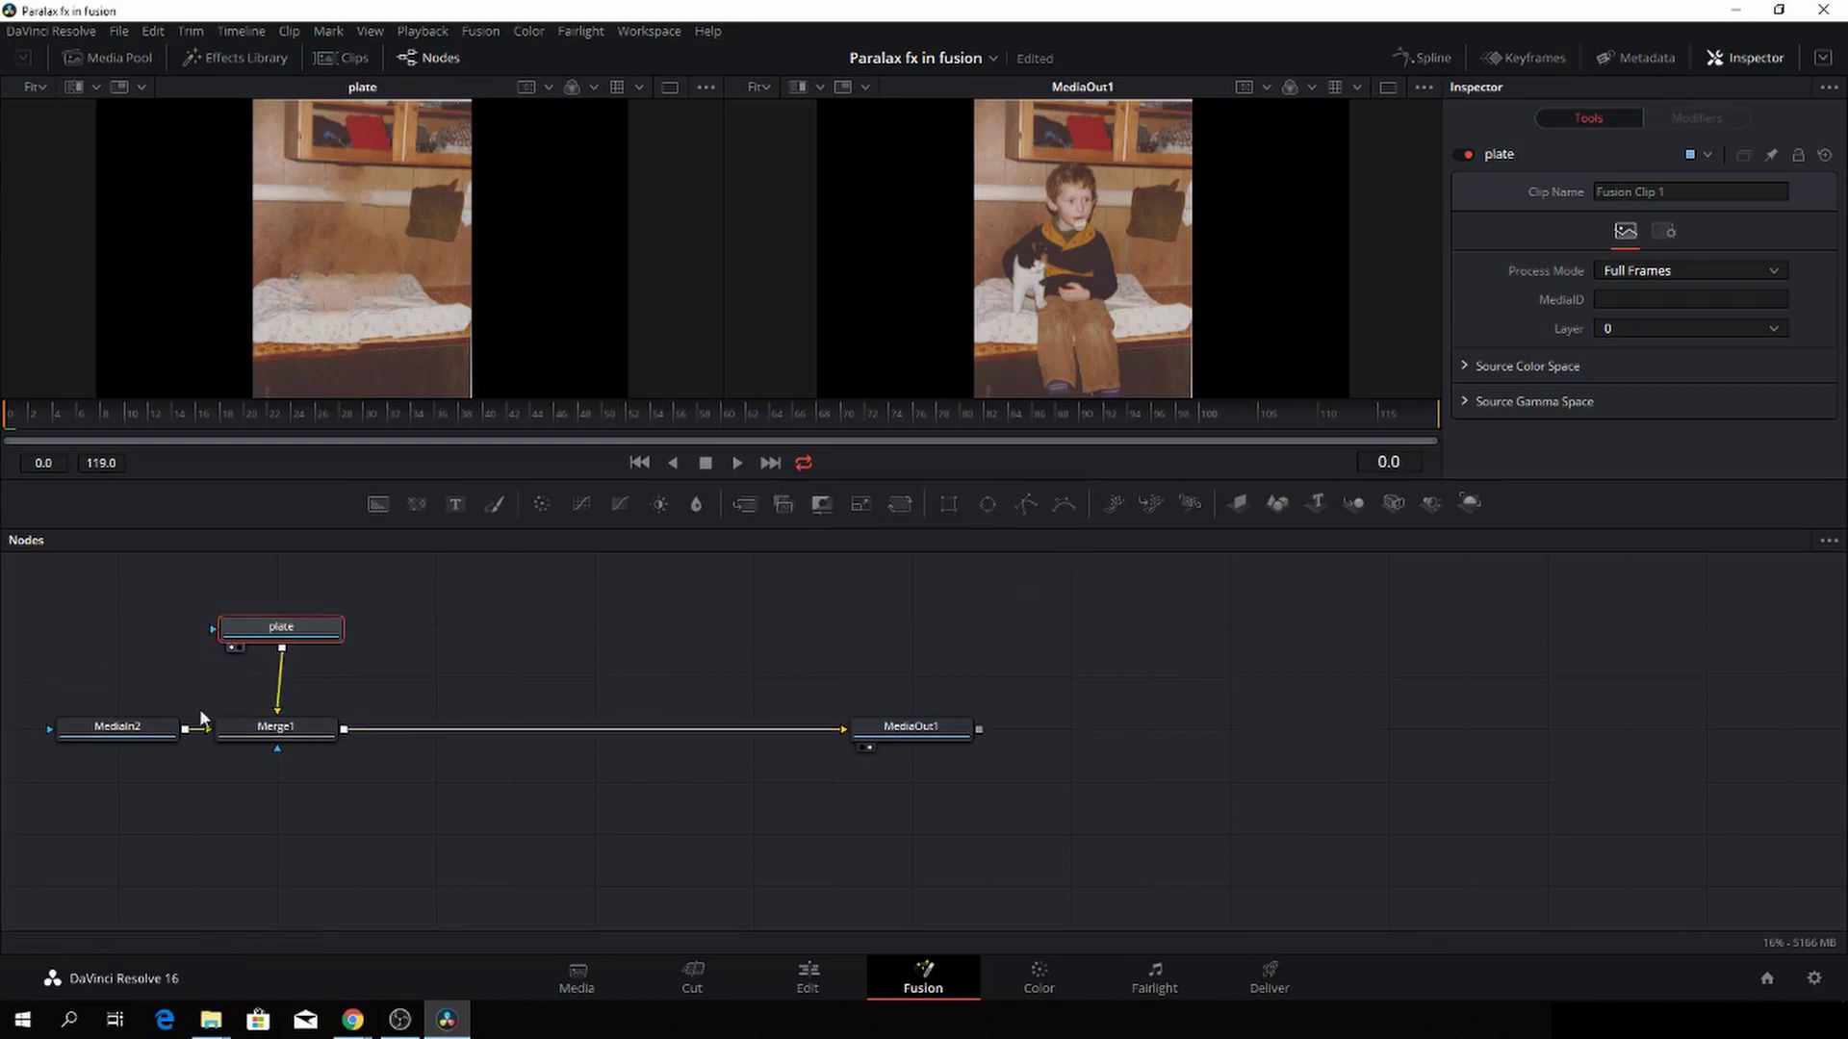
Rename the MediaIn2 node to me
left_click(139, 737)
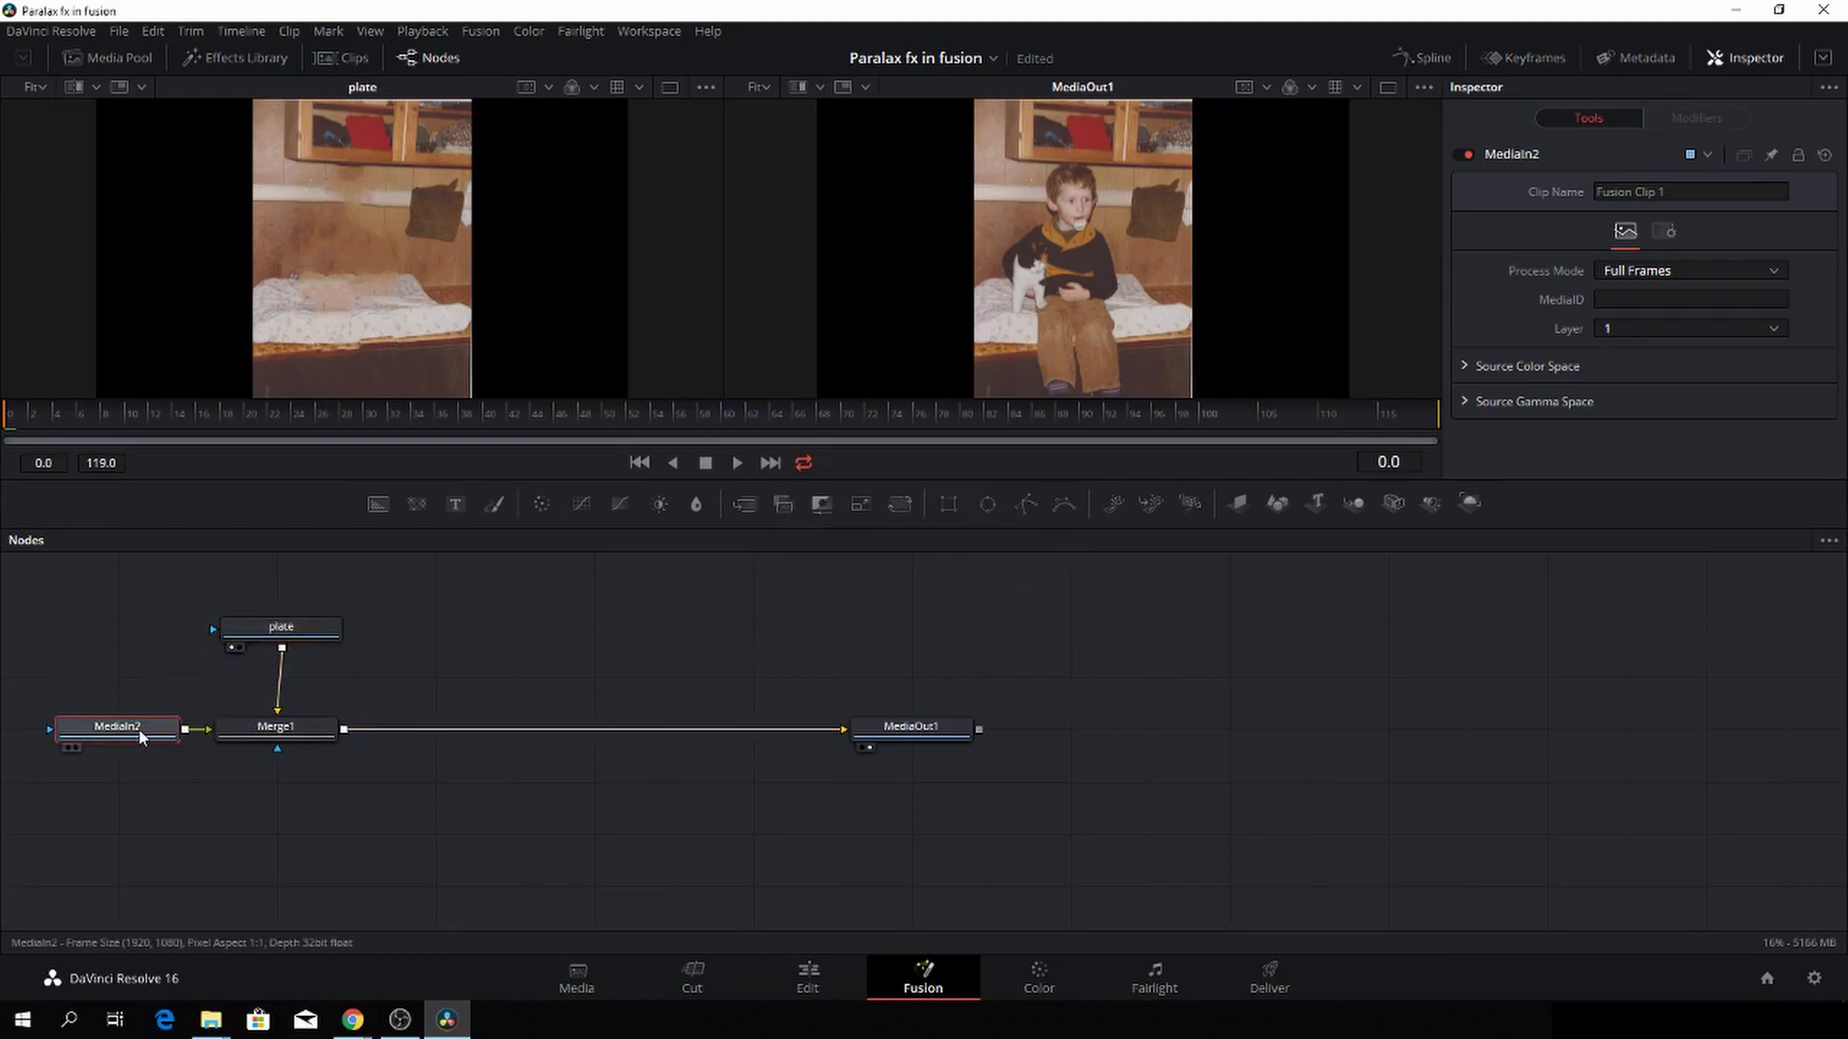
key("F2")
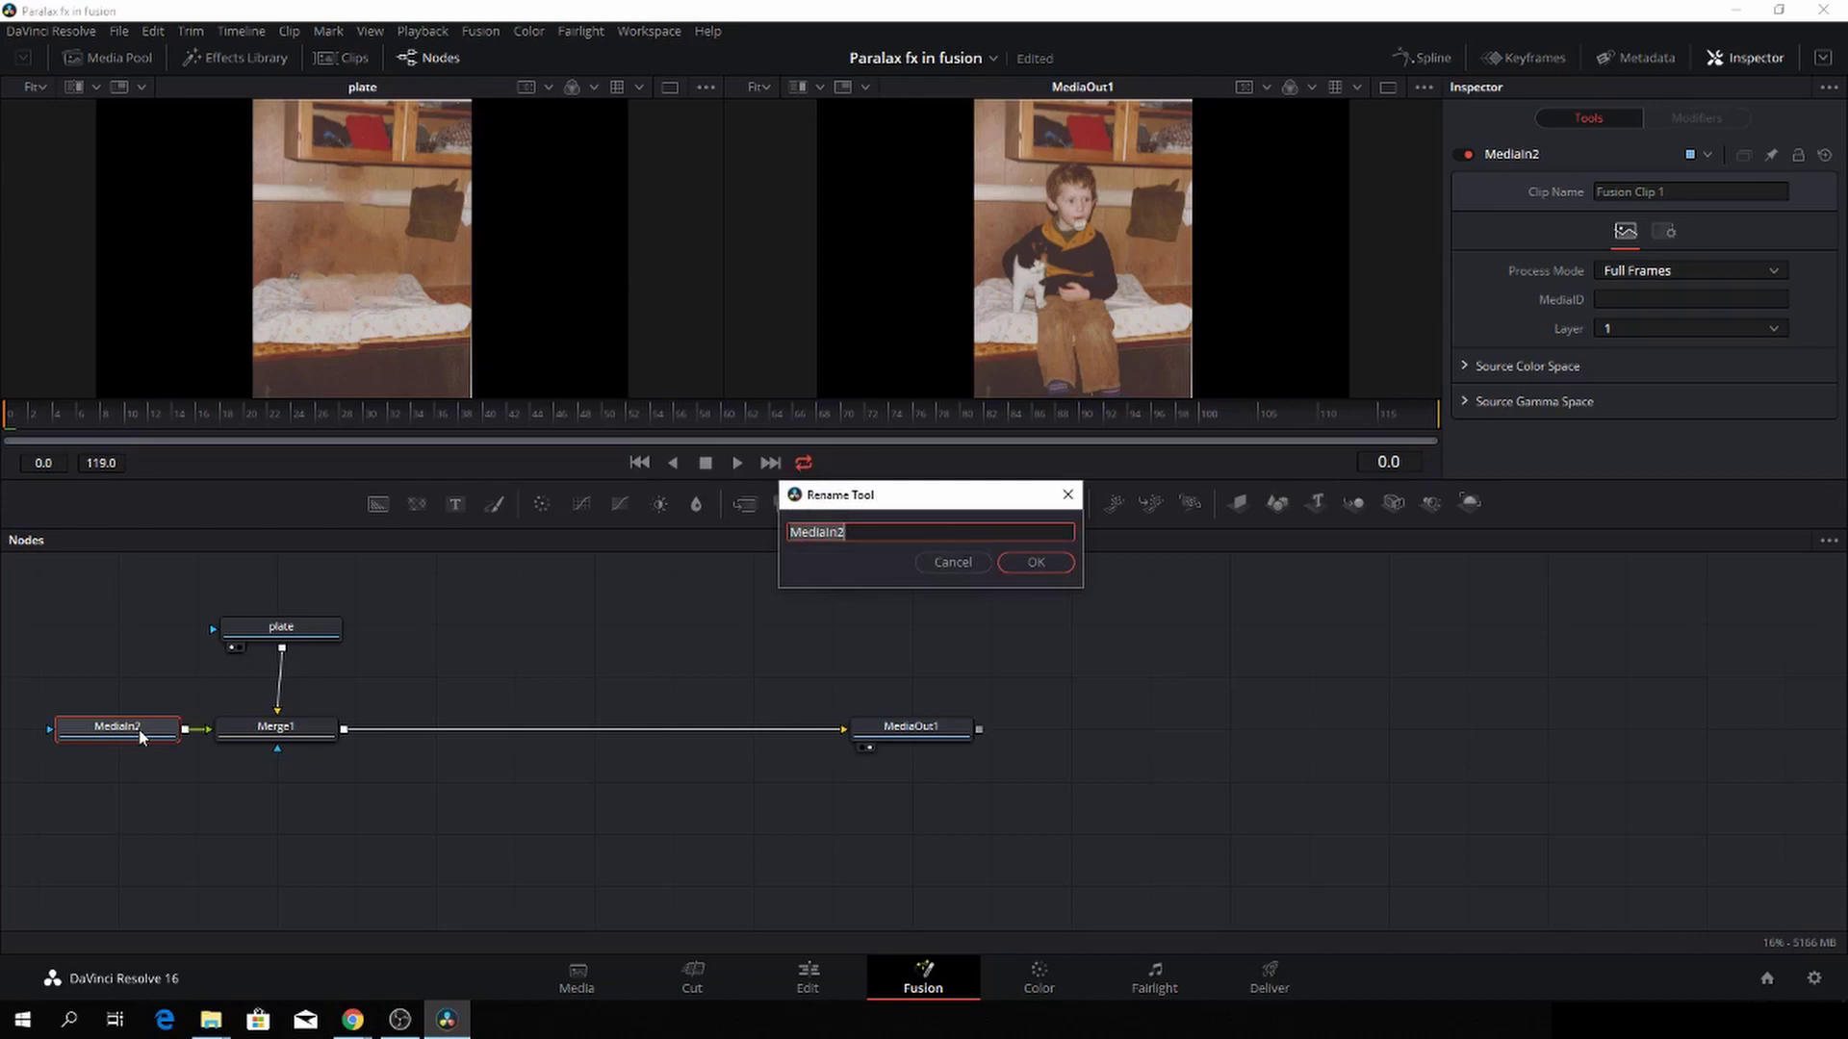
key("BackSpace")
left_click(1036, 563)
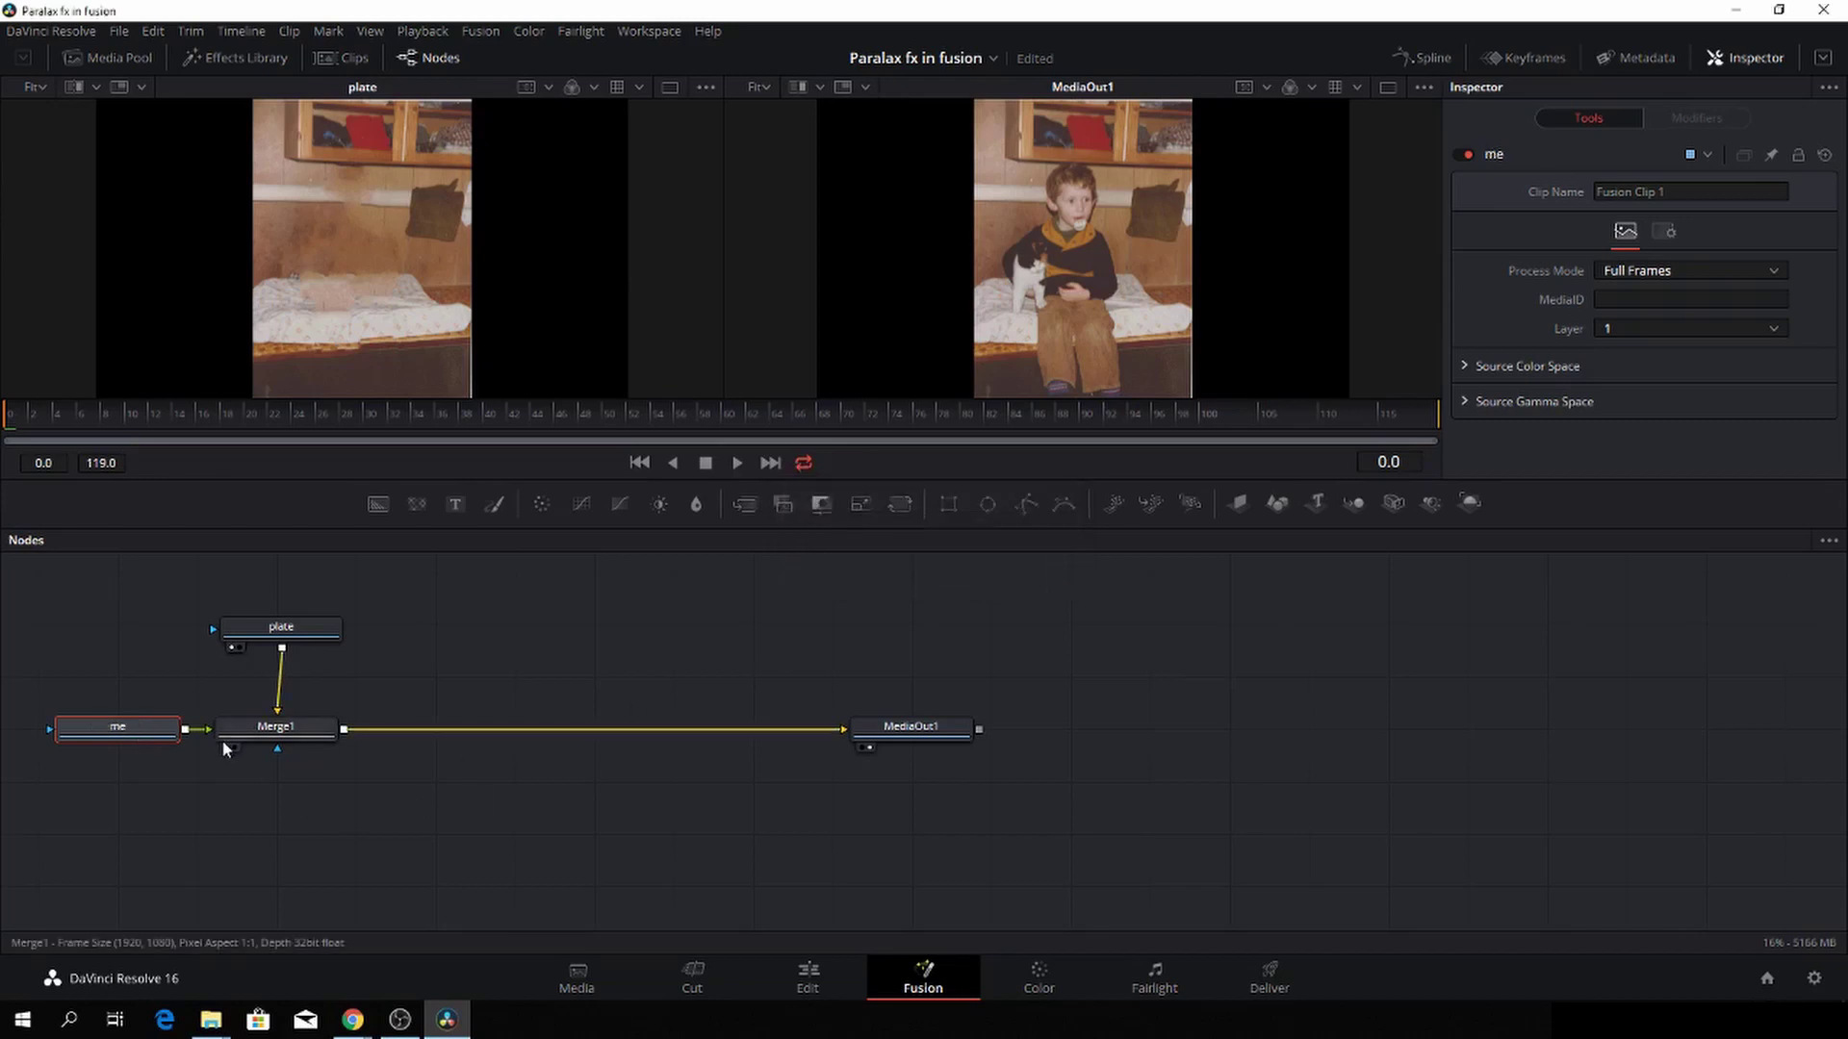
Spread out the node layout by moving Merge1 further along the flow and the plate node above it
left_click_drag(310, 625, 312, 586)
left_click_drag(289, 728, 438, 773)
left_click_drag(309, 589, 352, 607)
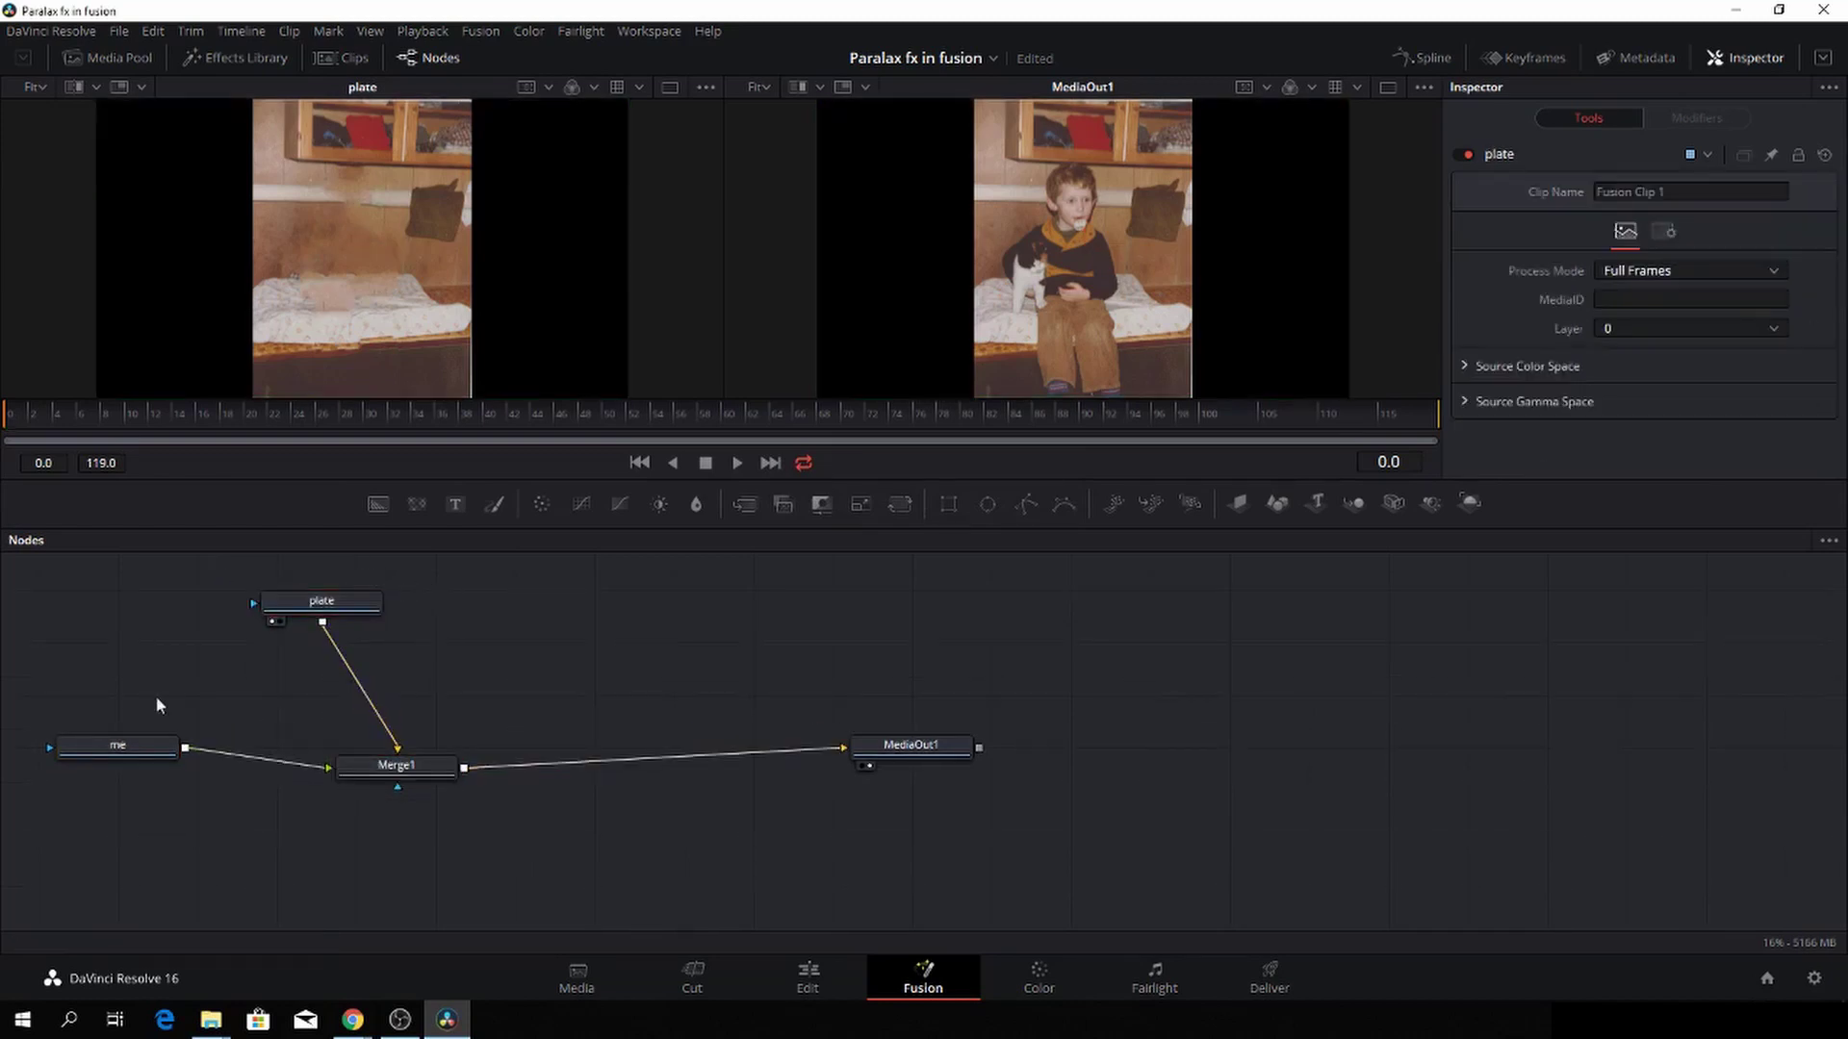
Add a Polygon mask to the me node, then detach it and leave it unconnected above that node
left_click(131, 743)
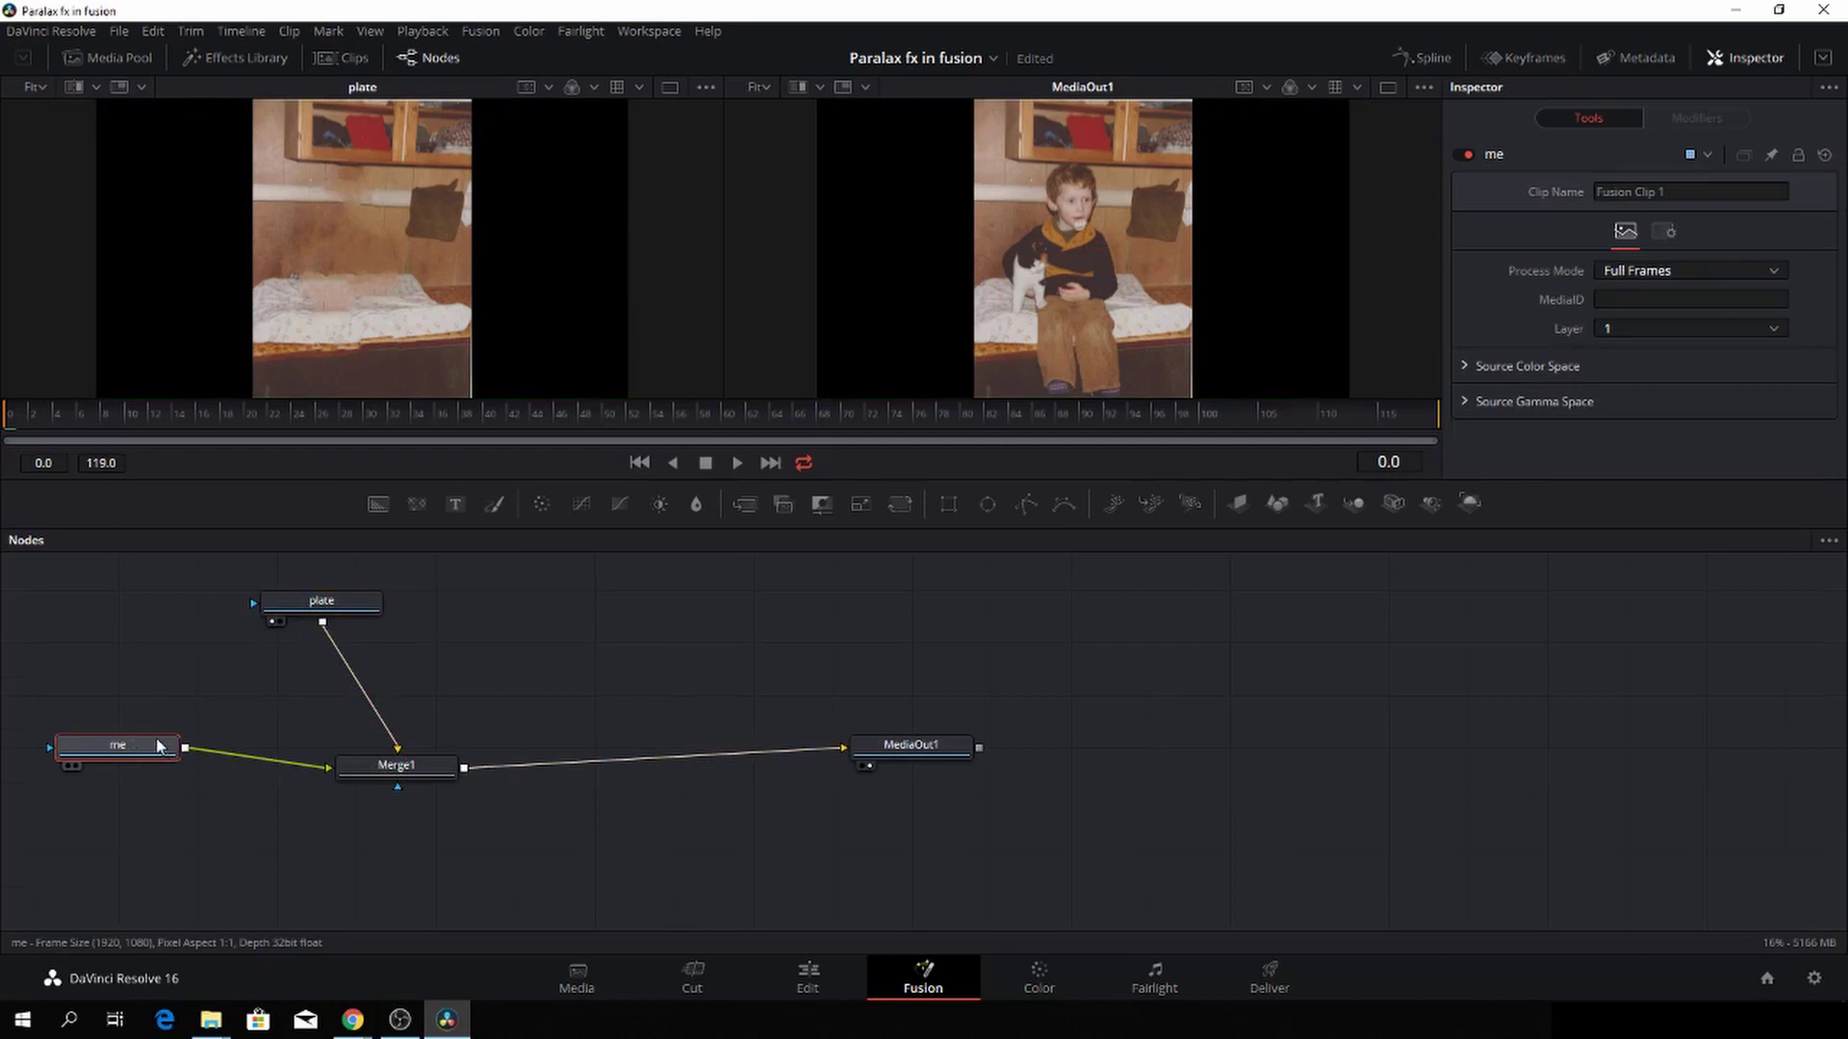
left_click(1020, 504)
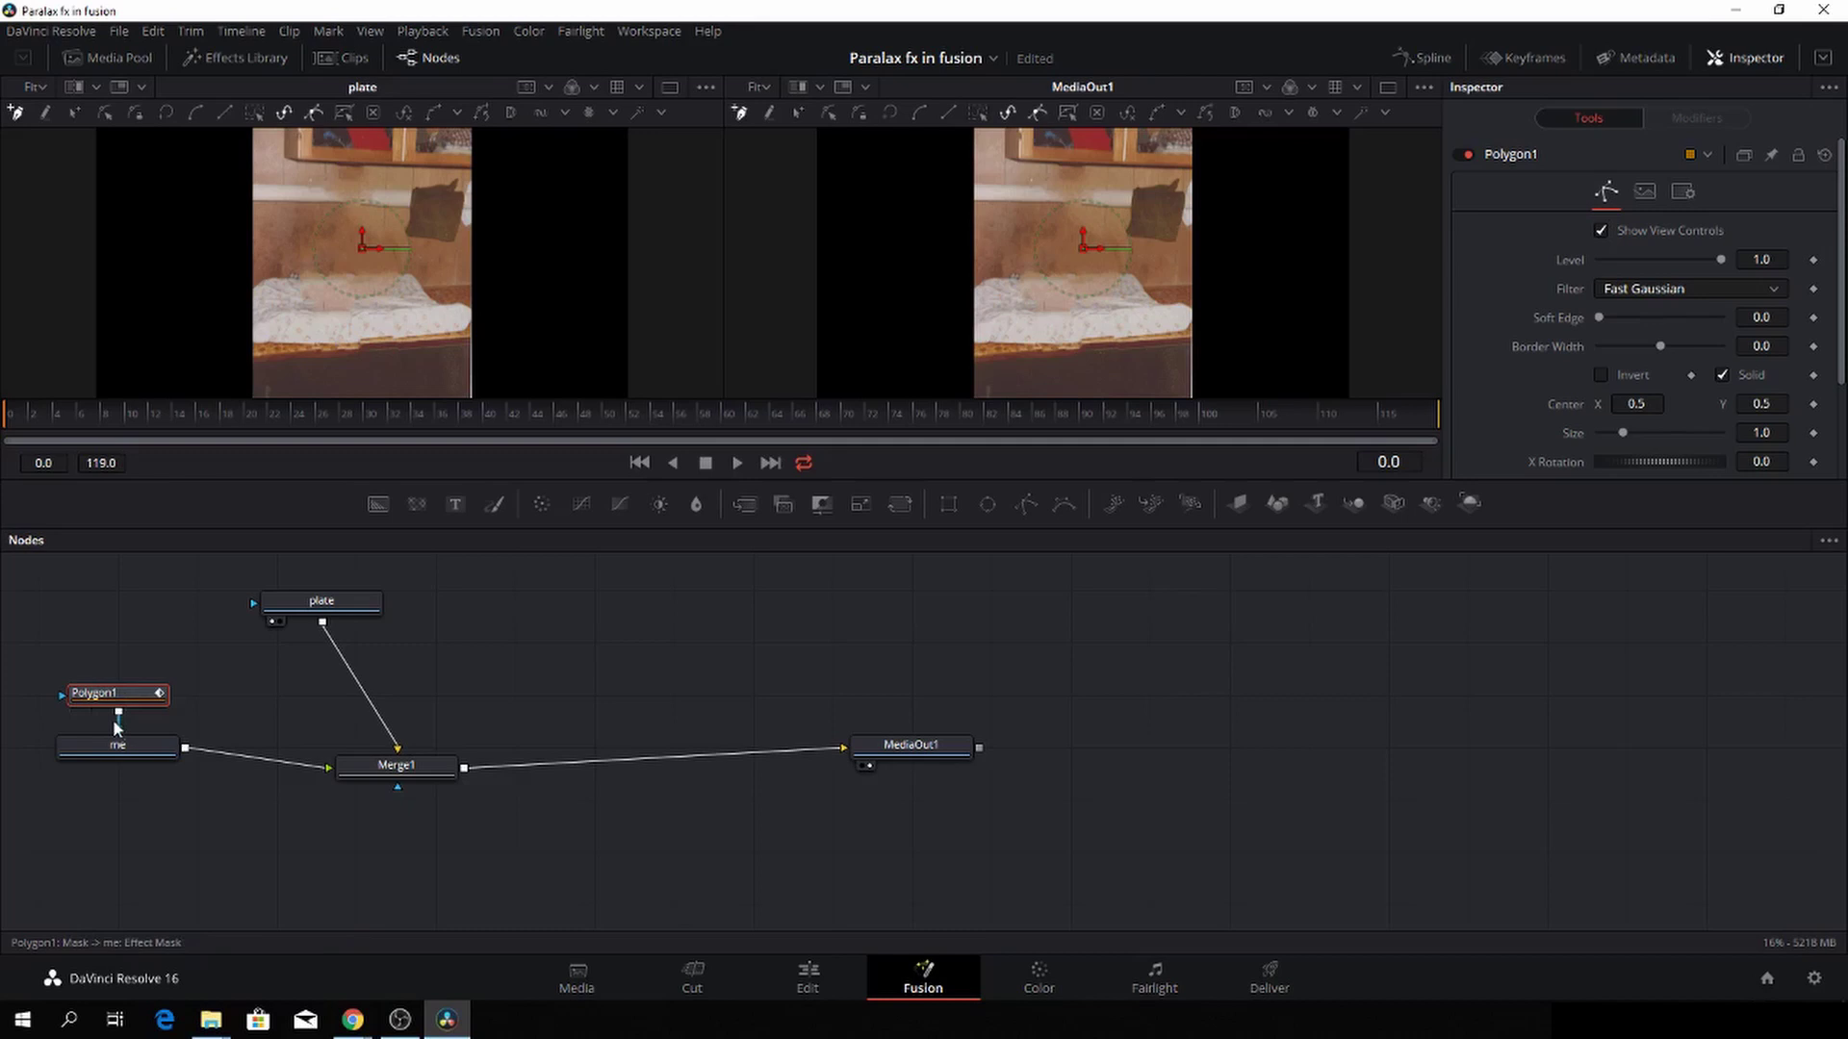
left_click_drag(120, 728, 133, 664)
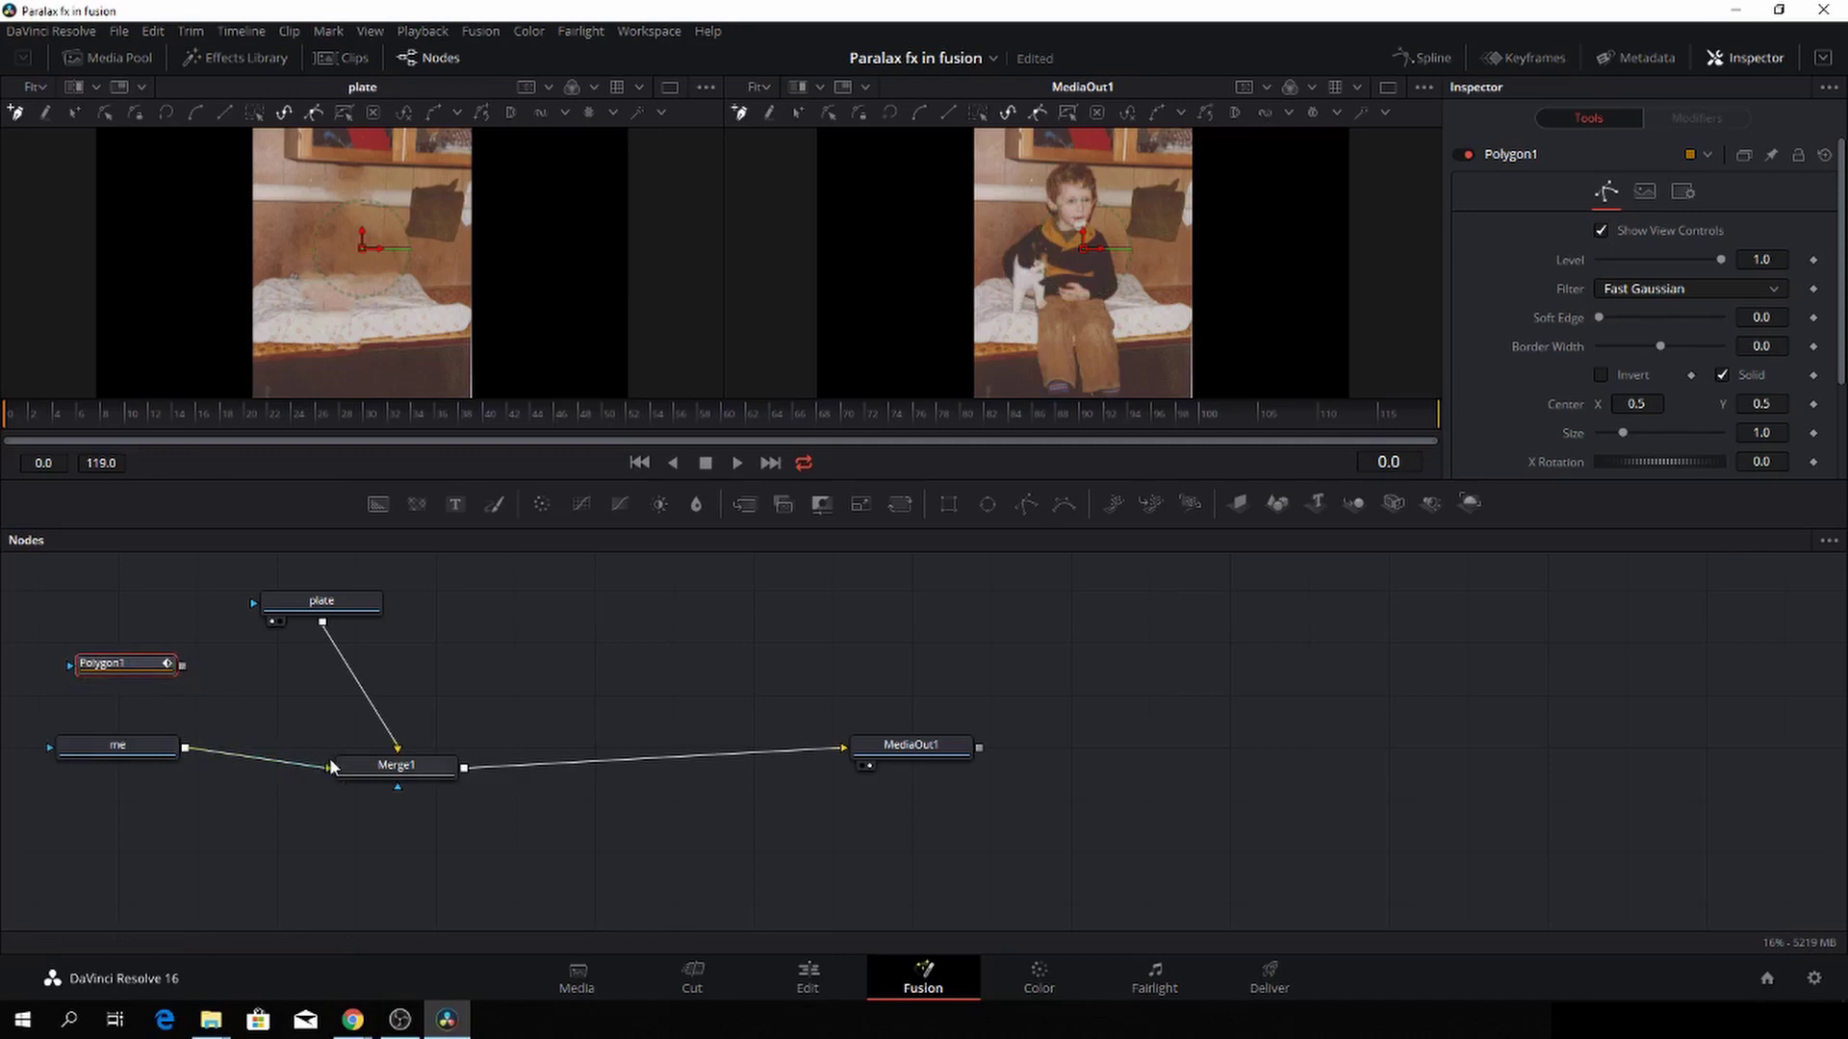
Disconnect the plate node from Merge1's background input and reconnect it
left_click_drag(396, 738, 409, 734)
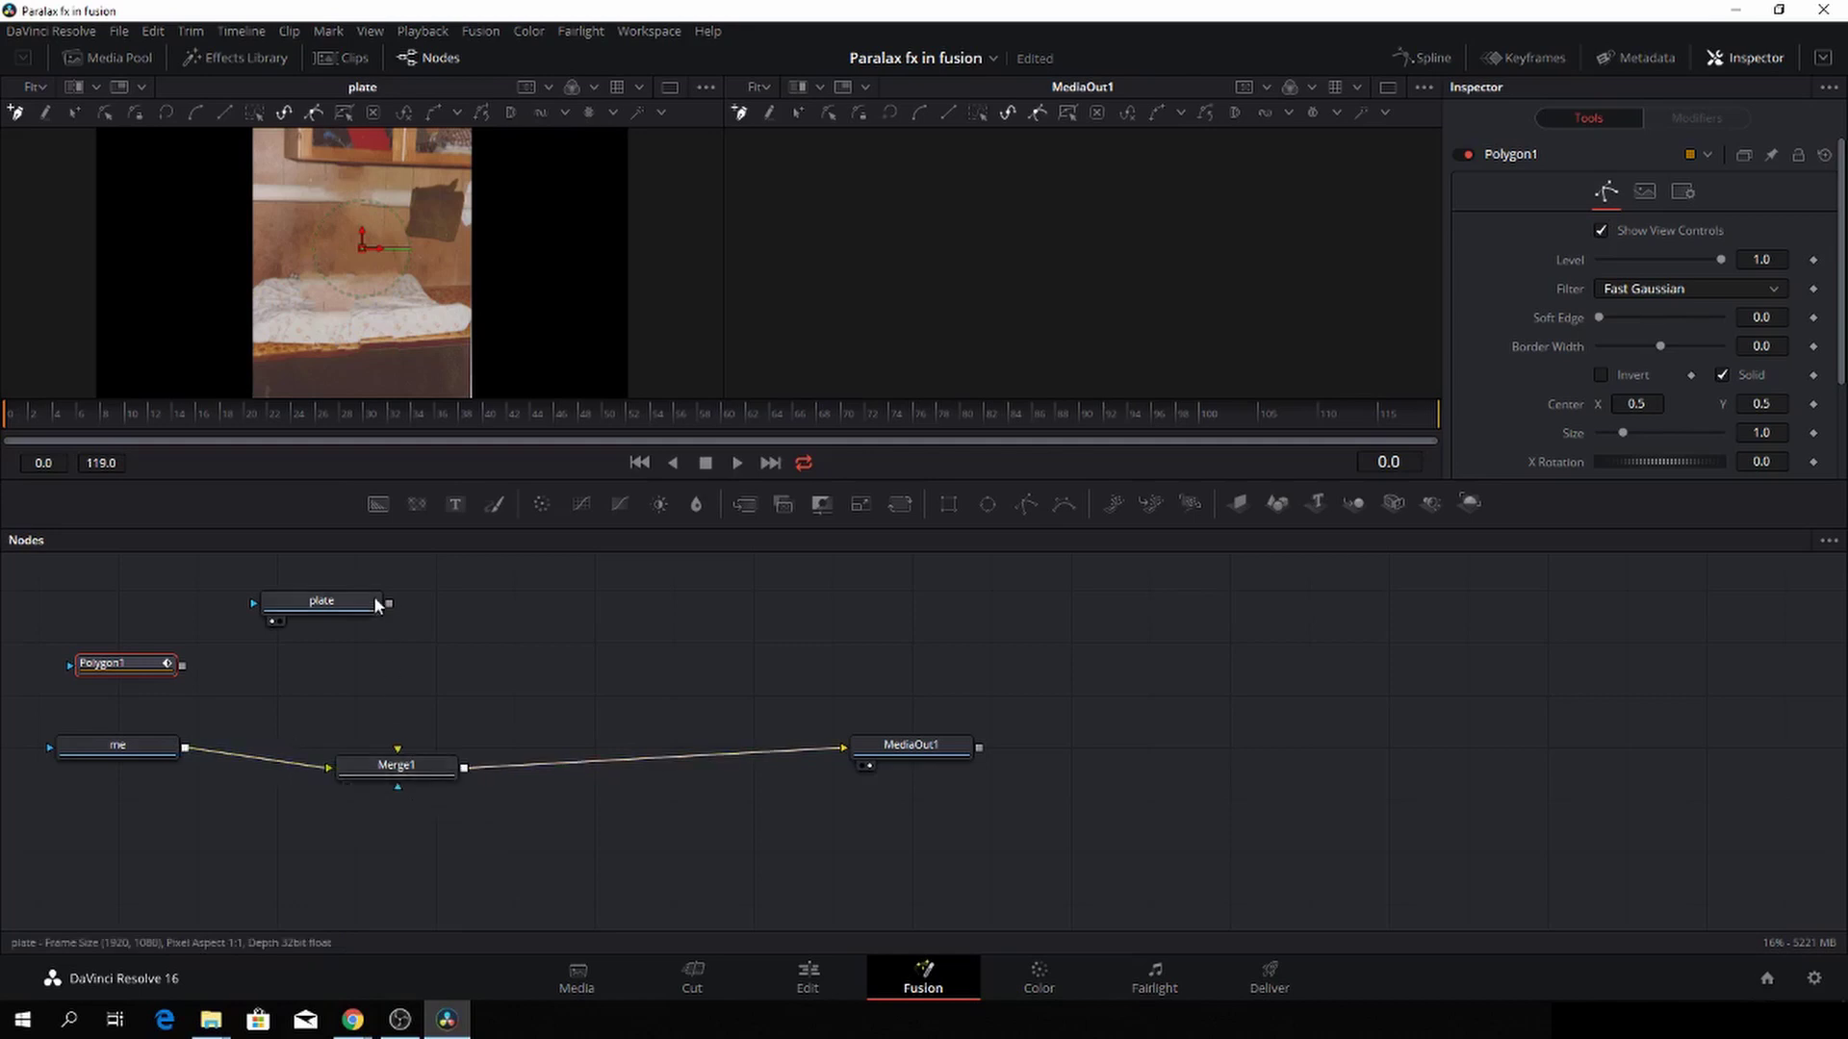
left_click_drag(388, 604, 404, 765)
left_click(447, 775)
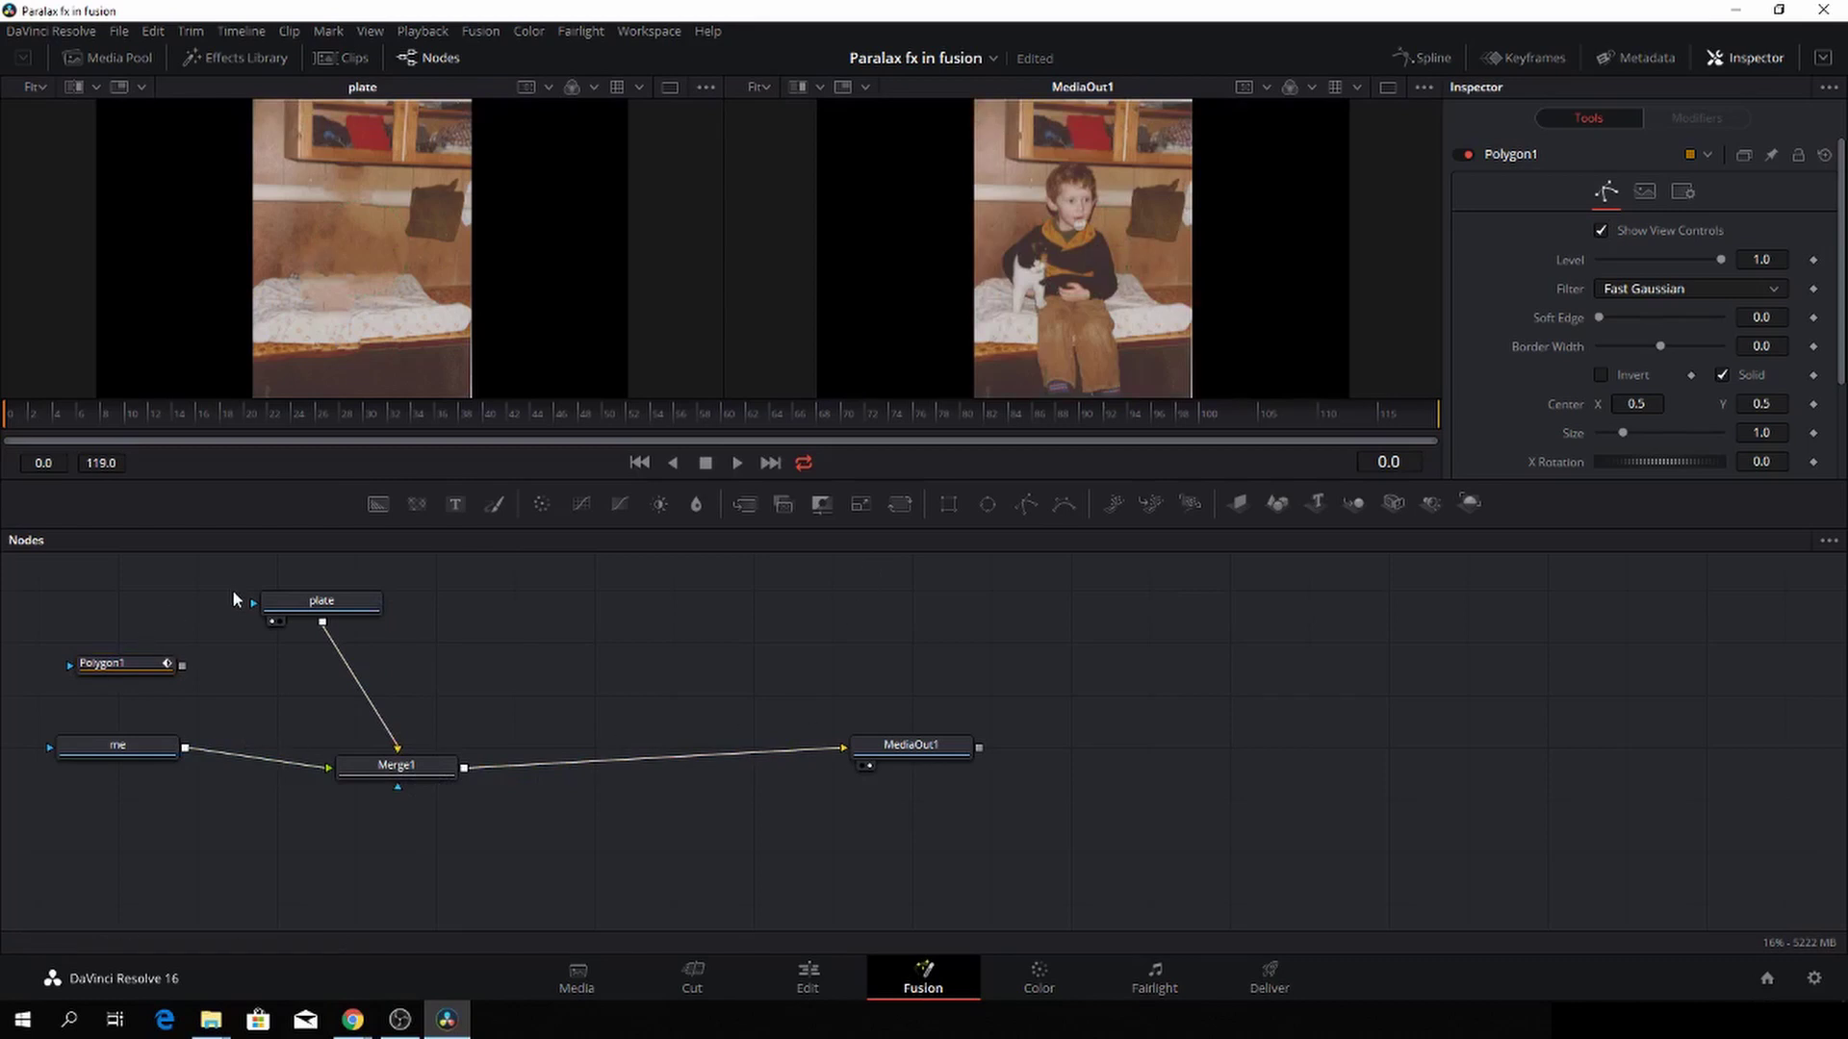
Show the me node in the viewer that displays plate and select Polygon1 for drawing
left_click(131, 747)
key("1")
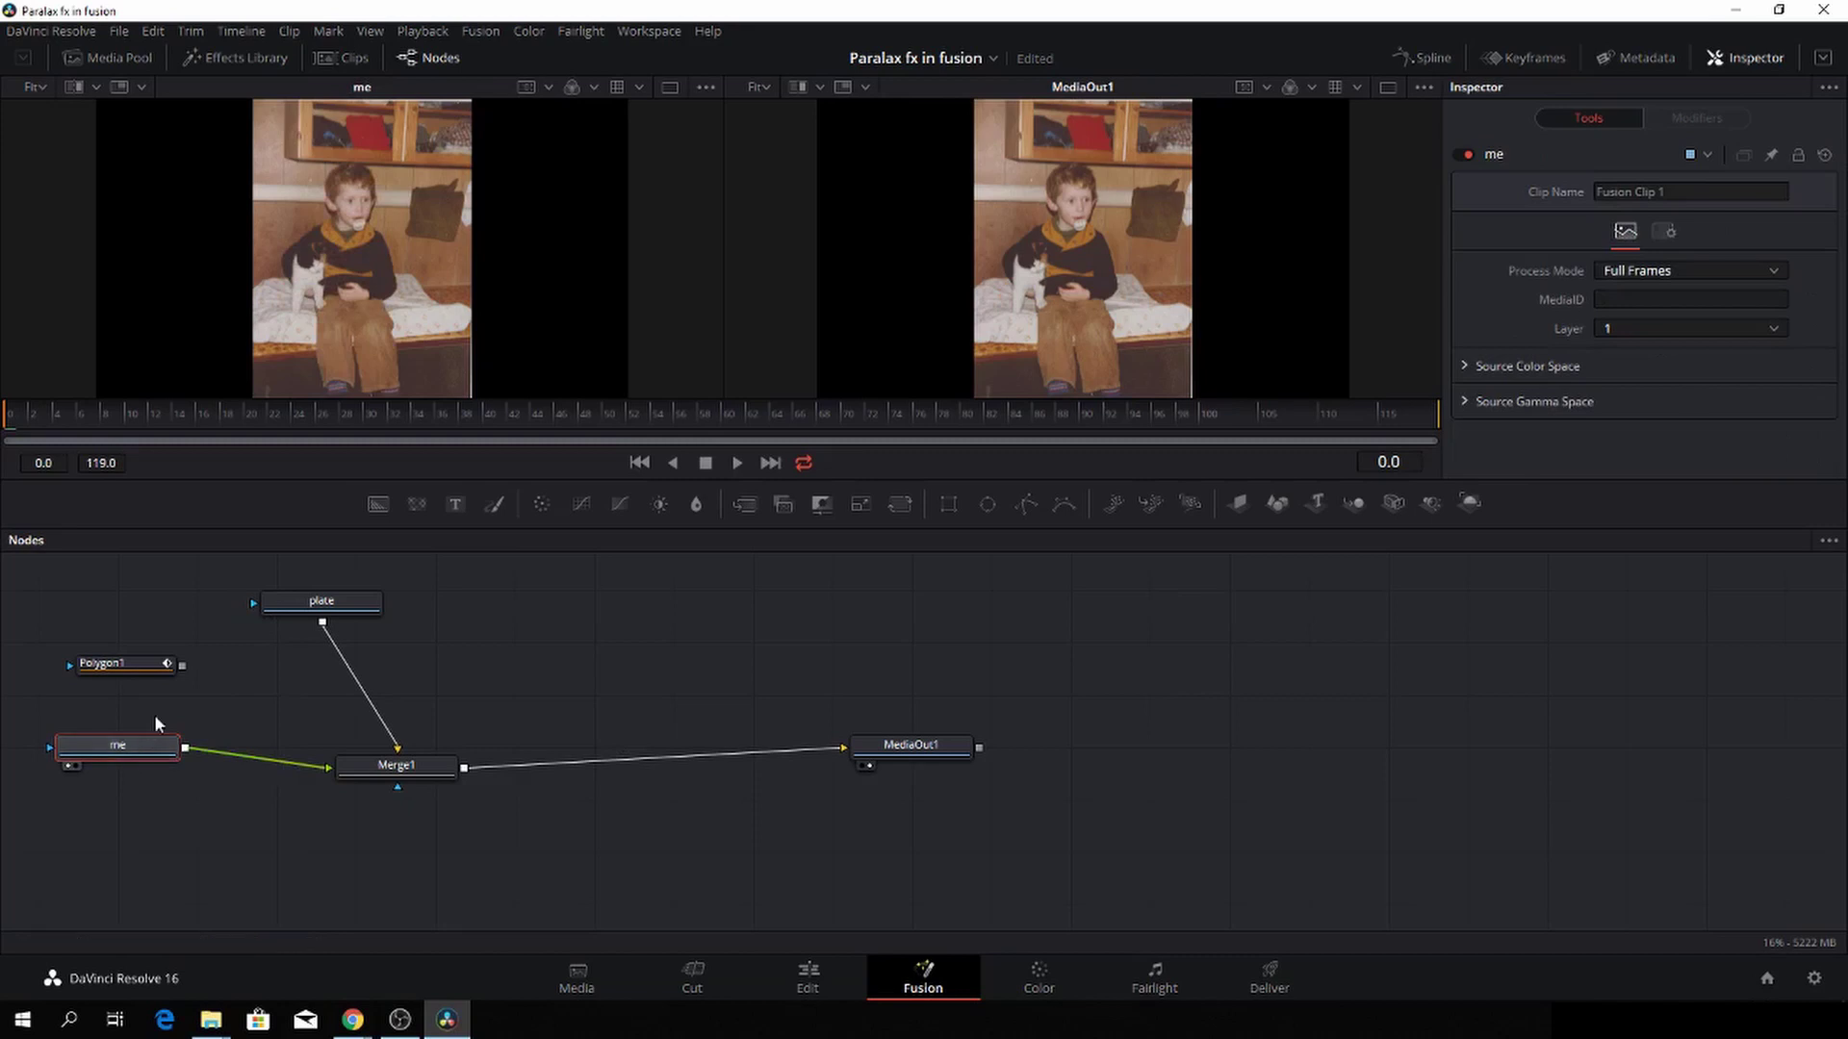
left_click(127, 664)
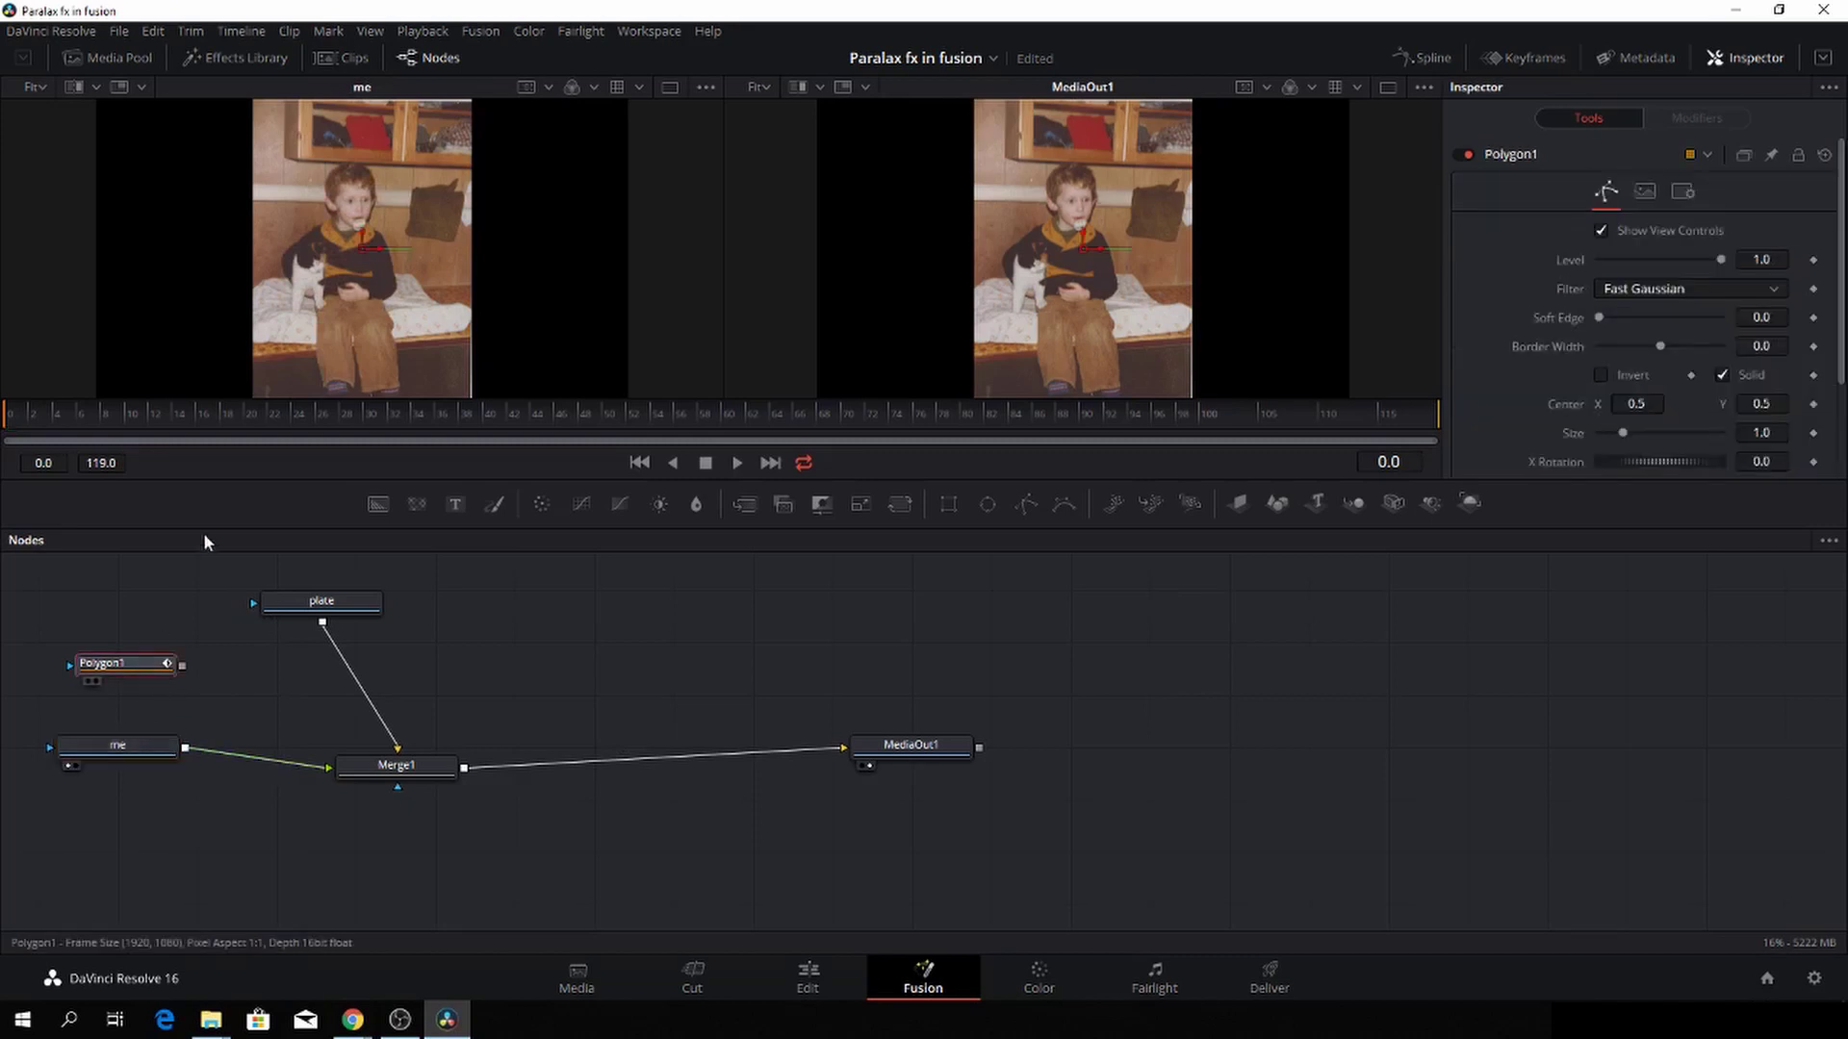
Start the Polygon1 outline on the boy's lower leg at the cat's side and trace around that foot past the photo's edge
left_click(316, 360)
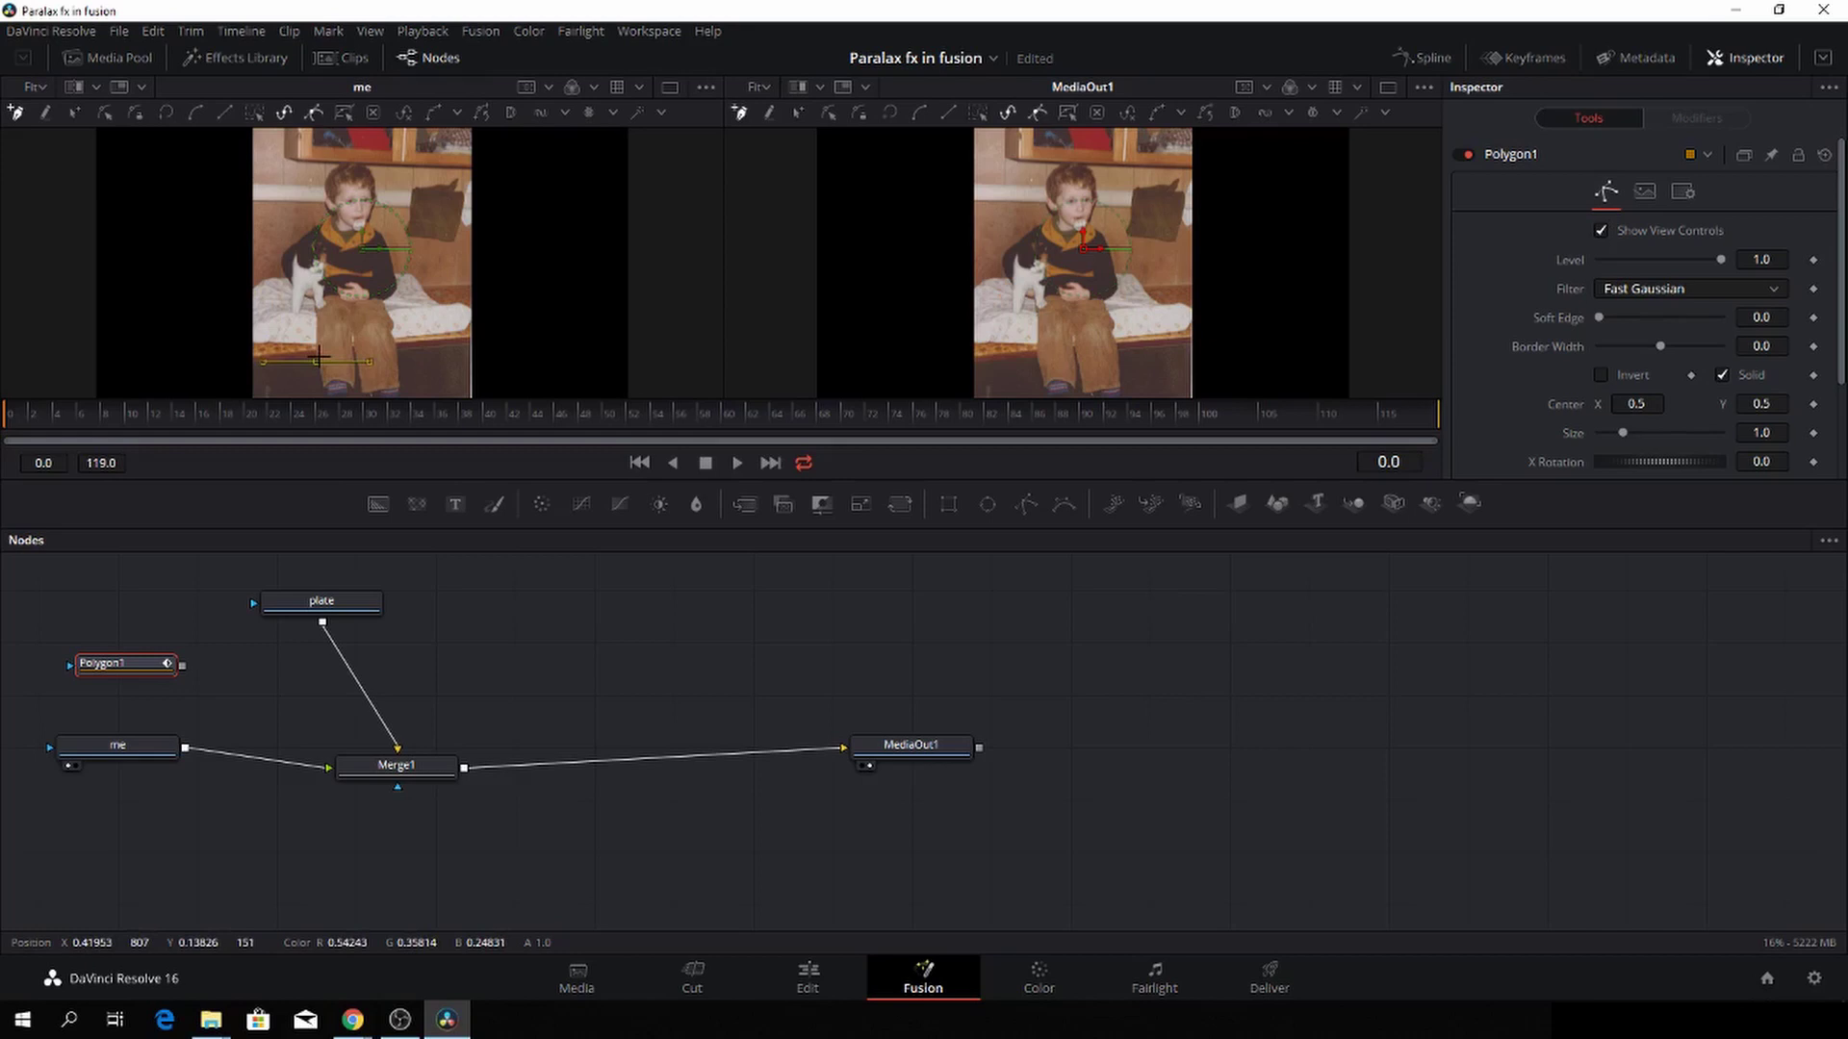
scroll(318, 357, "down", 1)
scroll(322, 354, "up", 5)
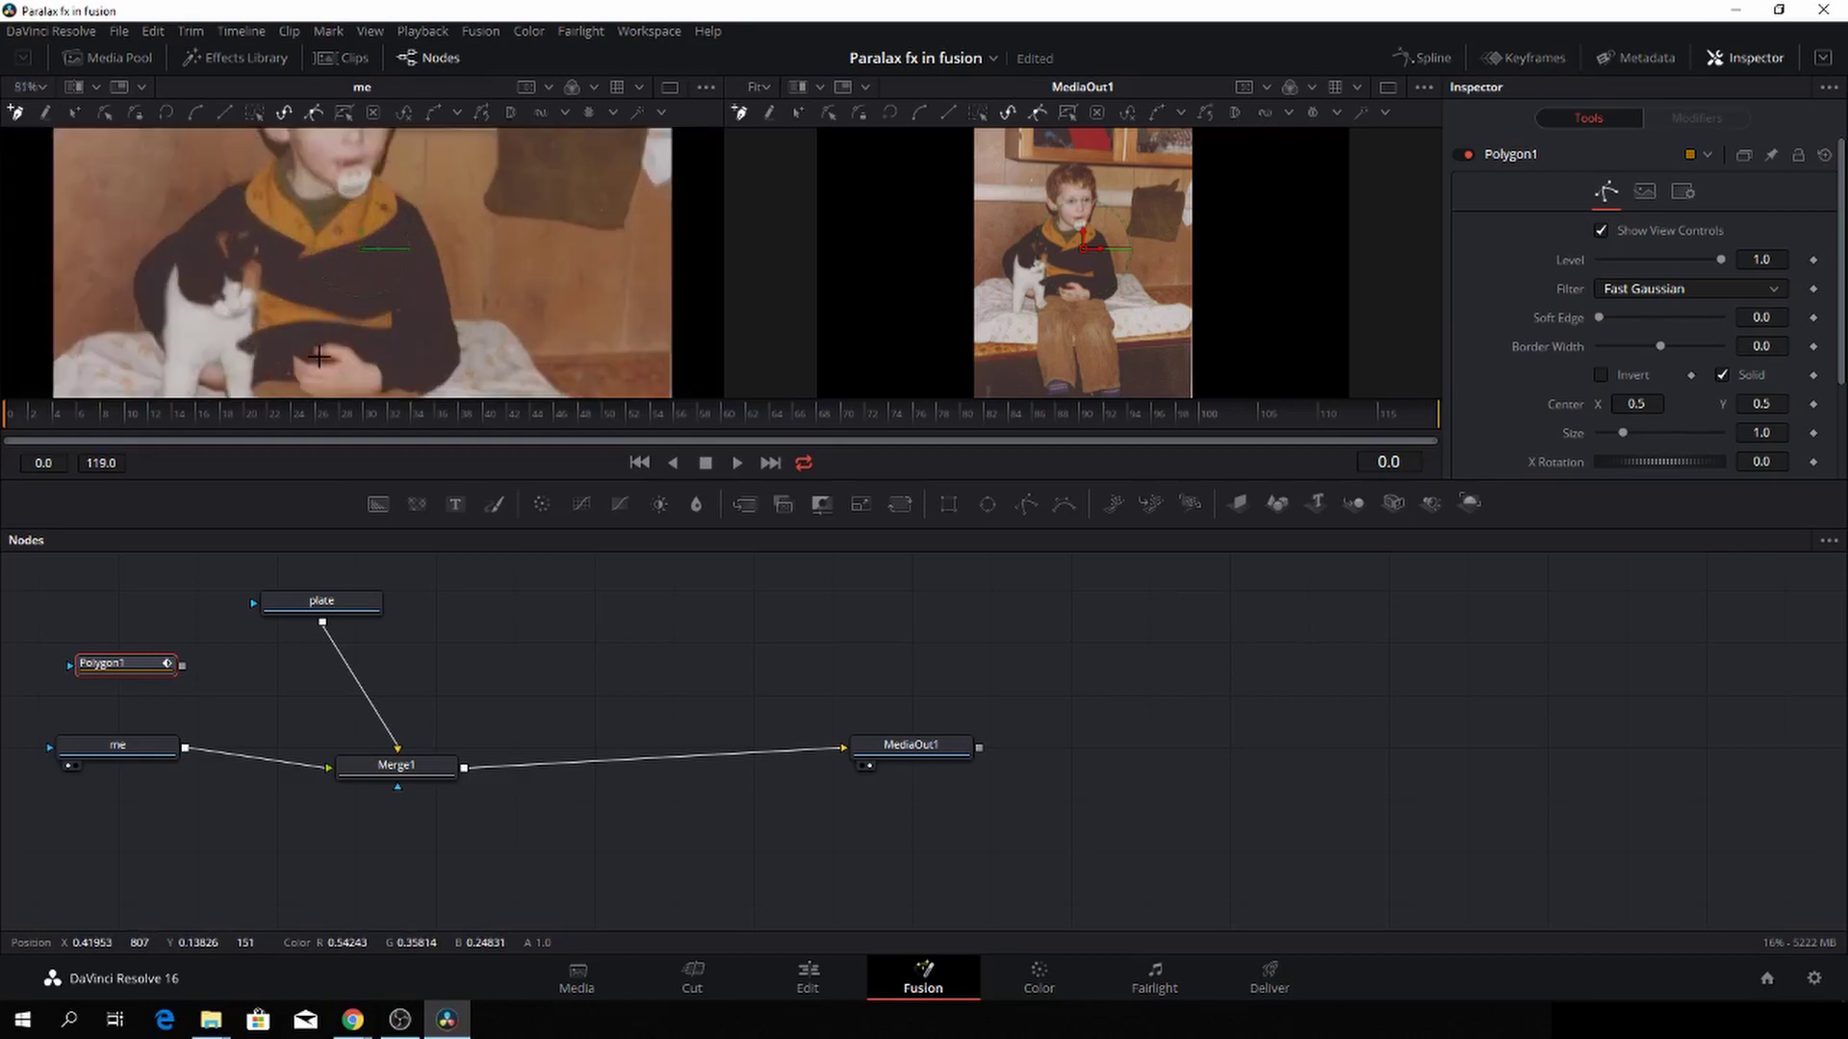
scroll(327, 352, "down", 5)
left_click(234, 228)
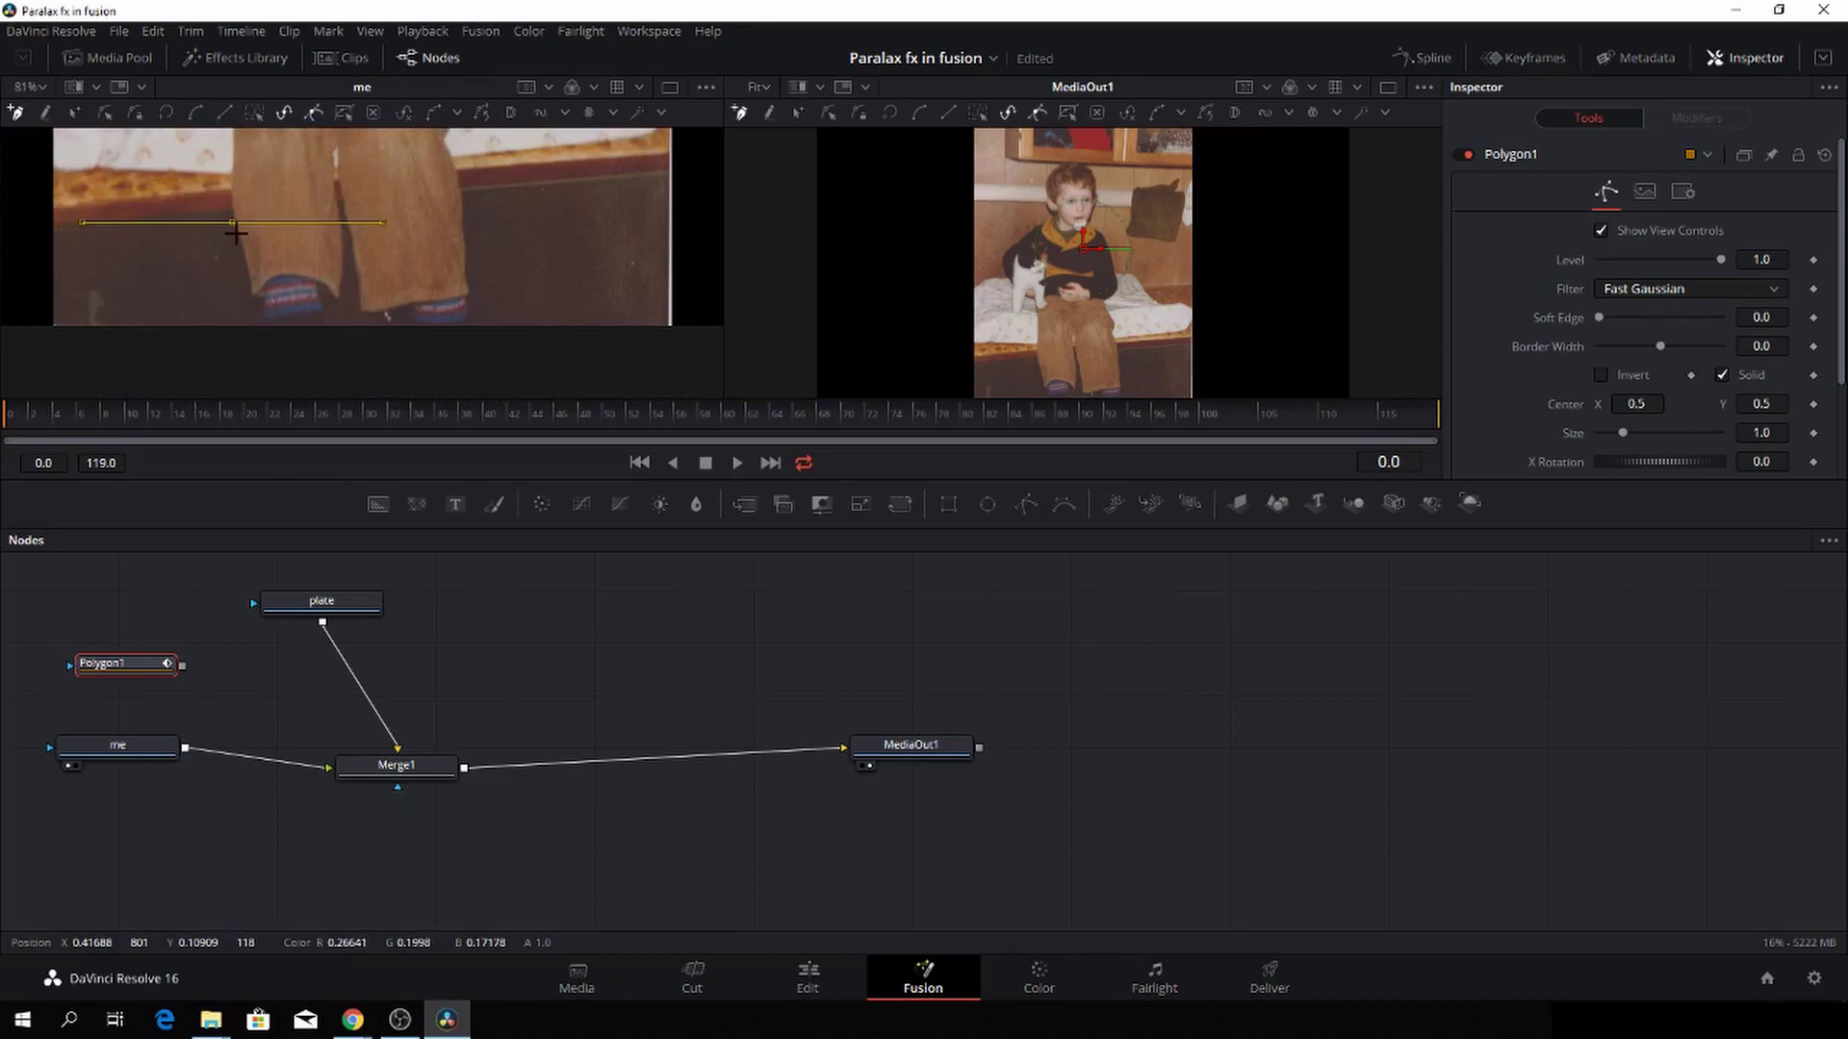
left_click(251, 285)
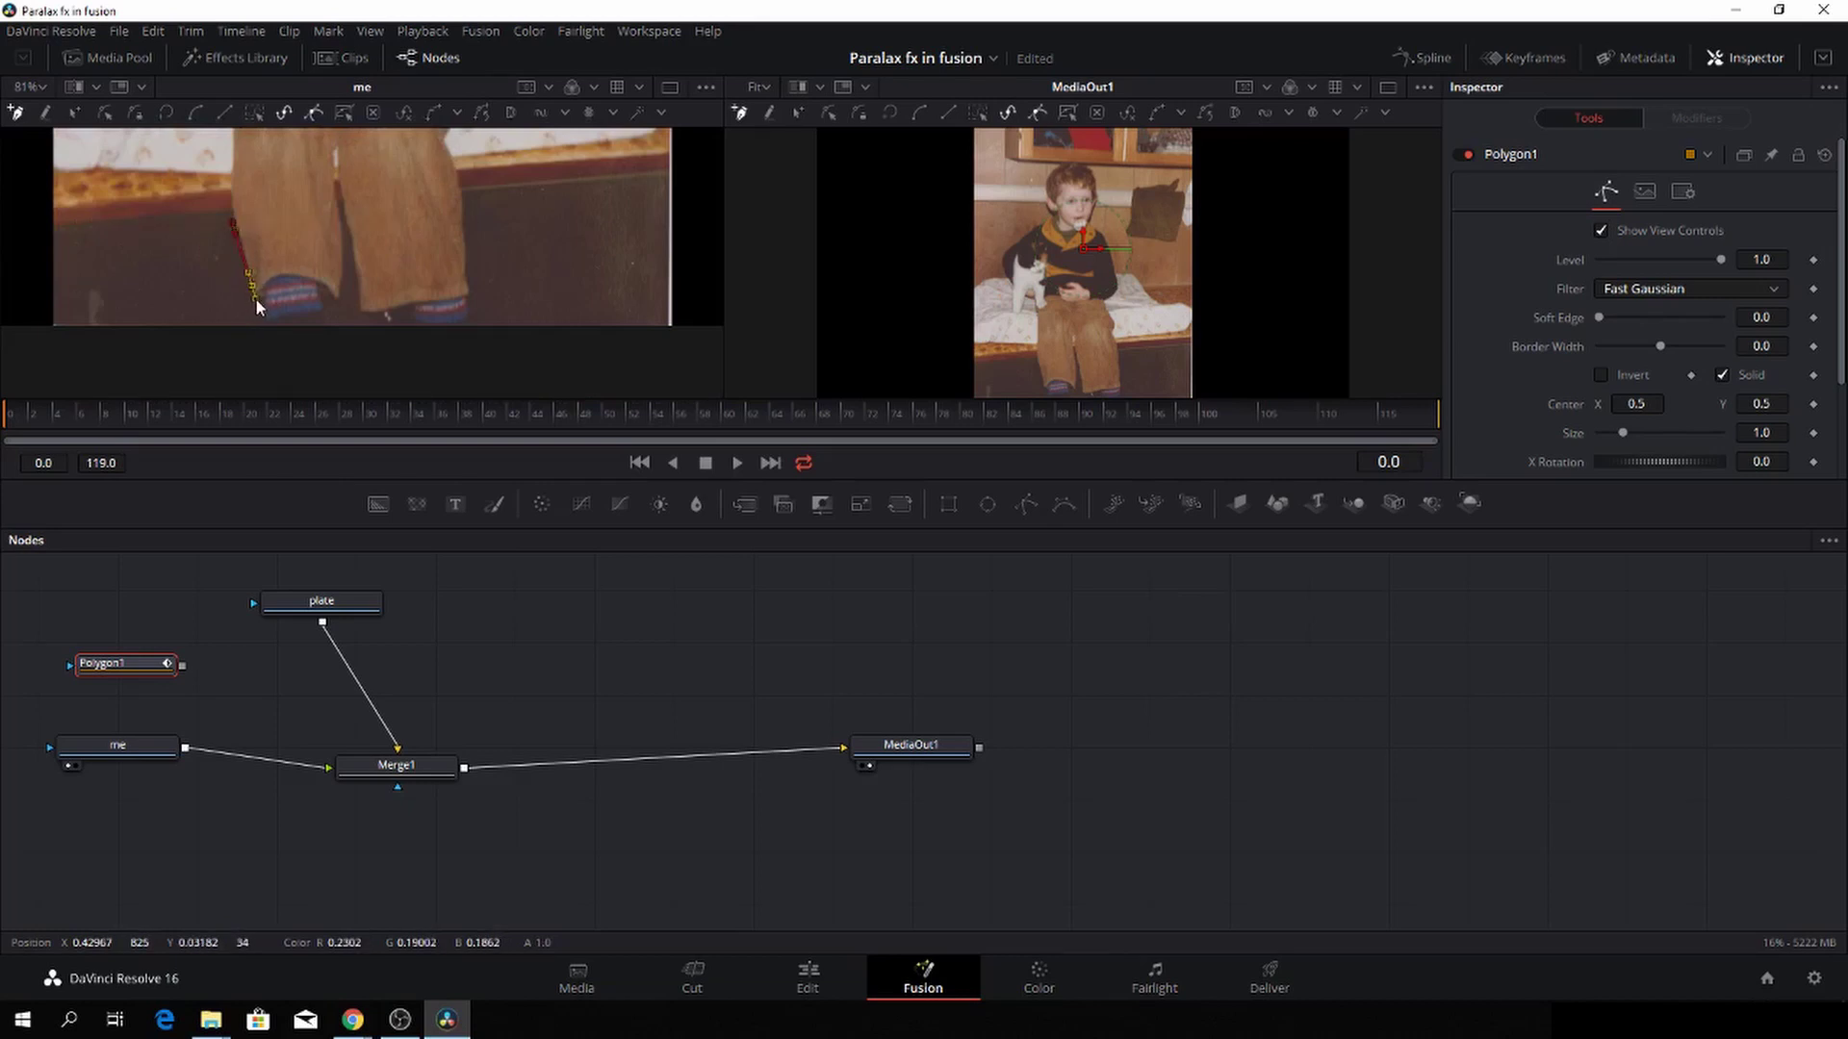
left_click(260, 301)
left_click(258, 339)
left_click(324, 339)
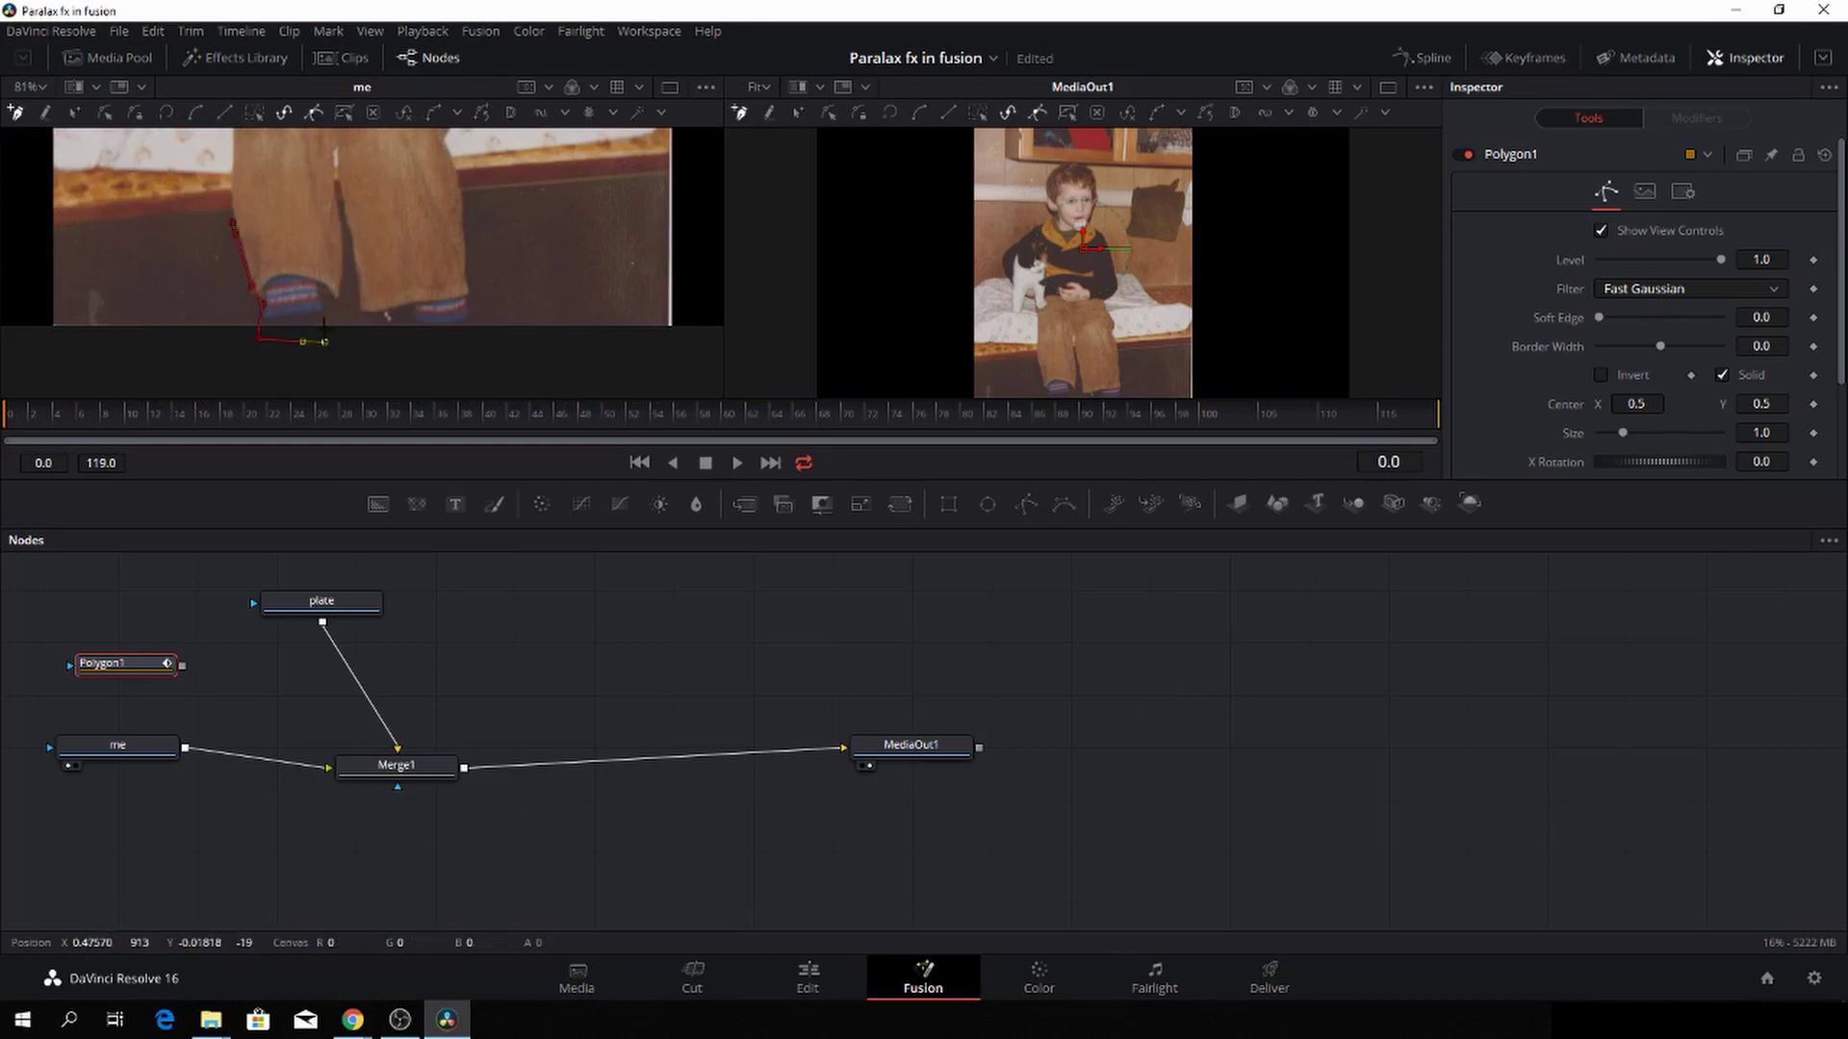
left_click(321, 306)
left_click(334, 299)
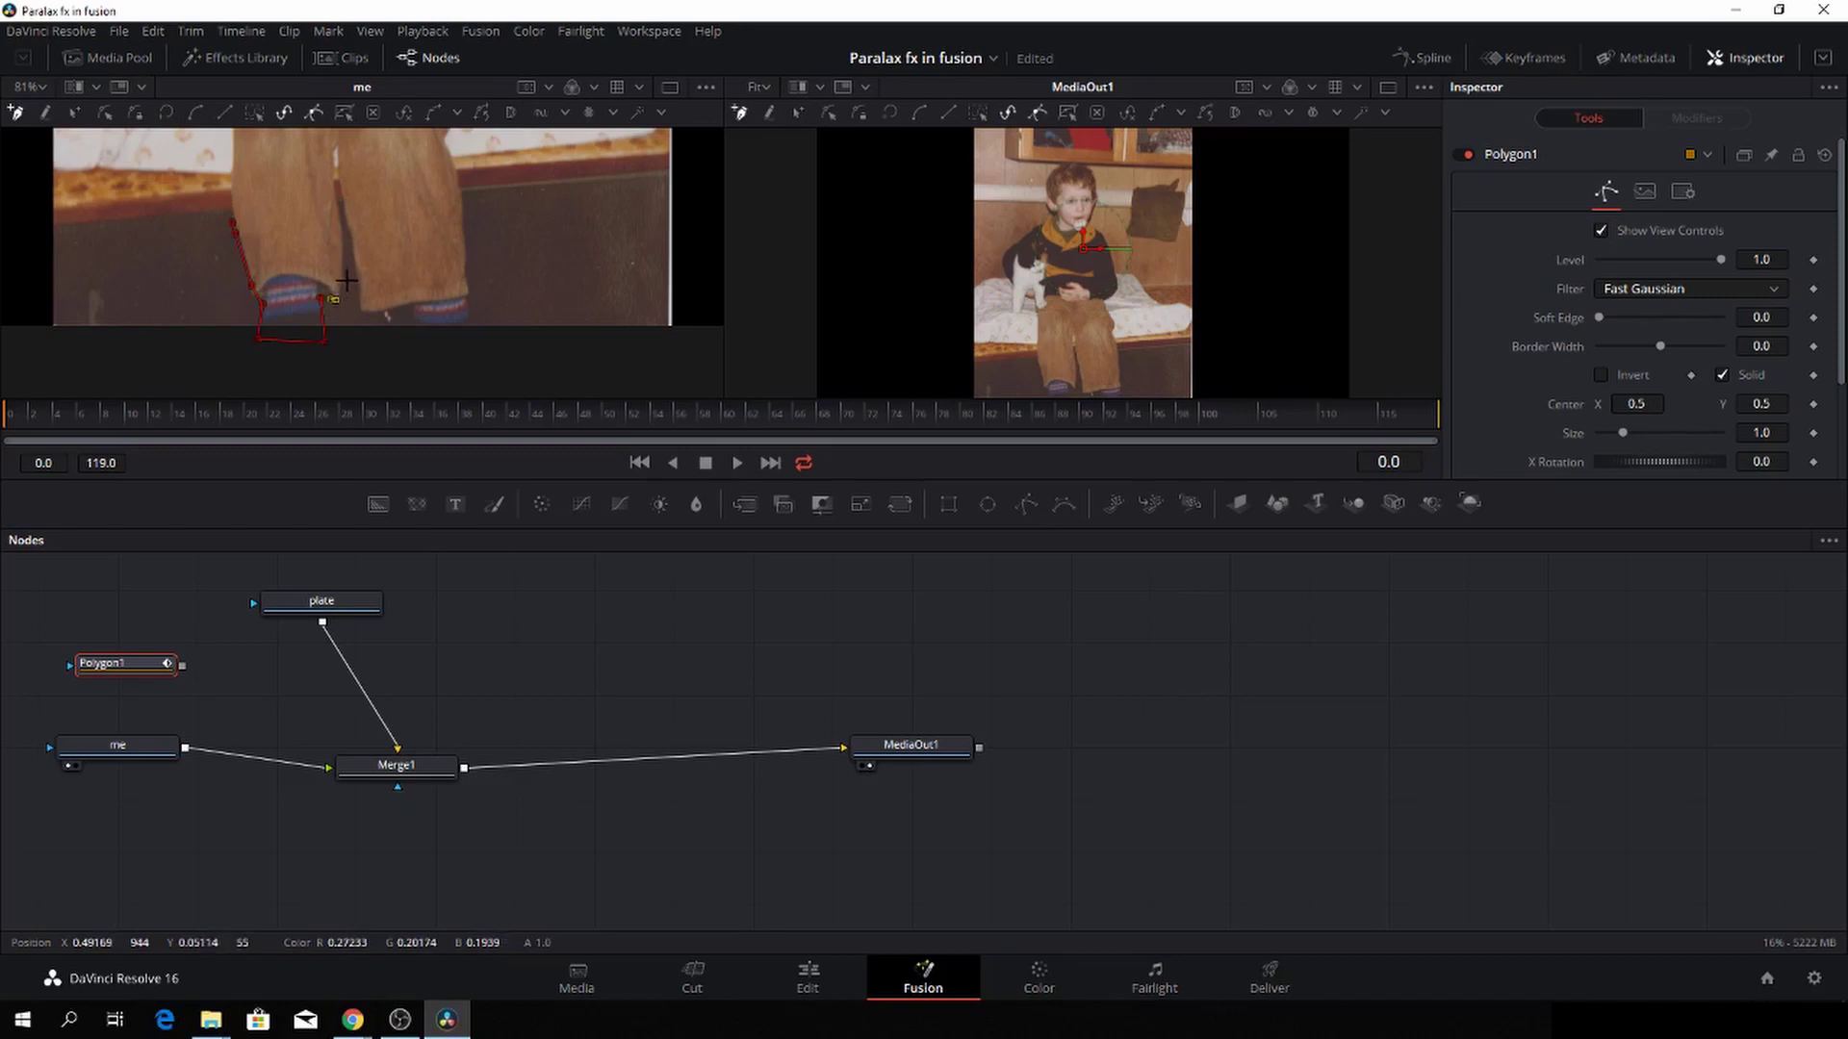
Continue the mask outline up and down the gap between the trouser legs and around the second foot
left_click(343, 278)
left_click(343, 199)
left_click(352, 231)
left_click(358, 284)
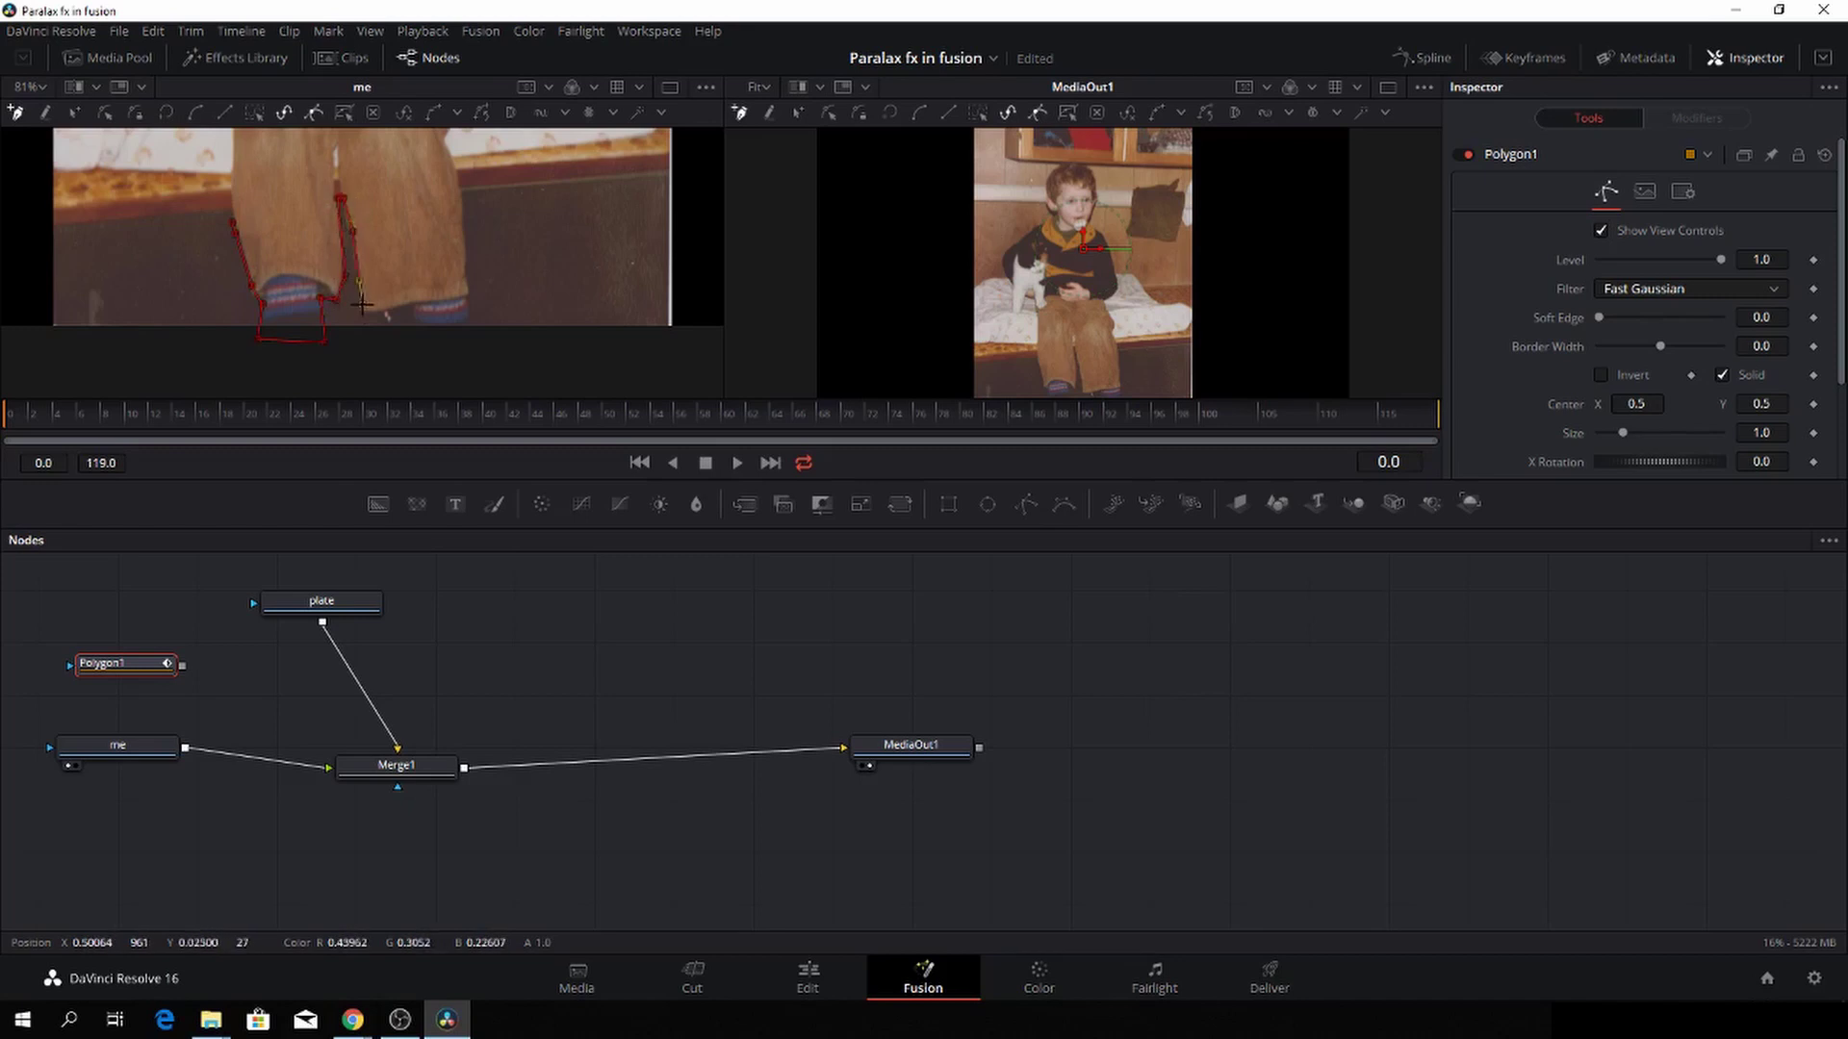
left_click(364, 310)
left_click(387, 314)
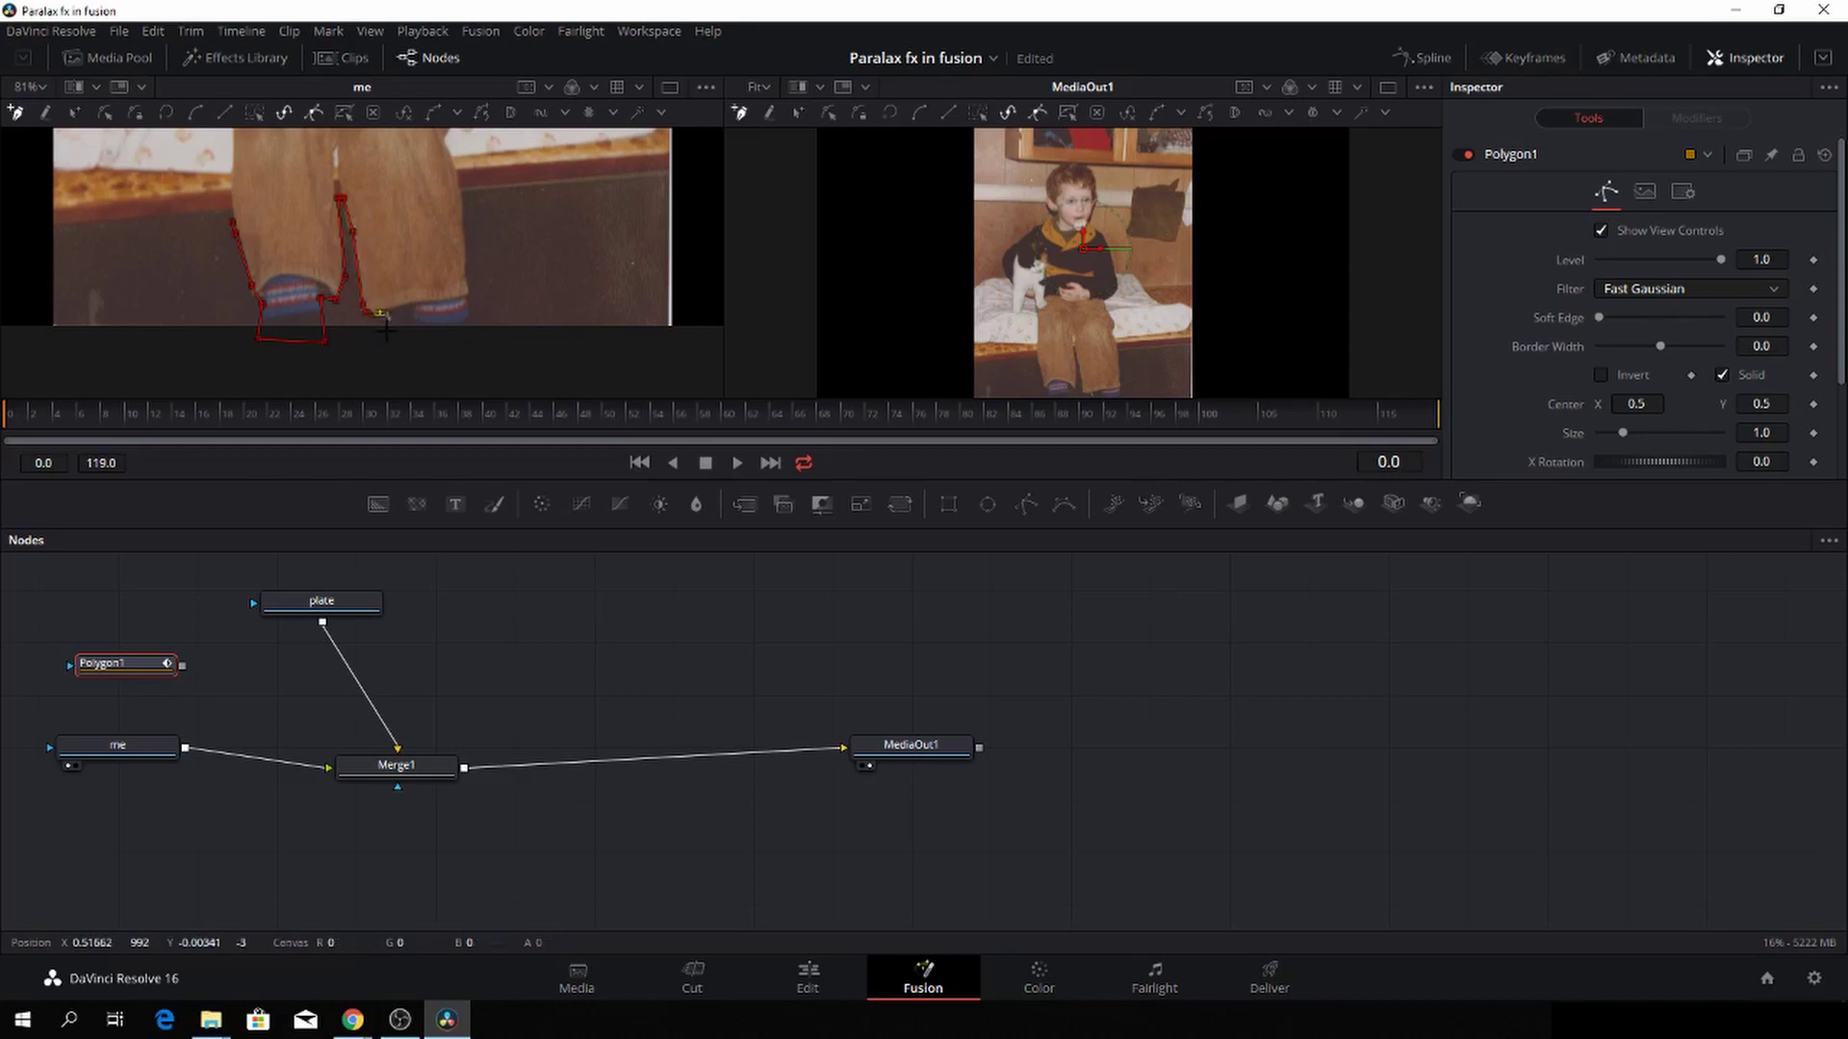
left_click(389, 339)
left_click(468, 349)
left_click(468, 326)
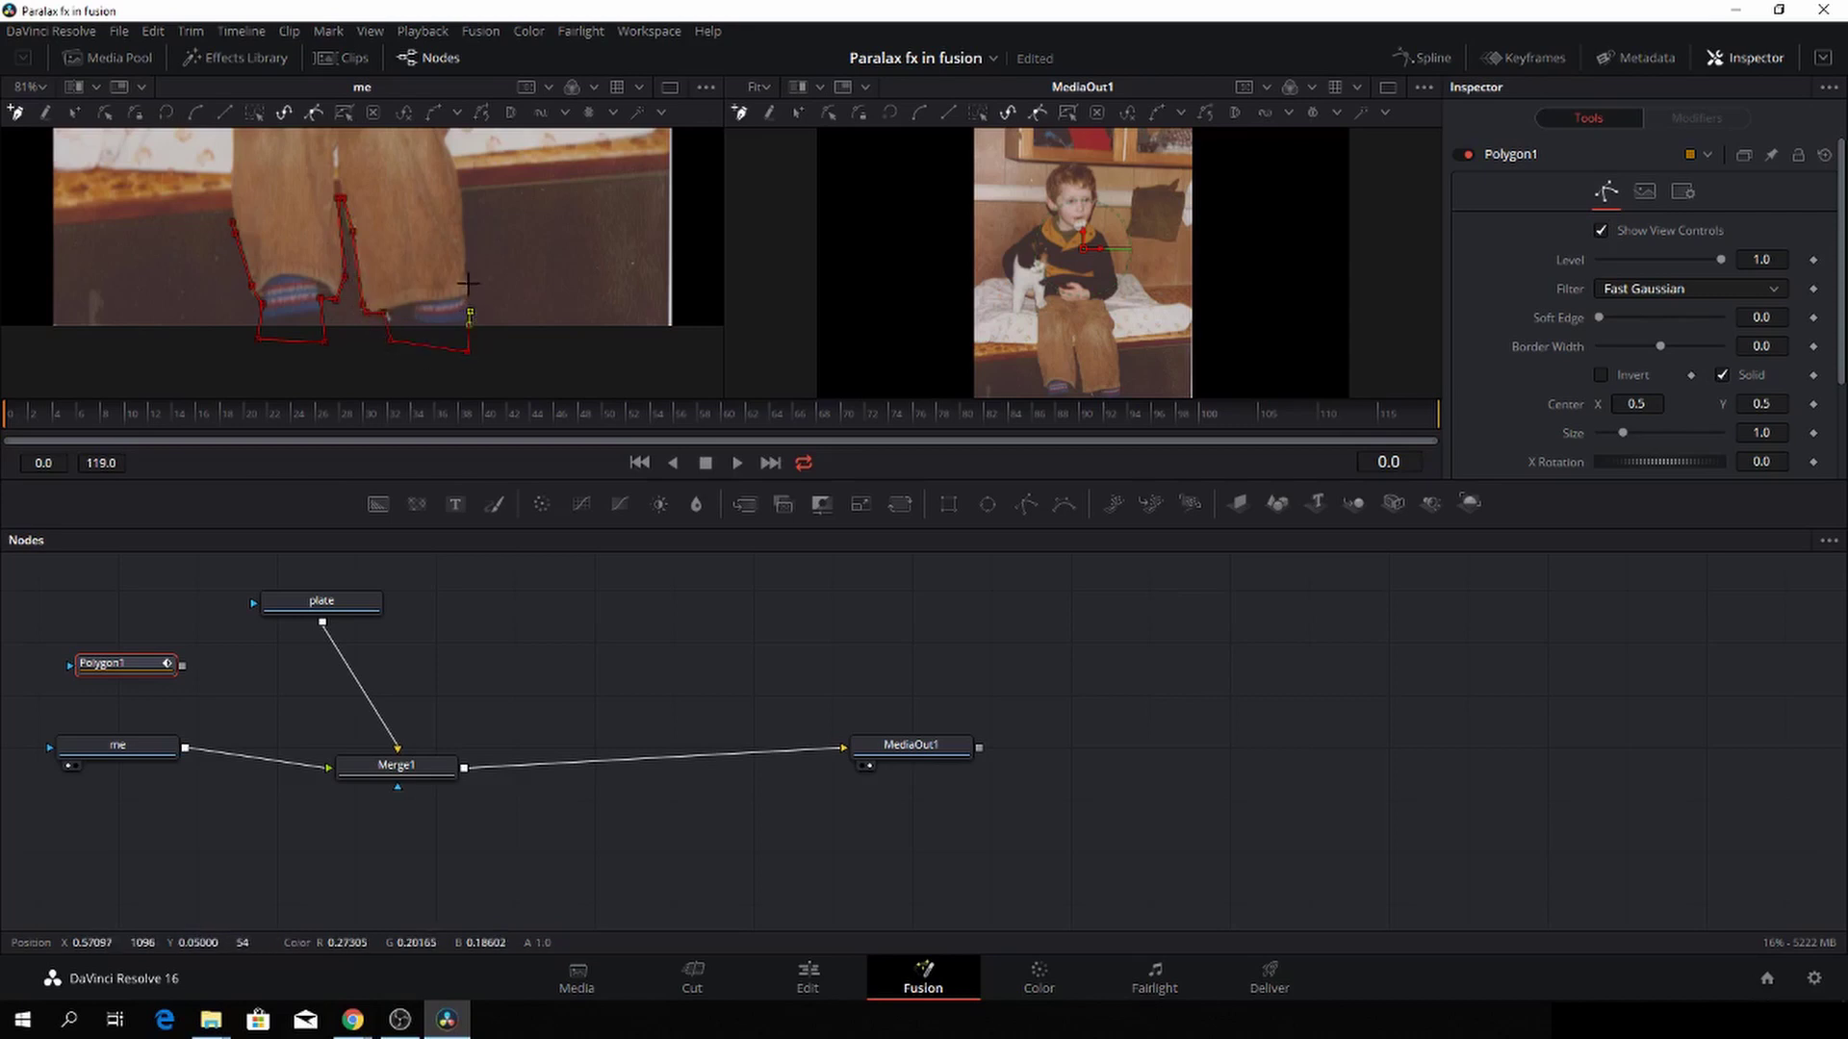
Trace the mask up the outer edge of the second leg, over the knee and thigh to the elbow
left_click(464, 237)
left_click(465, 193)
scroll(465, 200, "up", 2)
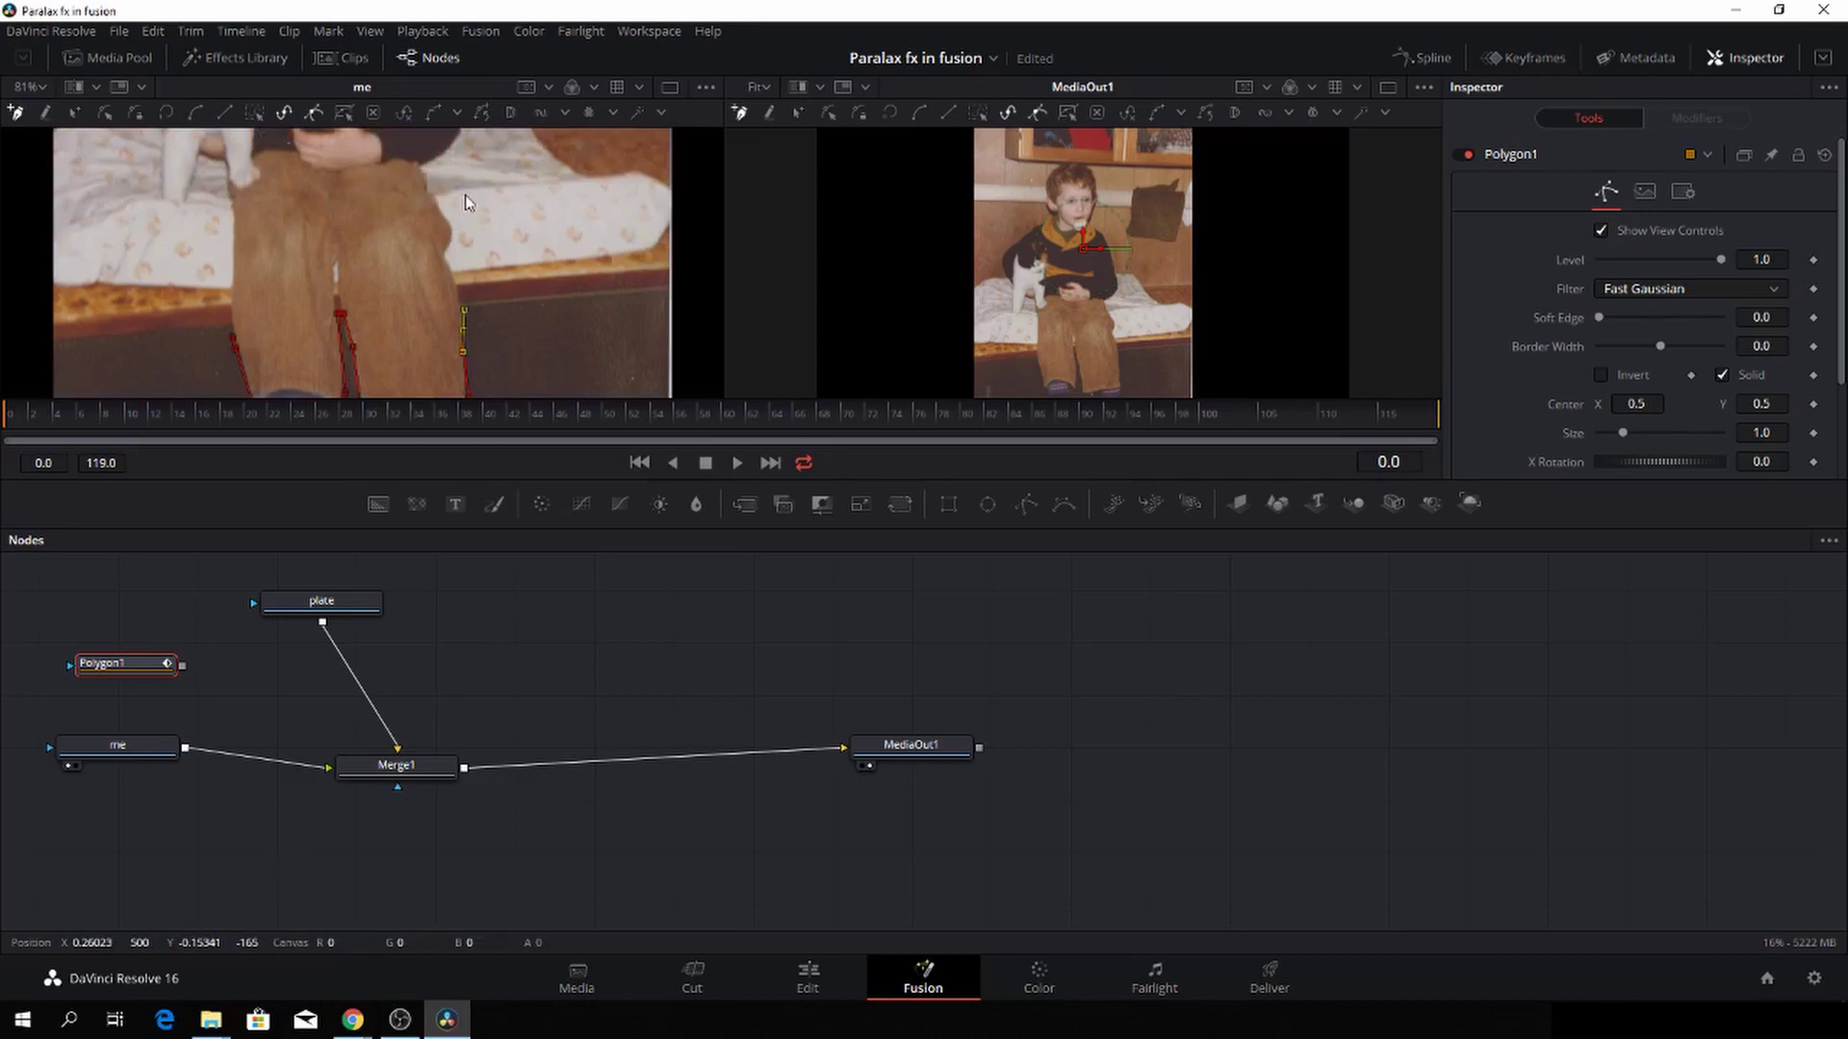
scroll(465, 200, "up", 1)
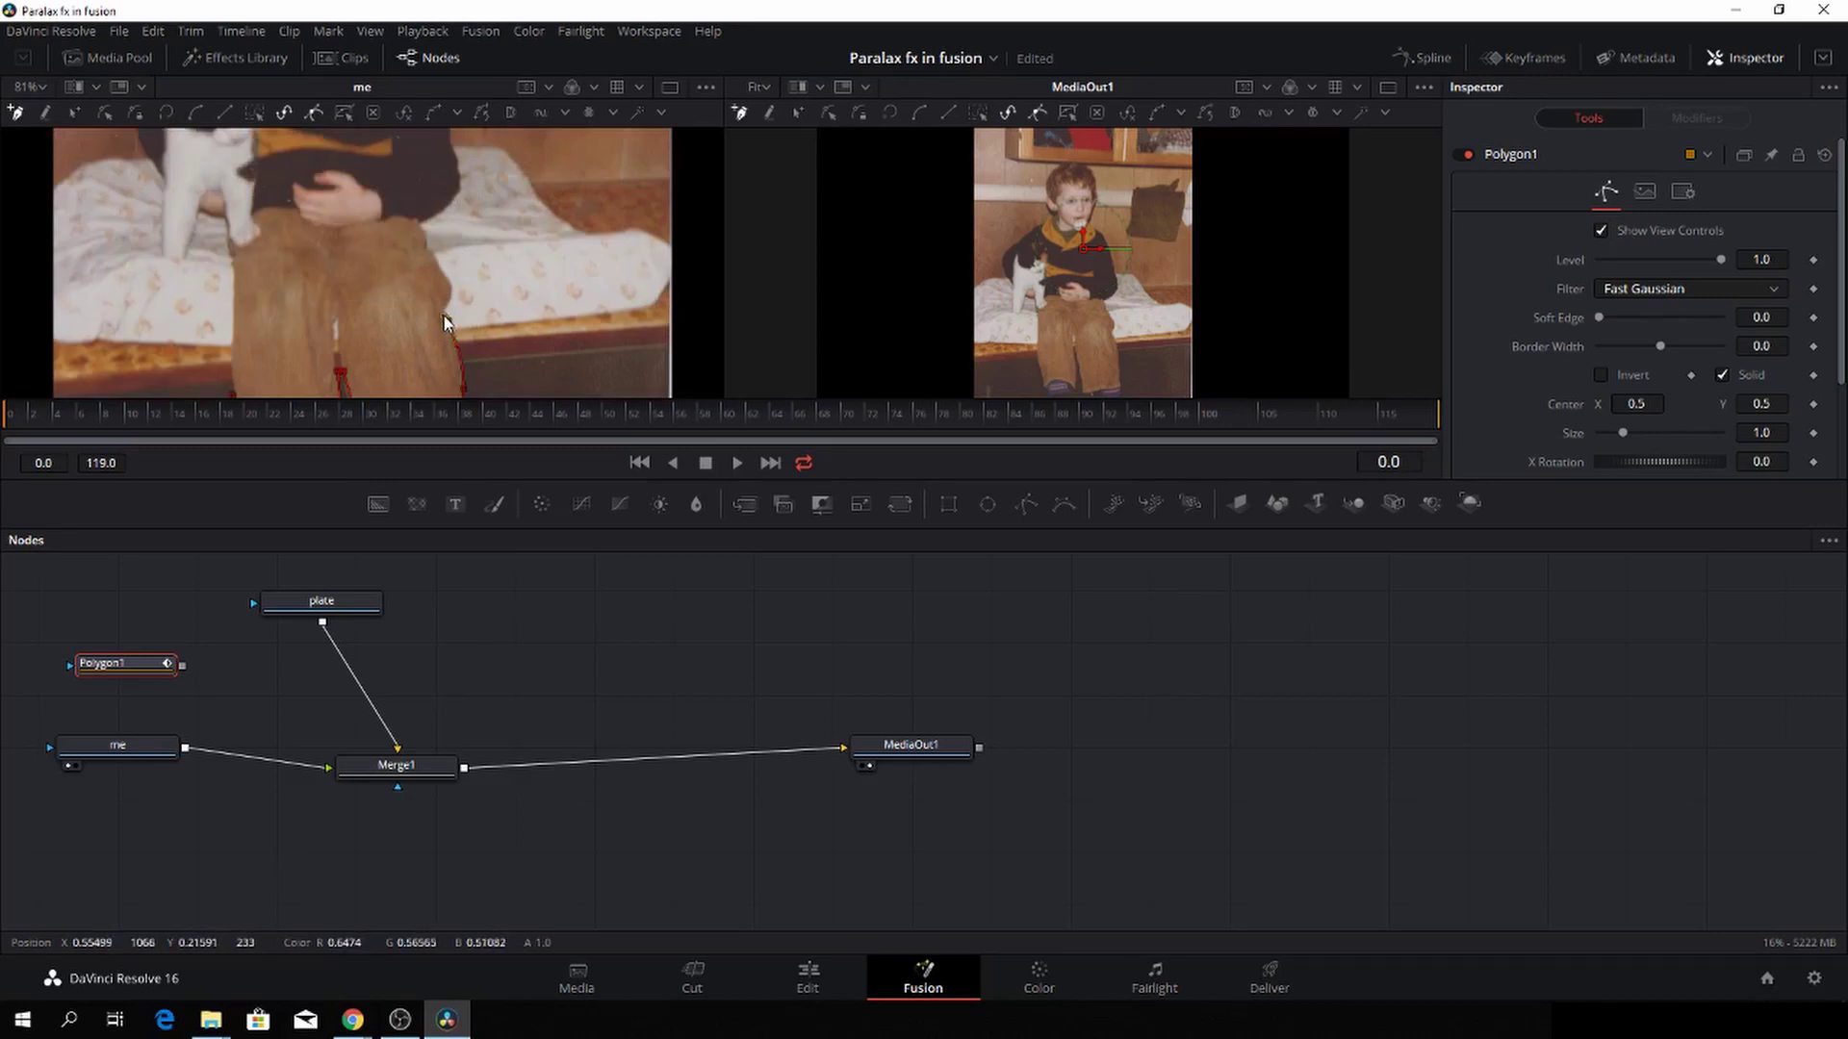
left_click(446, 318)
left_click(449, 272)
left_click(421, 224)
left_click(443, 205)
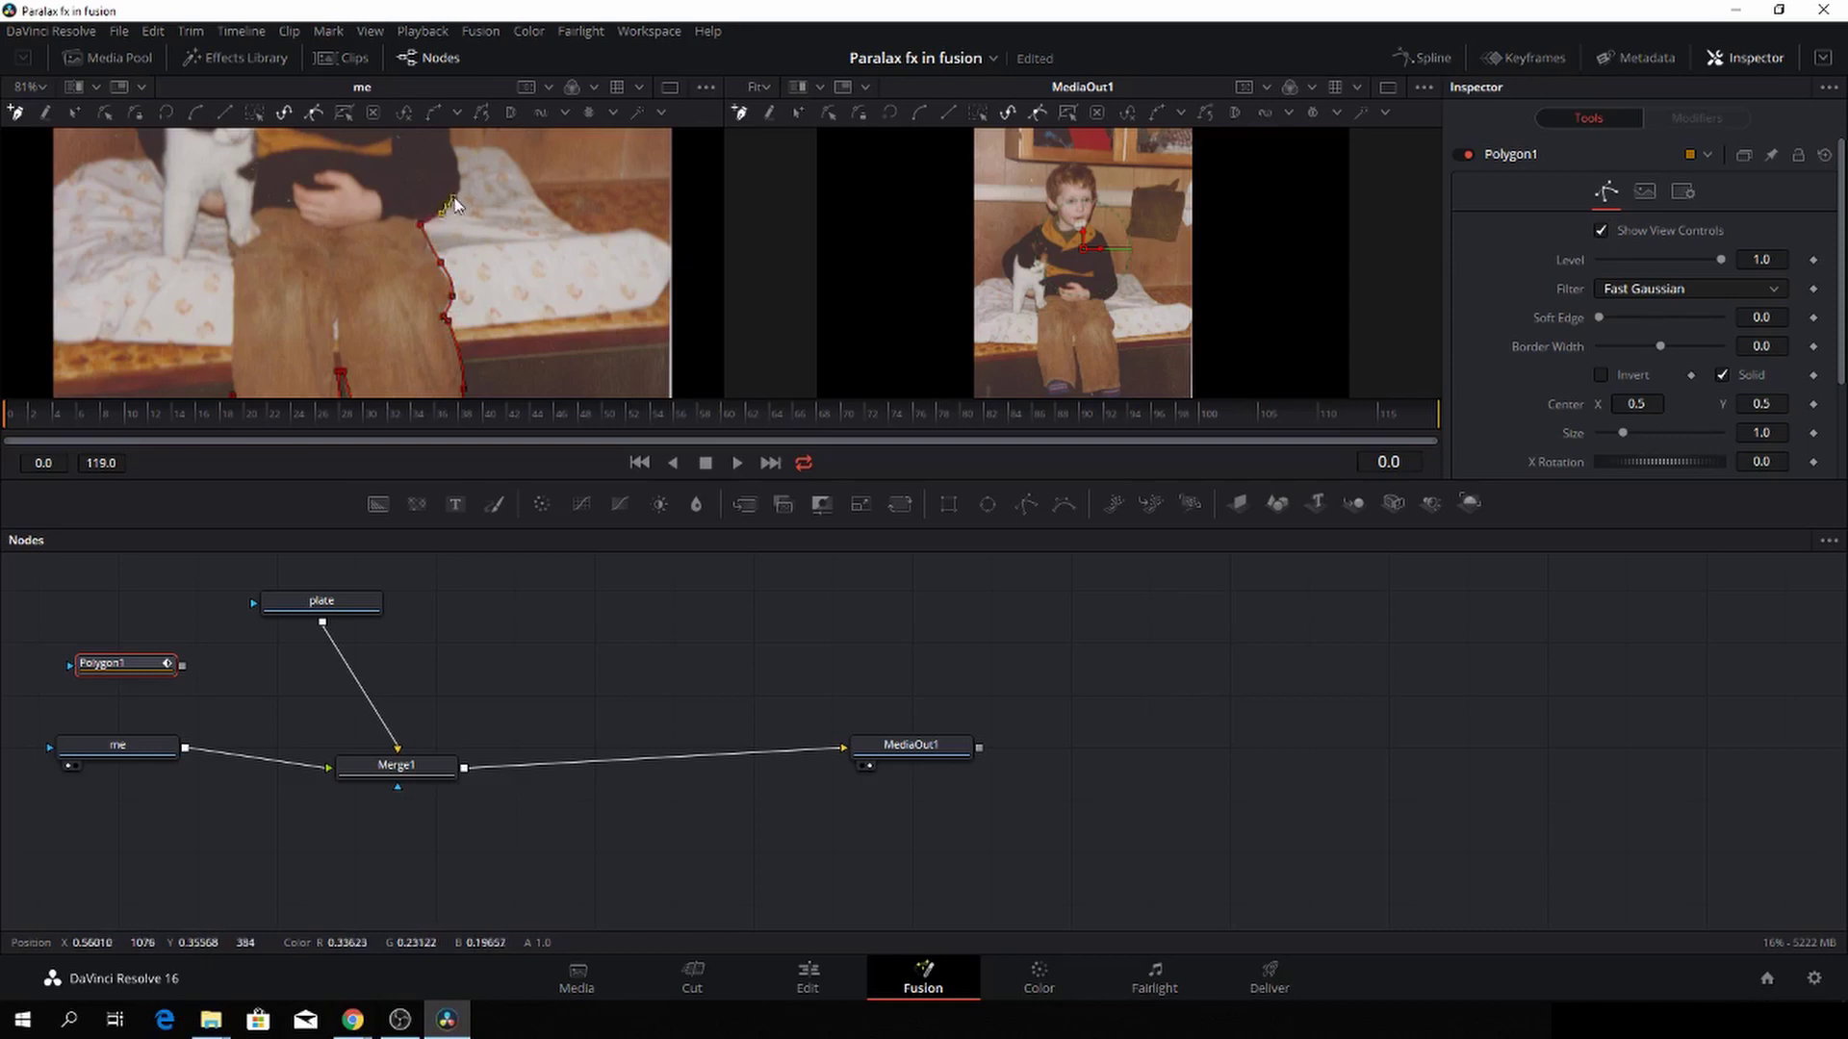
Trace the mask up the outside of the boy's free arm, from elbow to shoulder
scroll(457, 197, "up", 1)
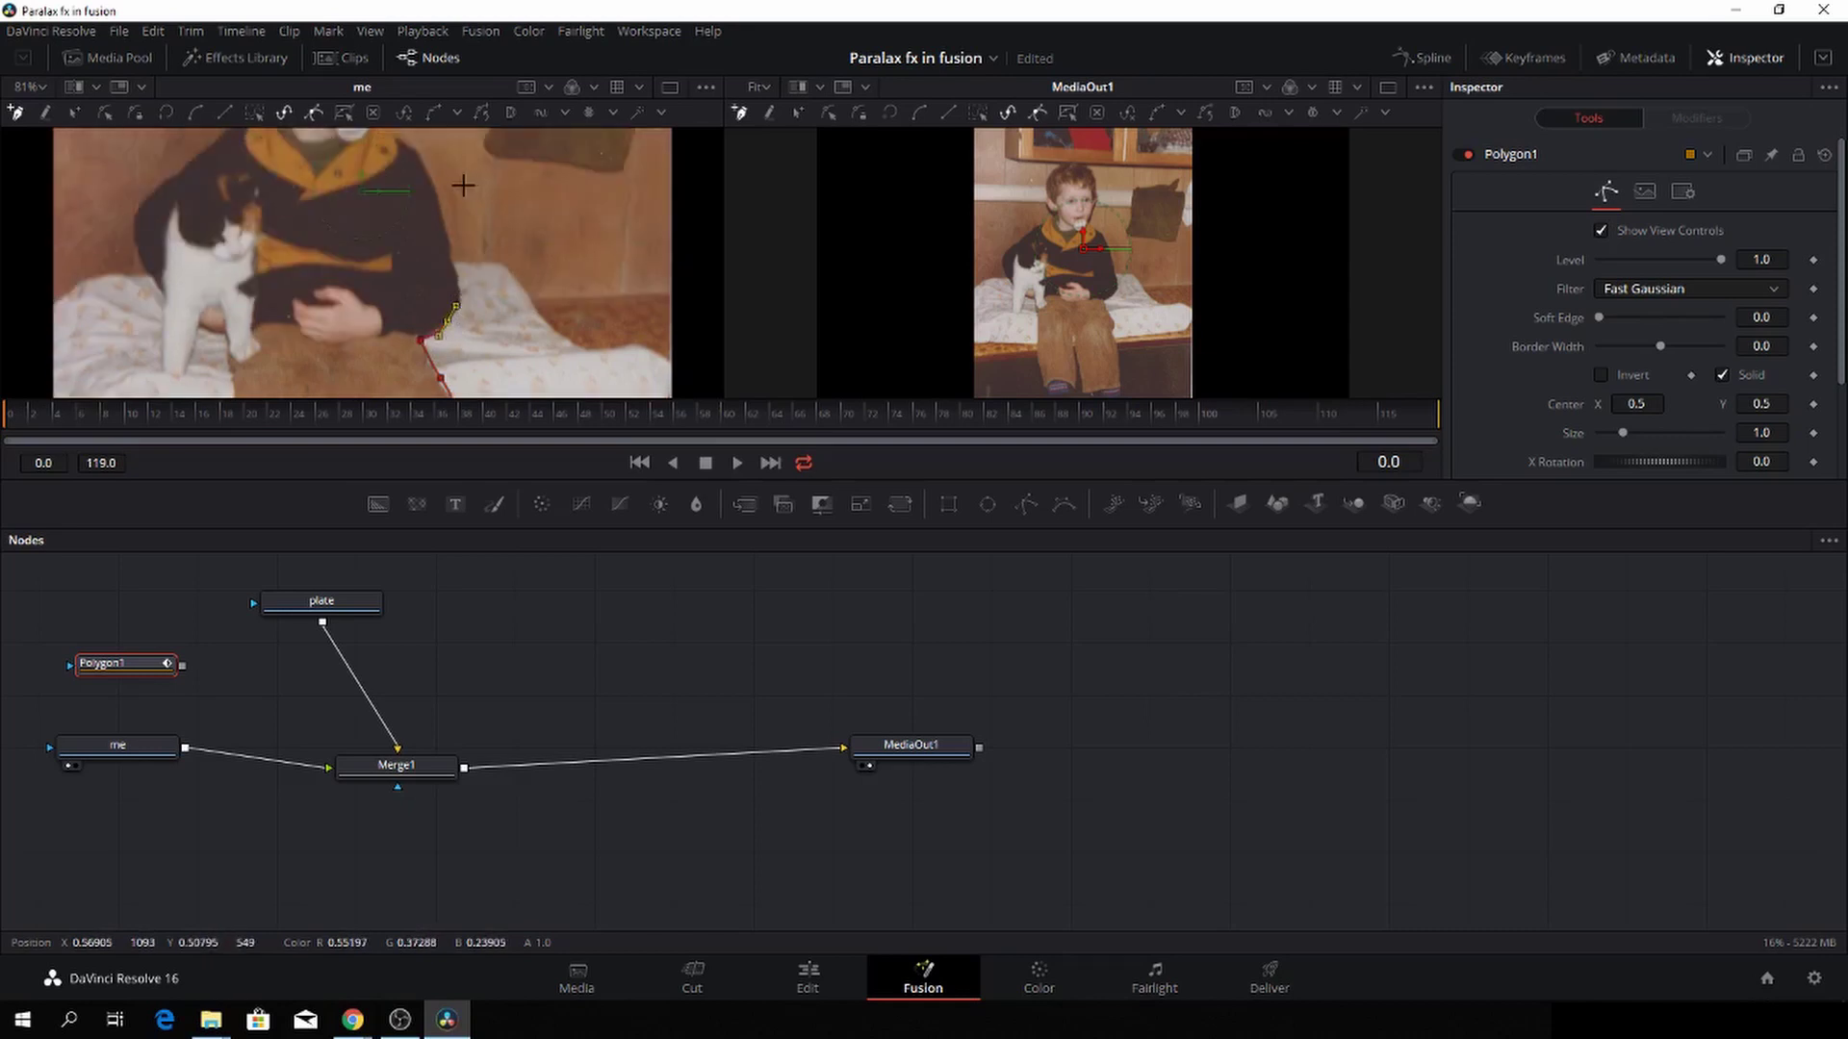
left_click(458, 299)
left_click(458, 276)
left_click(452, 251)
left_click(445, 227)
left_click(426, 170)
Continue the mask outline over the shoulder and yellow collar and up the jaw to the cheek
scroll(435, 179, "up", 3)
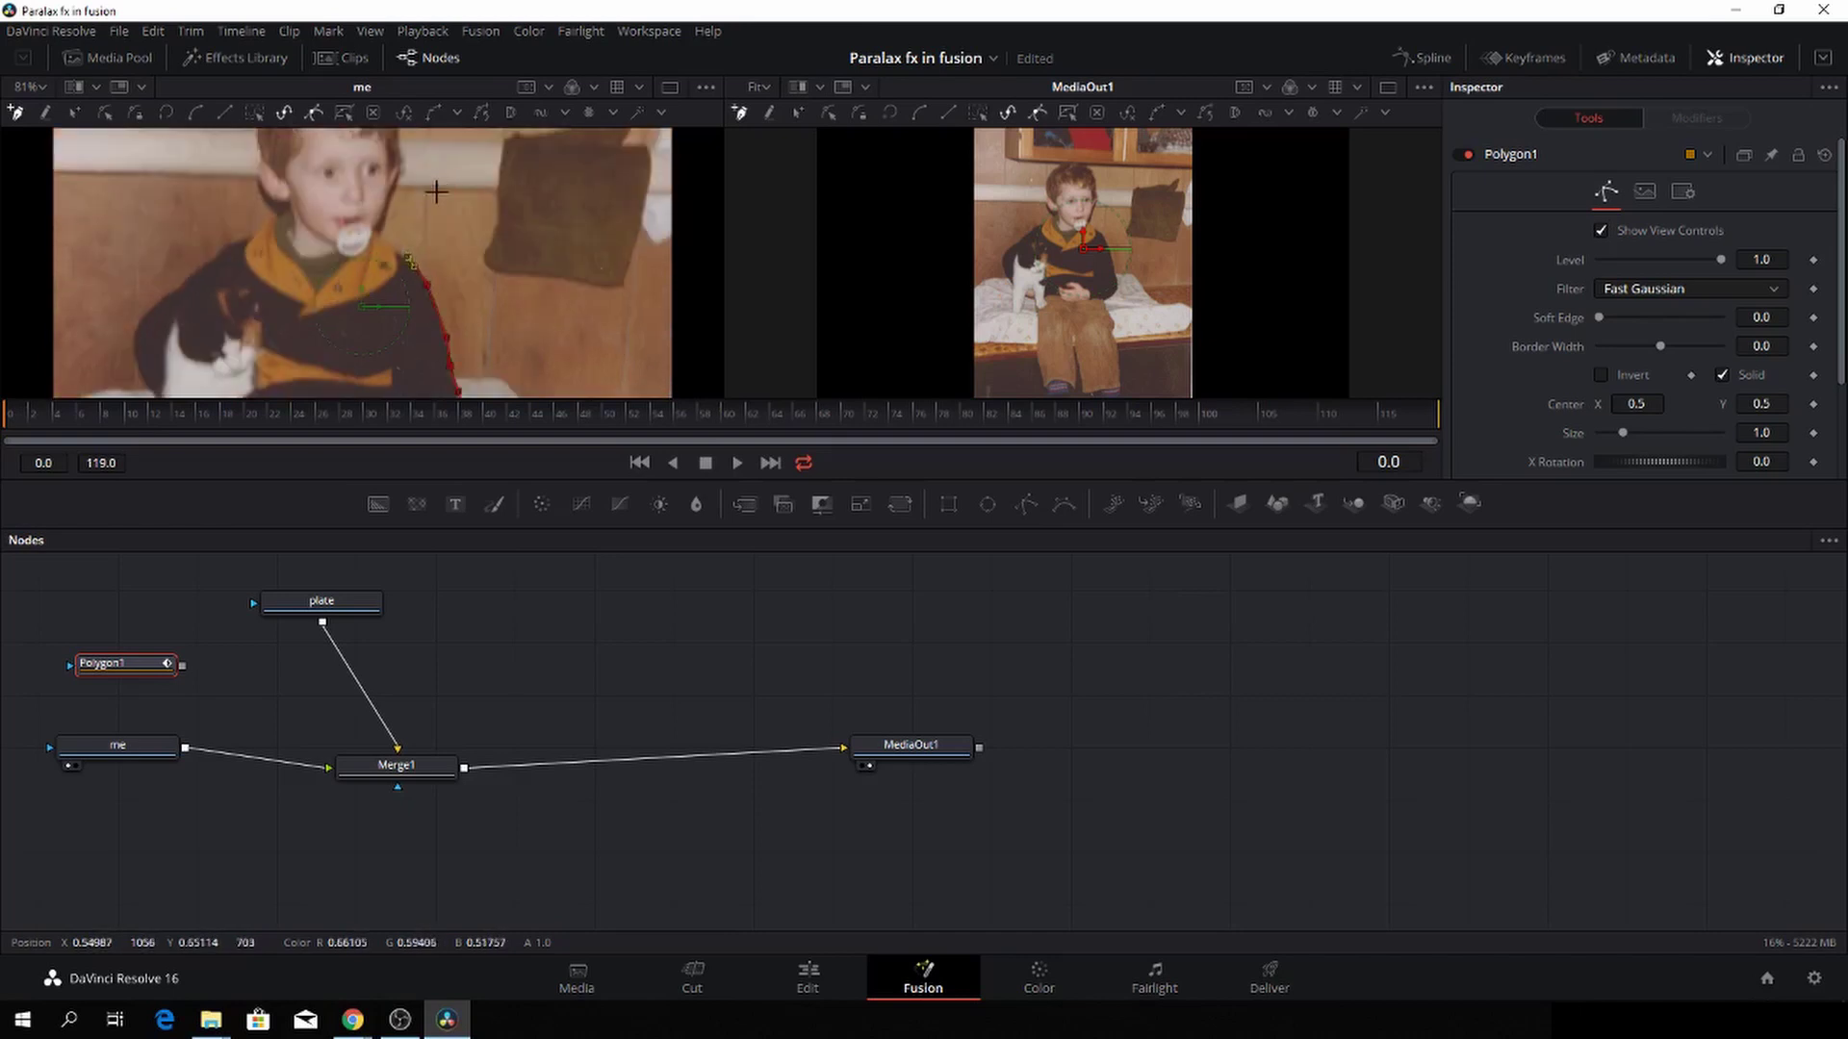
left_click(398, 249)
left_click(381, 232)
left_click(389, 205)
left_click(398, 183)
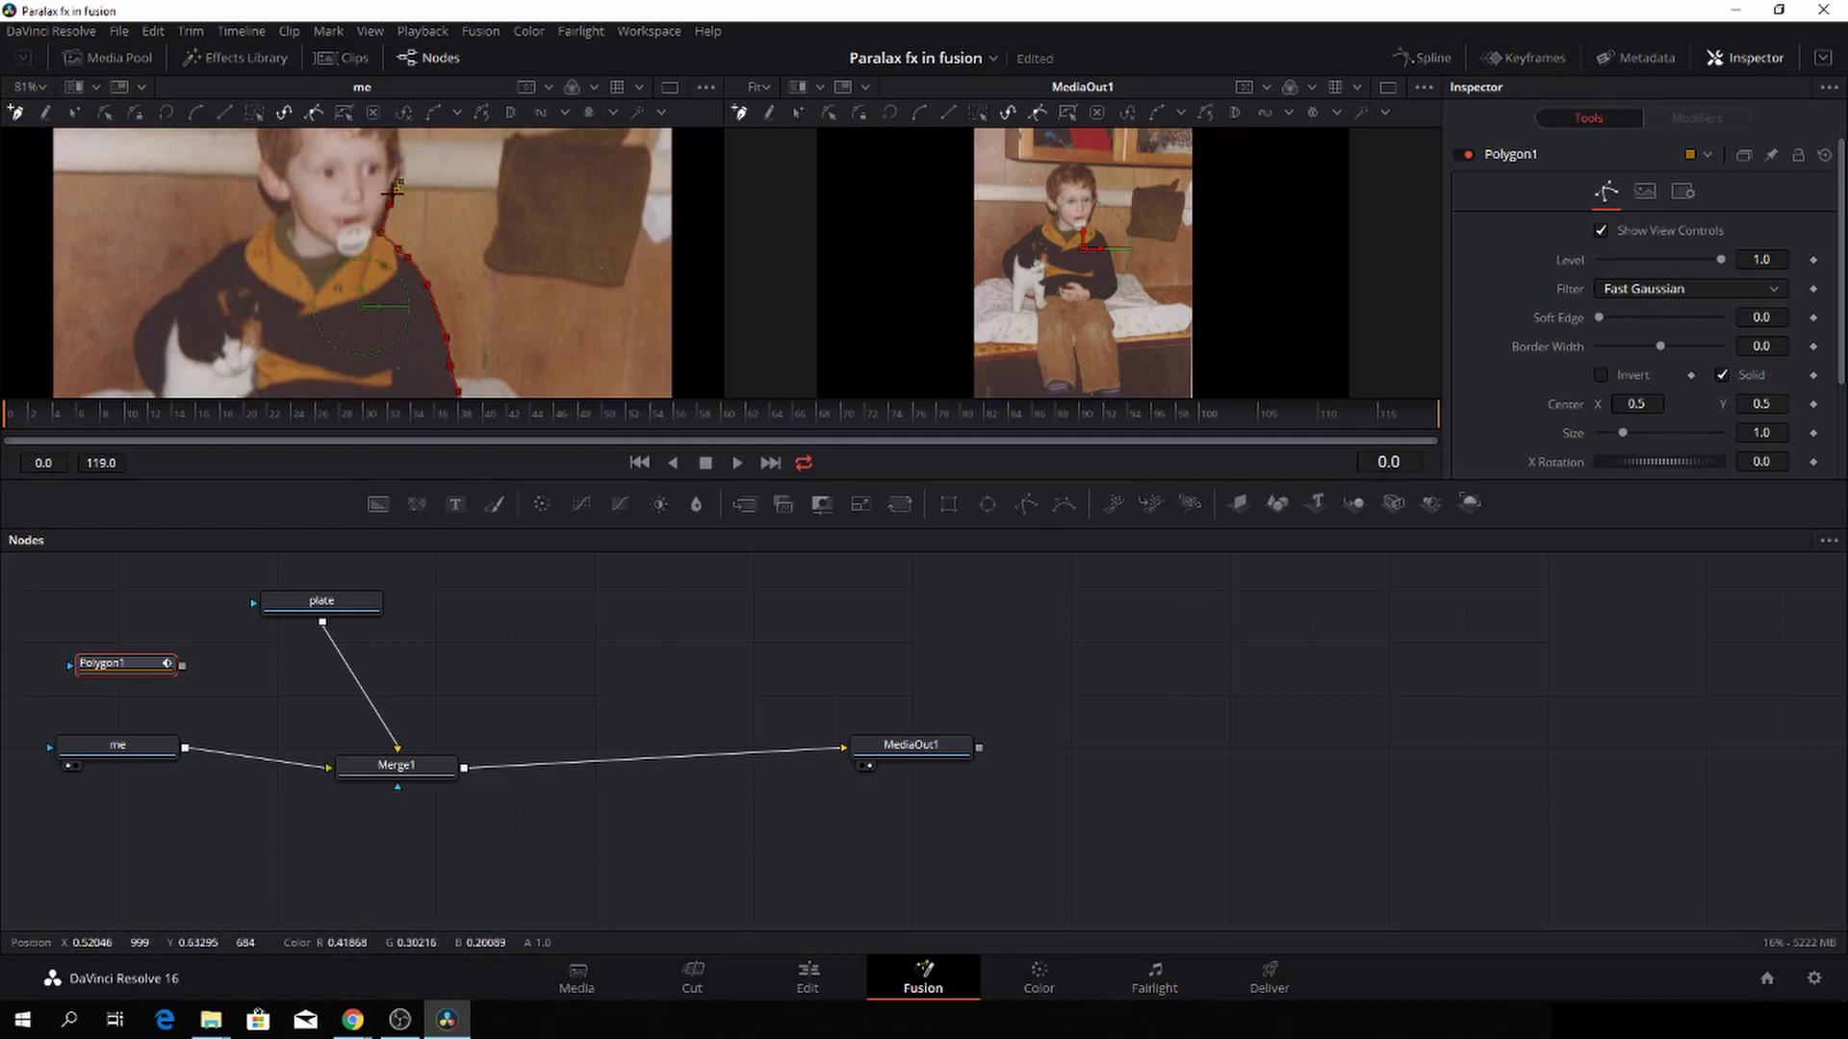
Zoom in on the boy's head and trace the mask along the cheek and temple
scroll(392, 193, "up", 3)
scroll(392, 196, "up", 3)
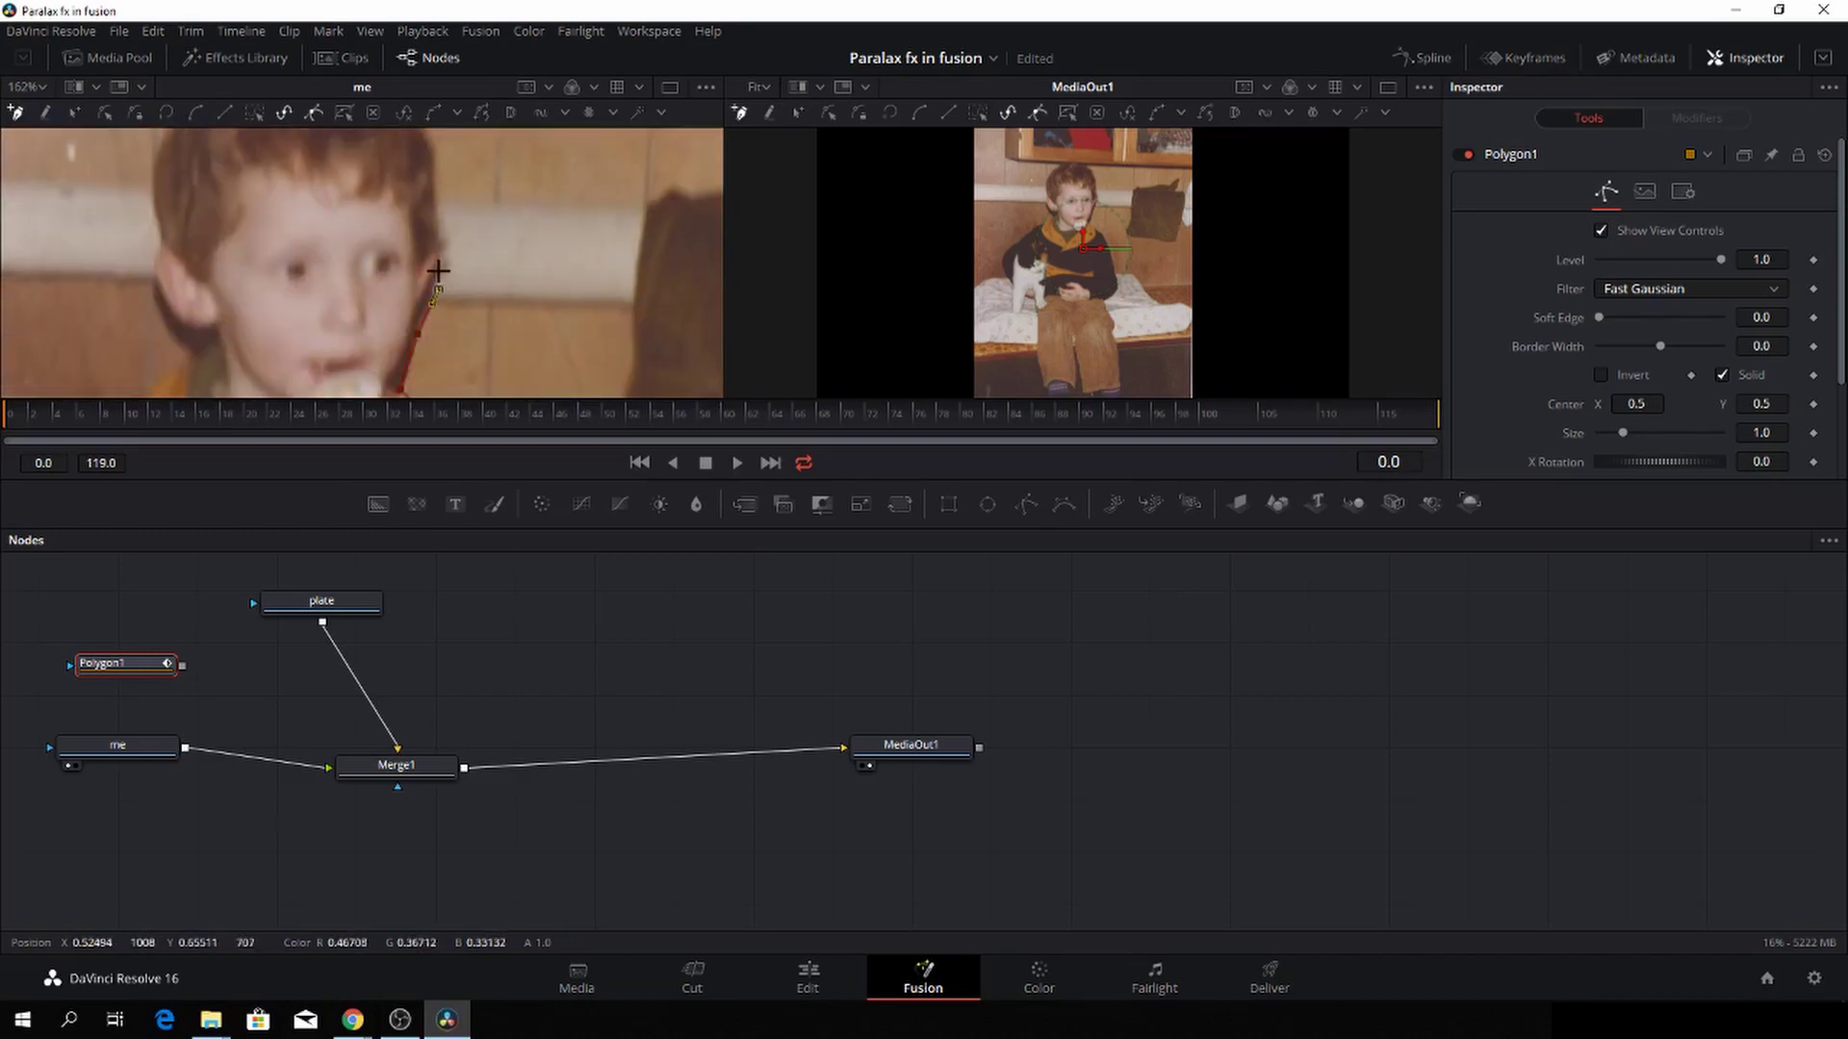
left_click(439, 270)
left_click(438, 223)
left_click(434, 143)
Trace the mask over the crown of the hair and down to the other side of the head
scroll(456, 172, "up", 2)
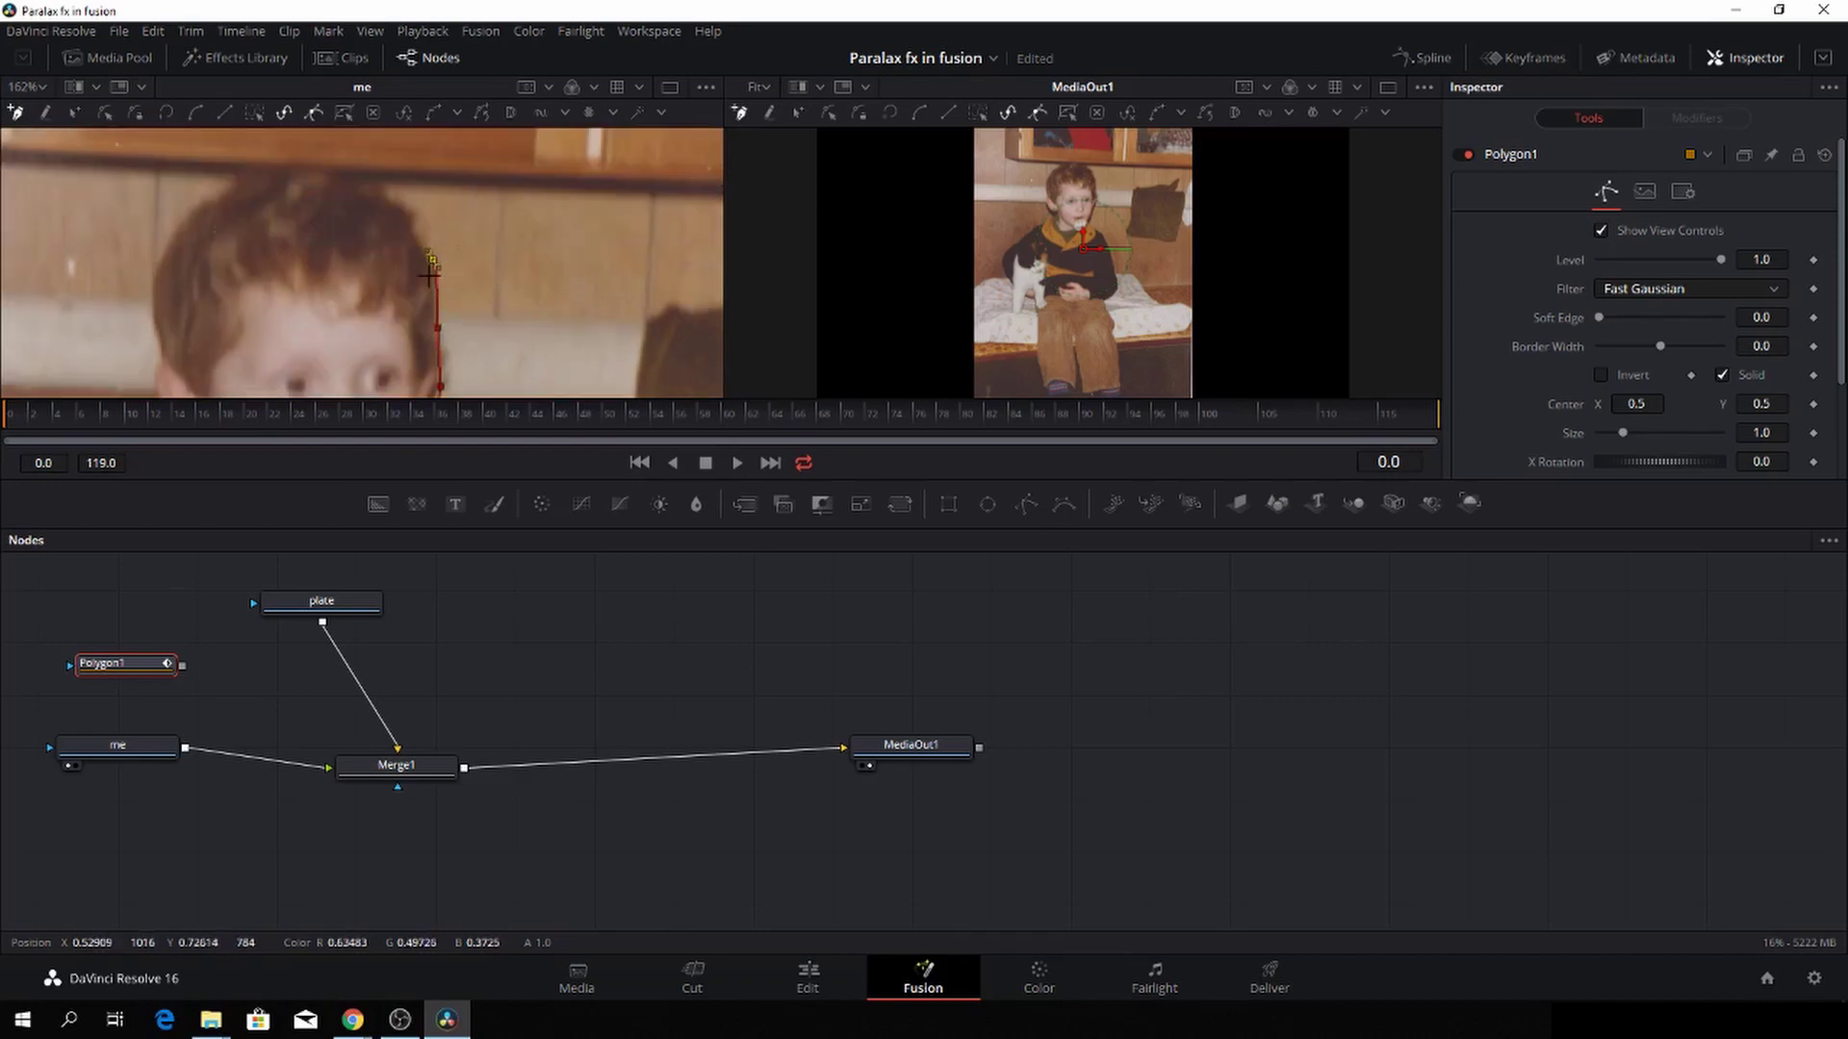
left_click(416, 232)
left_click(403, 198)
left_click(373, 184)
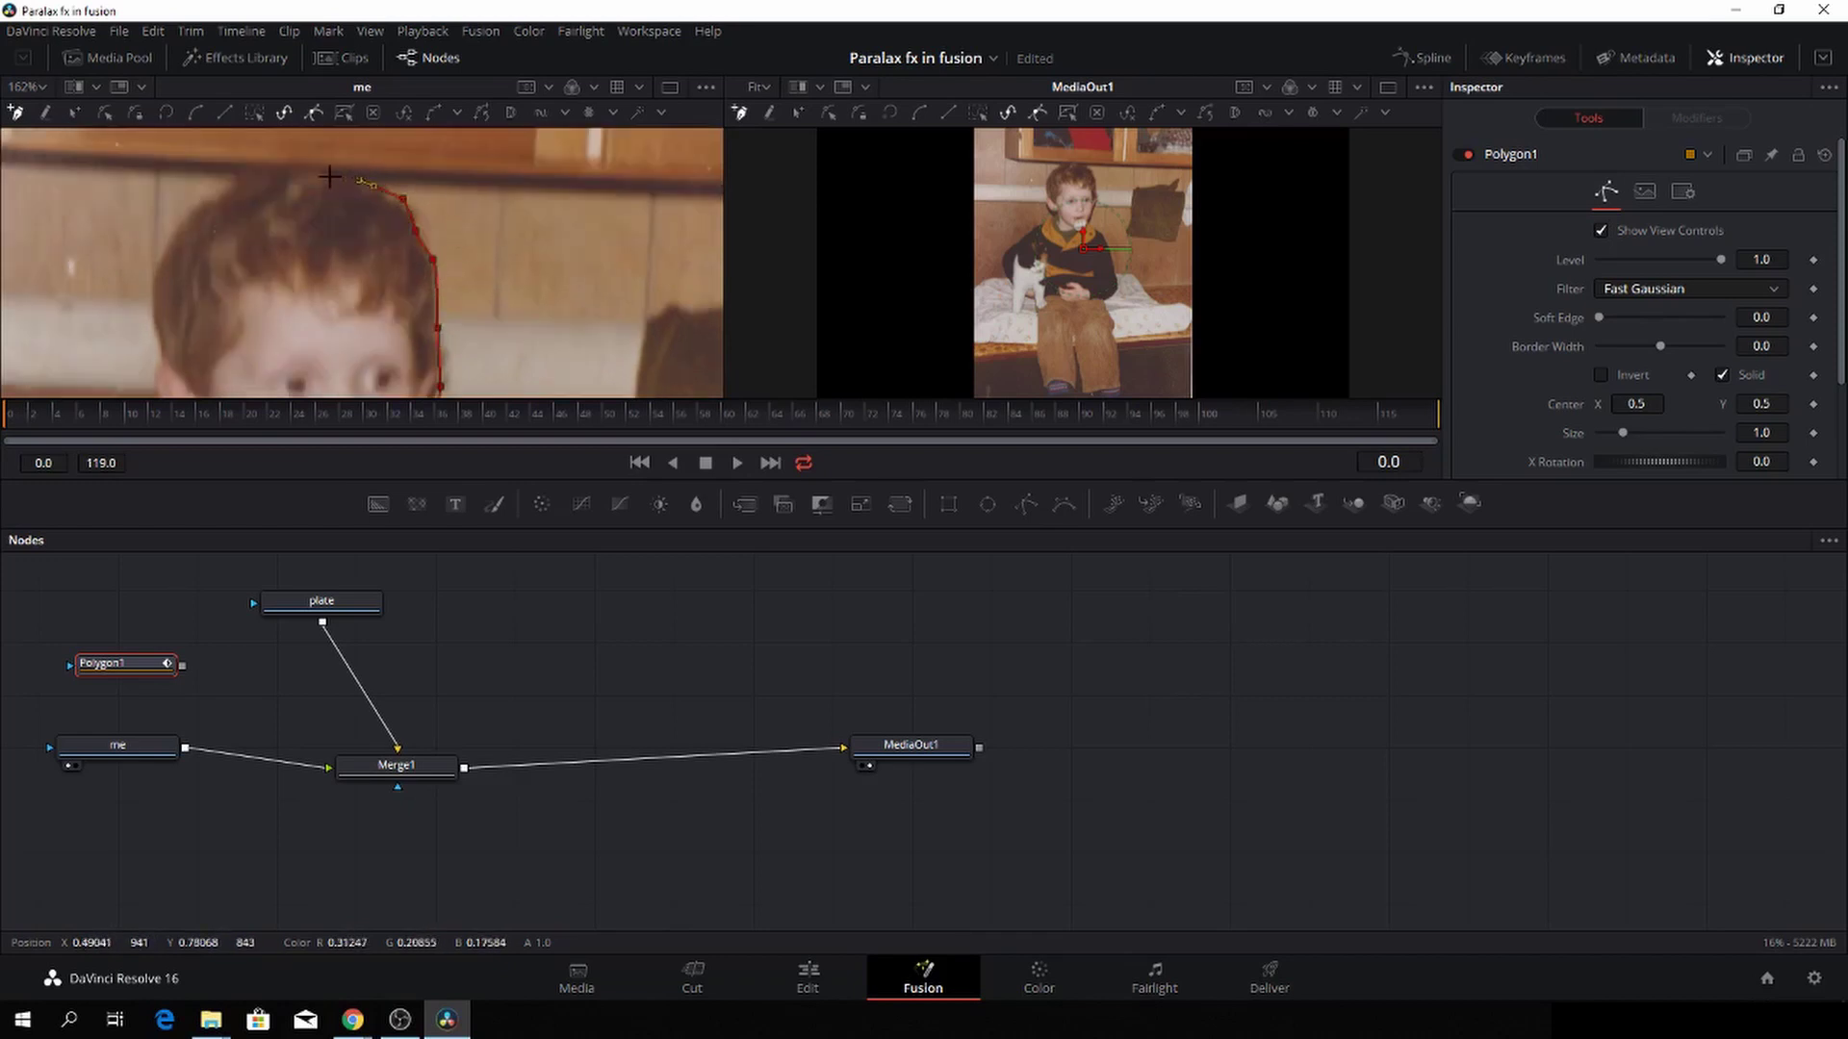
left_click(300, 168)
left_click(248, 174)
left_click(214, 204)
left_click(190, 212)
left_click(160, 242)
left_click(153, 271)
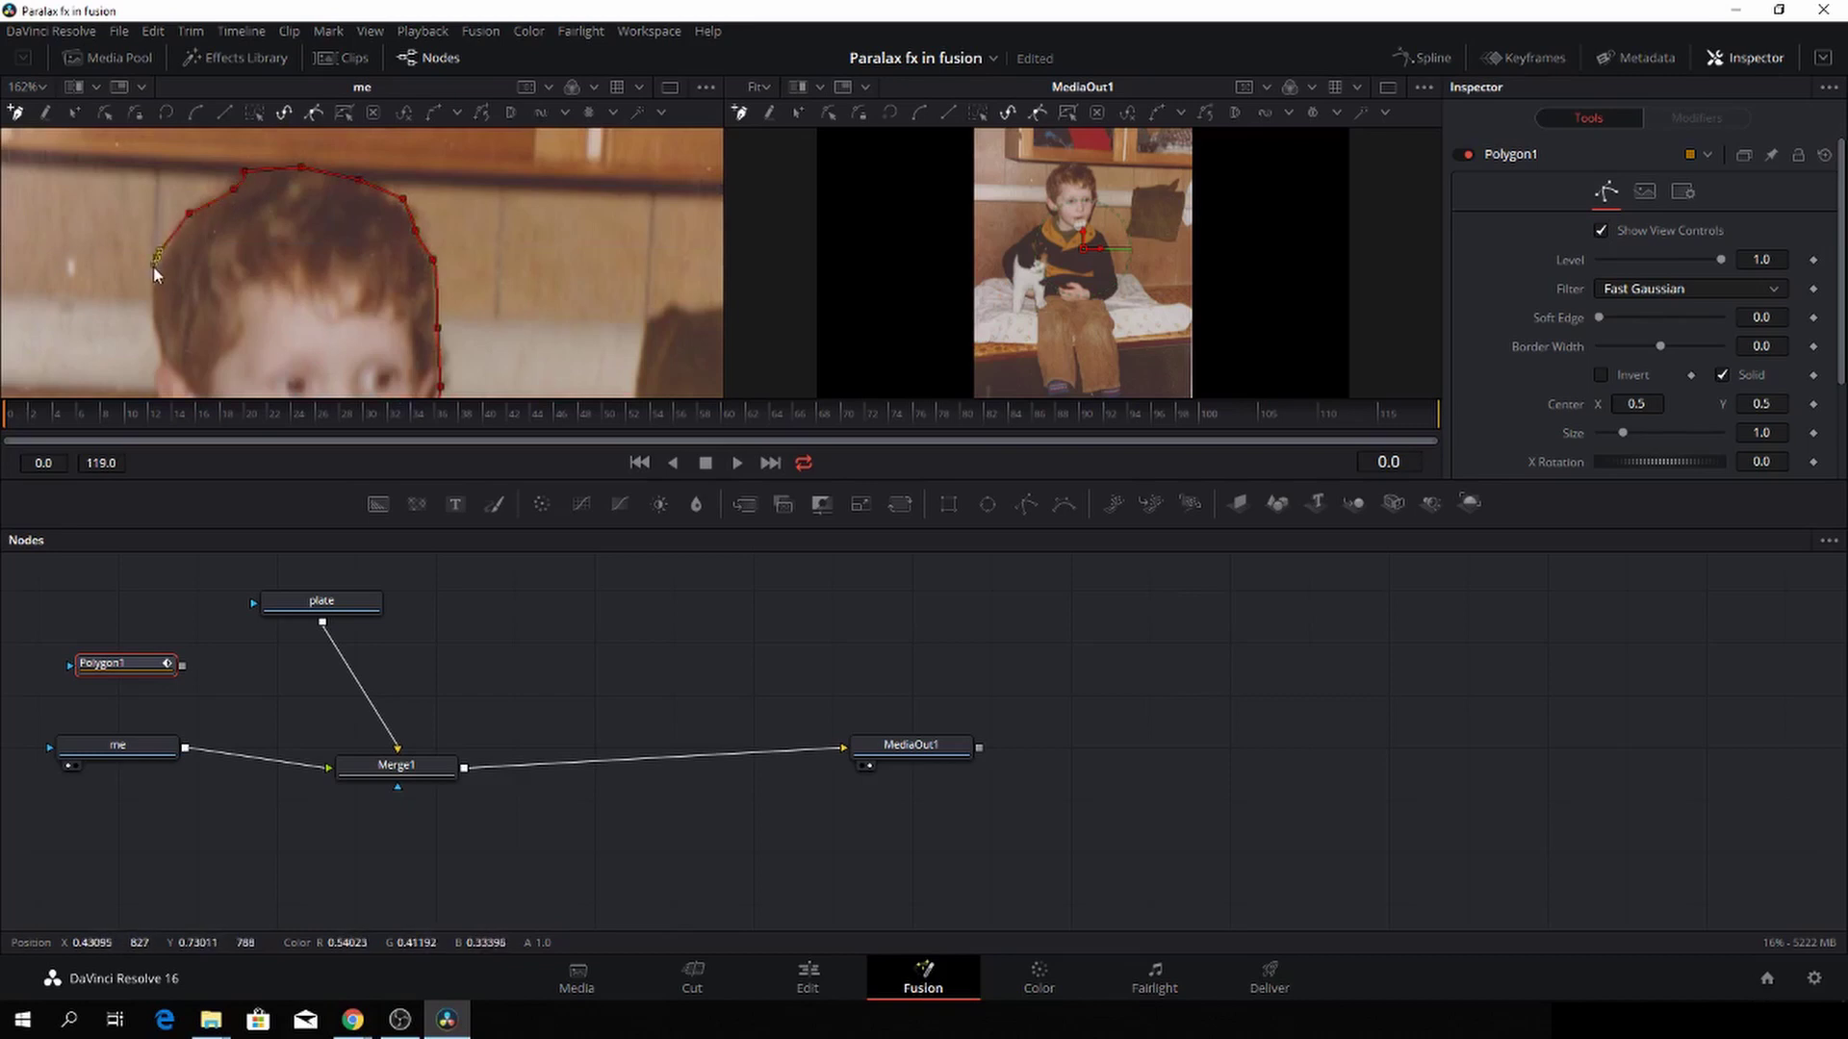
Continue the mask outline down the side of the hair and around the boy's ear
left_click(154, 333)
scroll(164, 356, "down", 3)
left_click(157, 259)
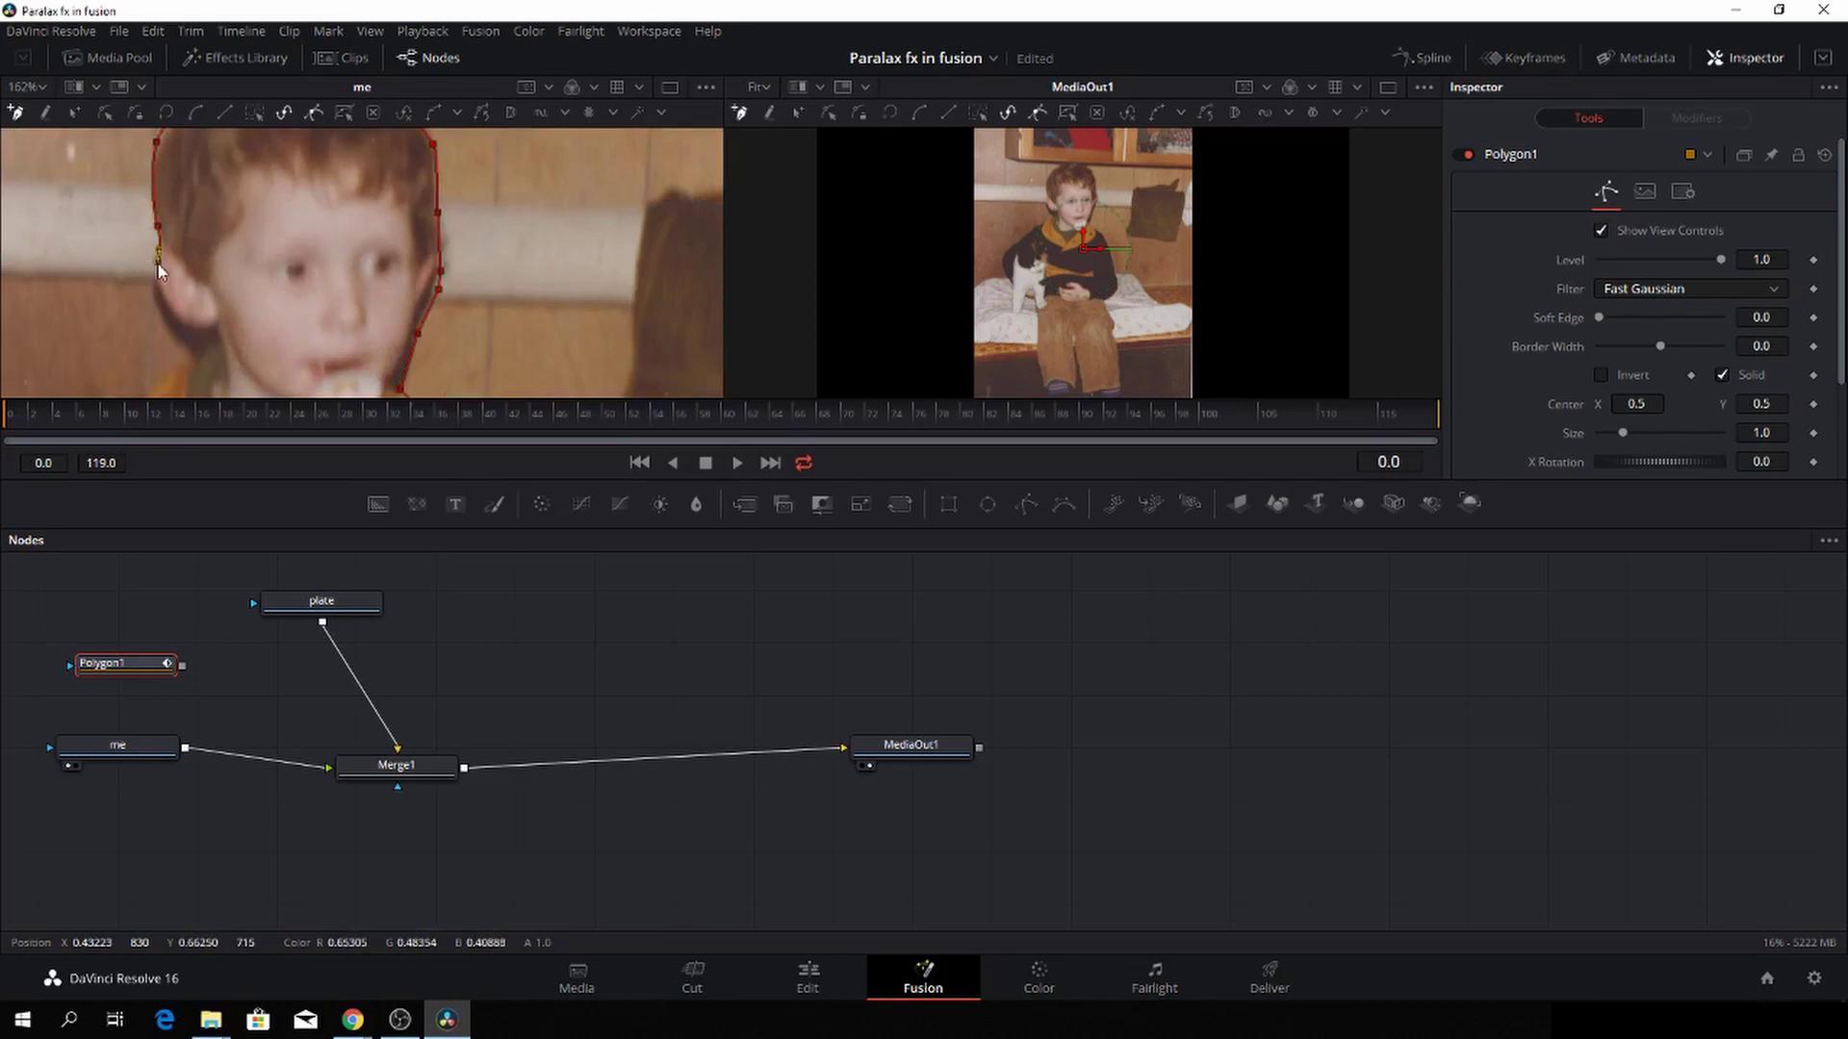
left_click(153, 278)
left_click(156, 318)
left_click(179, 342)
Trace the mask from the neck along the yellow collar, over the shoulder and onto the upper arm beside the cat
scroll(192, 361, "down", 4)
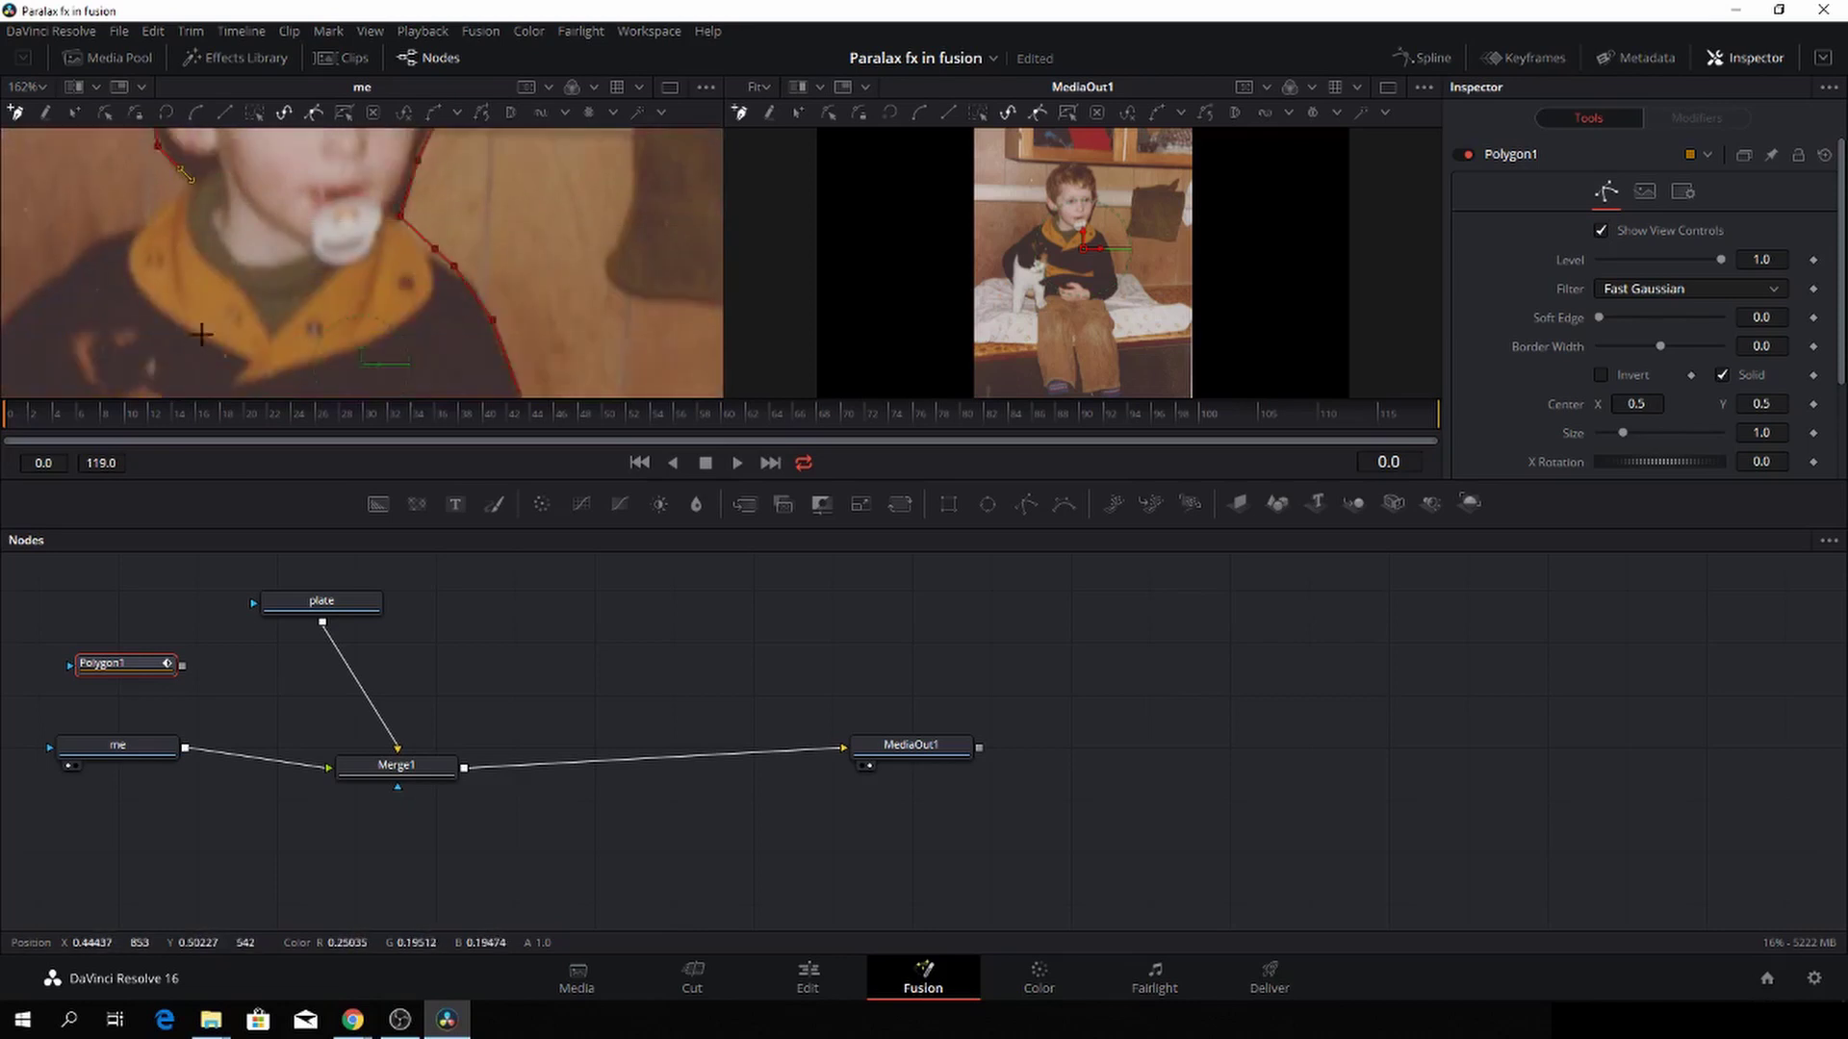
left_click(170, 201)
left_click(152, 222)
scroll(289, 250, "left", 8)
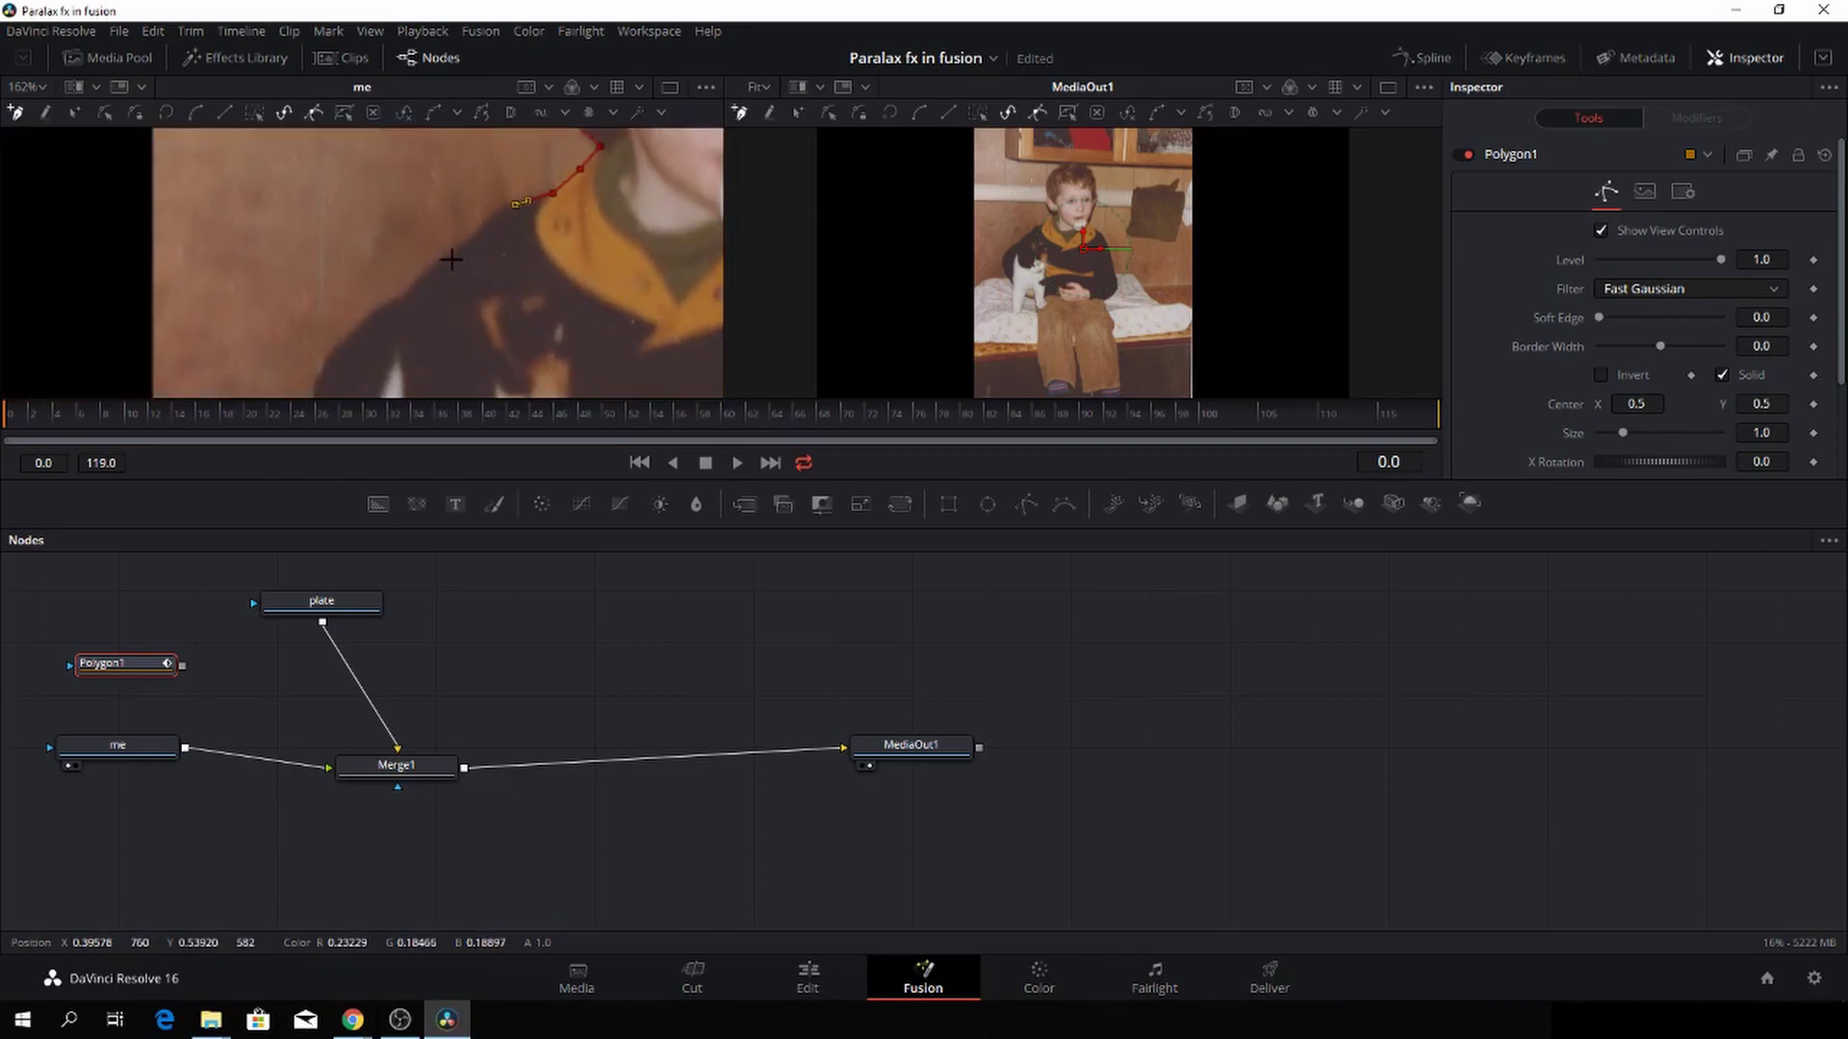
left_click(461, 247)
left_click(424, 273)
left_click(404, 293)
left_click_drag(347, 332, 331, 351)
Trace the mask down the outer edge of the arm behind the cat
scroll(394, 252, "down", 3)
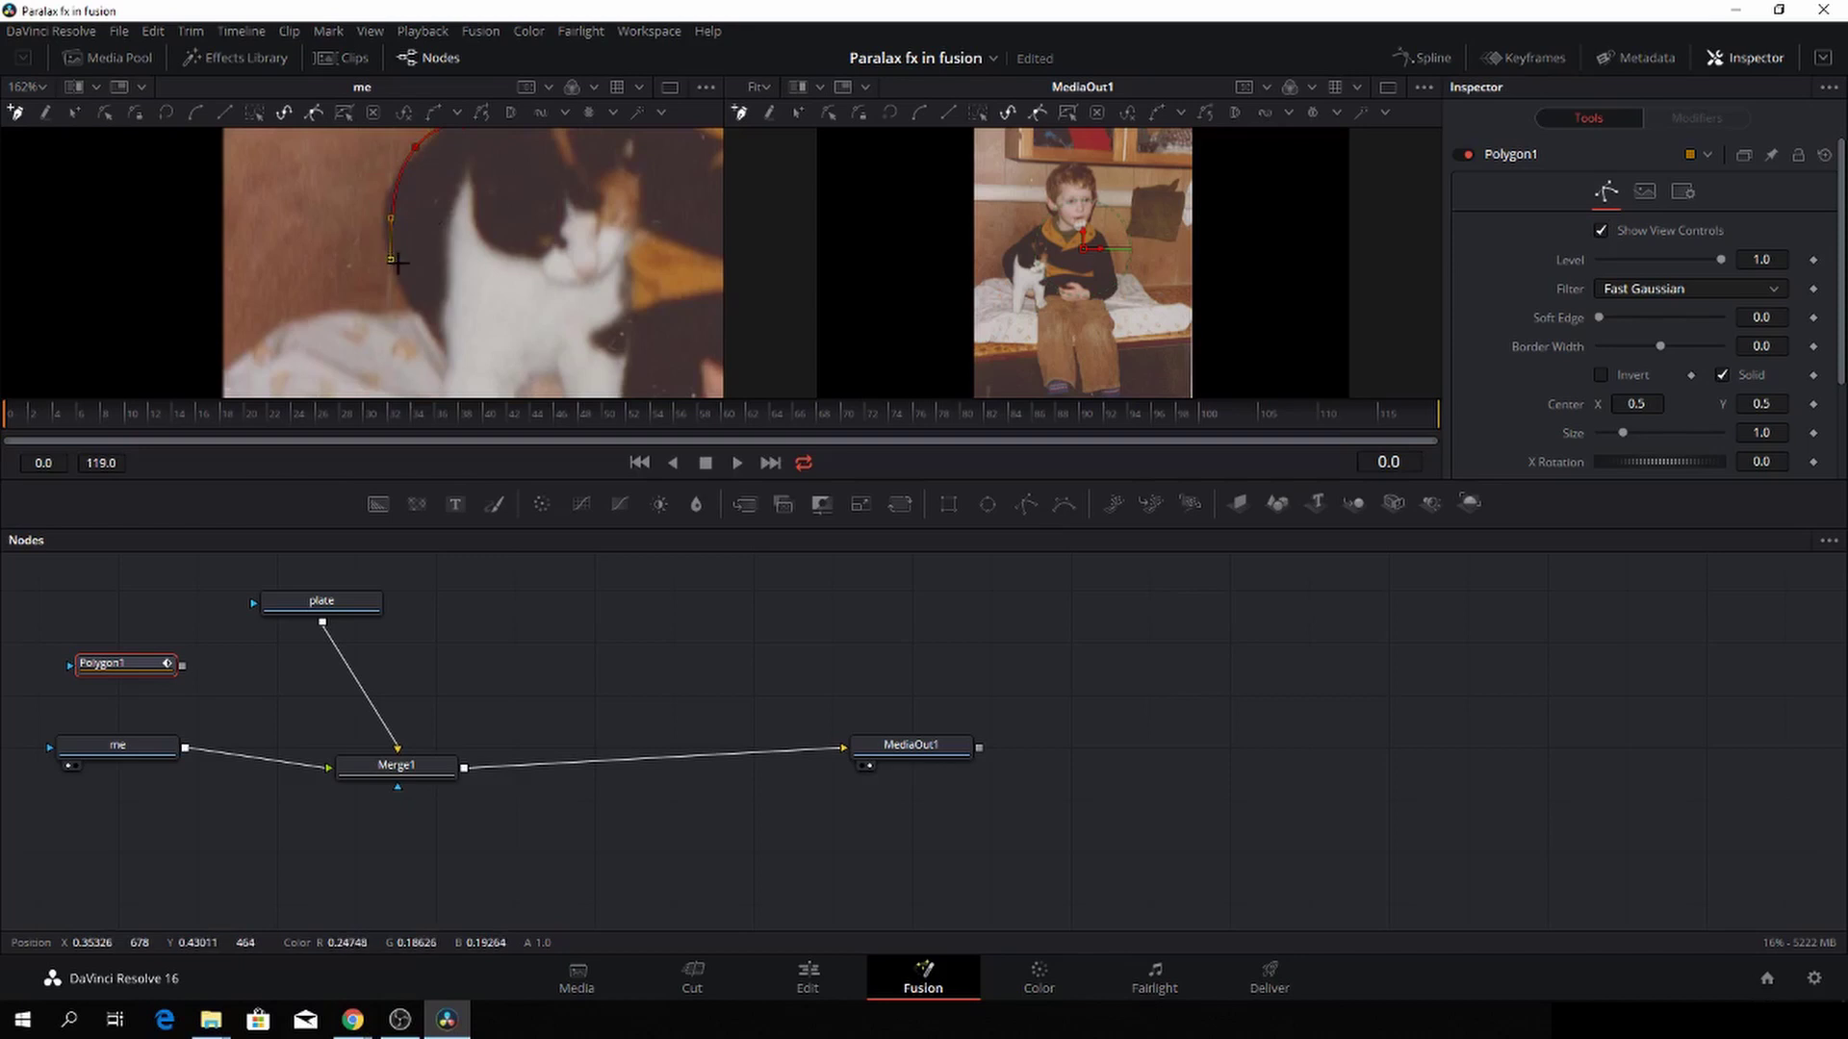
key("shift+c")
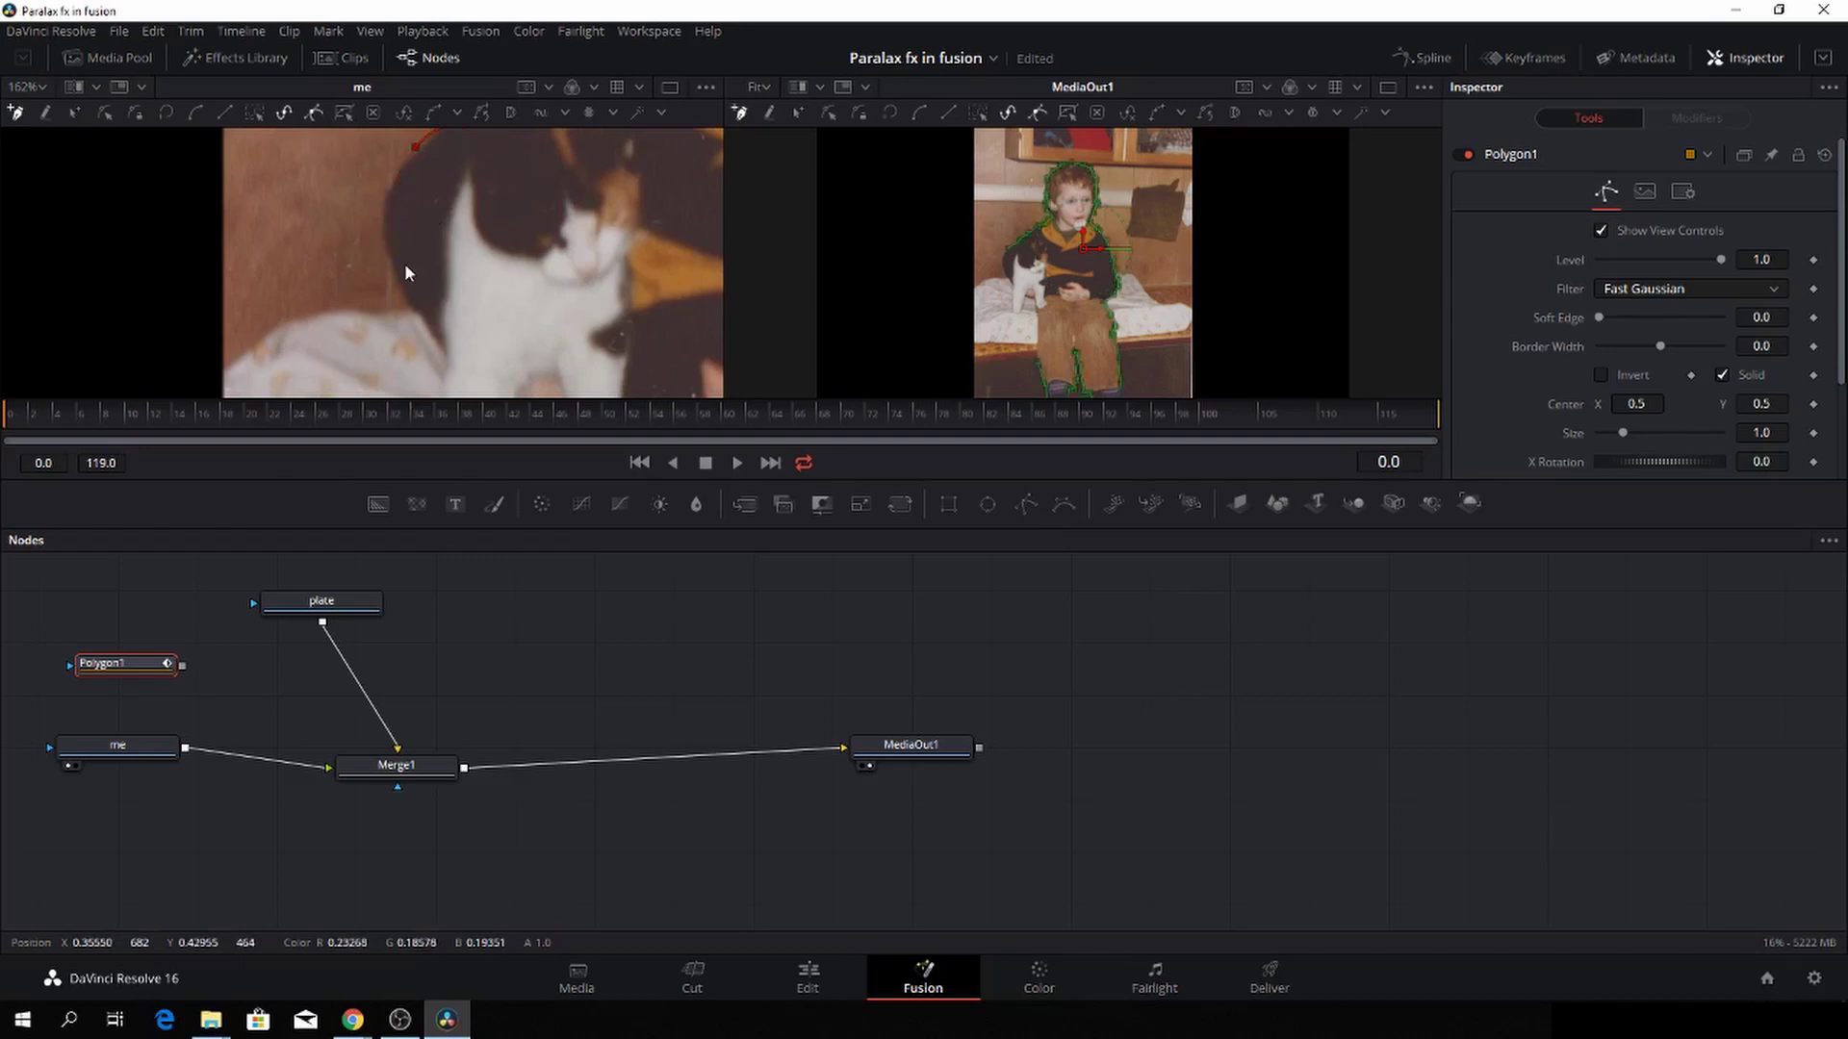
left_click(385, 197)
left_click_drag(387, 249, 389, 259)
scroll(448, 366, "down", 1)
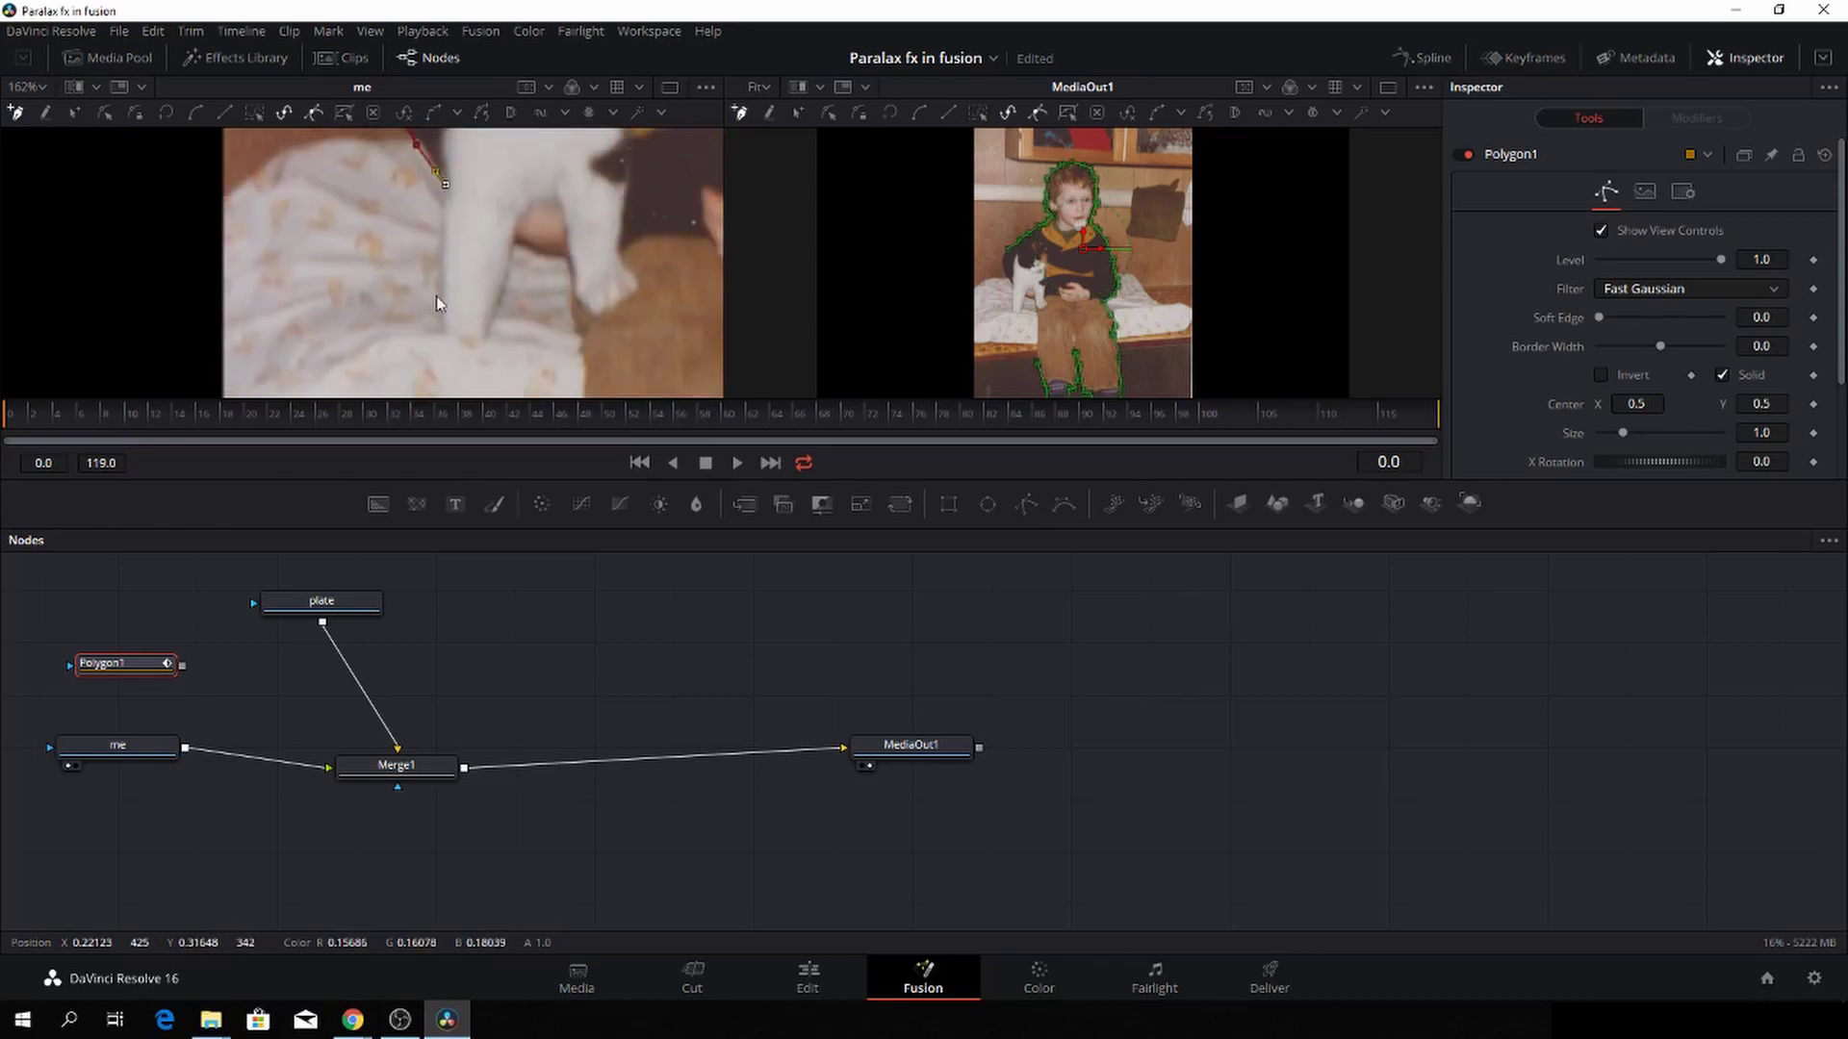
Trace the mask down the cat's front leg, around its paw and back up beneath its belly toward the boy's lap
left_click(442, 229)
left_click_drag(440, 282, 488, 340)
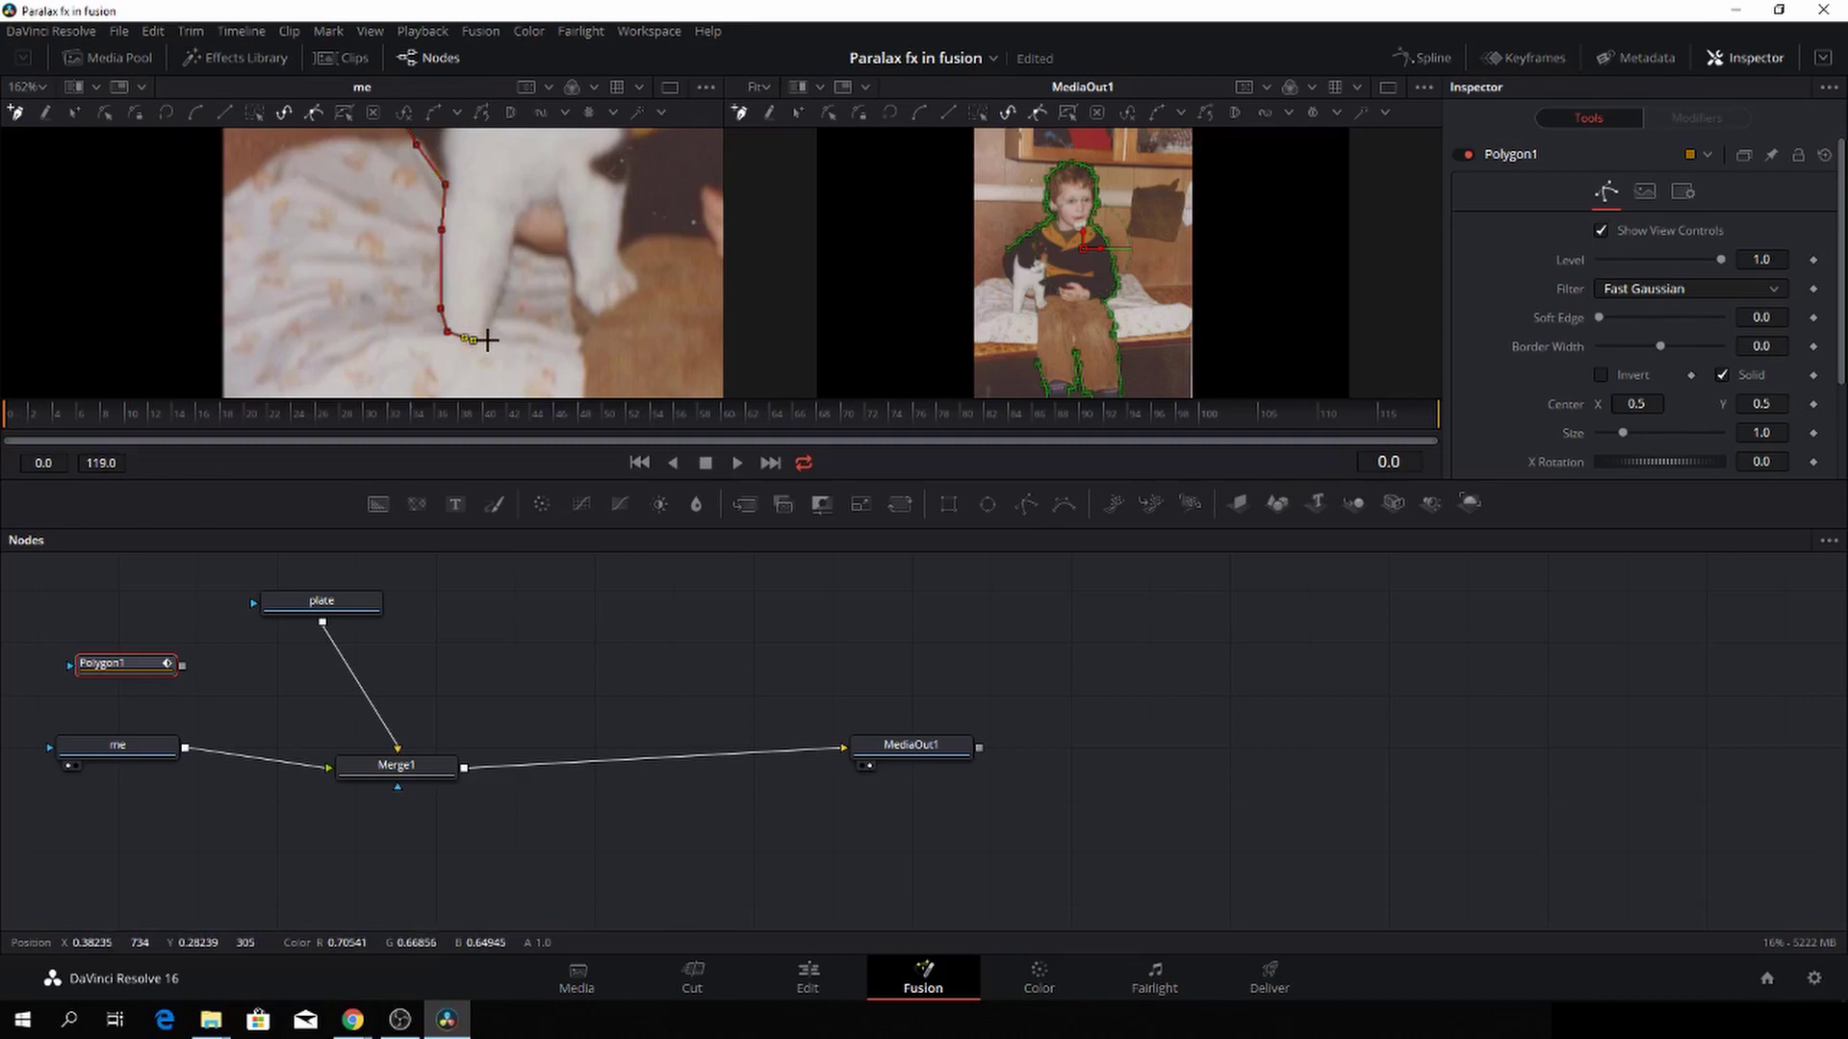
left_click(488, 339)
left_click_drag(510, 270, 554, 261)
left_click(566, 259)
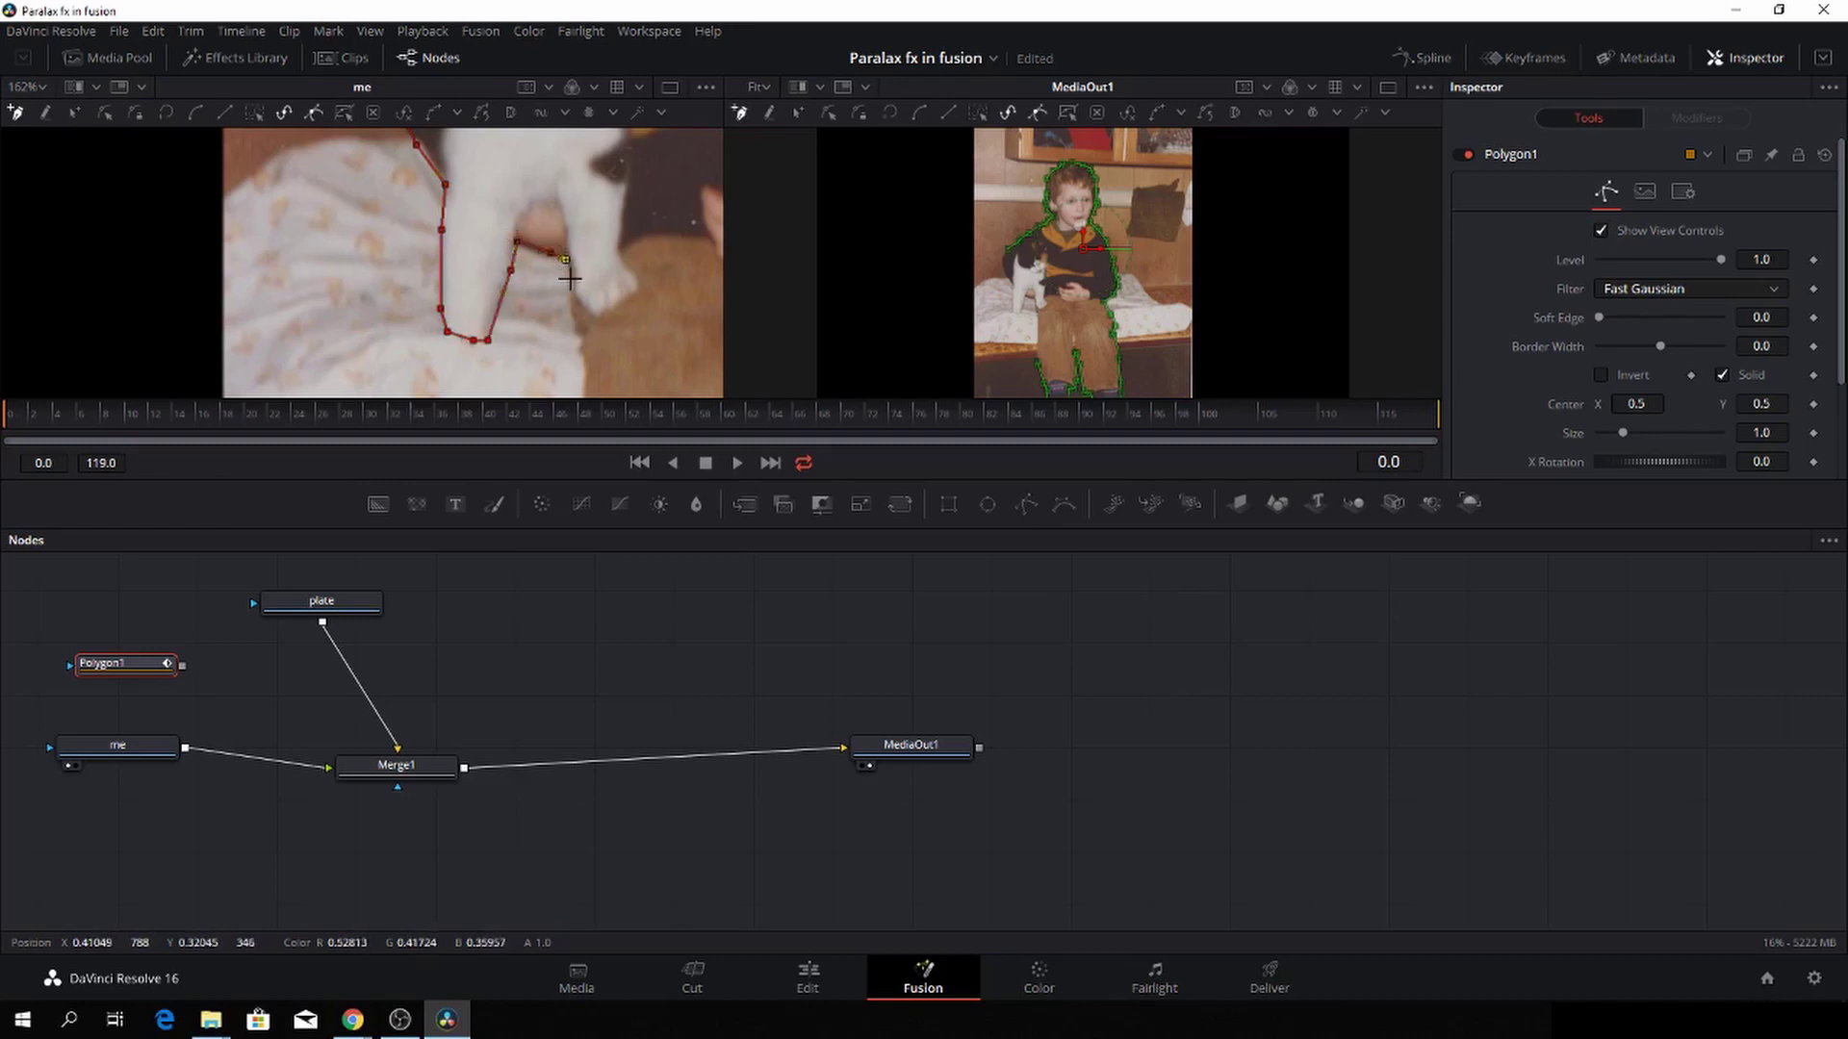
Continue the mask down the trouser edge beside the bedspread and undo the last curved segment
left_click(572, 297)
left_click_drag(580, 332, 586, 359)
scroll(640, 350, "down", 3)
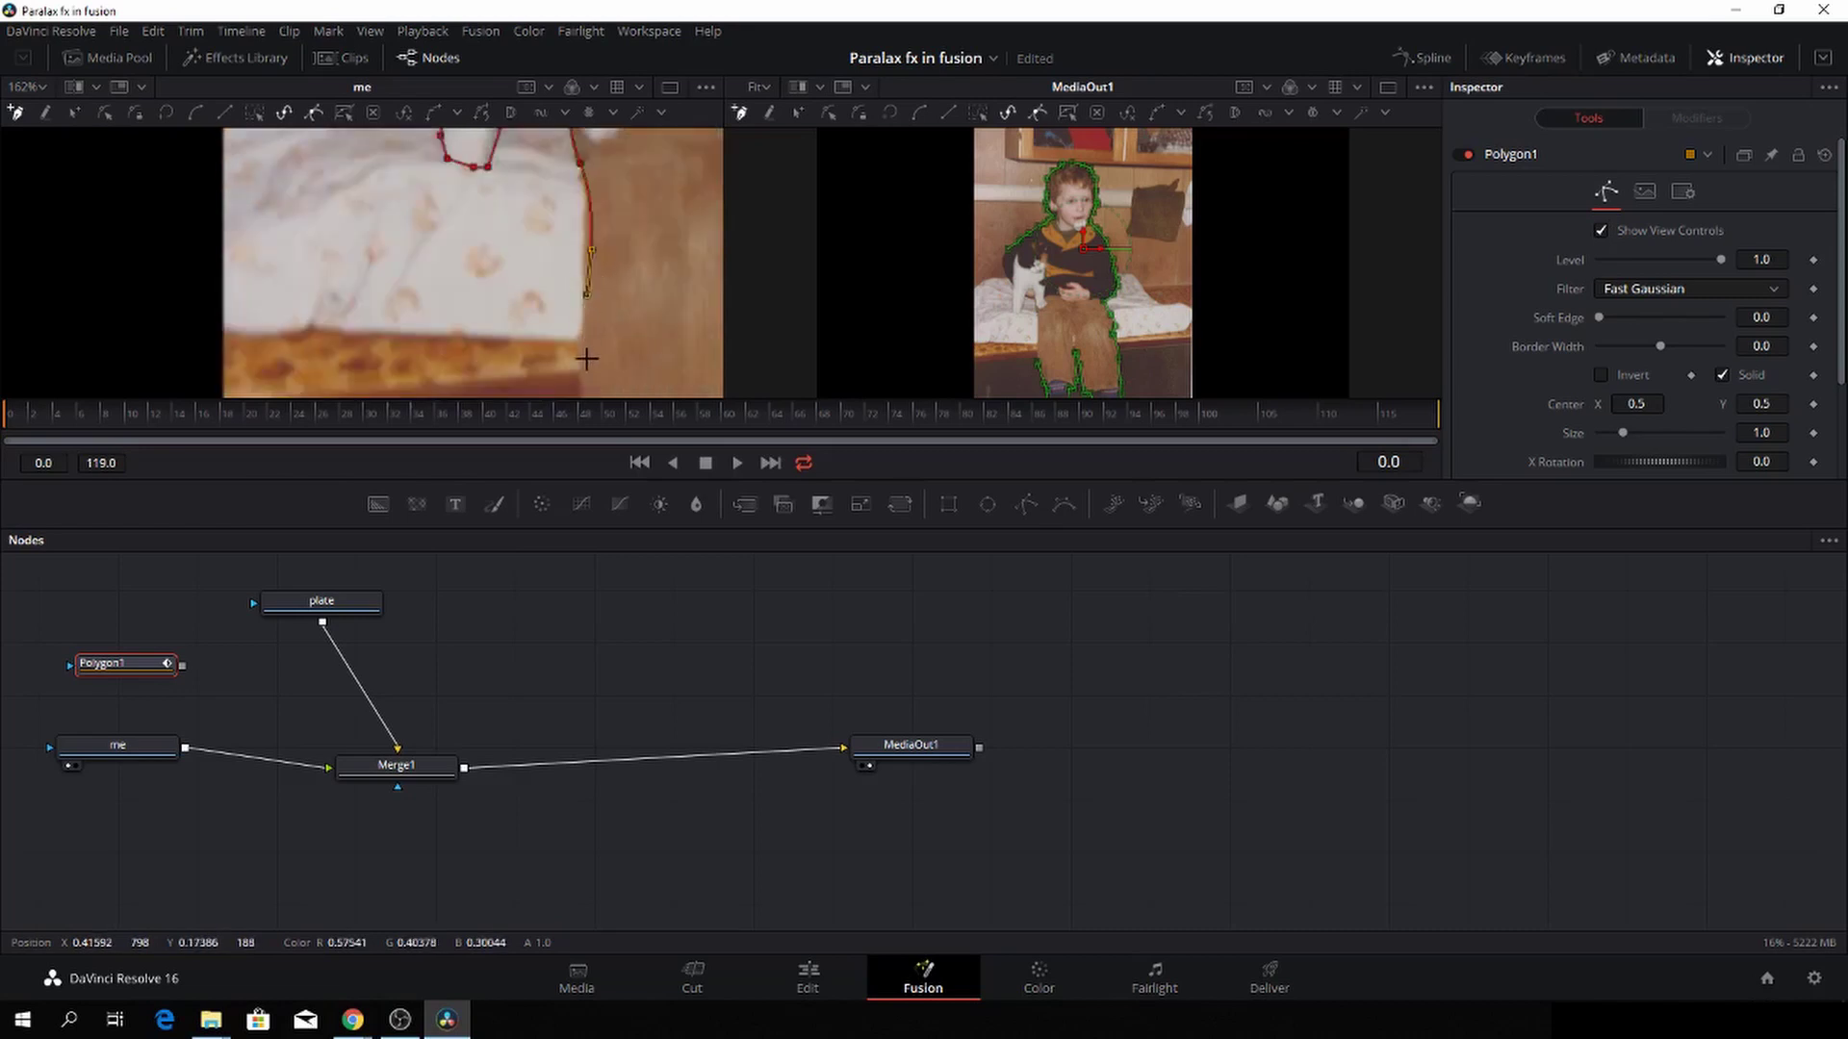
key("ctrl+z")
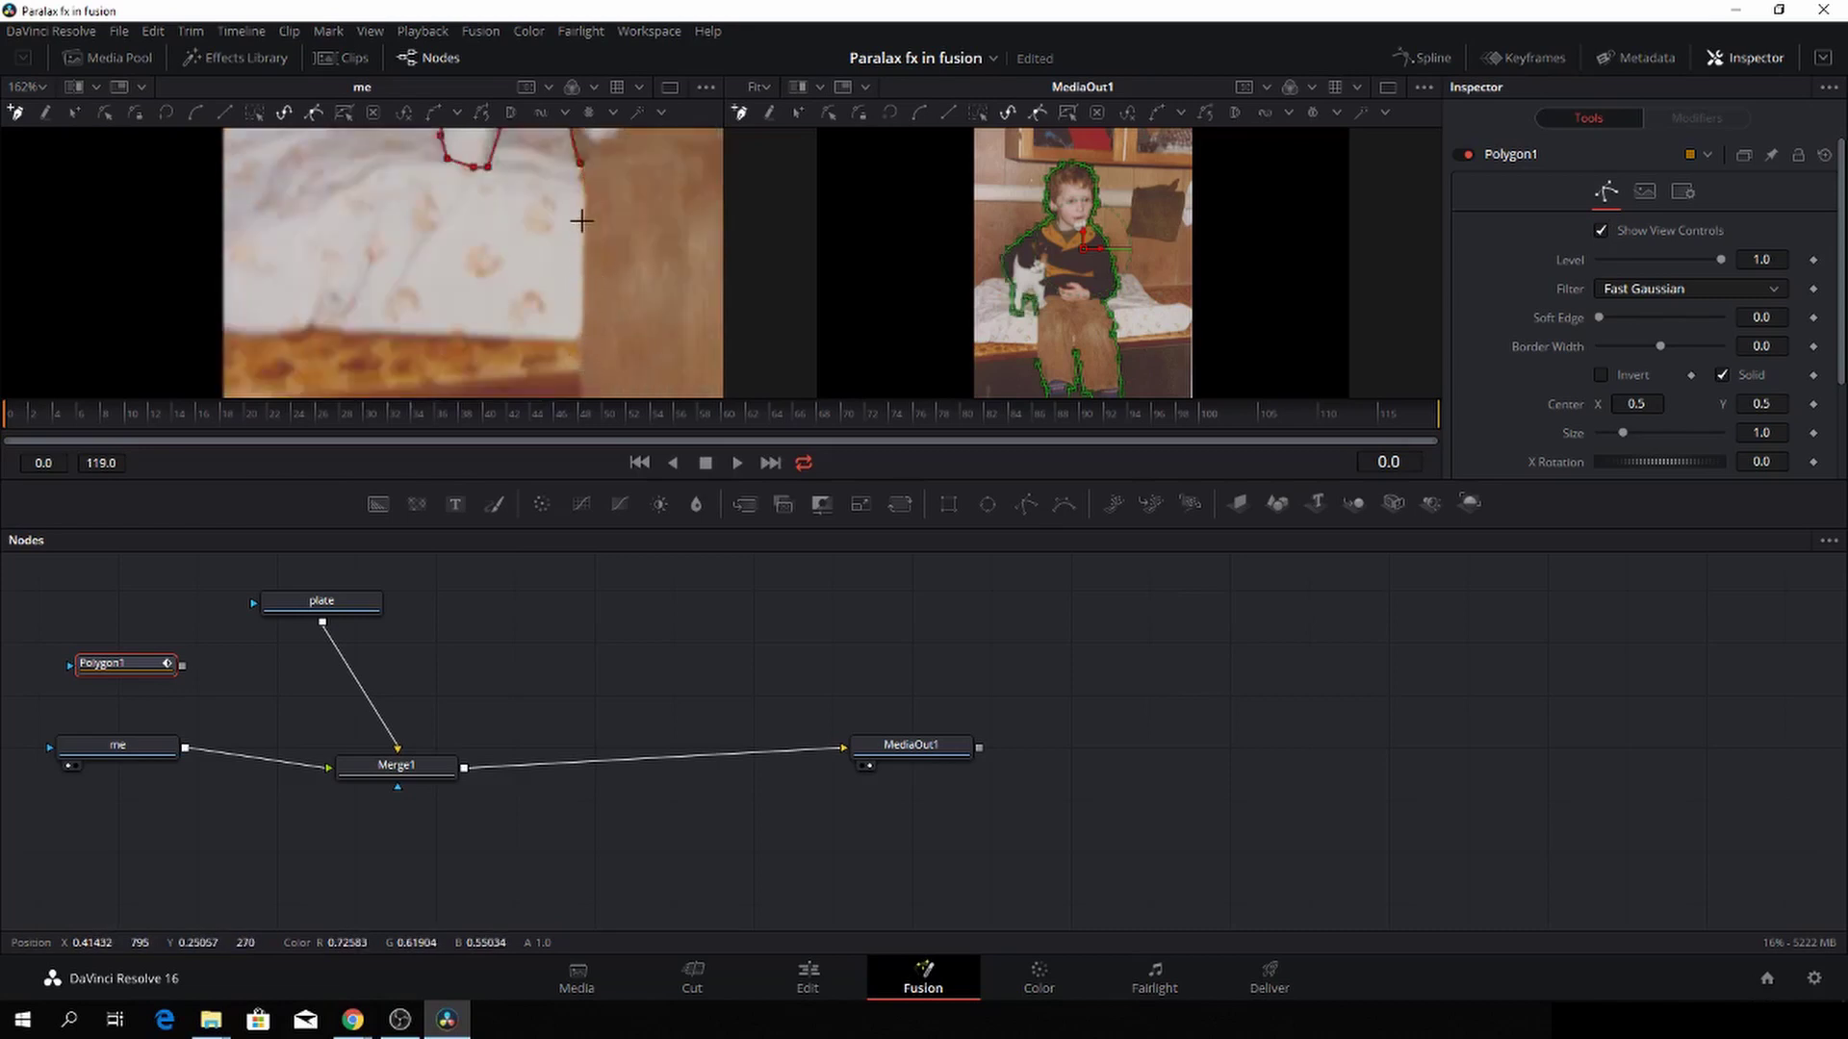
Trace the mask straight down the trouser edge past the bedspread and close the outline at its starting point
left_click(586, 219)
left_click_drag(585, 361, 583, 383)
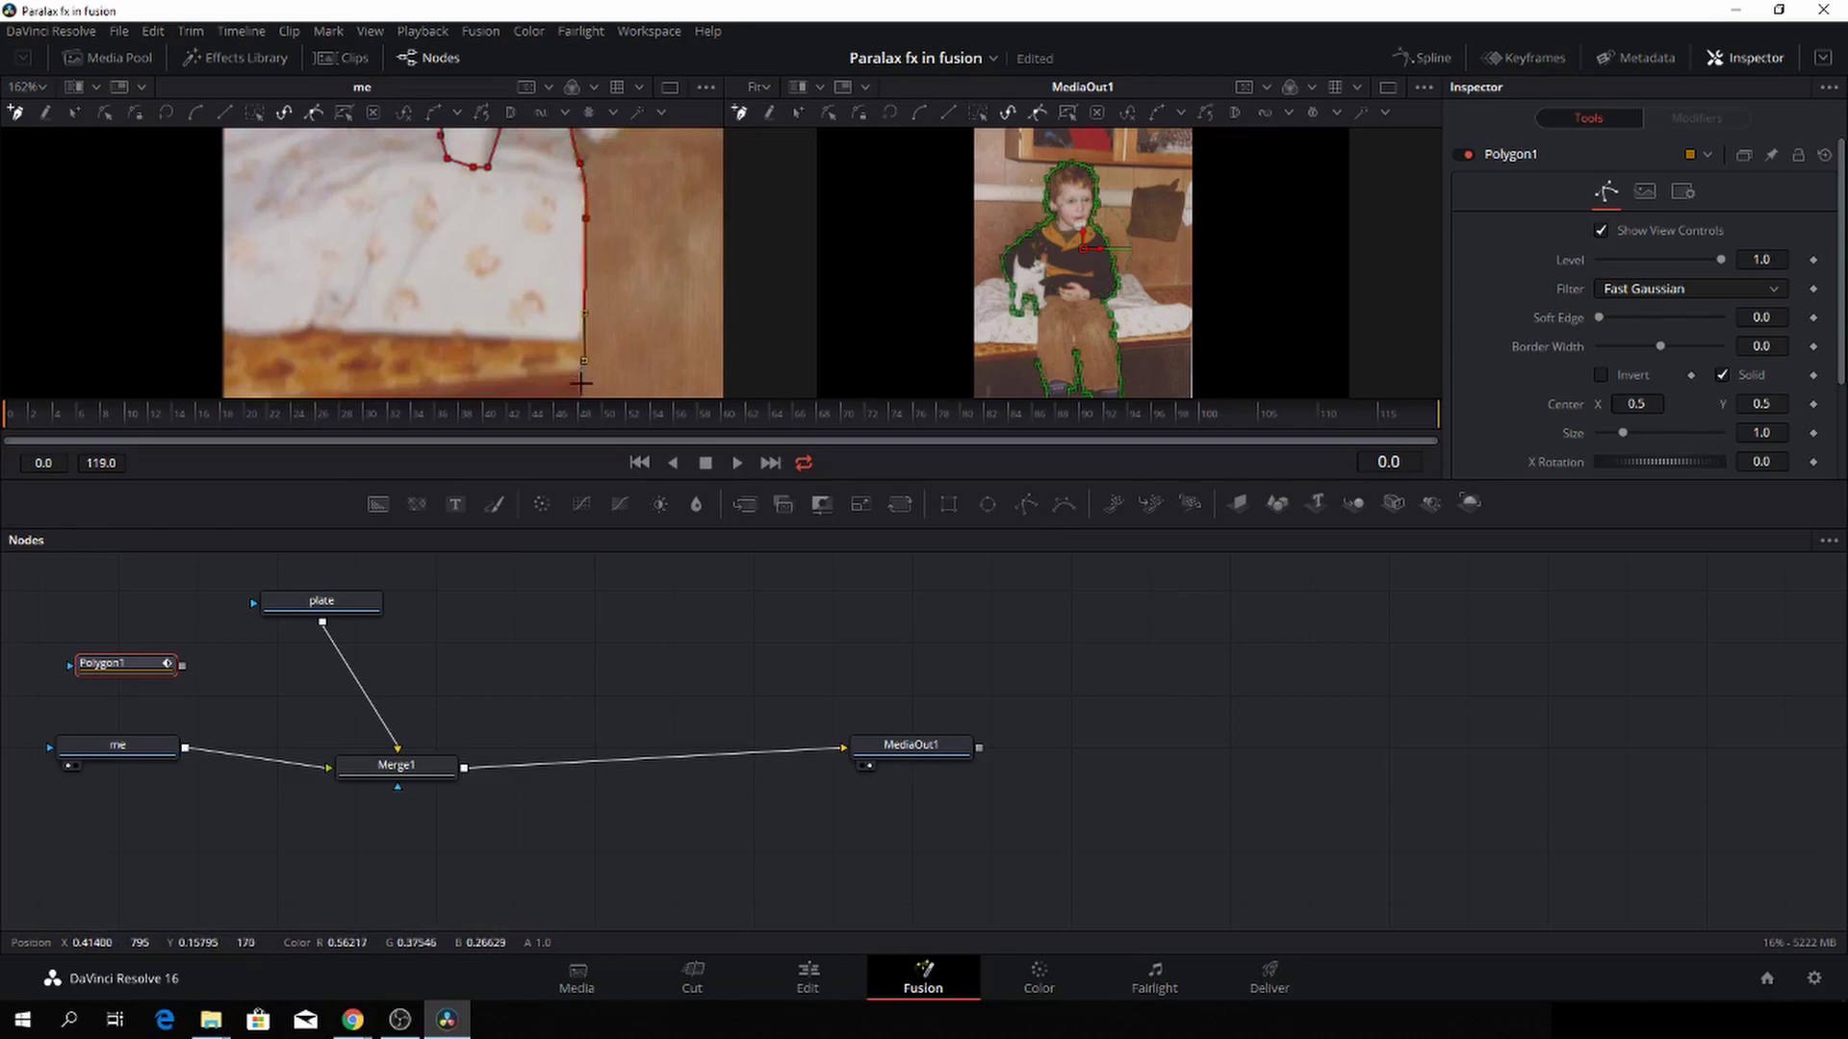
scroll(610, 344, "down", 3)
scroll(608, 323, "up", 3)
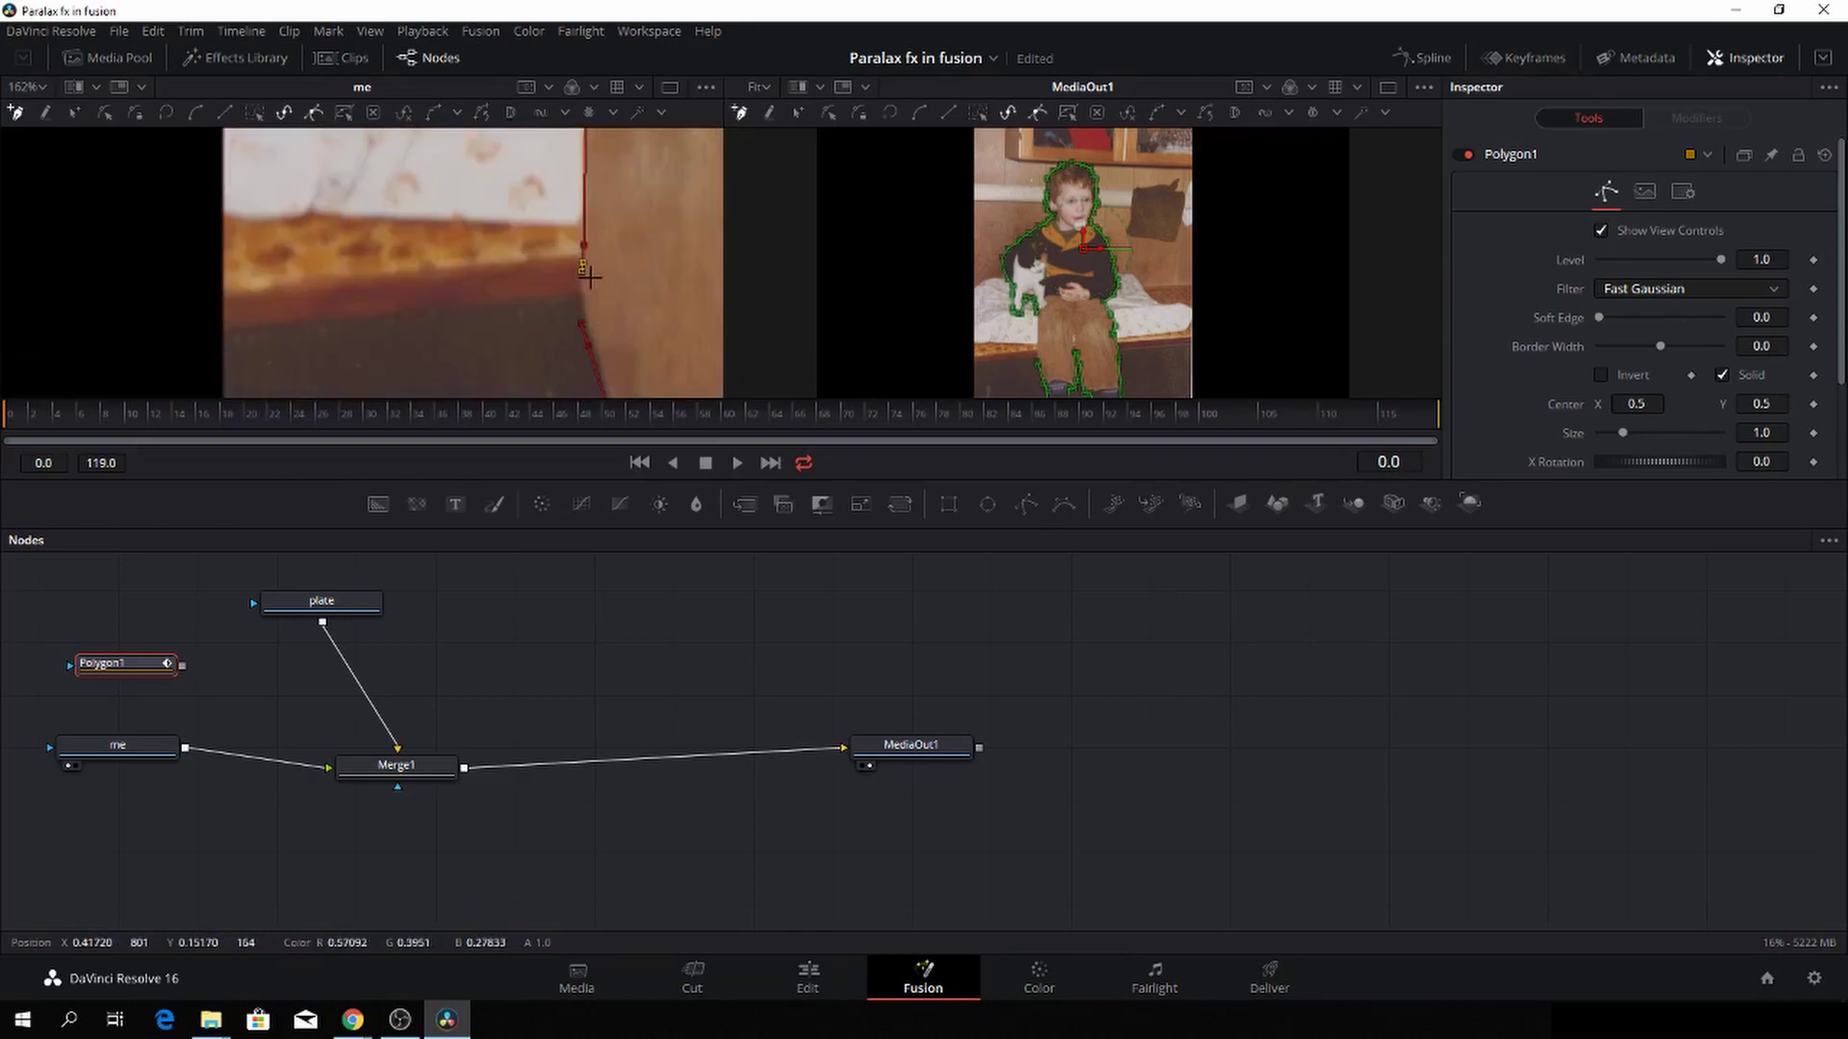
left_click(584, 325)
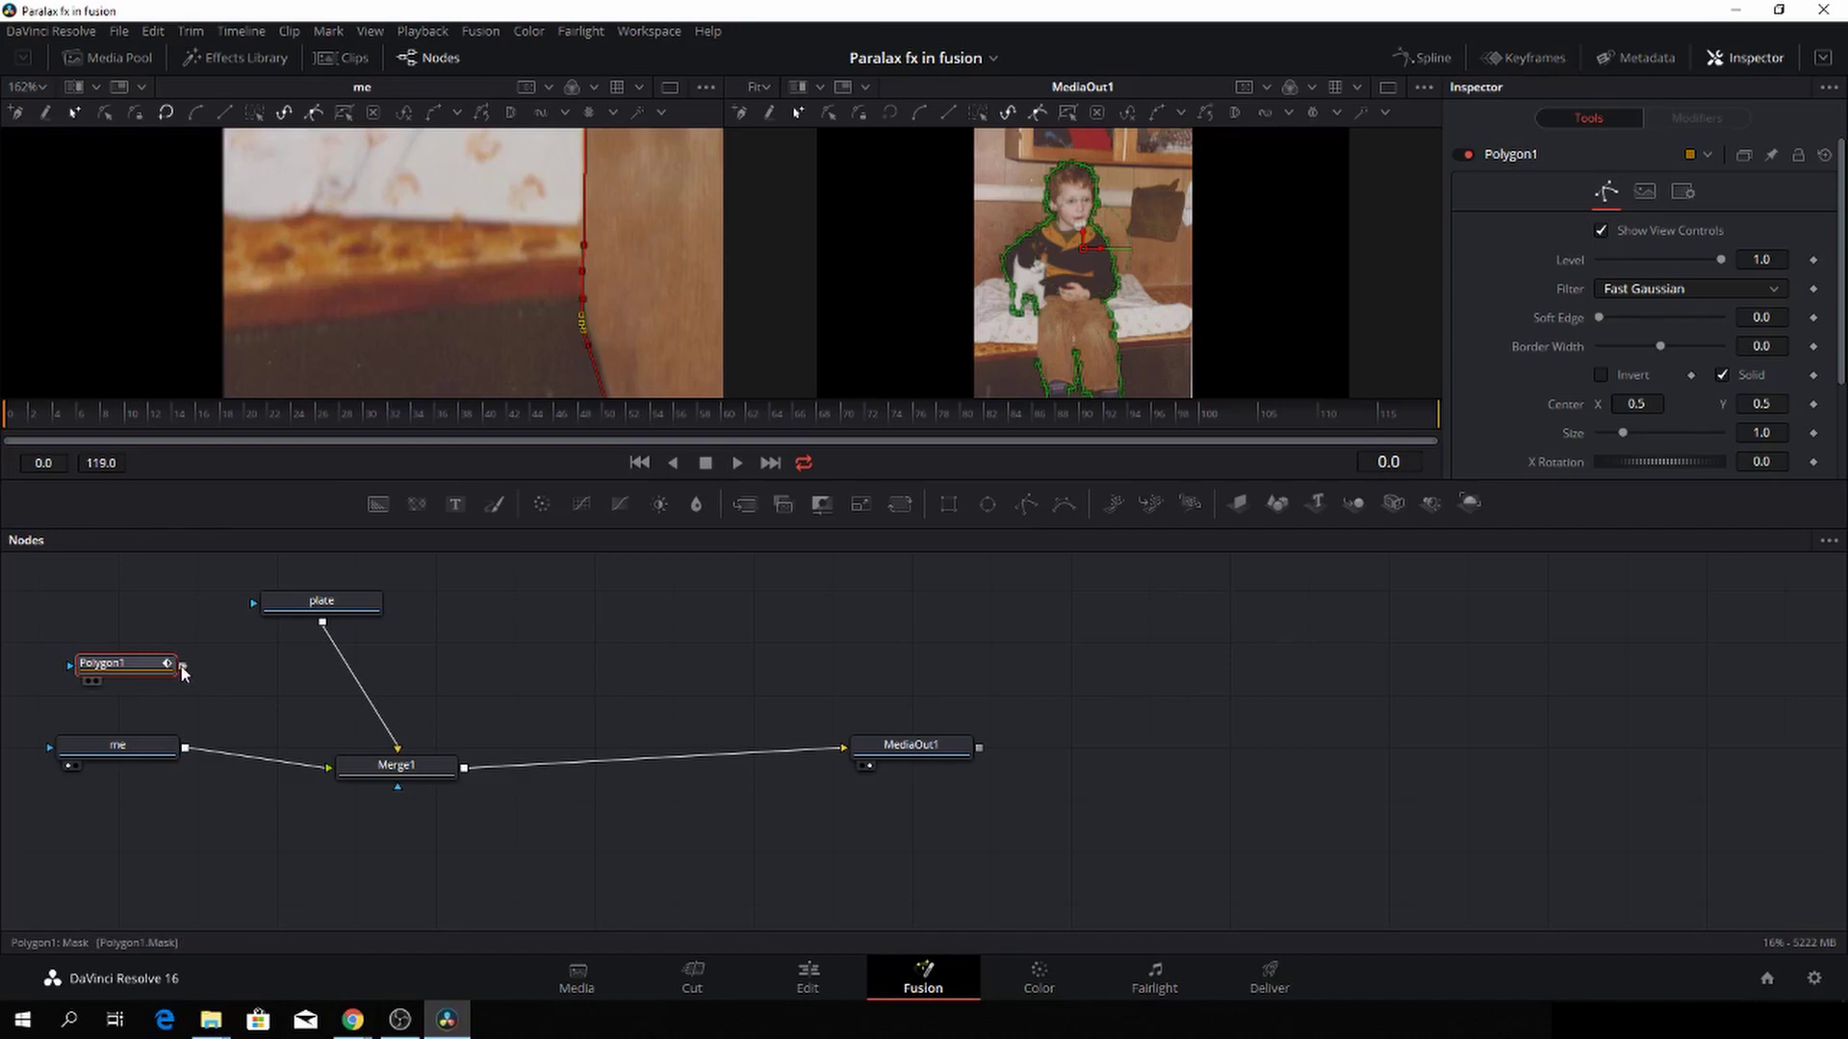
Connect Polygon1 to the me node as its mask and spread out the Polygon1, plate and Merge1 nodes
left_click_drag(182, 665, 203, 681)
left_click_drag(130, 744, 115, 751)
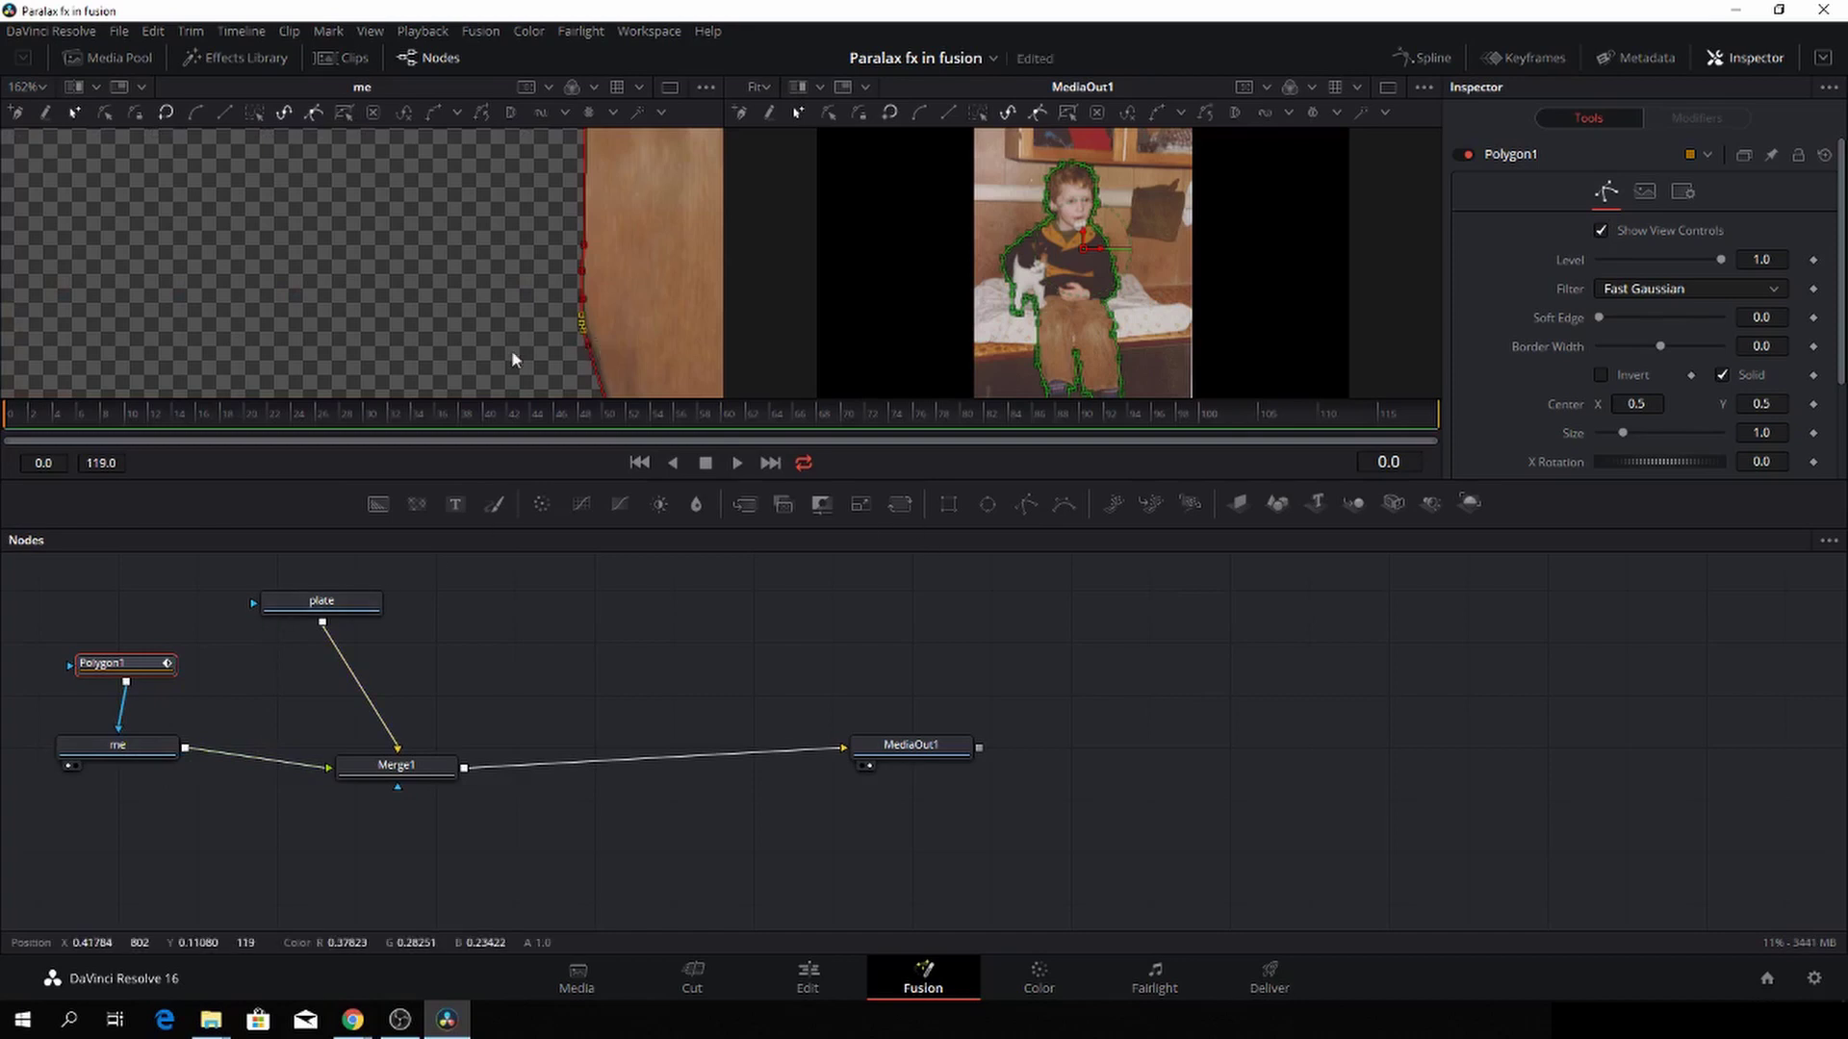
left_click_drag(139, 664, 131, 605)
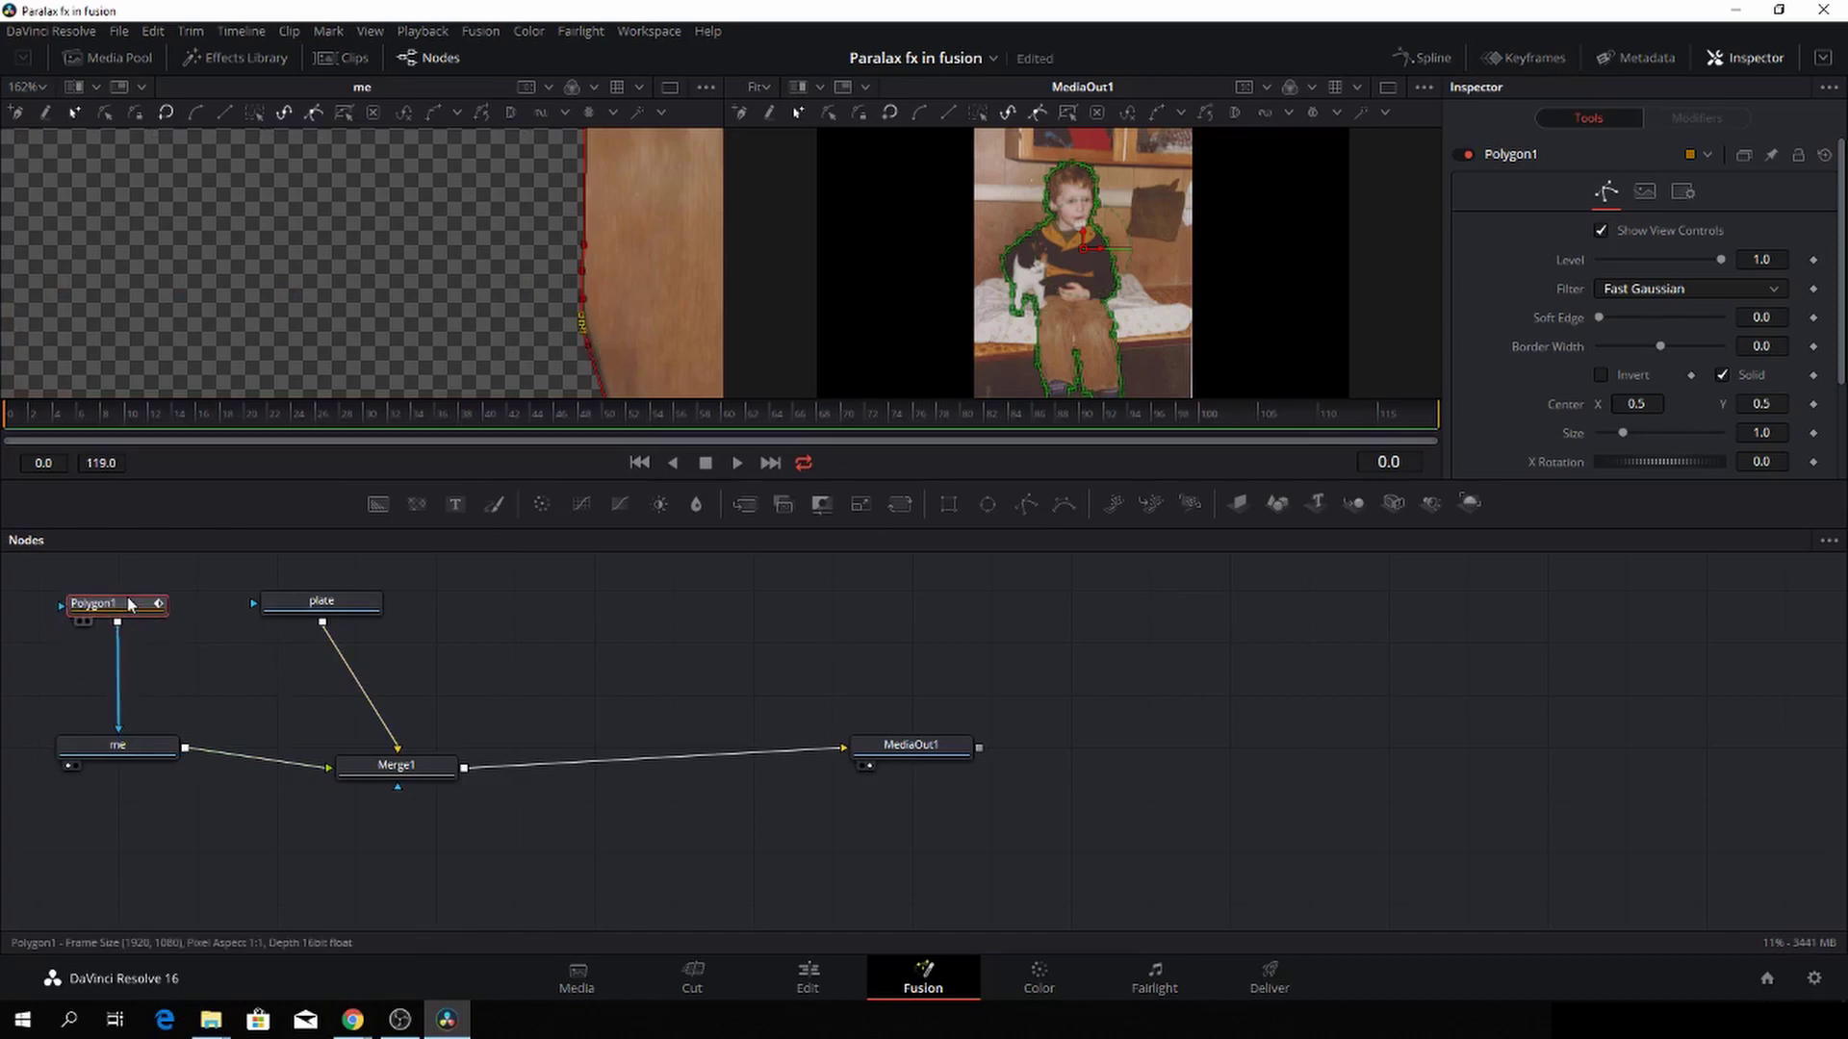
left_click_drag(372, 604, 517, 605)
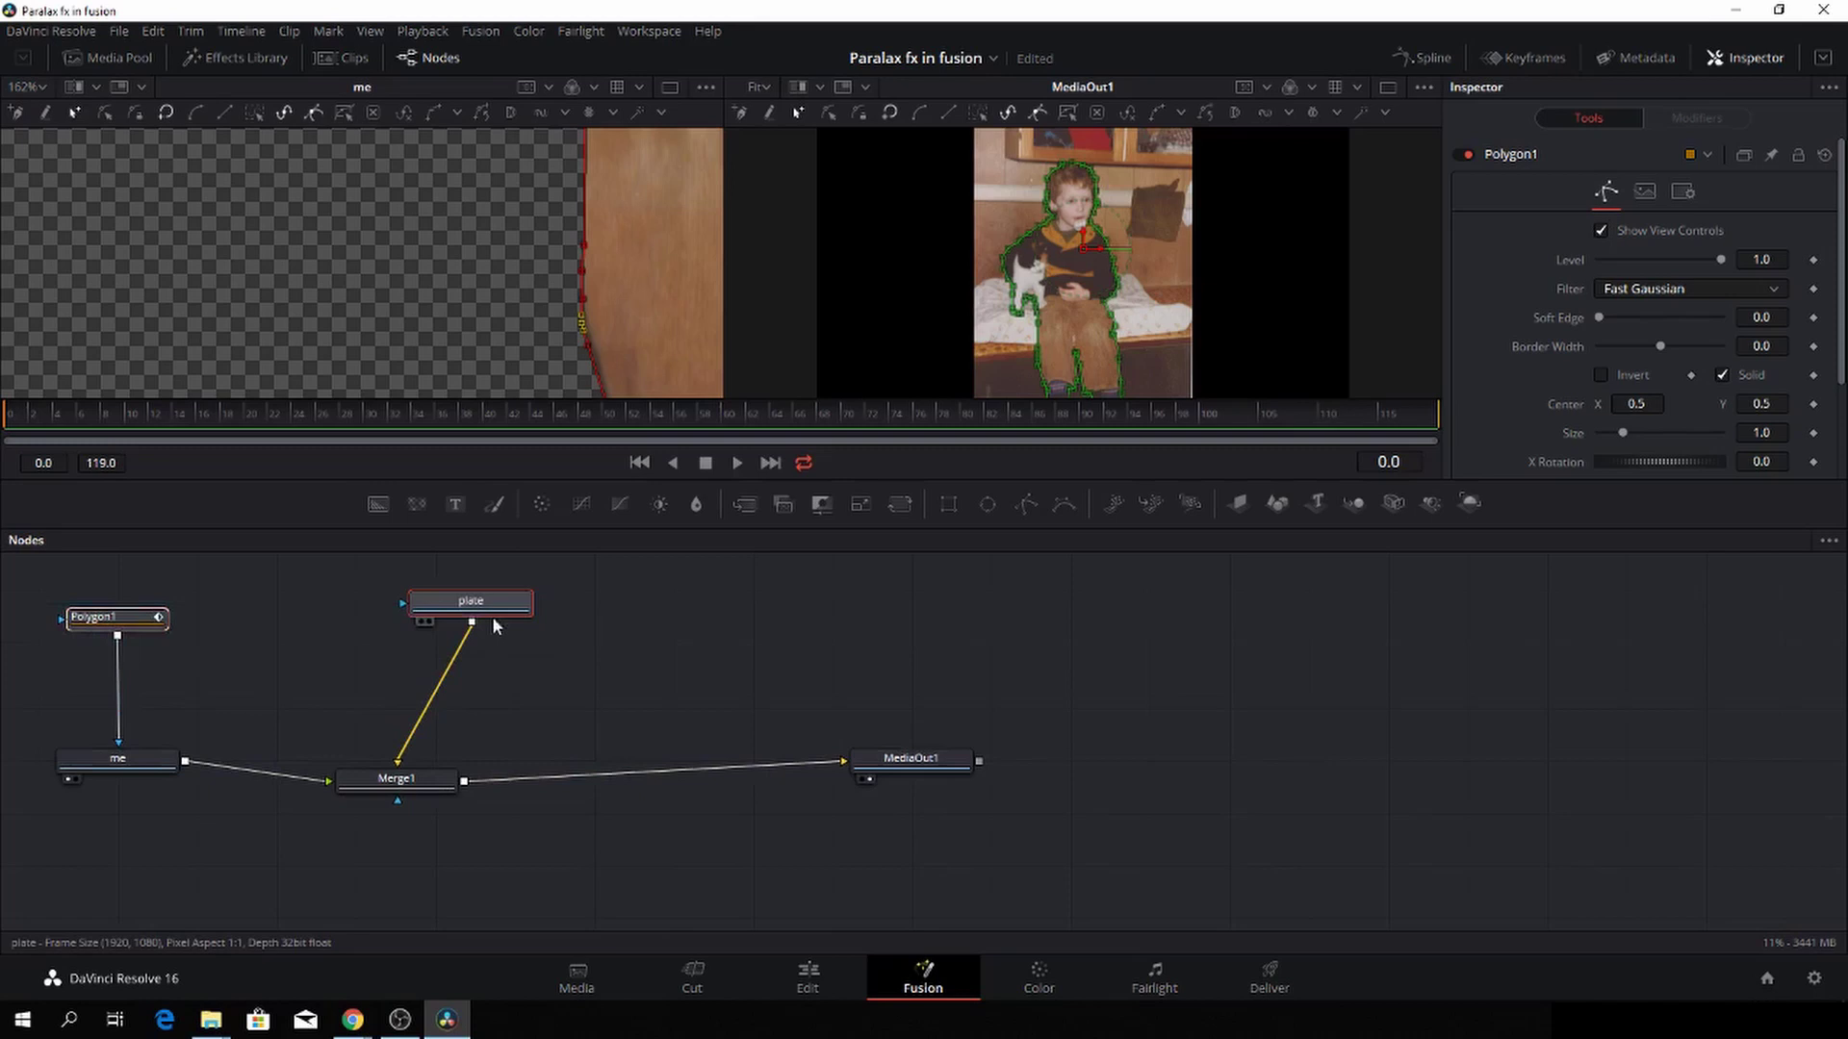
left_click_drag(417, 775, 510, 788)
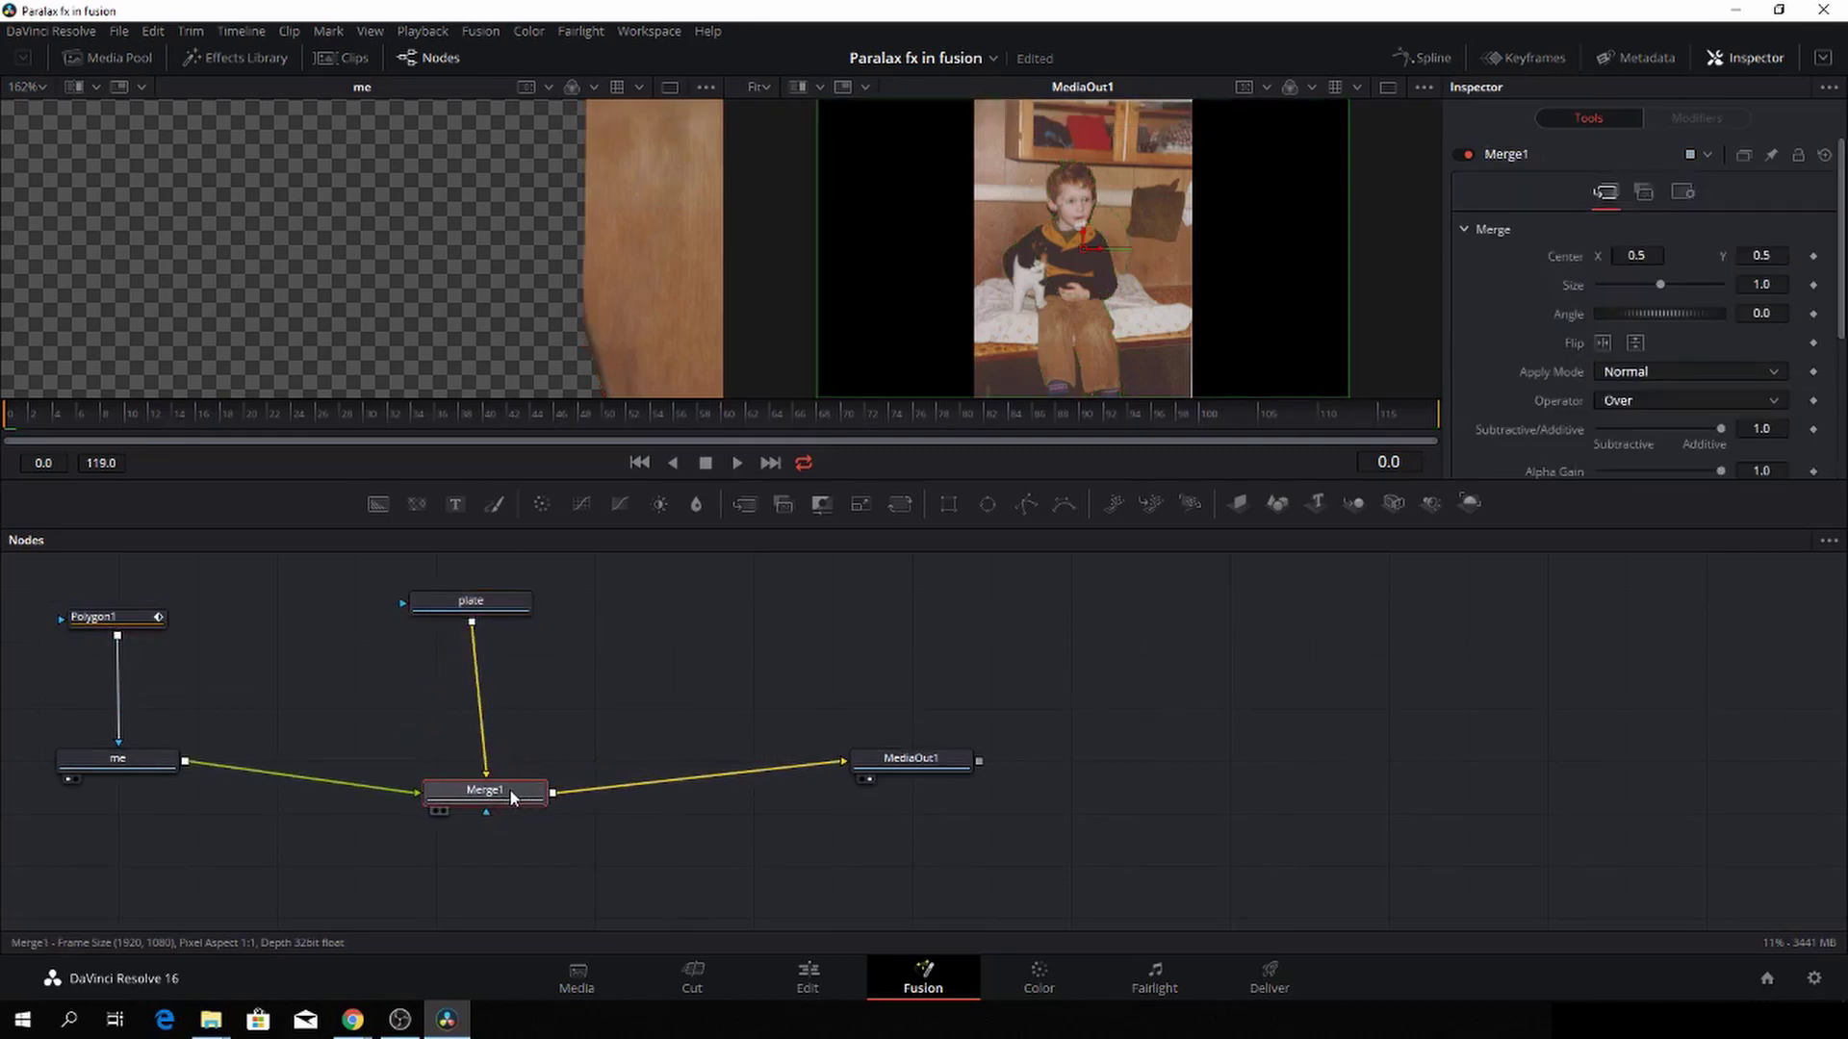
left_click_drag(482, 603, 513, 589)
scroll(266, 787, "up", 1)
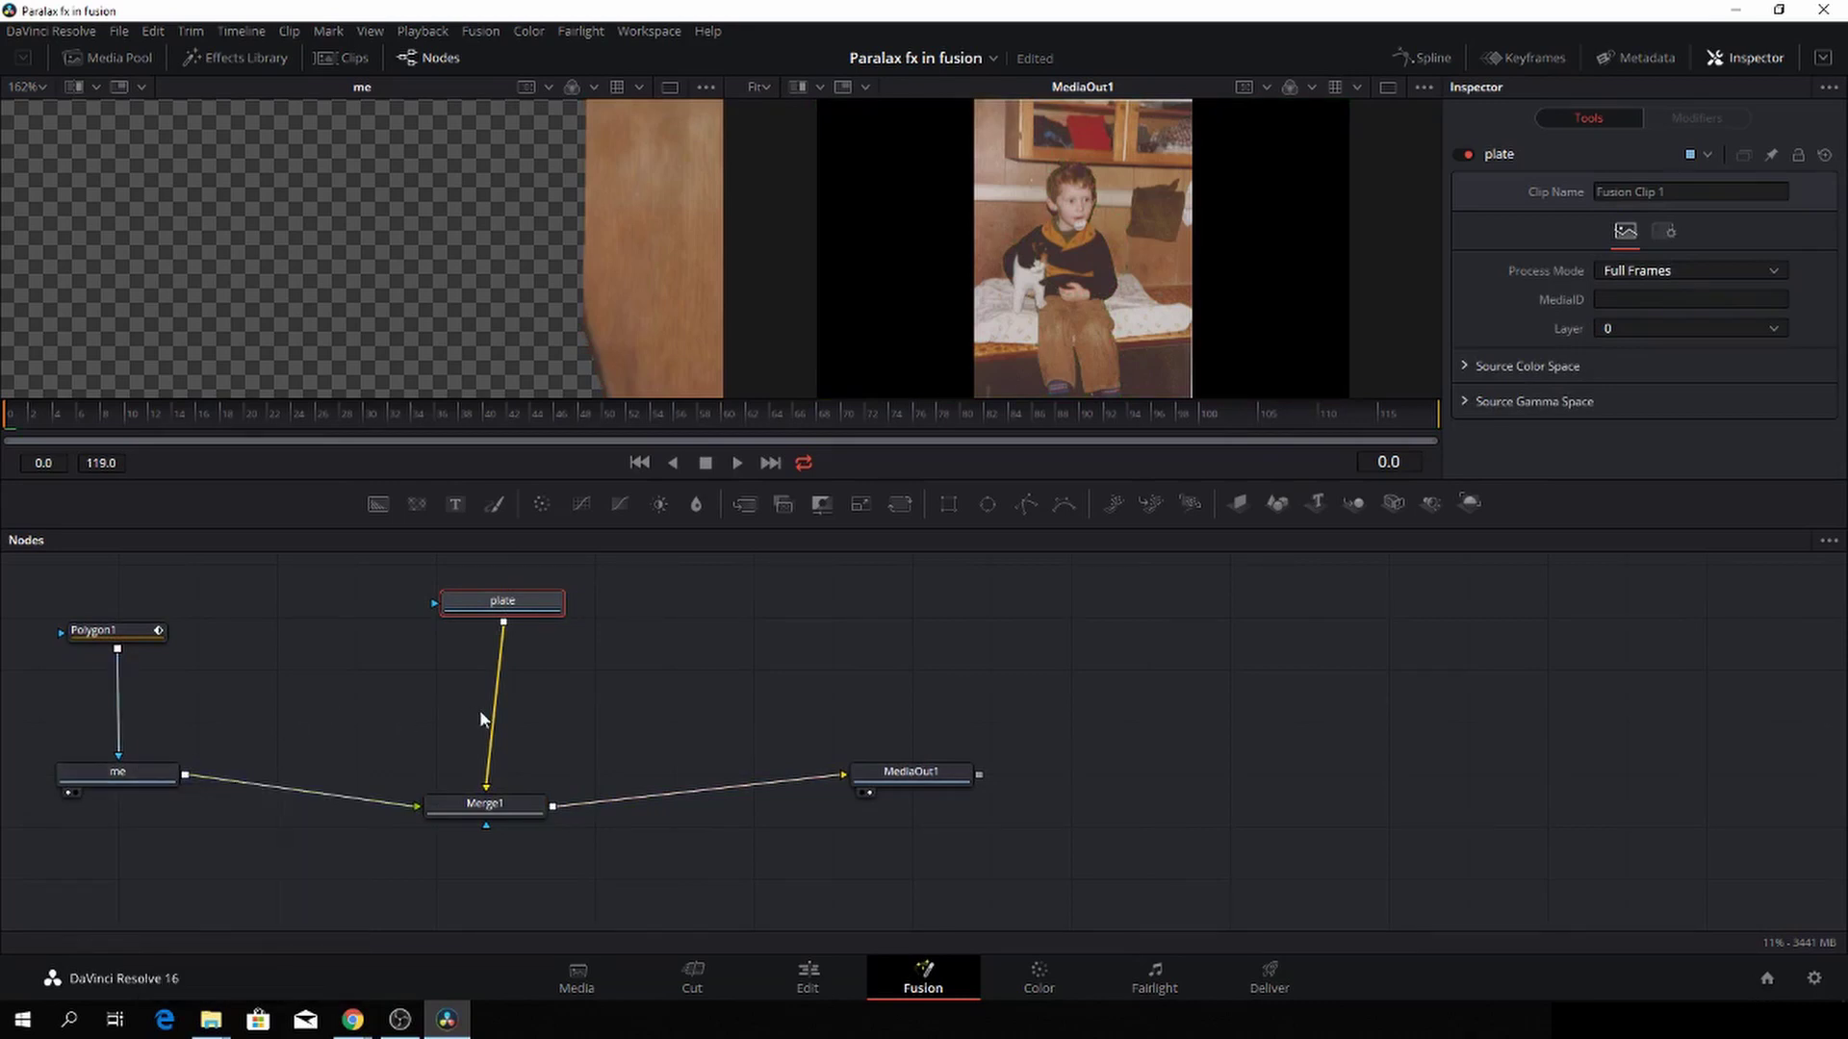
Add a Grid Warp node, finding it in the tool list with "war"
key("shift+space")
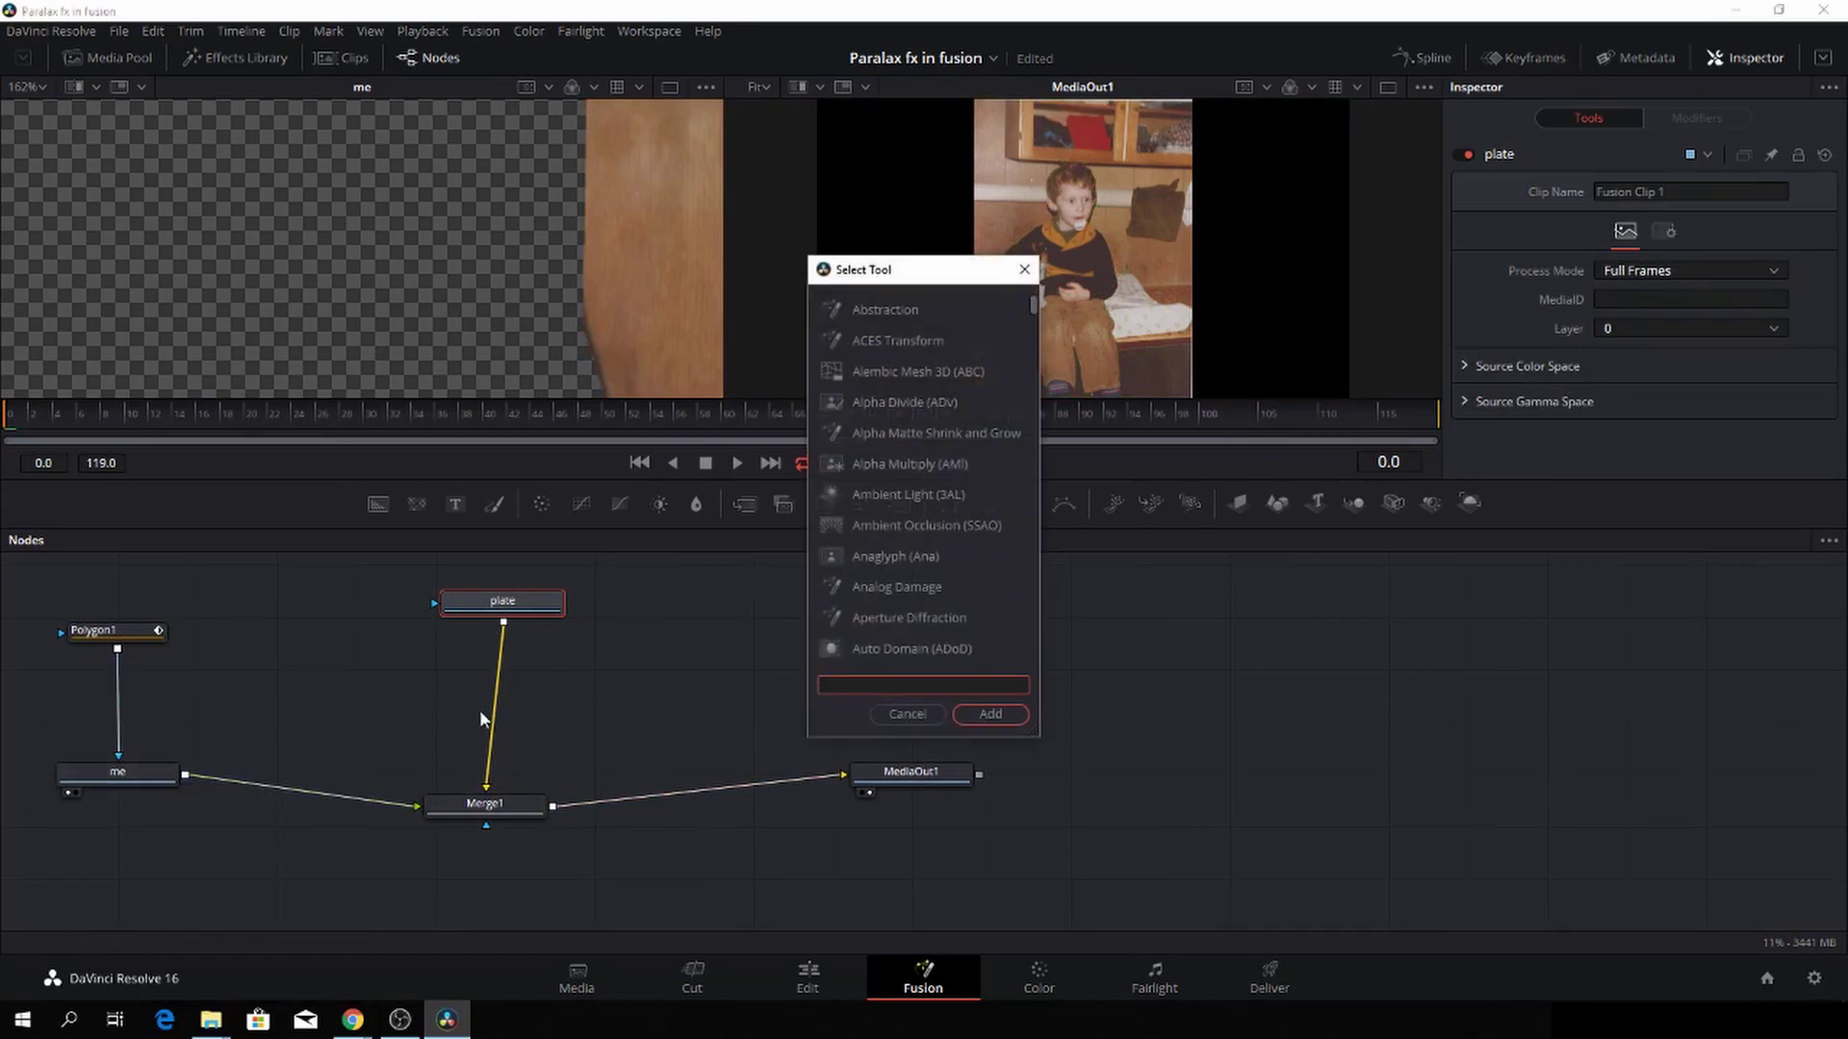
type("war")
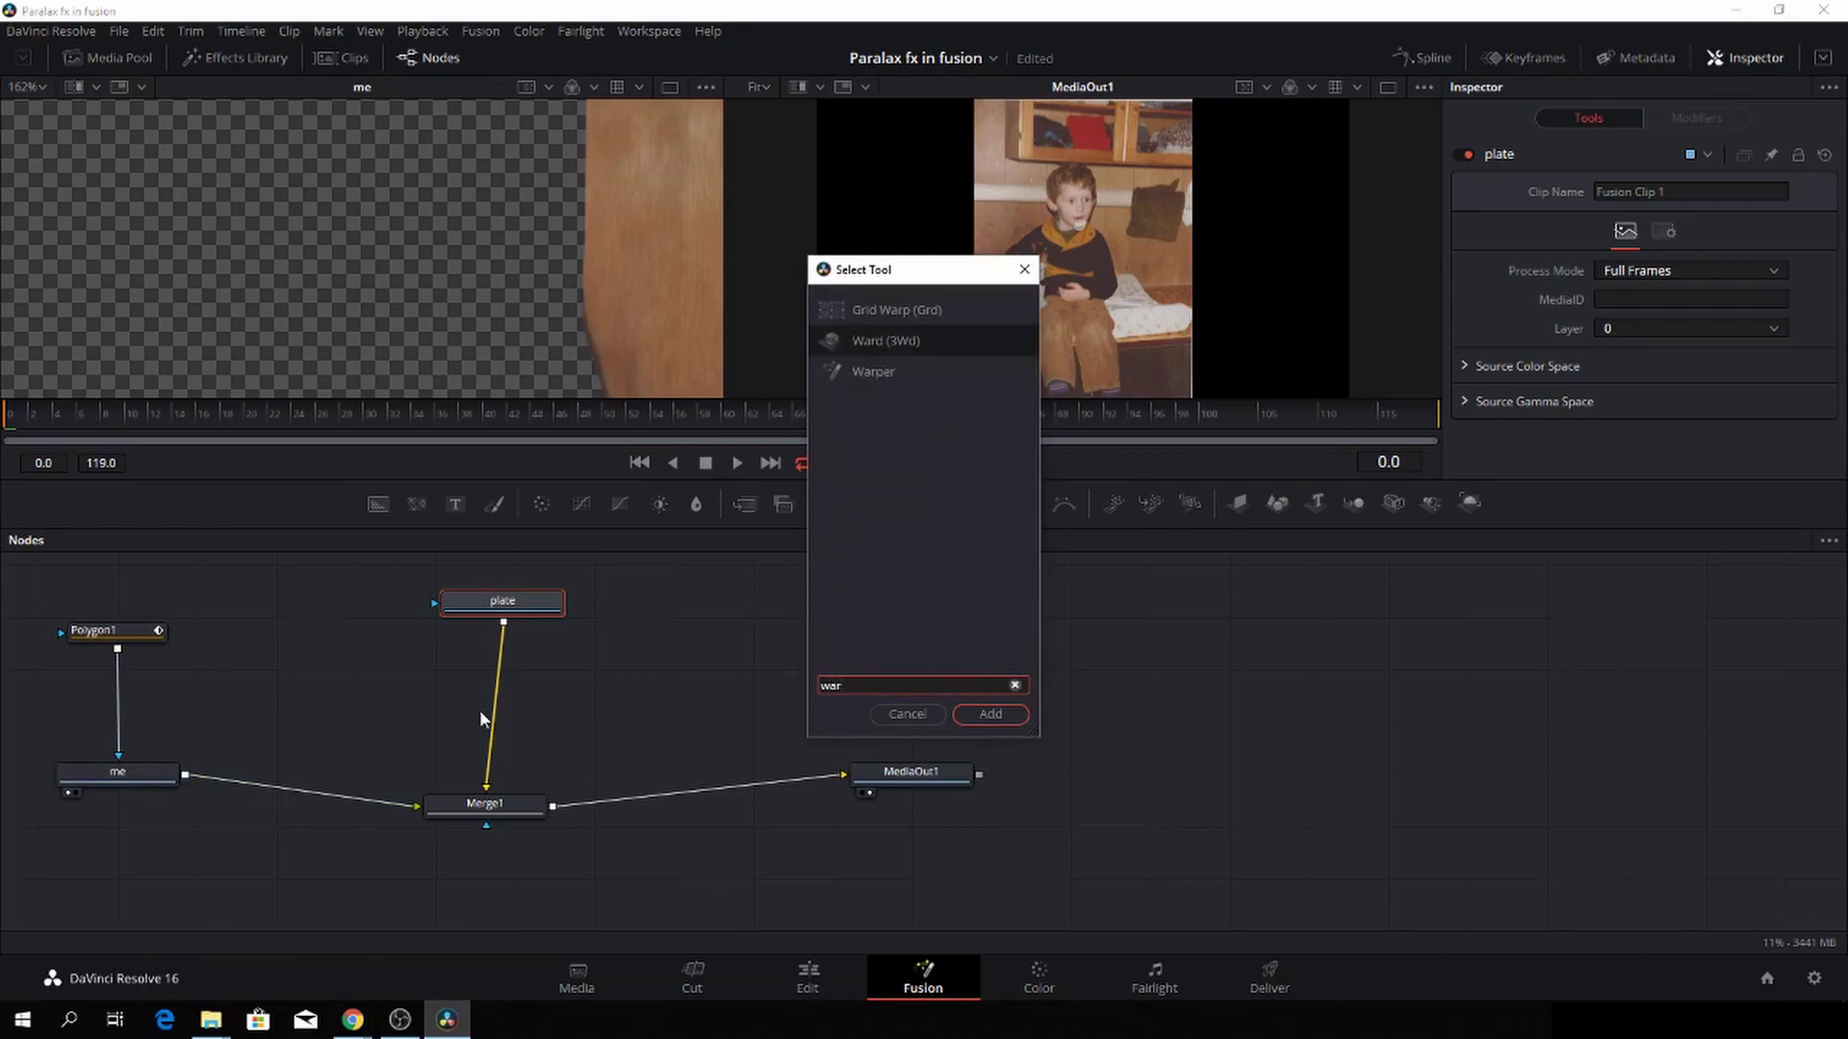
left_click(929, 308)
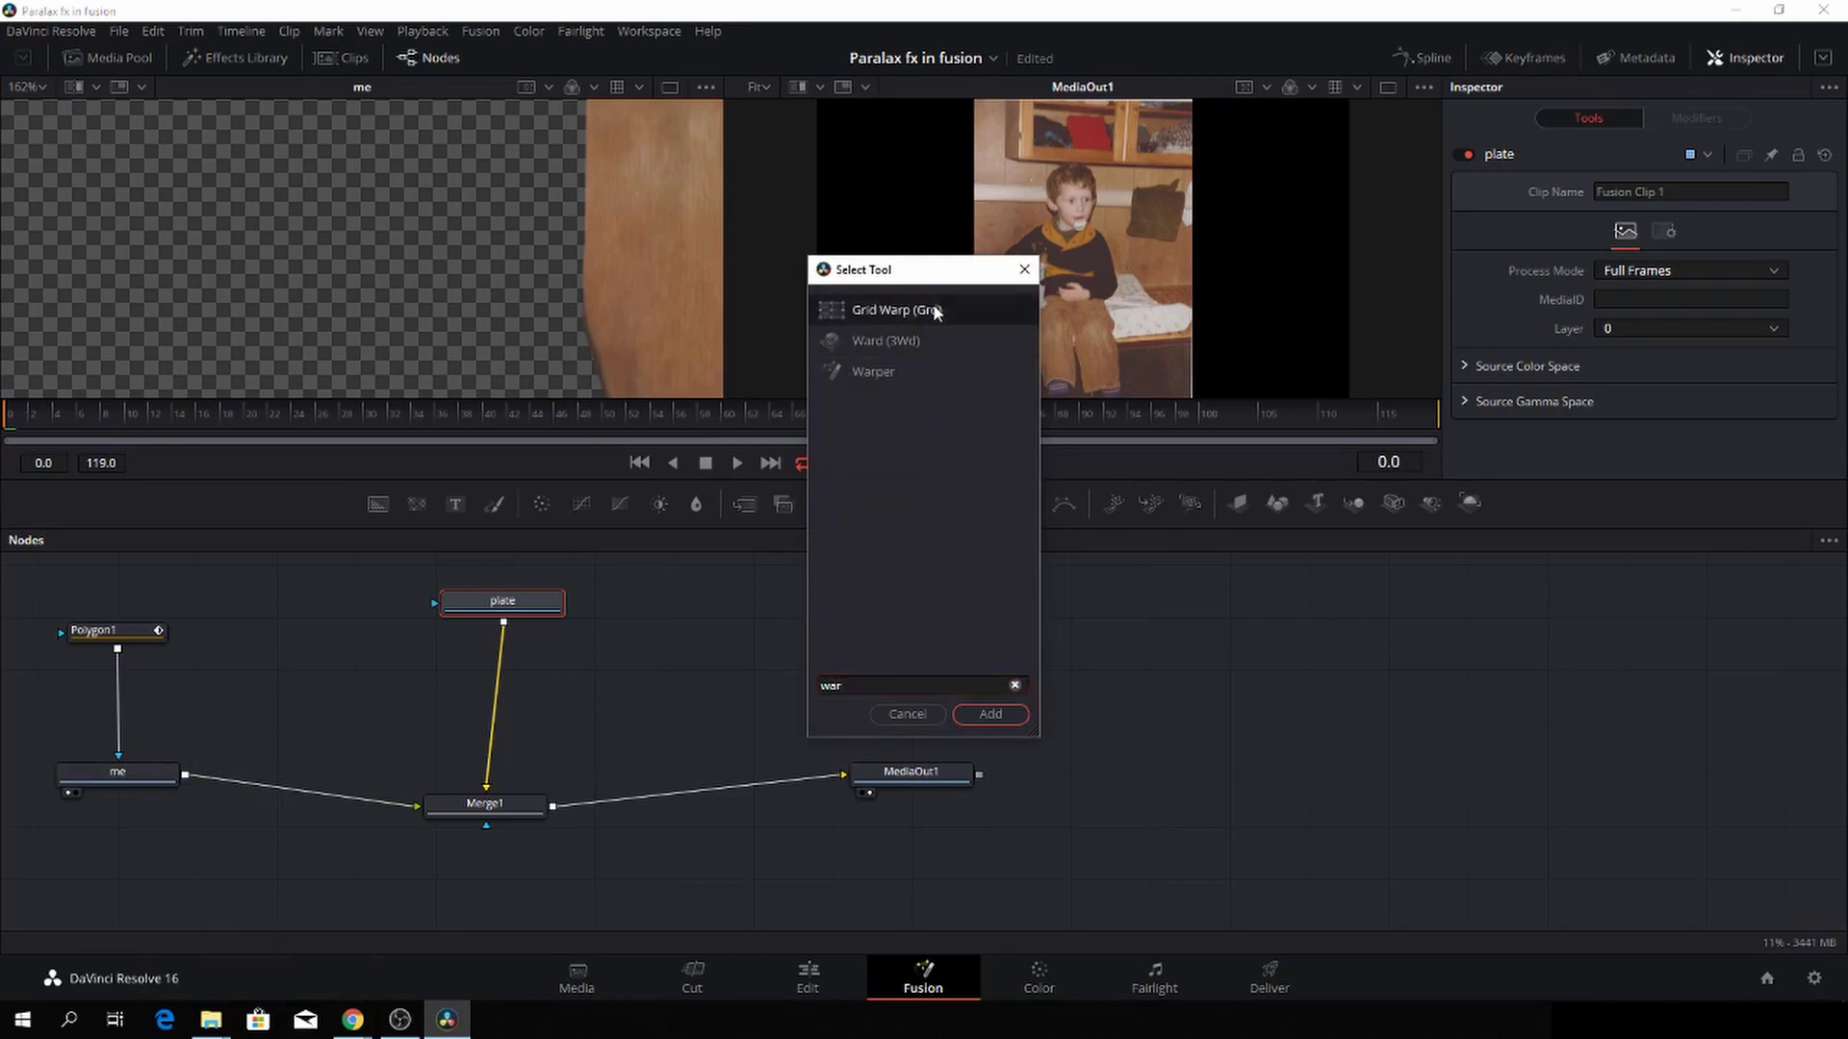
left_click(991, 714)
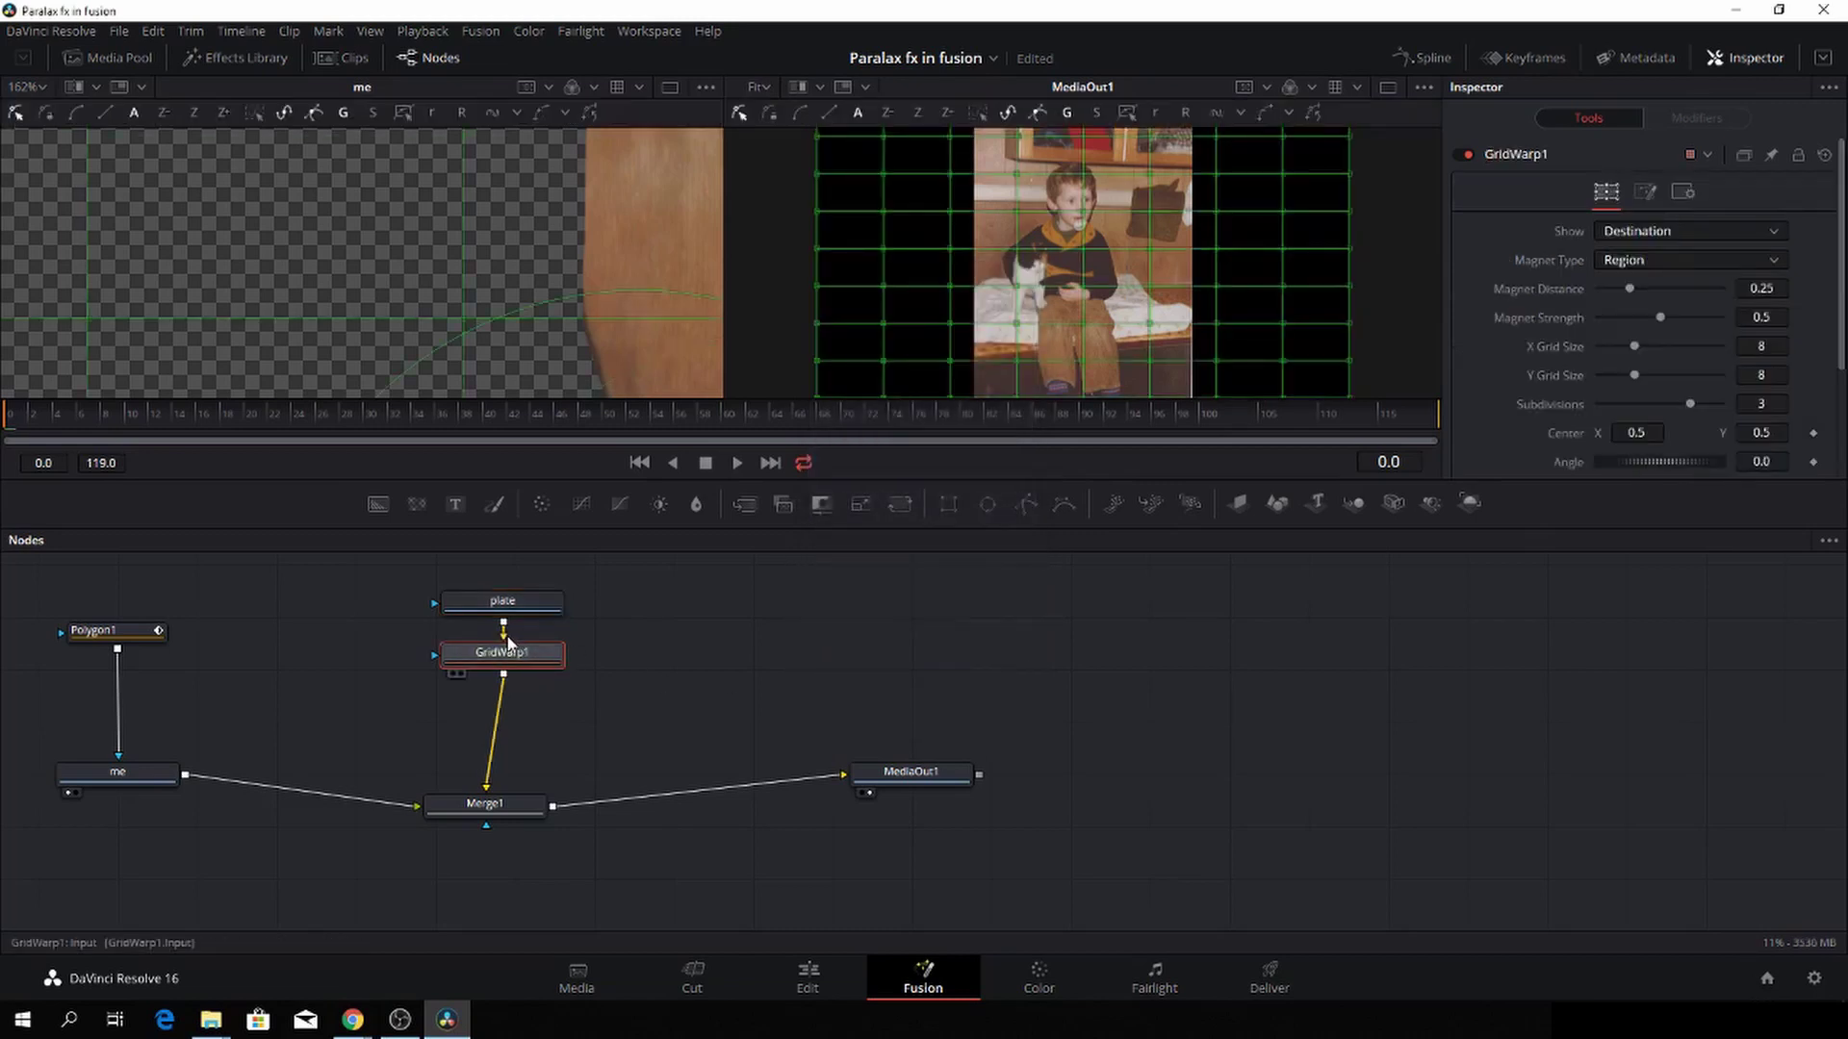
Detach GridWarp1 from the plate branch, keep plate connected to Merge1, and insert GridWarp1 between me and Merge1
left_click_drag(507, 635, 510, 765)
left_click_drag(510, 654, 366, 617)
left_click_drag(573, 601, 486, 787)
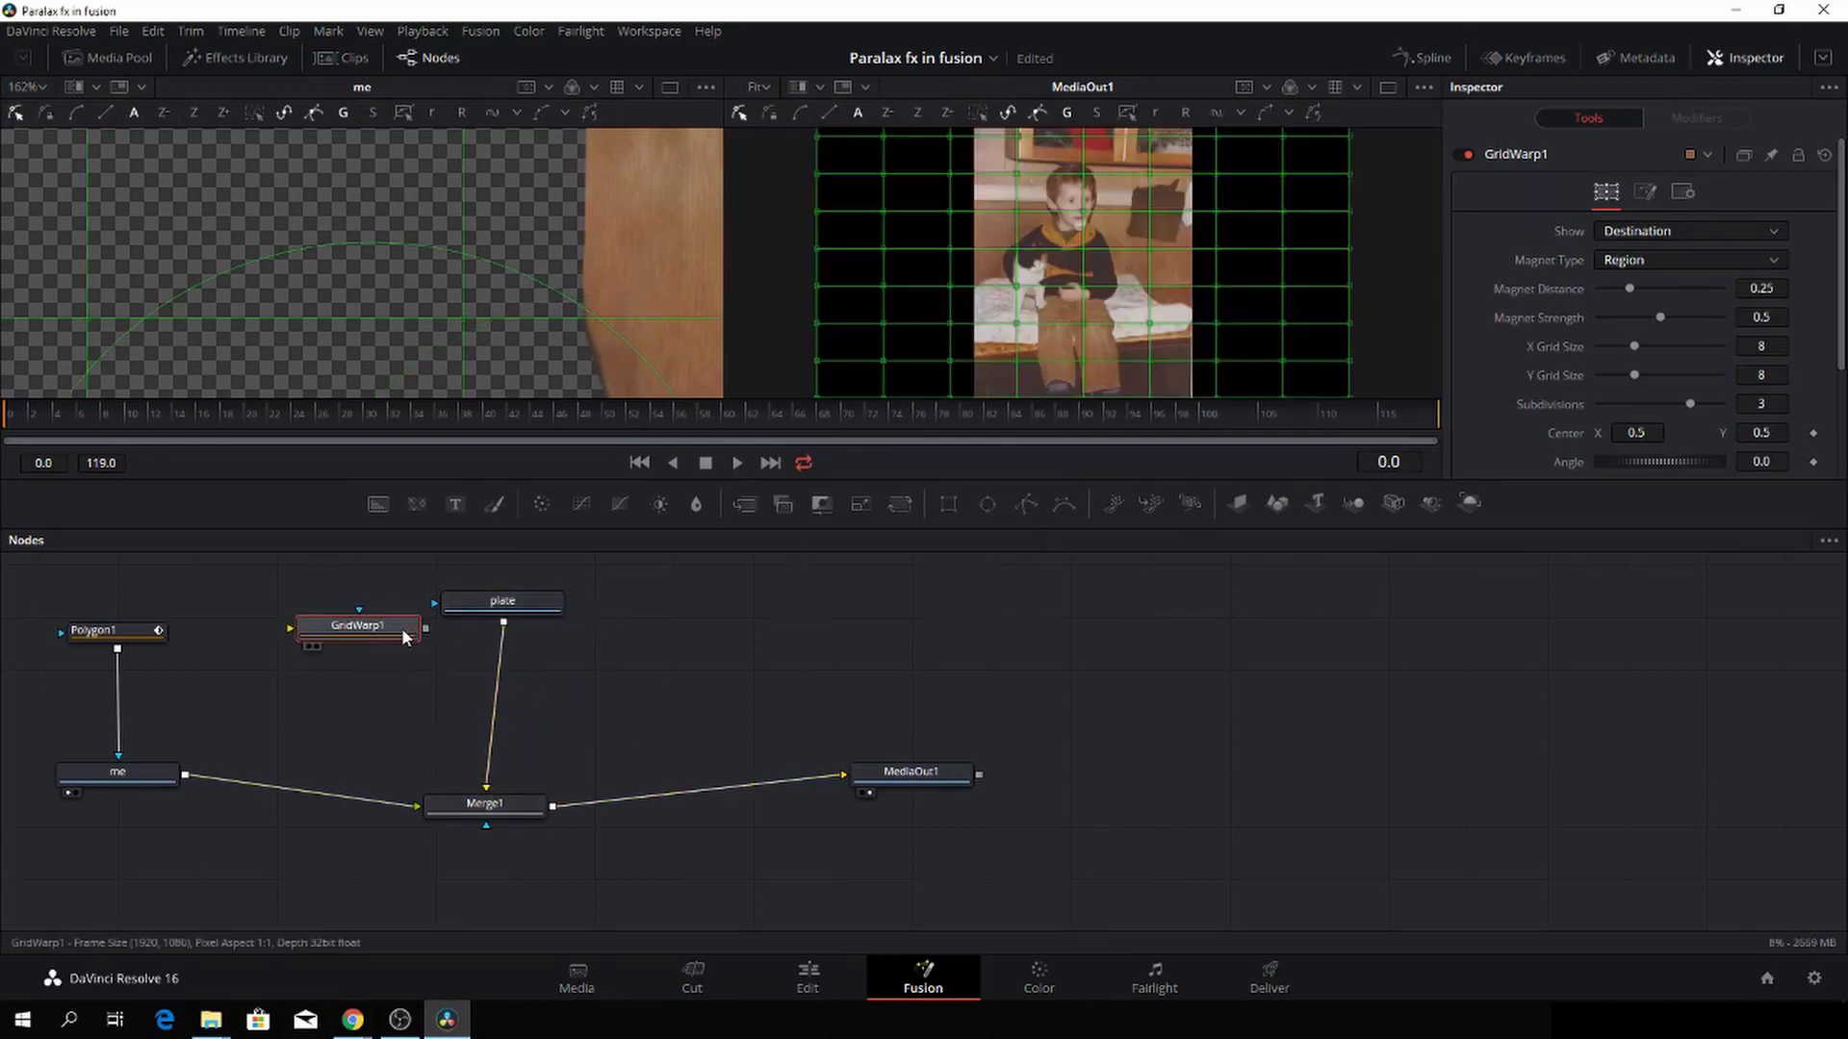
left_click_drag(401, 627, 316, 793)
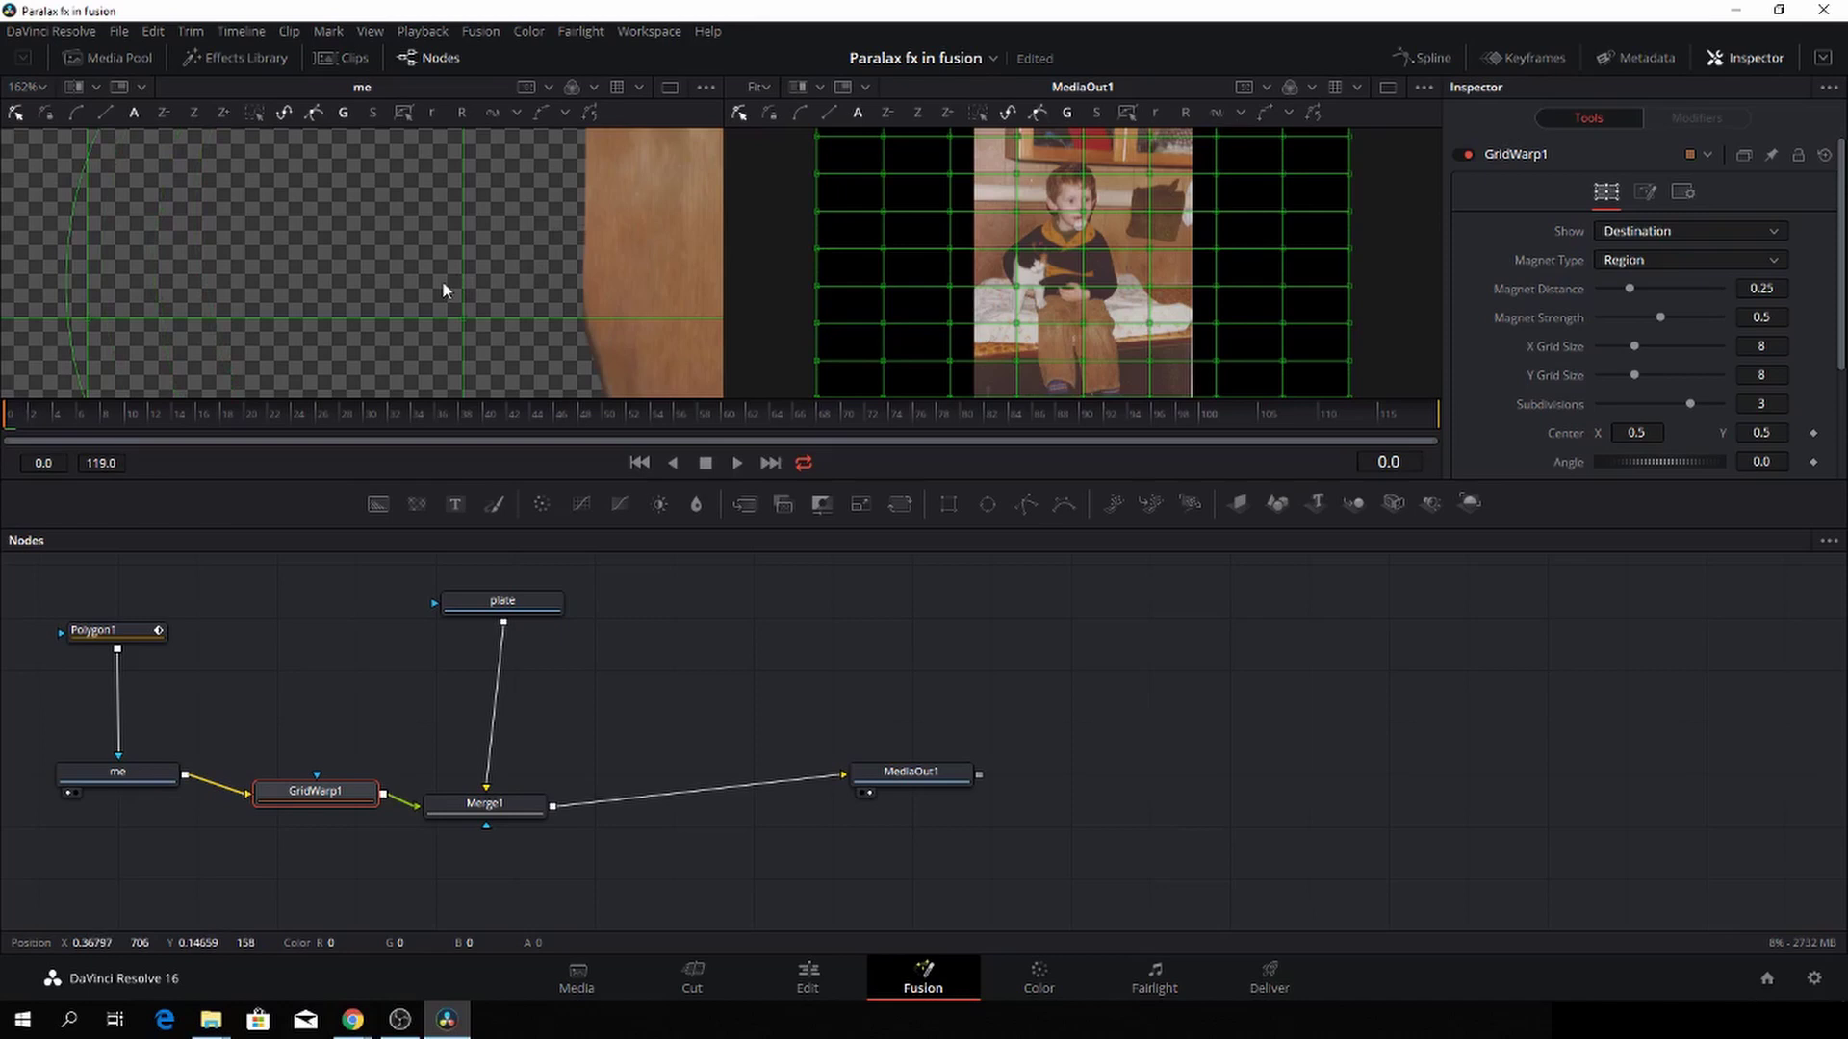
Set the Grid Warp's Magnet Distance to 0.102, Magnet Strength to 0.118, X Grid Size to 9 and Y Grid Size to 11
scroll(598, 276, "up", 2)
scroll(597, 275, "down", 3)
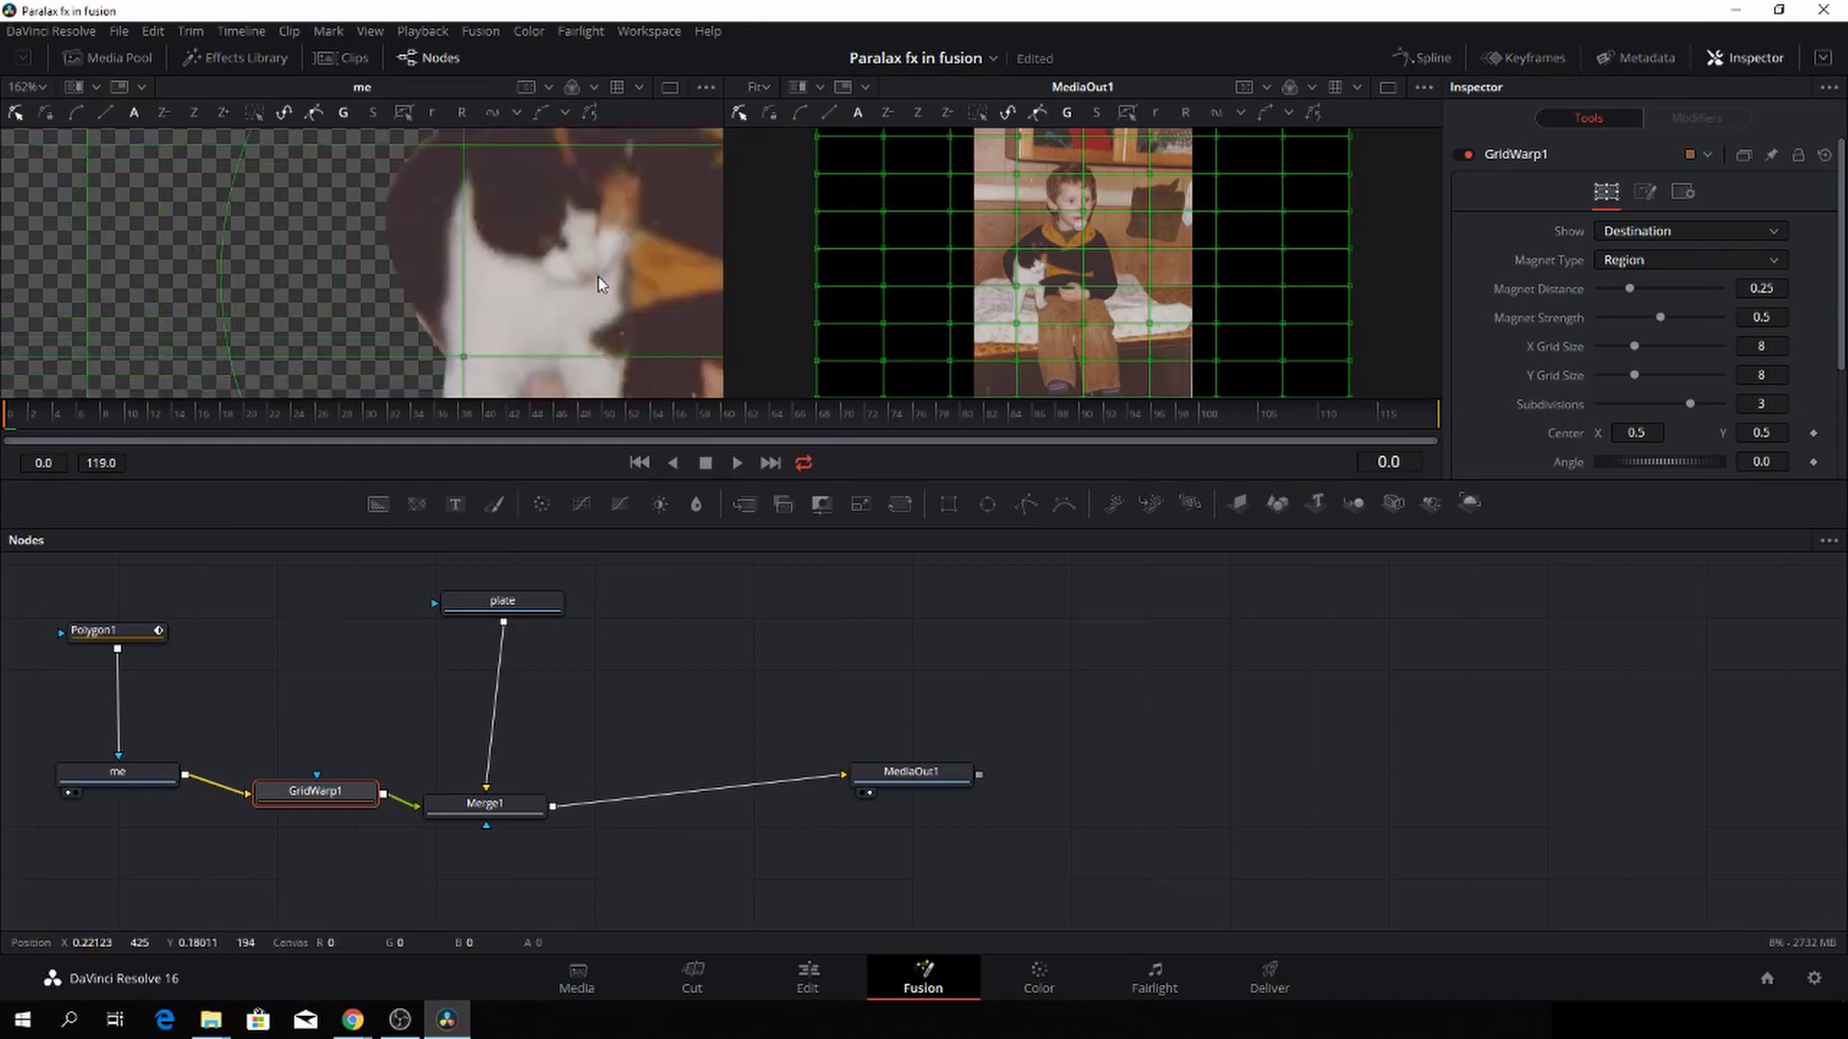
left_click_drag(1638, 289, 1645, 379)
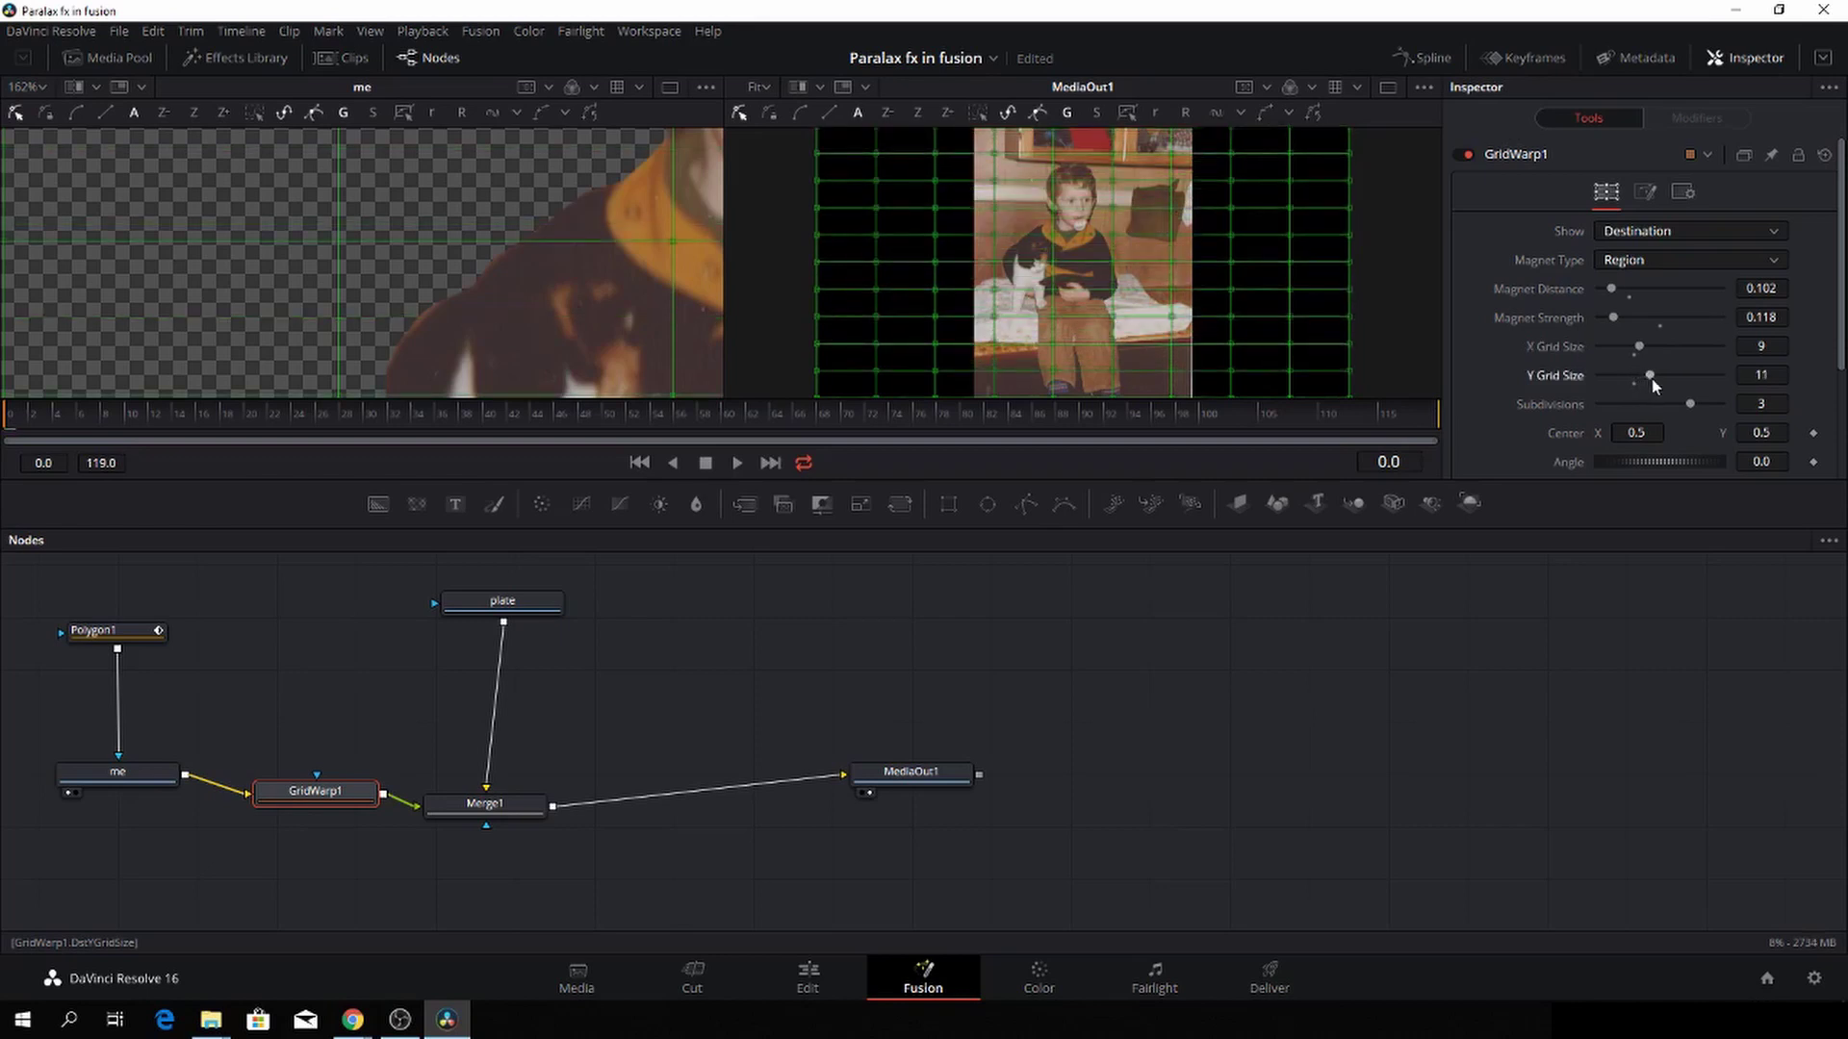
left_click_drag(1639, 347, 1642, 347)
Turn on mesh animation for the Grid Warp at frame 0 and move the playhead to frame 119
scroll(1540, 408, "down", 2)
right_click(1654, 446)
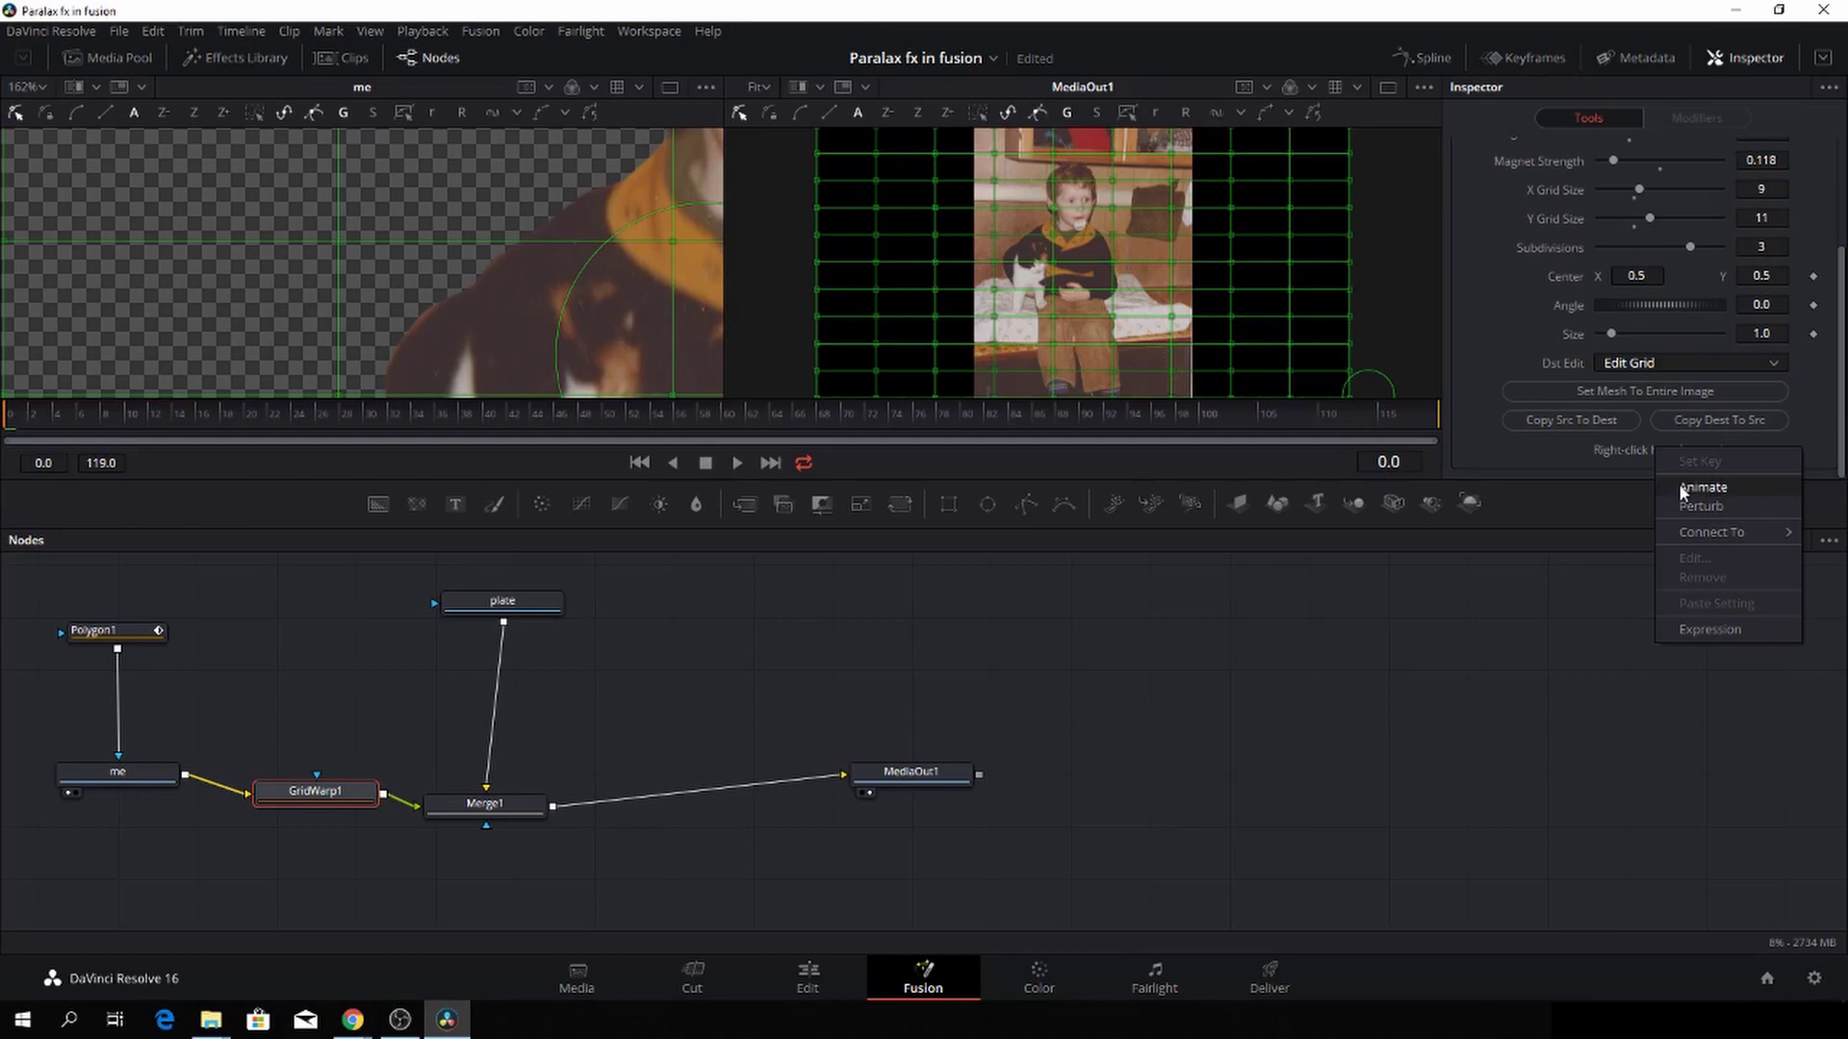
left_click(1681, 489)
left_click(1222, 412)
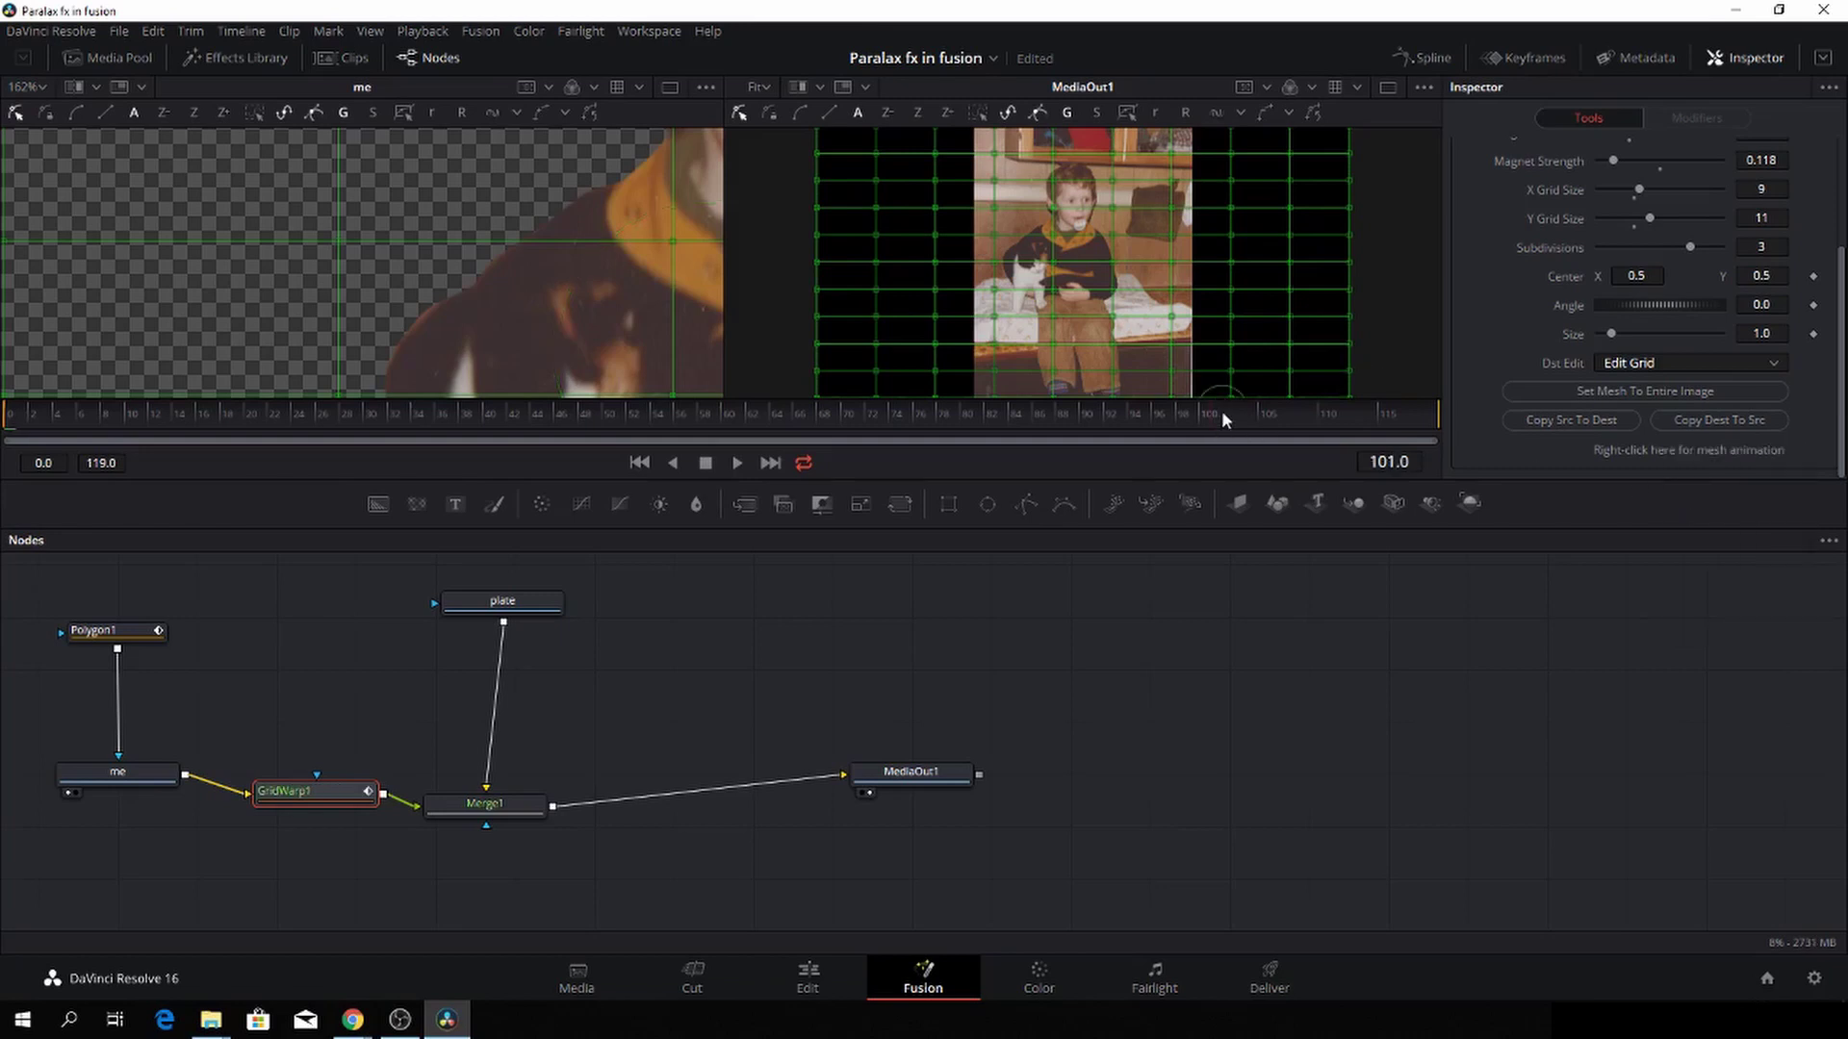
left_click_drag(1221, 410, 1435, 423)
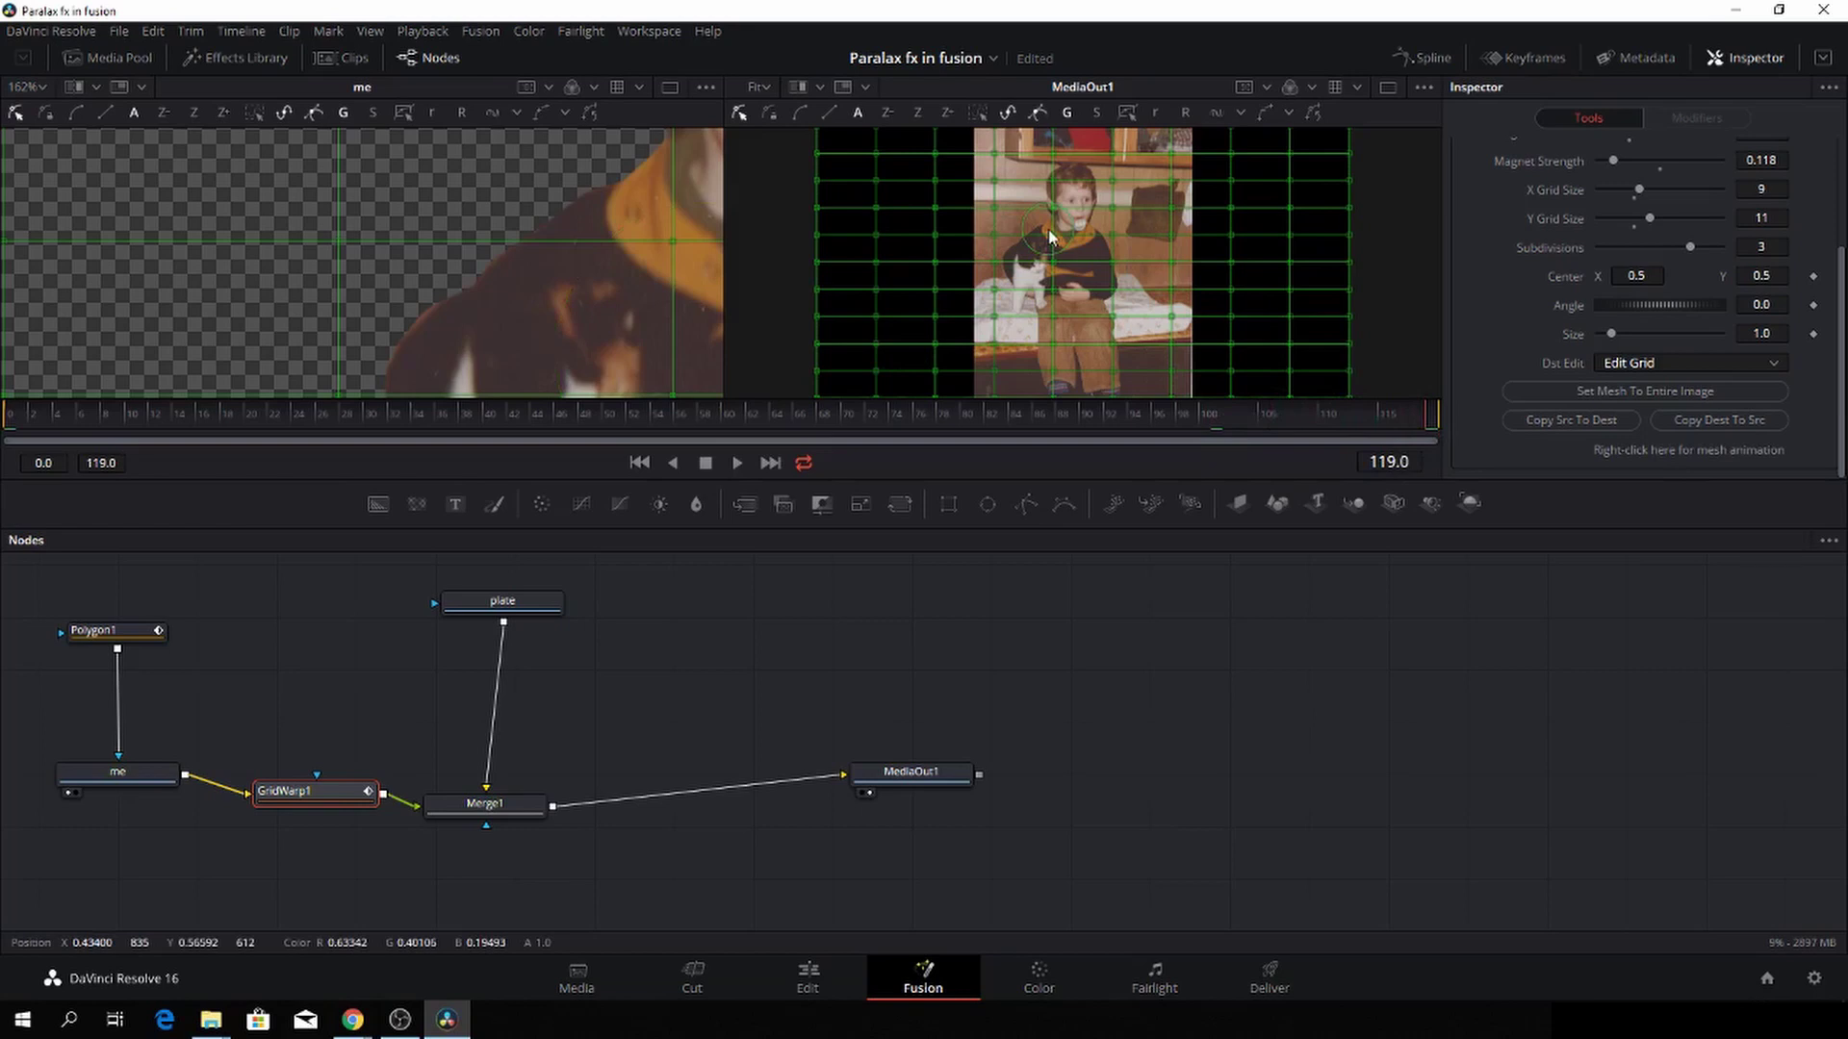
Select the mesh and pull the grid points in the background beside the boy's head toward him
left_click(1054, 182)
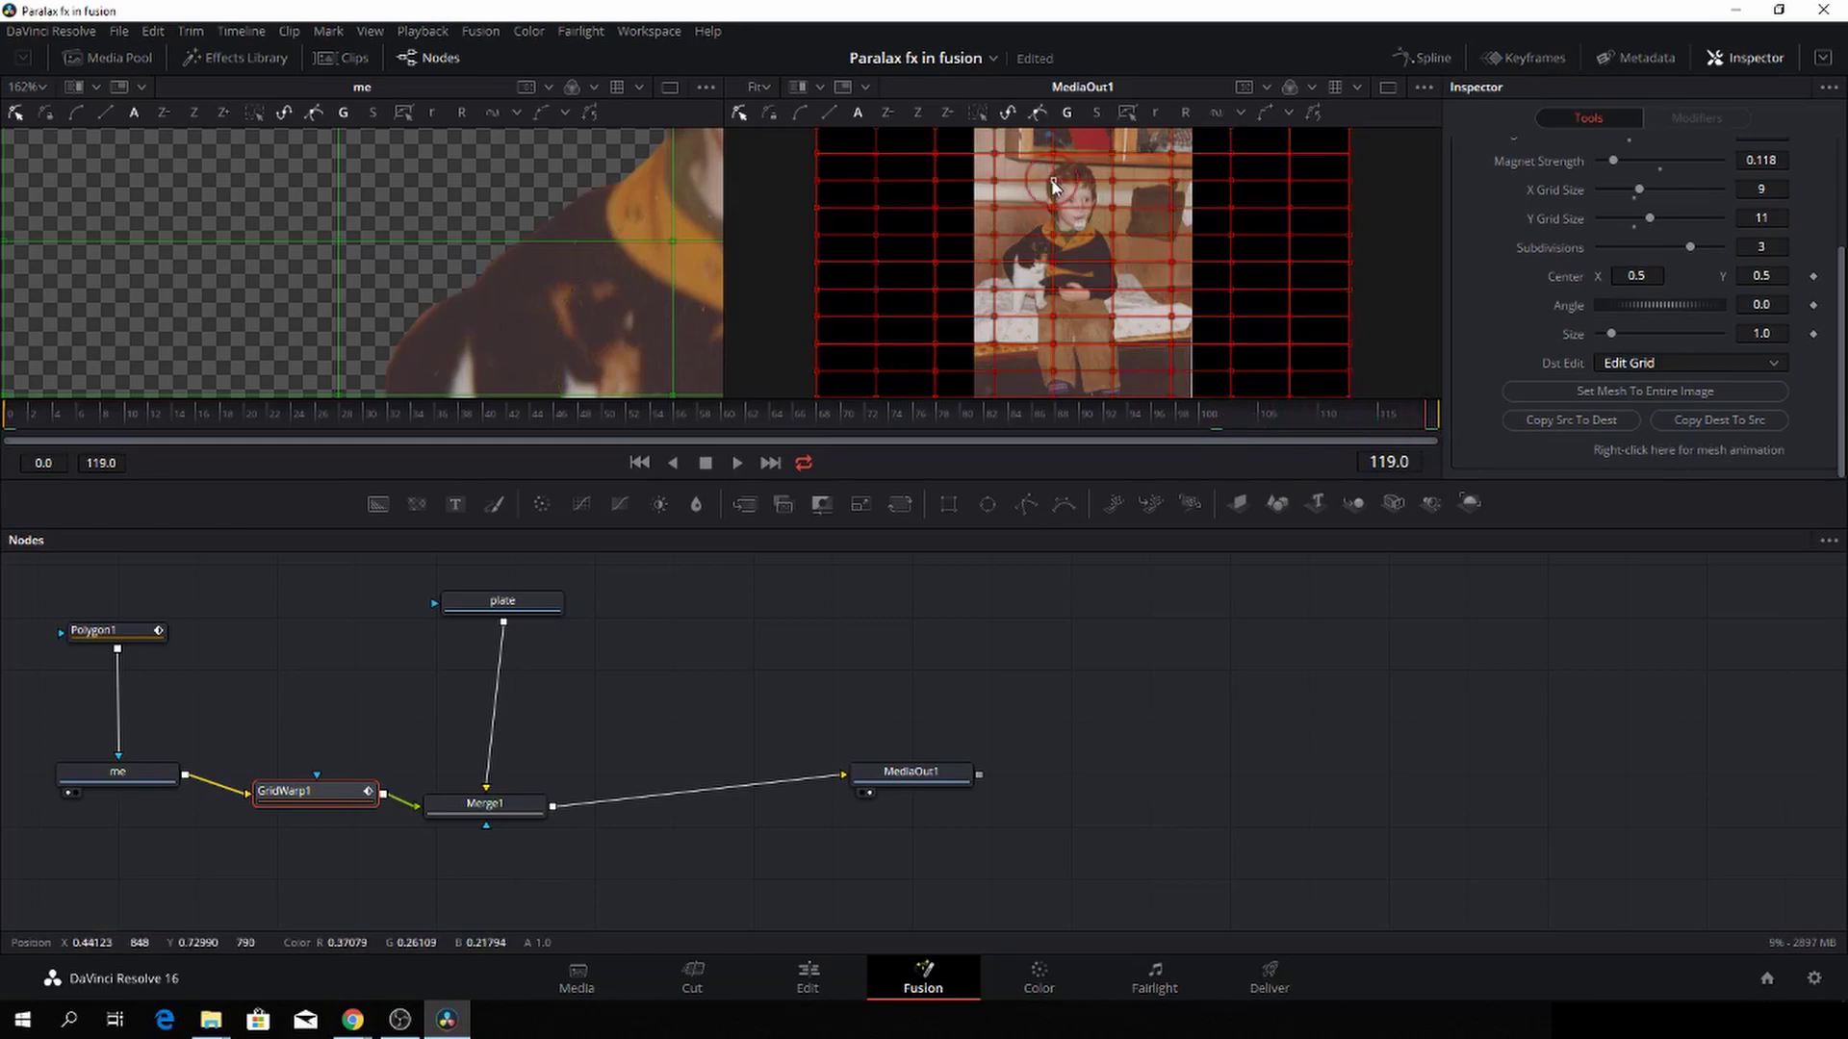
scroll(1053, 185, "up", 4)
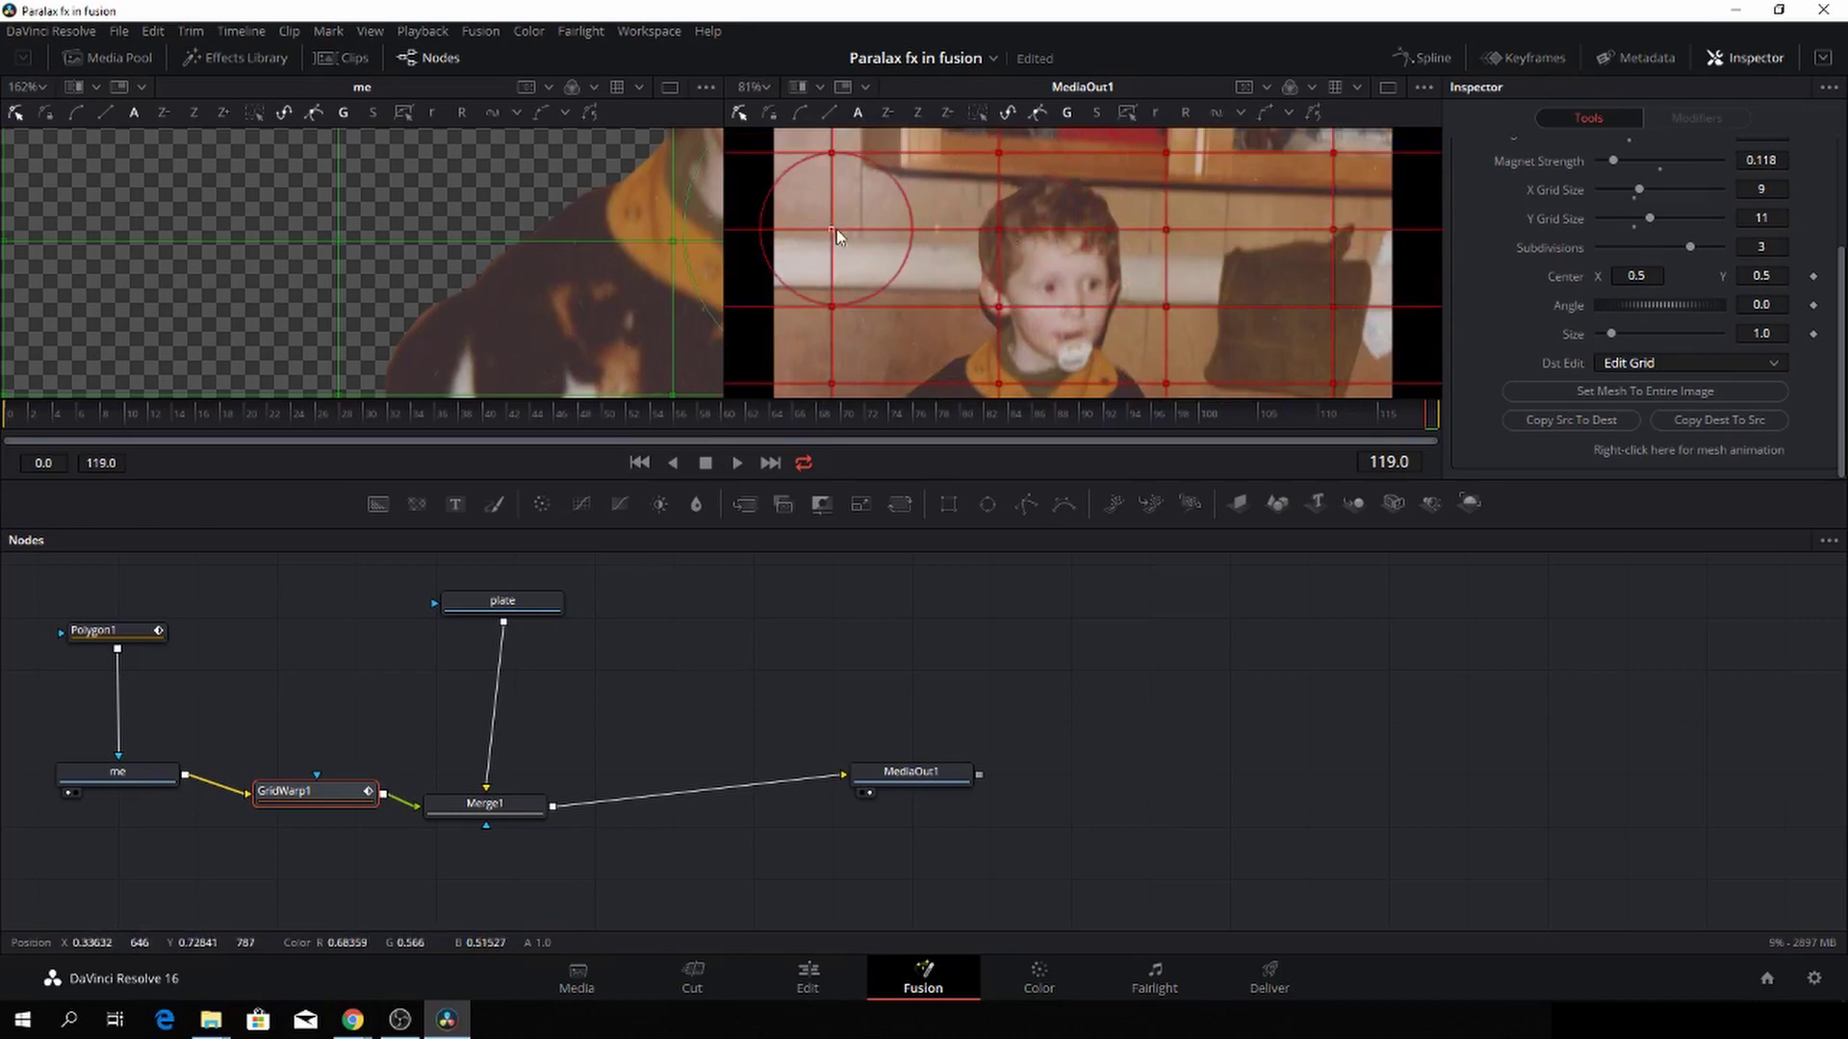
mouse_move(836, 229)
left_mouse_down()
mouse_move(937, 233)
mouse_move(863, 145)
mouse_move(829, 152)
mouse_move(936, 158)
left_mouse_up()
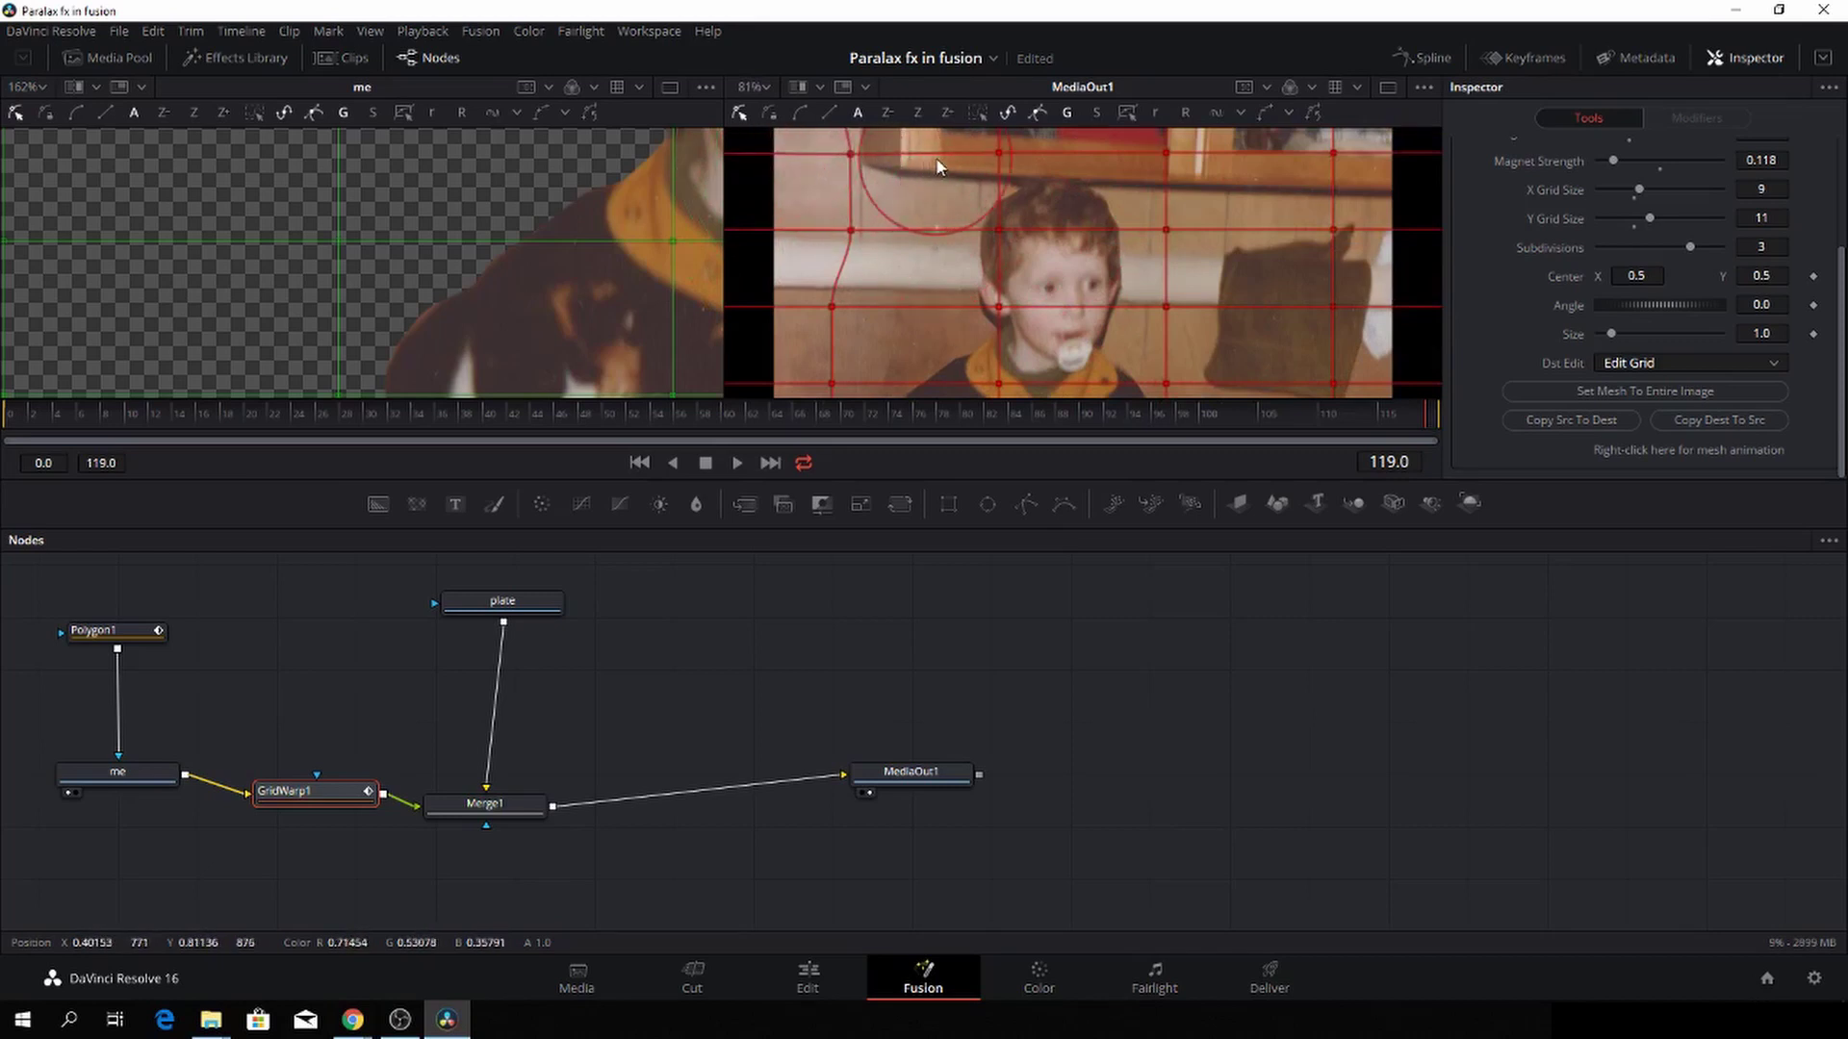
Set the Magnet Distance to 0.071 and nudge the mesh points around the boy's head slightly sideways
scroll(1667, 202, "up", 2)
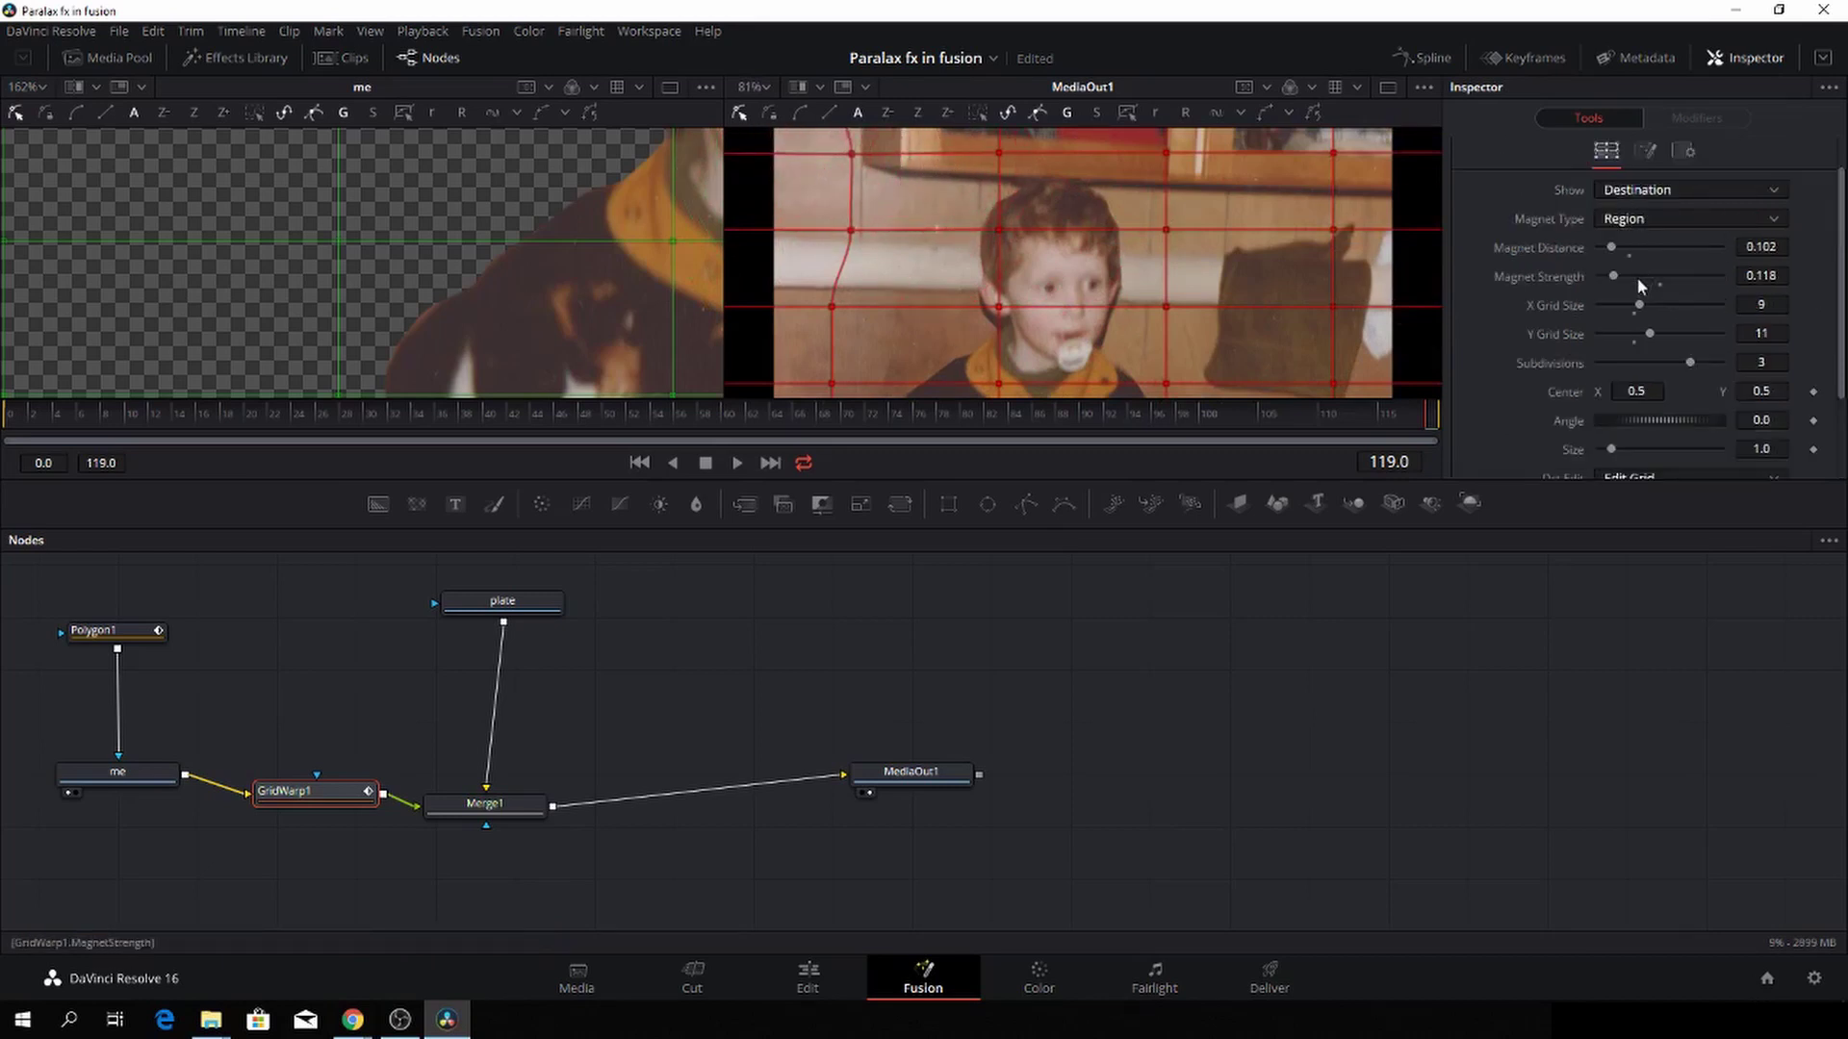
left_click_drag(1613, 251, 1608, 246)
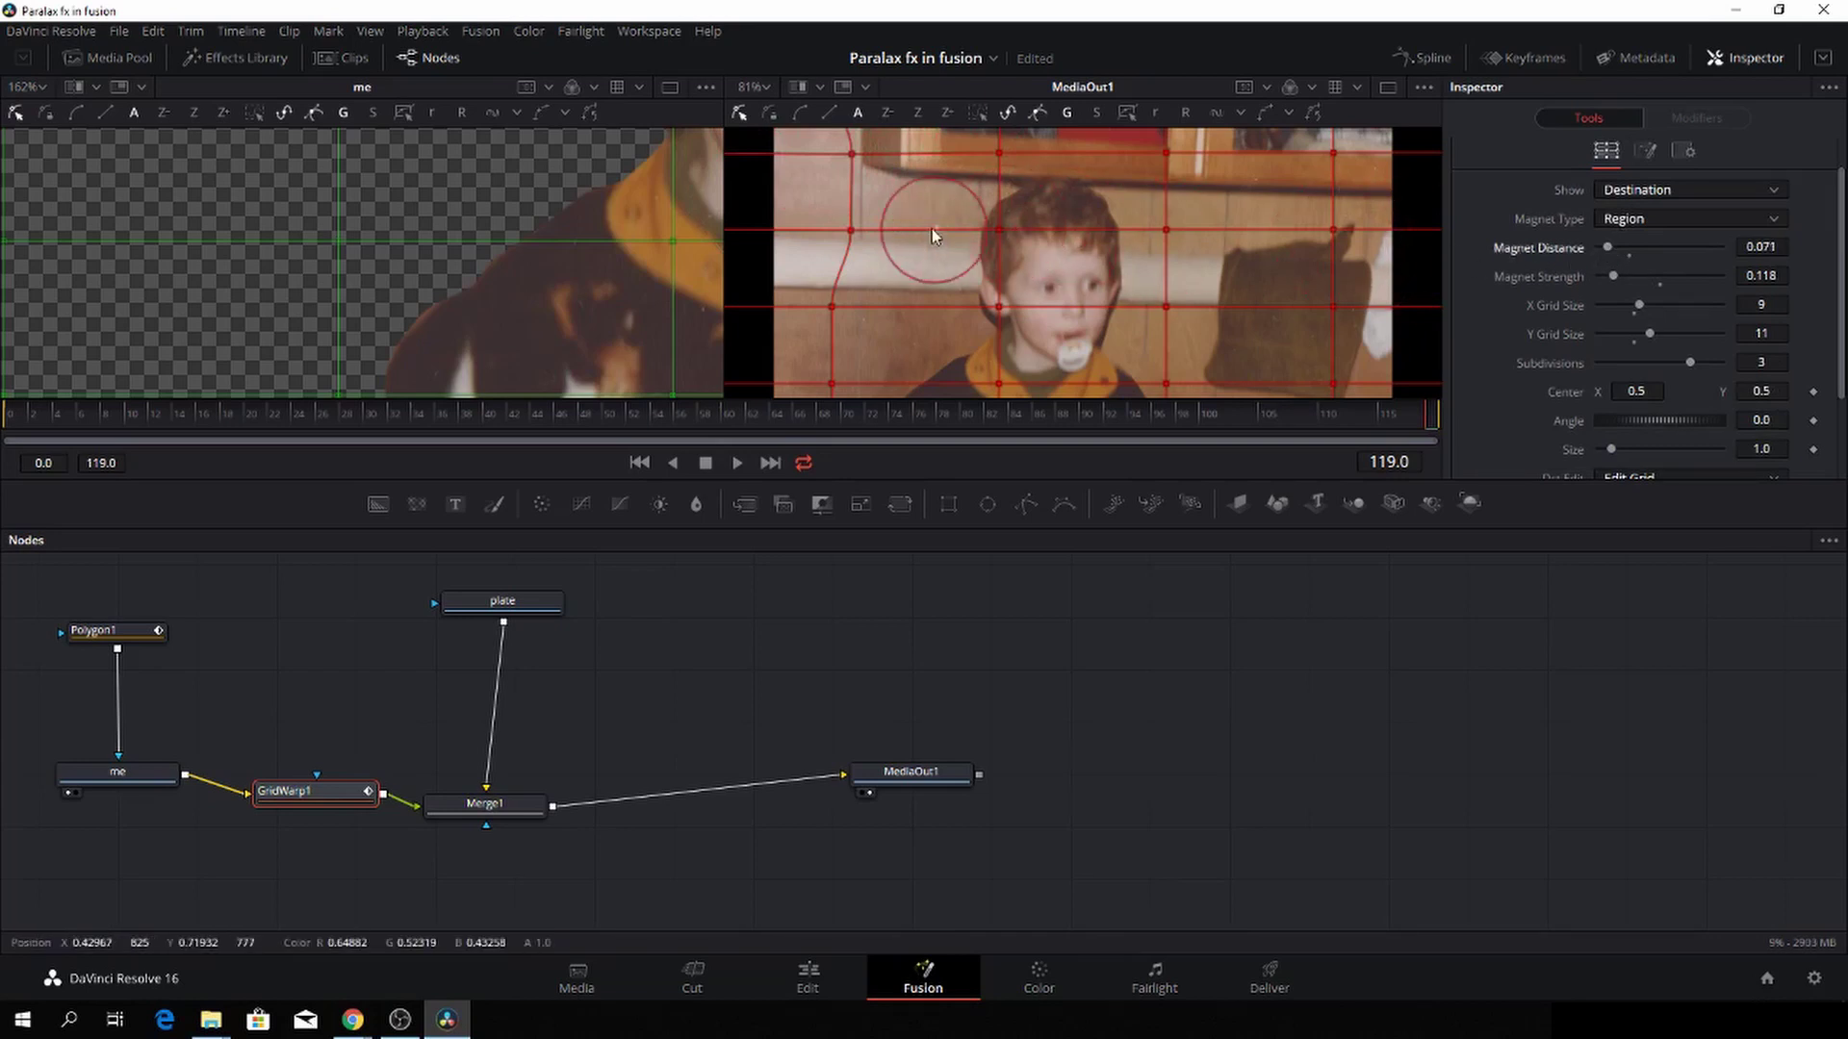
mouse_move(999, 154)
left_mouse_down()
mouse_move(1033, 176)
mouse_move(1022, 160)
left_mouse_up()
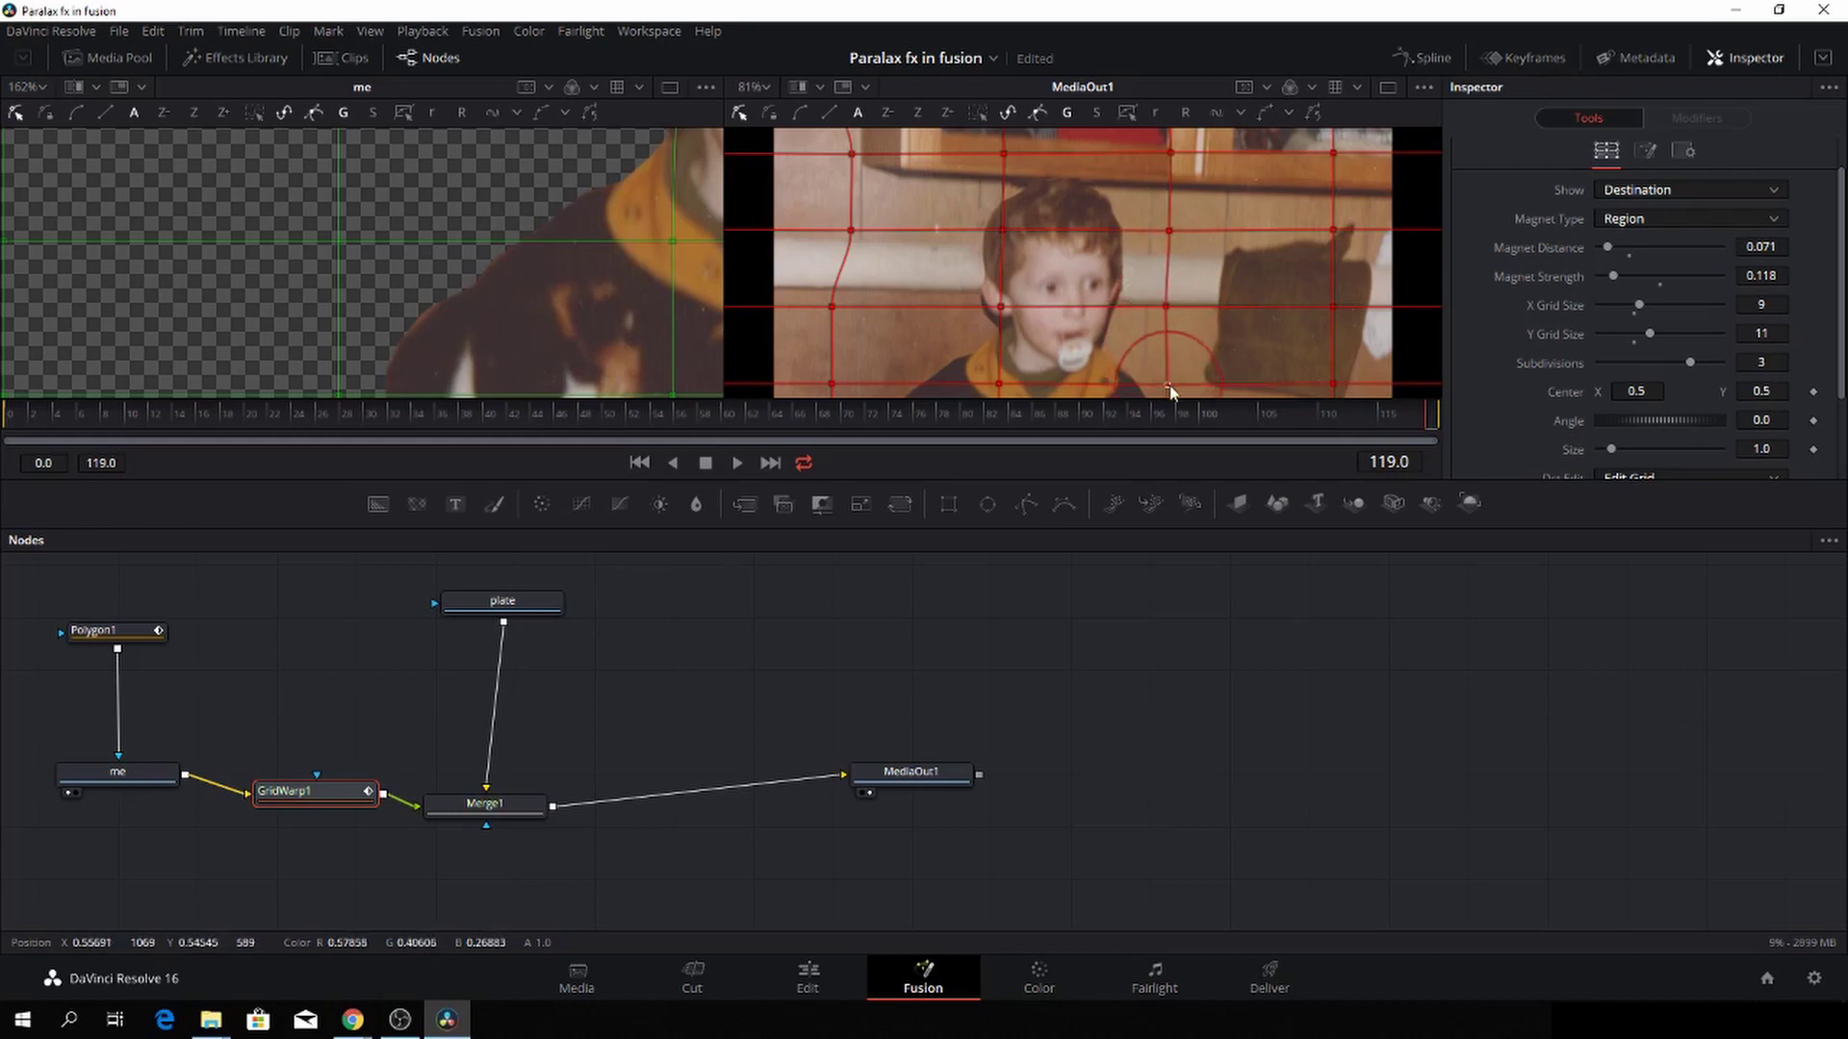
Save the project and nudge the mesh points beside the boy's shoulder and the cat inward toward the body
scroll(1196, 325, "down", 3)
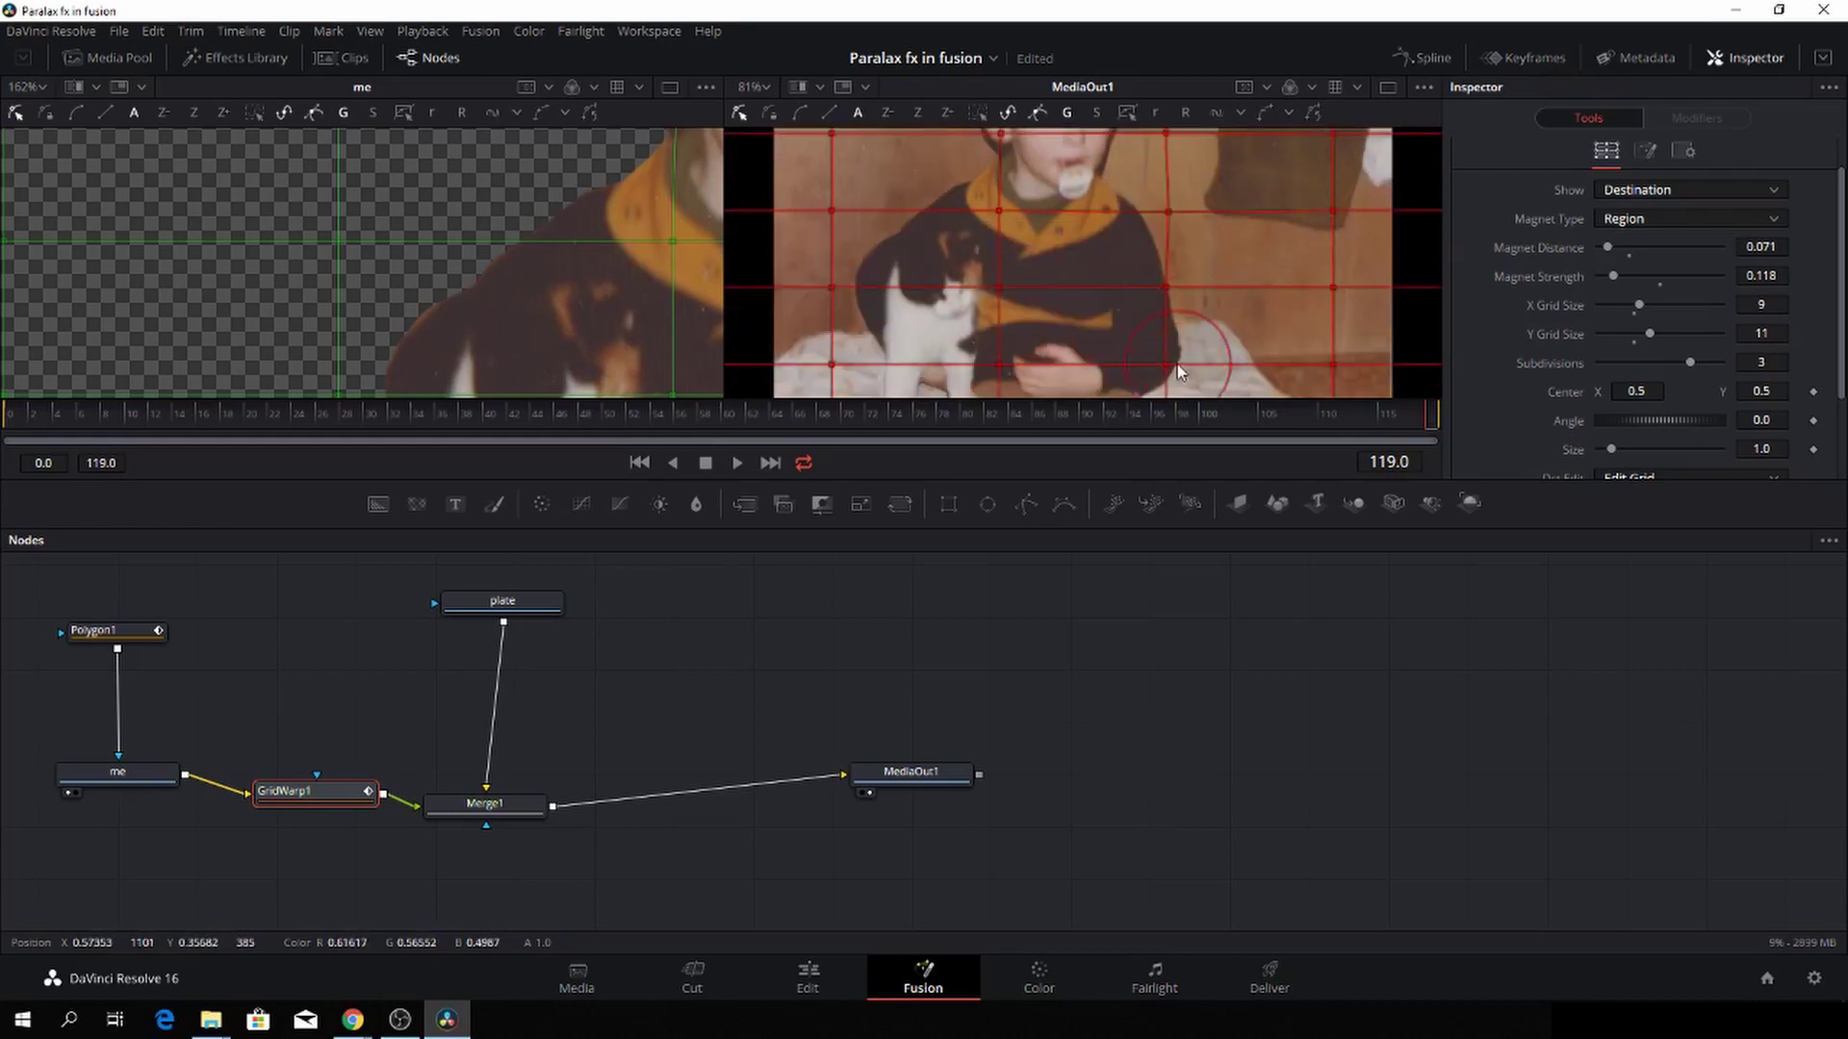
scroll(1074, 334, "down", 1)
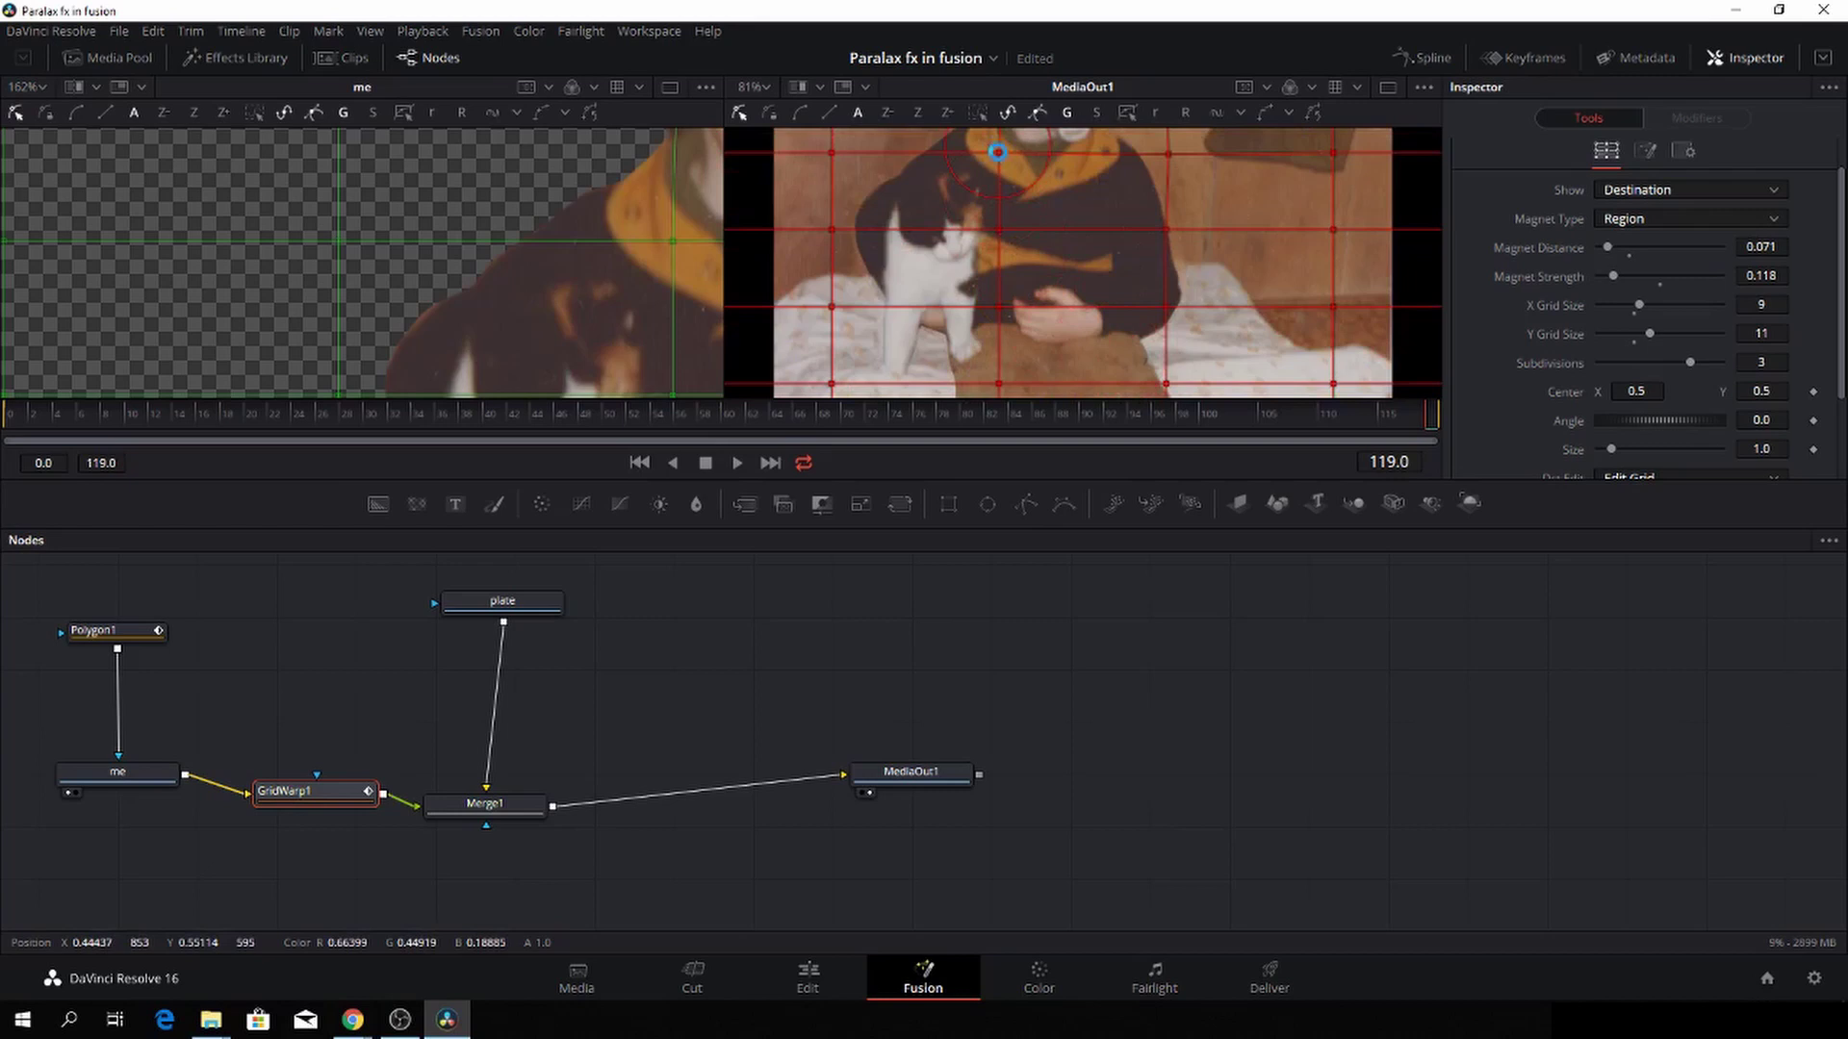
key("ctrl+s")
left_click_drag(833, 223, 857, 223)
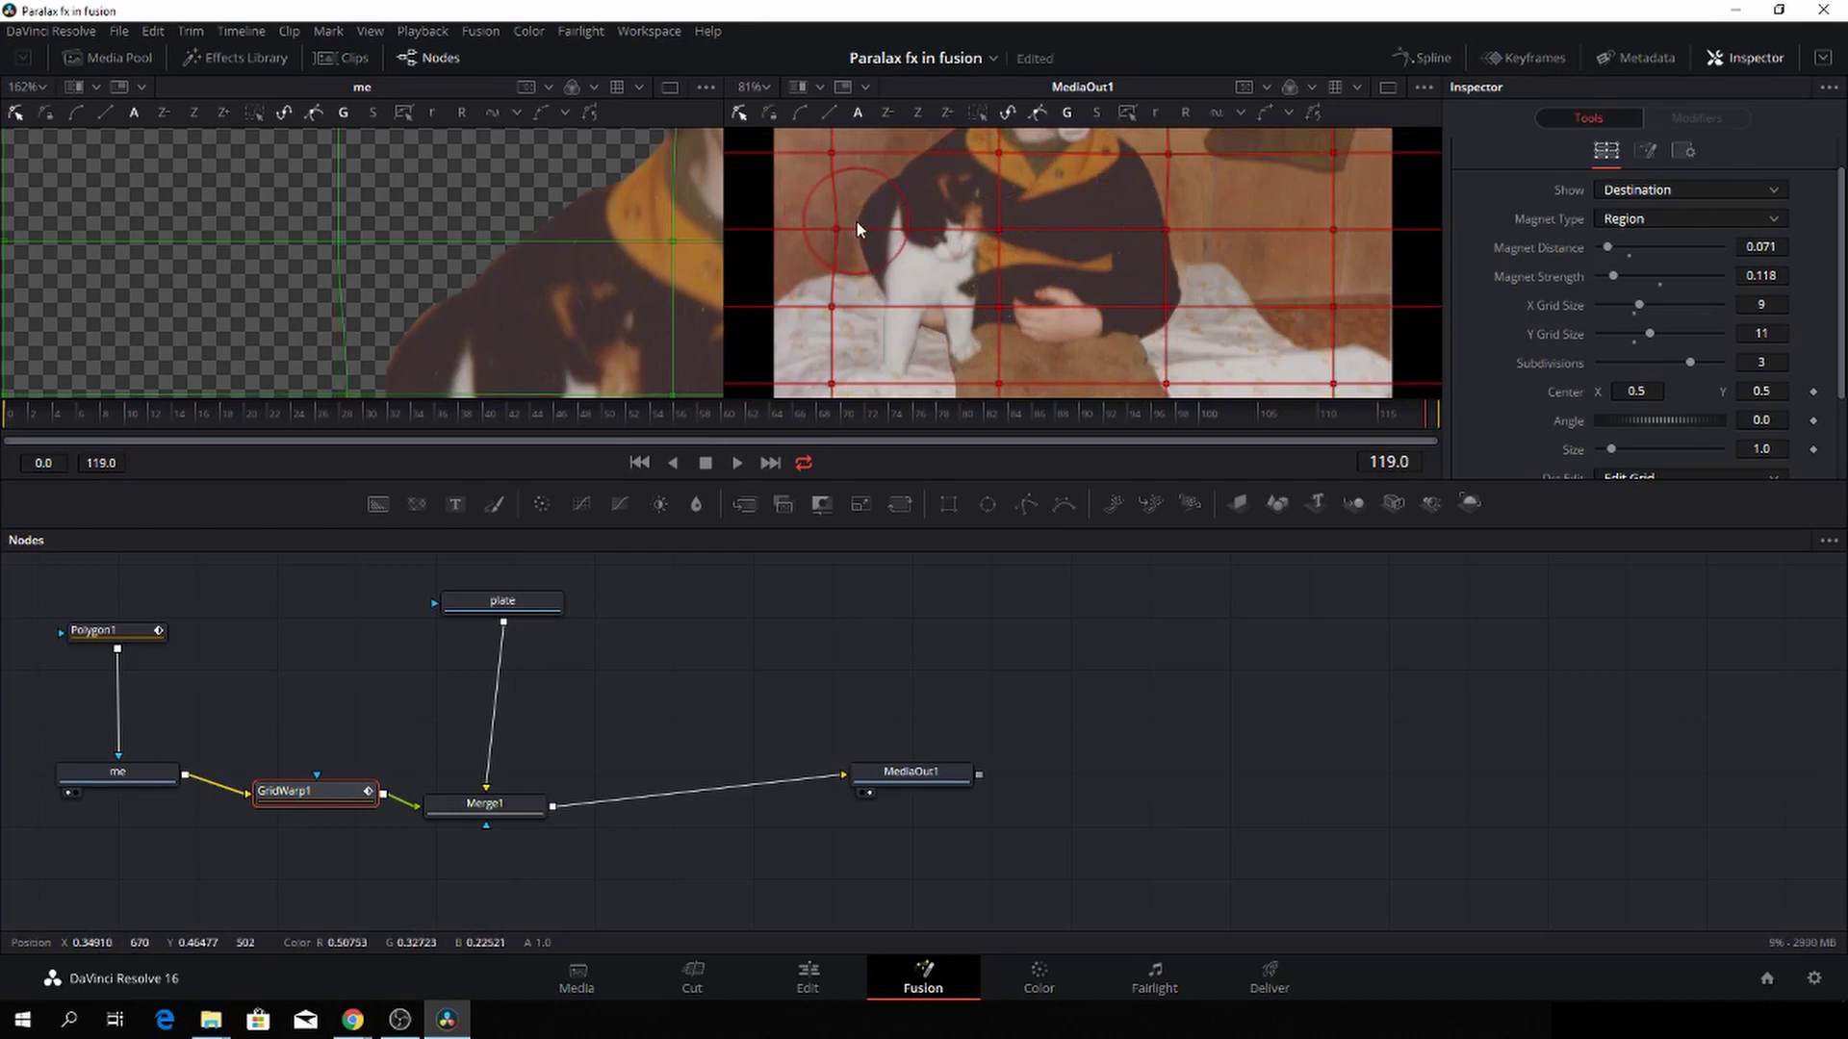
left_click_drag(834, 161, 861, 167)
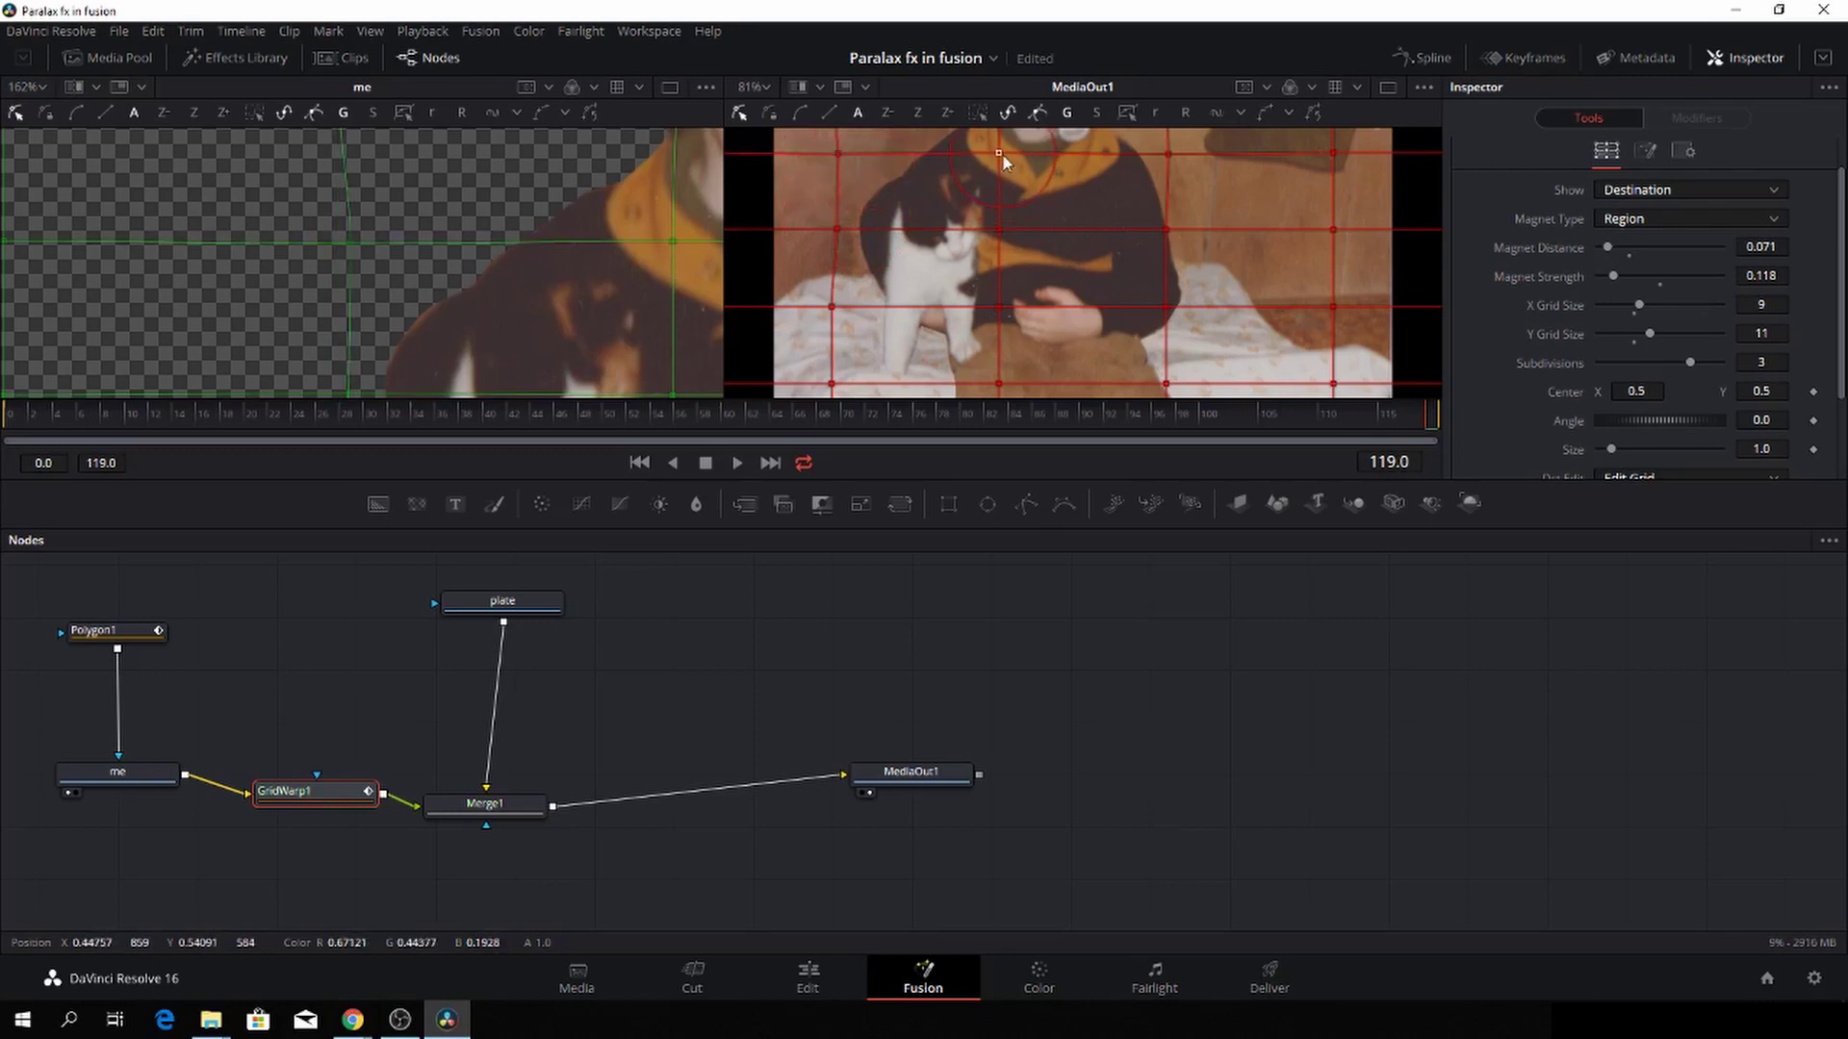
Set the Magnet Distance to 0.055 and nudge the mesh point beside the boy's lower leg upward
left_click_drag(1613, 251, 1608, 247)
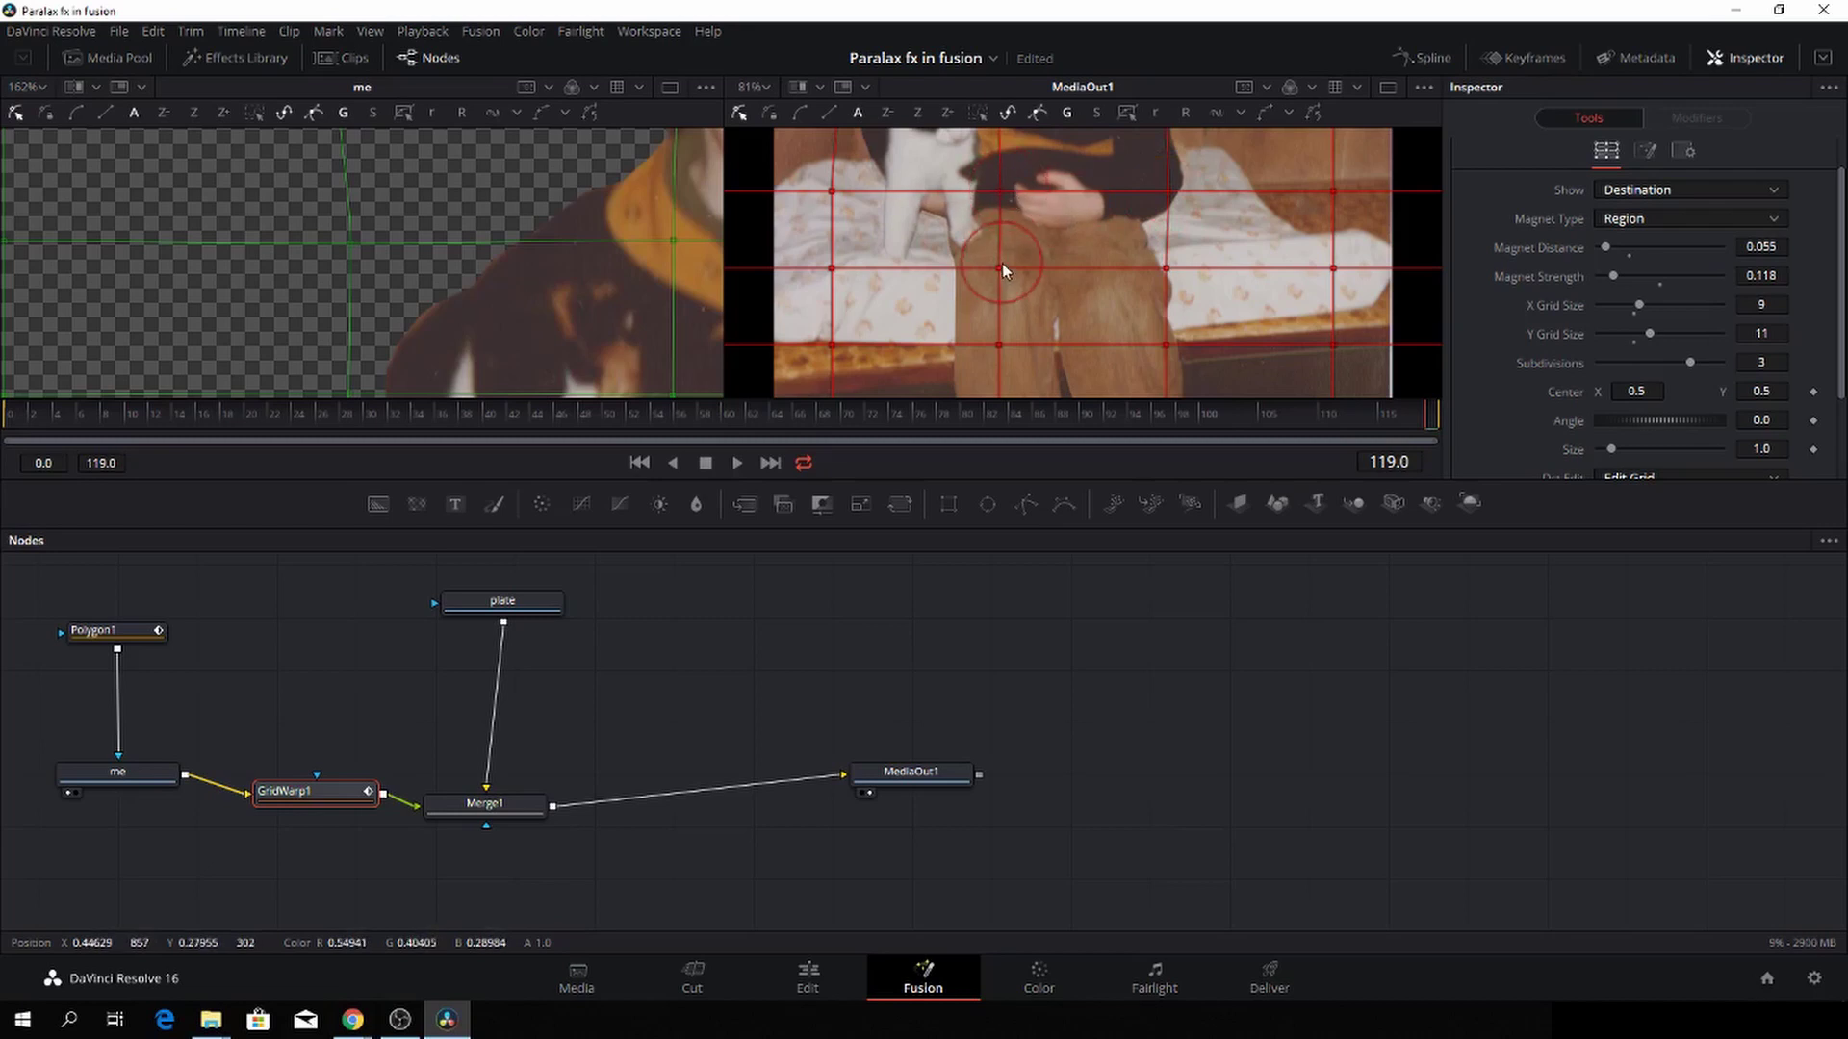
scroll(1002, 262, "down", 3)
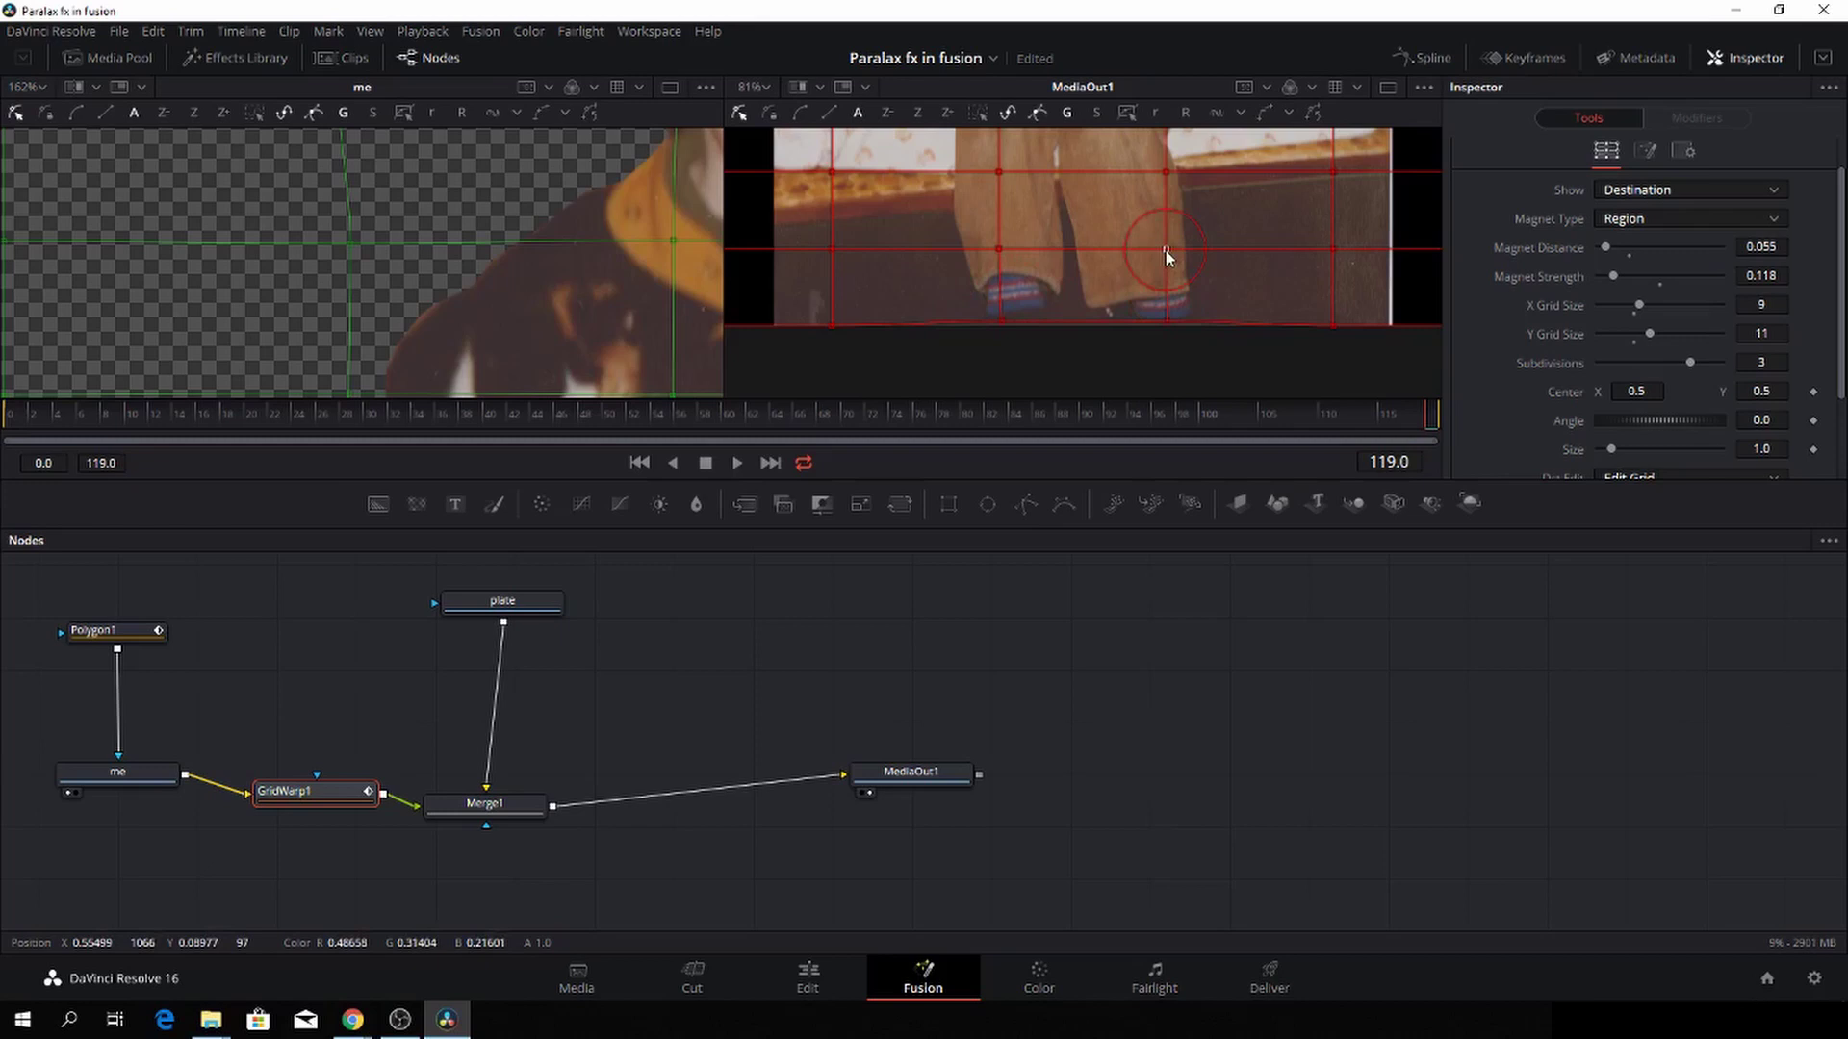
left_click_drag(1167, 247, 1169, 230)
Nudge the mesh points on the bed beside the cat slightly toward the boy and undo the last unwanted changes
scroll(1058, 245, "up", 2)
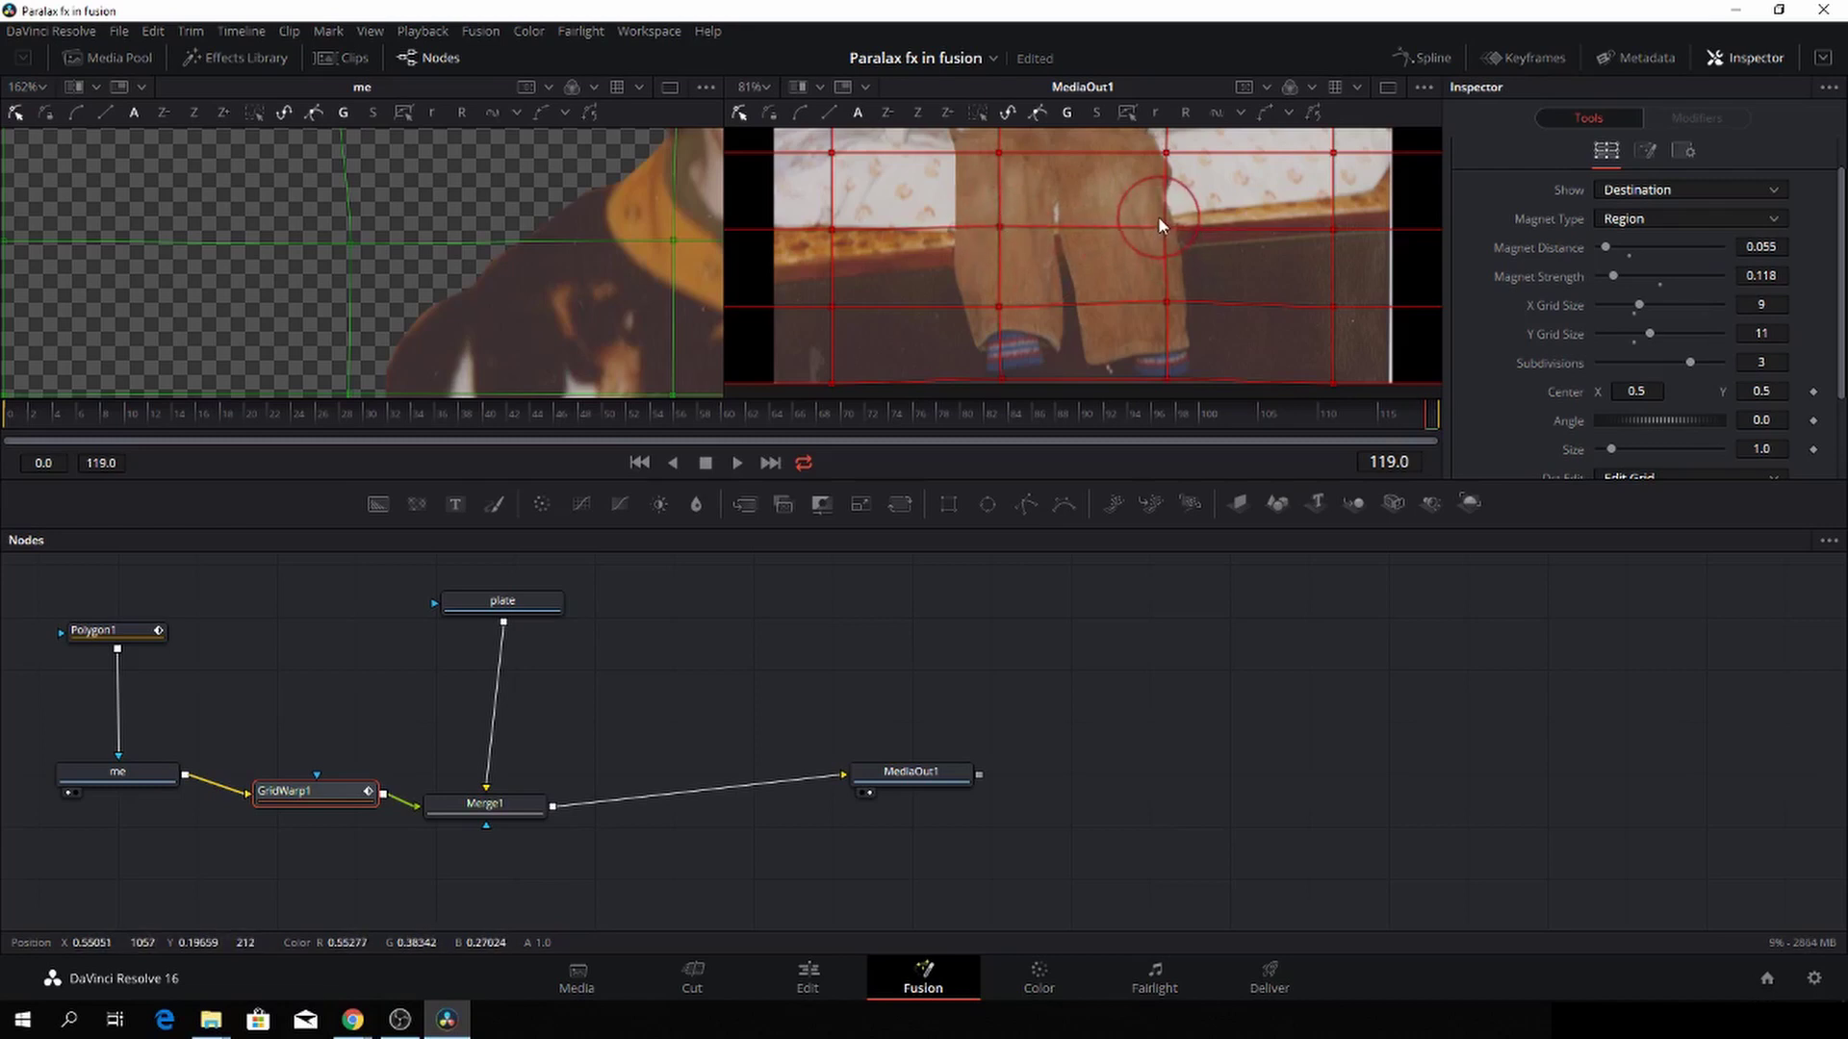
scroll(1174, 223, "up", 2)
scroll(1184, 288, "up", 2)
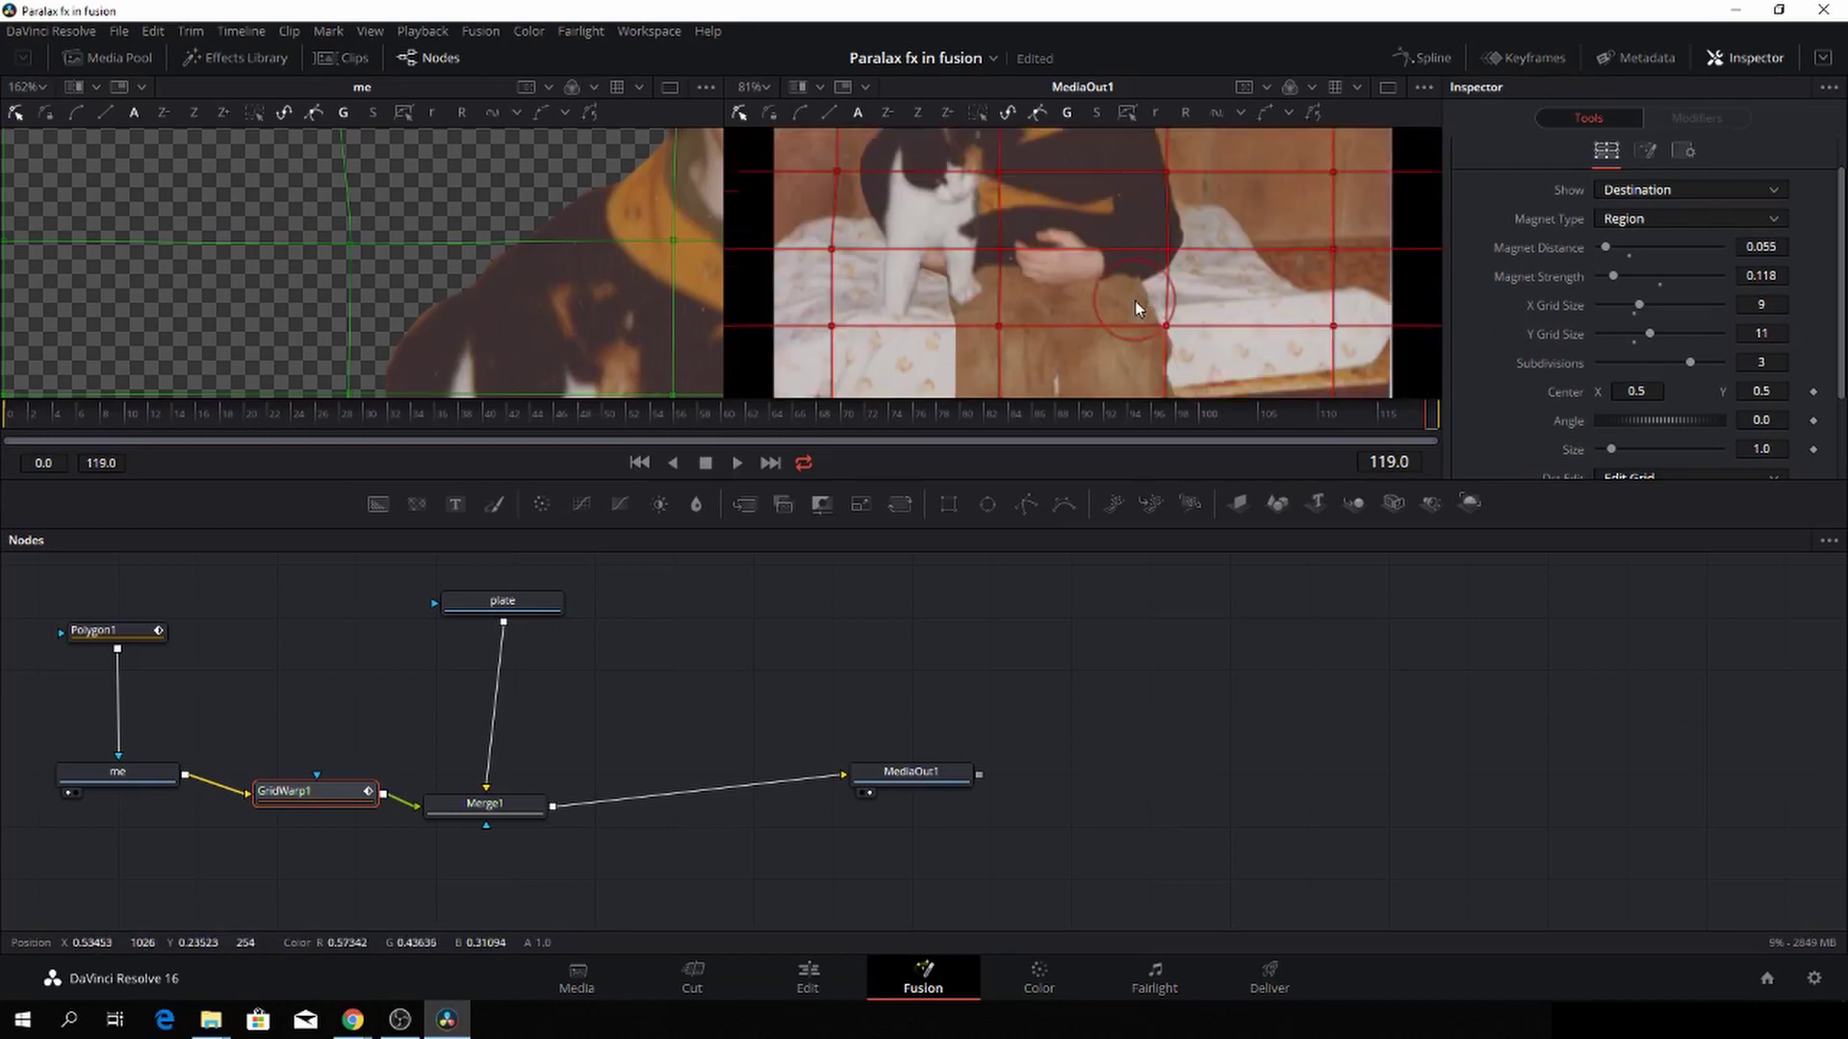
scroll(936, 366, "up", 2)
scroll(933, 366, "down", 2)
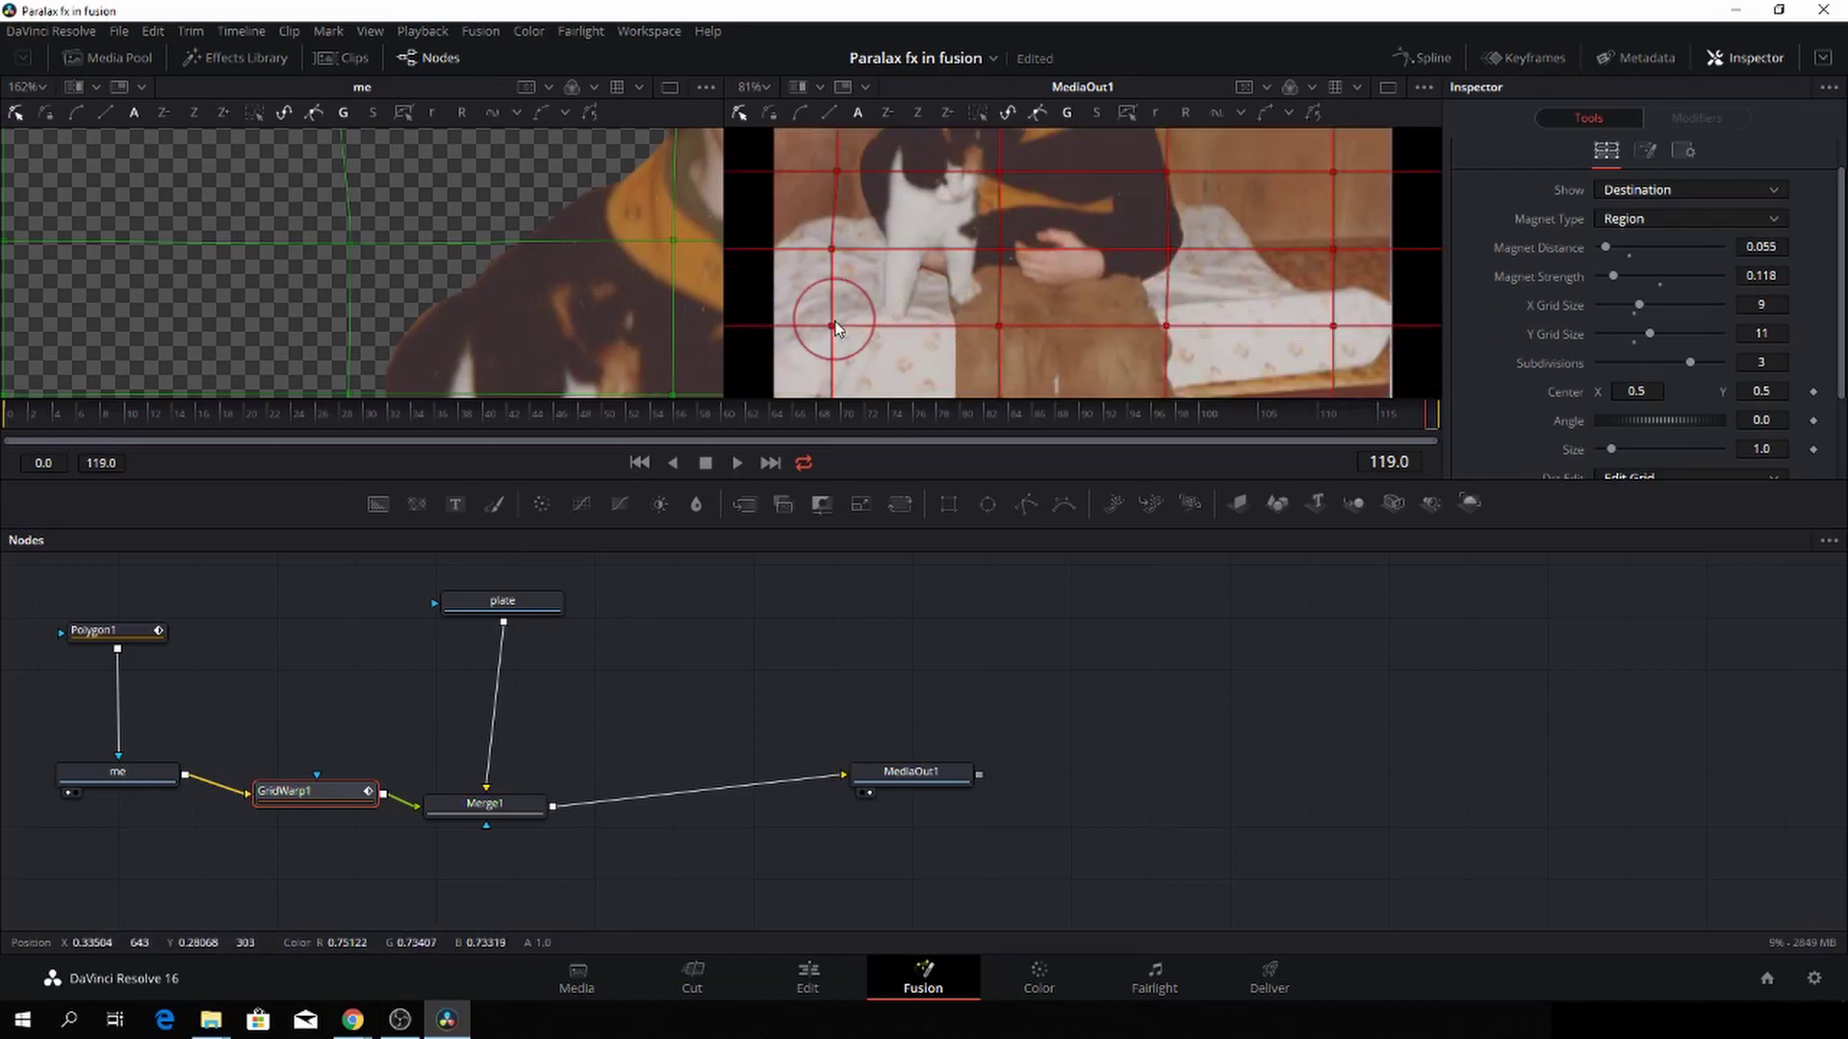
left_click_drag(838, 321, 851, 315)
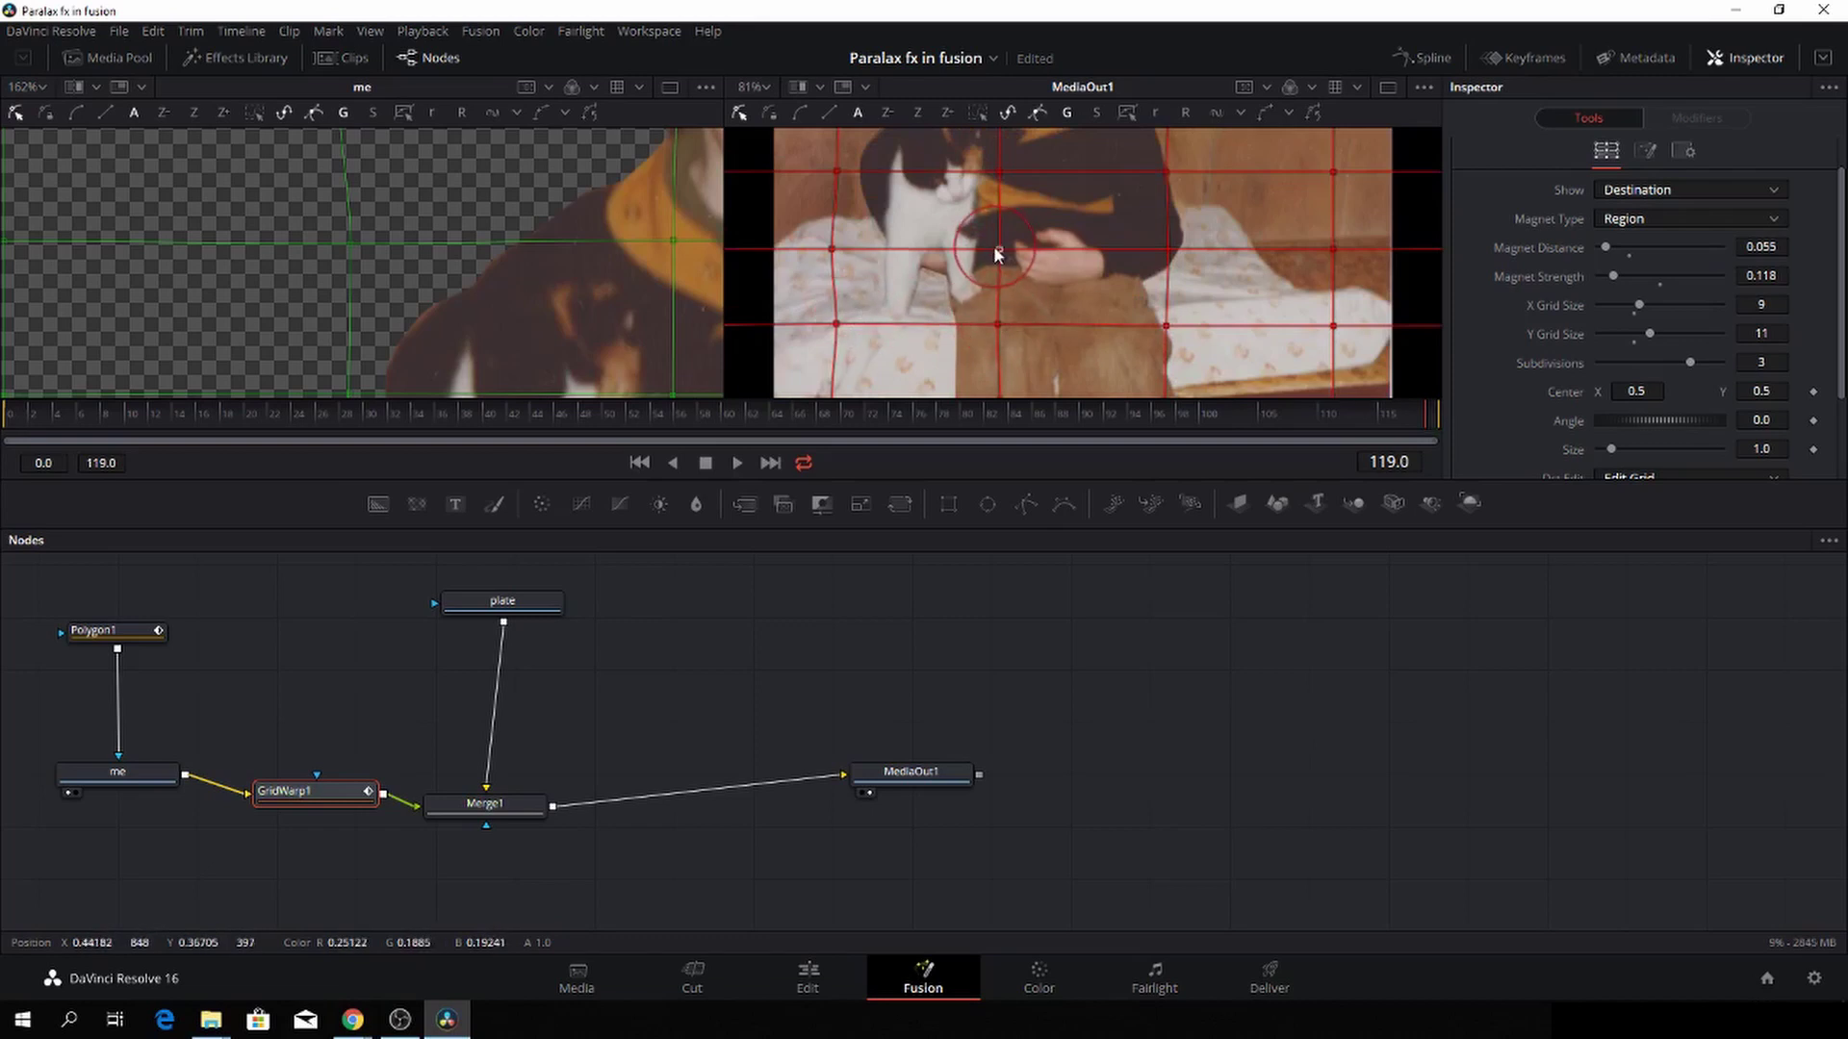
mouse_move(993, 248)
left_mouse_down()
mouse_move(903, 271)
mouse_move(835, 246)
left_mouse_up()
key("ctrl+z")
key("ctrl+z")
key("ctrl+z")
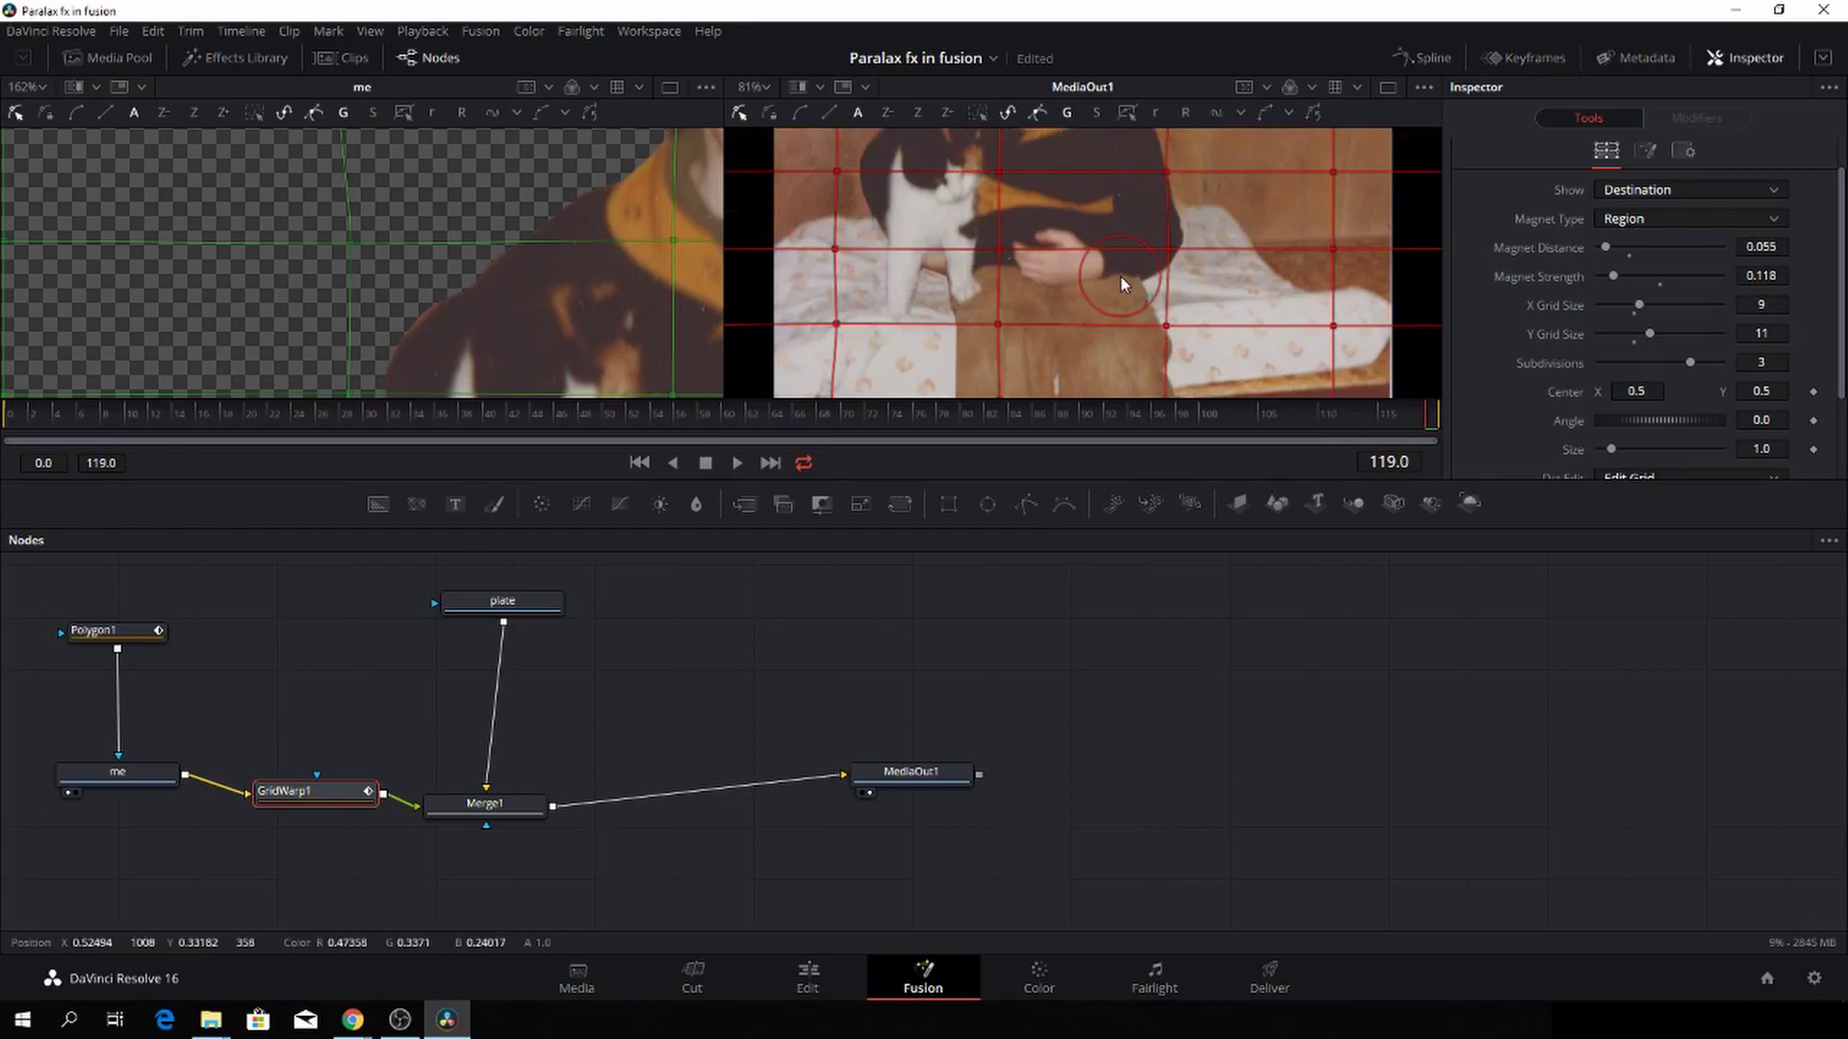
Select MediaOut1 and play the warp animation from frame 0 to review the movement
scroll(1120, 275, "down", 5)
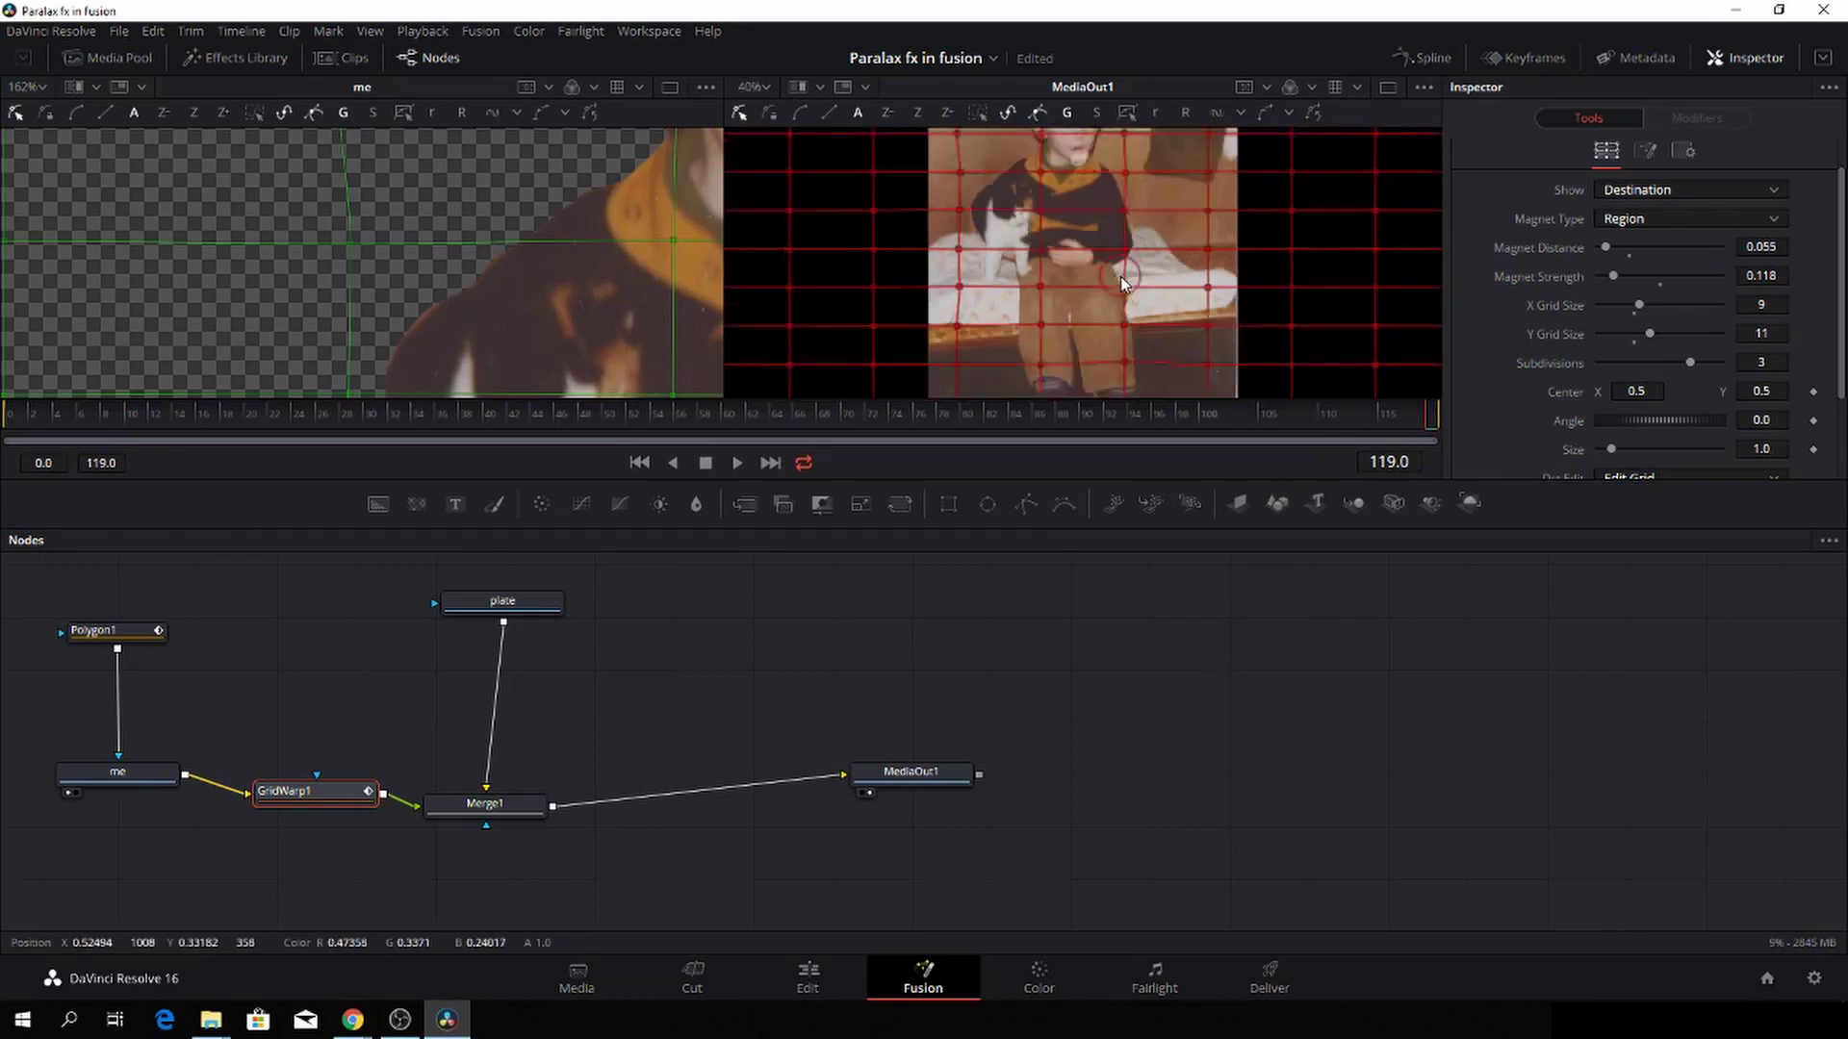
left_click(930, 770)
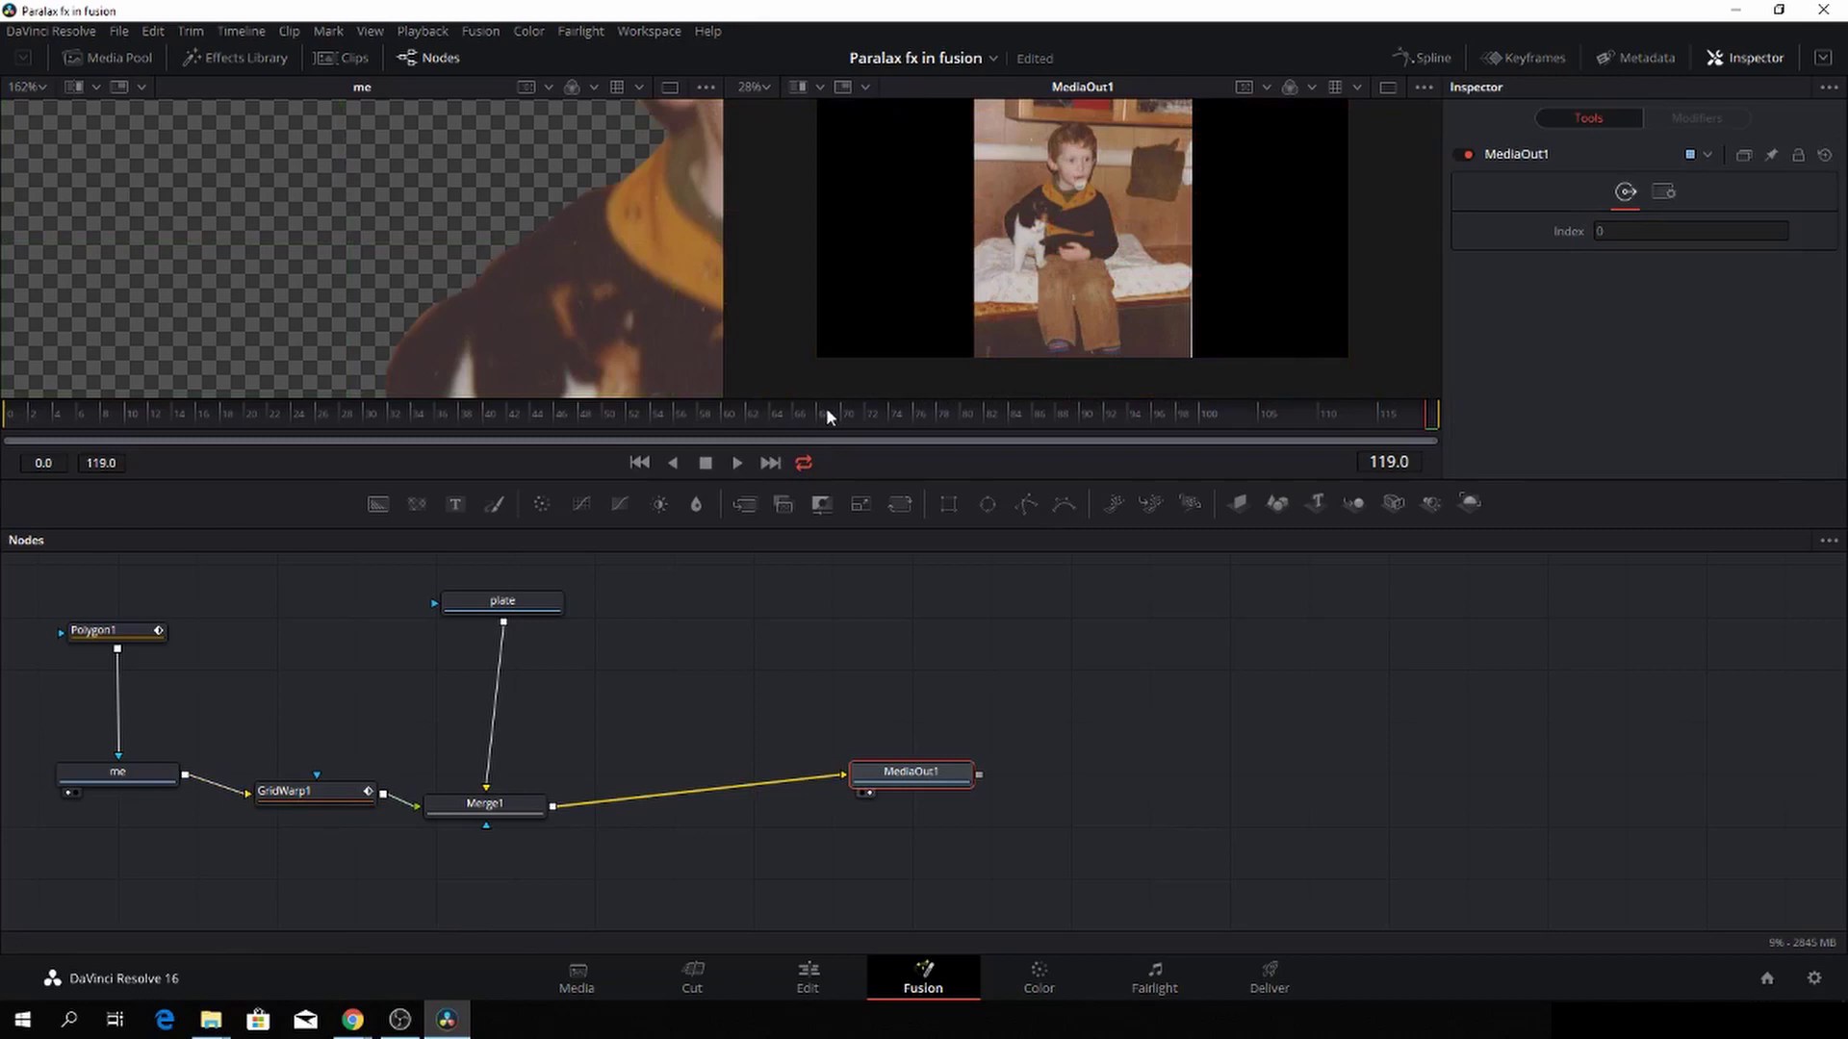
left_click_drag(826, 407, 5, 412)
key("space")
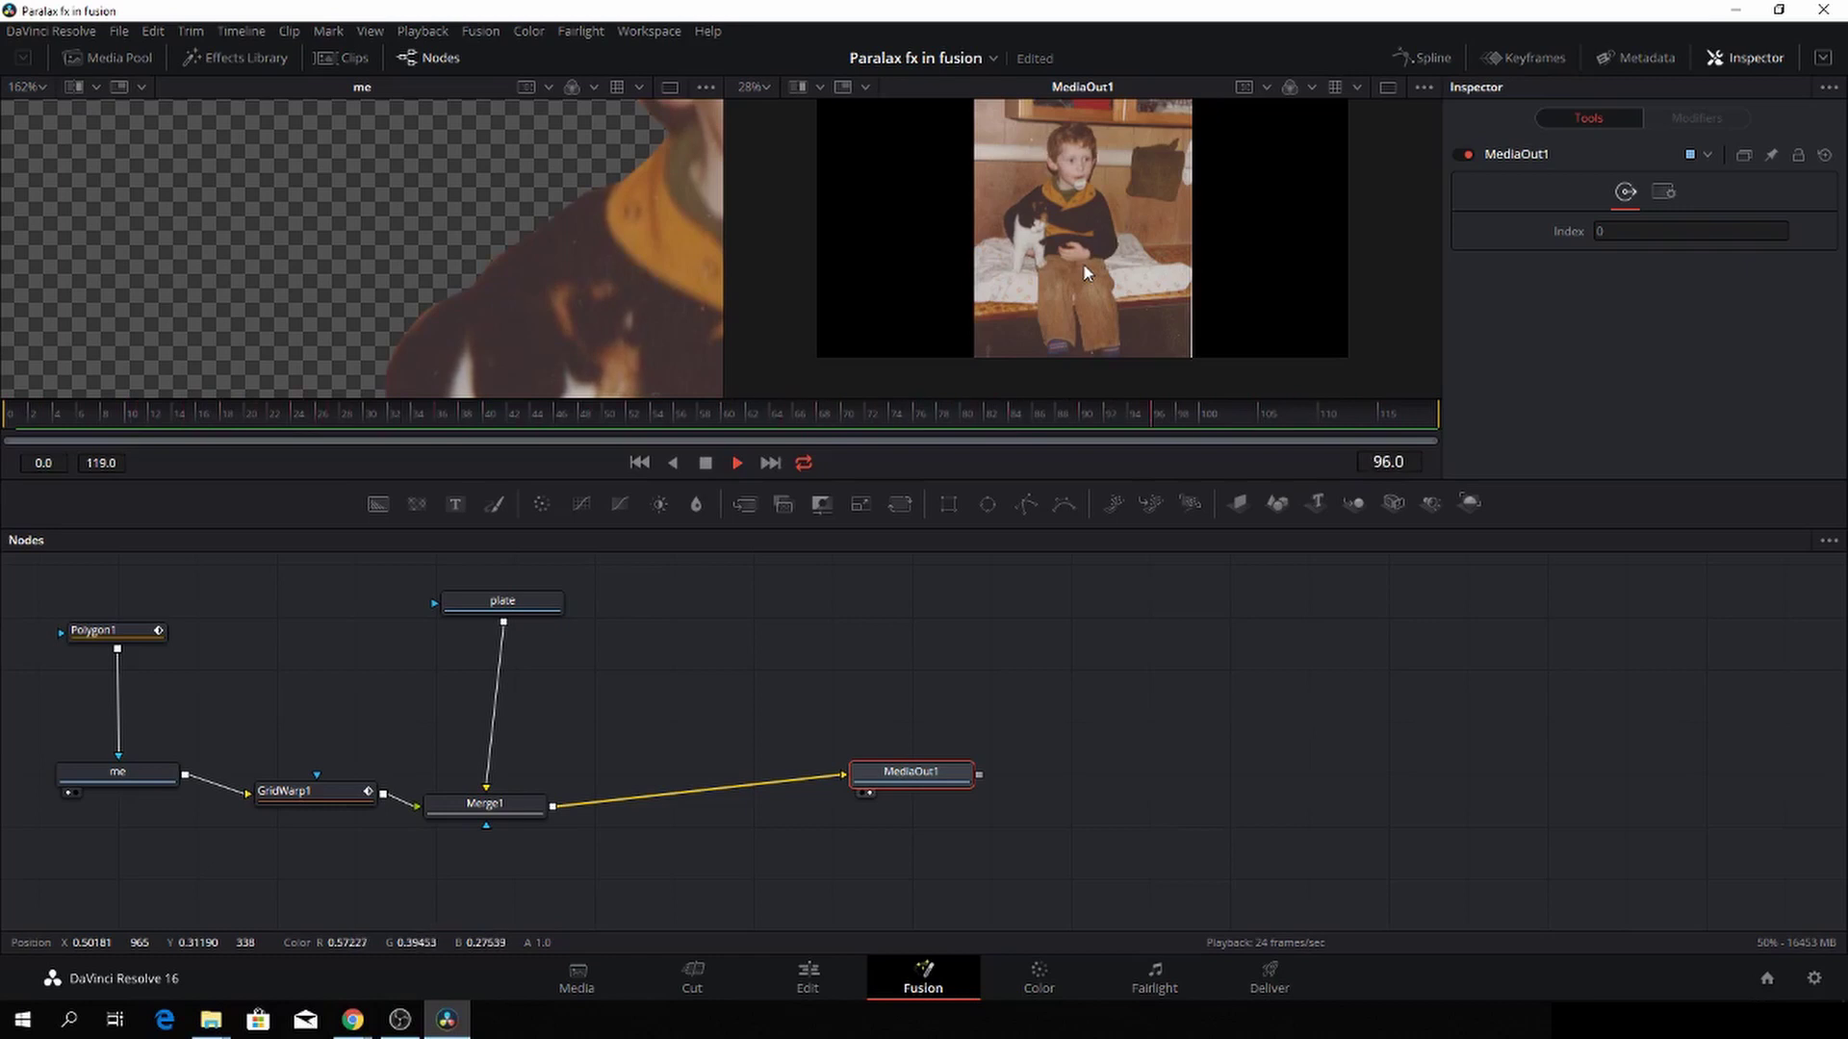
key("space")
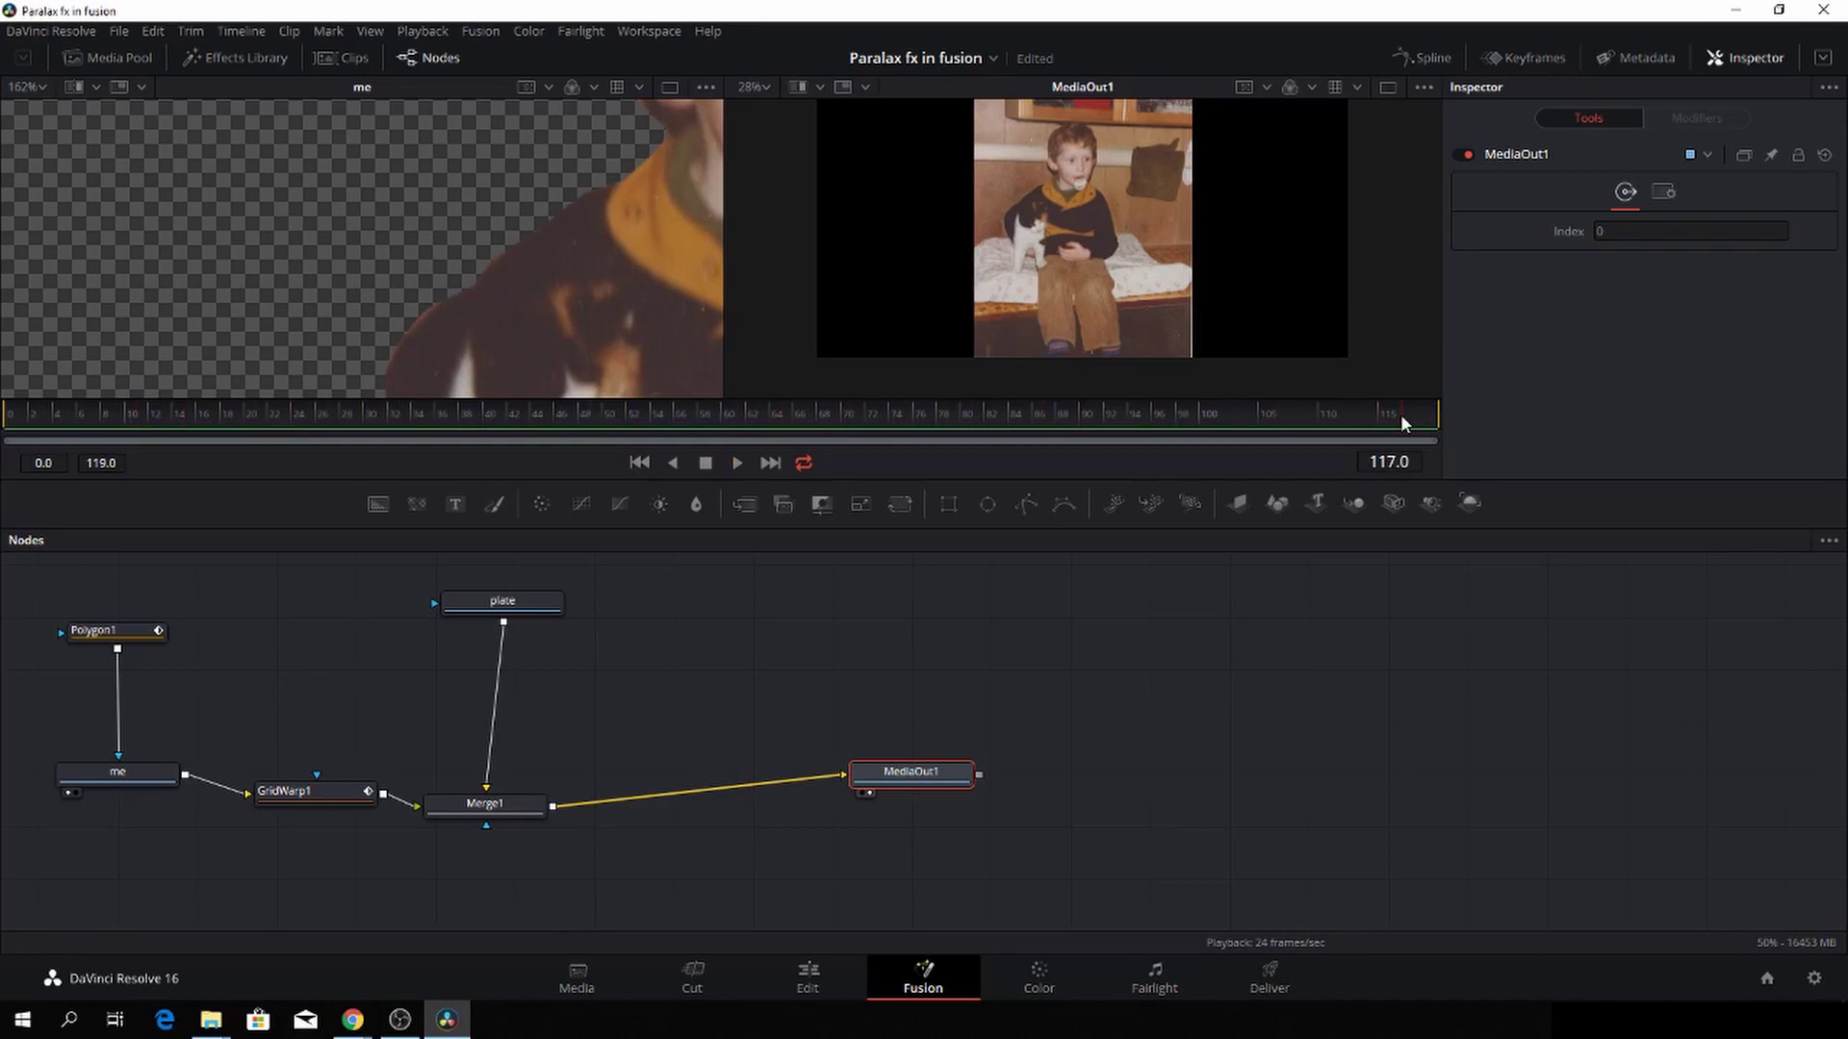
Select all GridWarp1 mesh points at frame 119 and nudge the points on both sides of the boy's head sideways
left_click(327, 789)
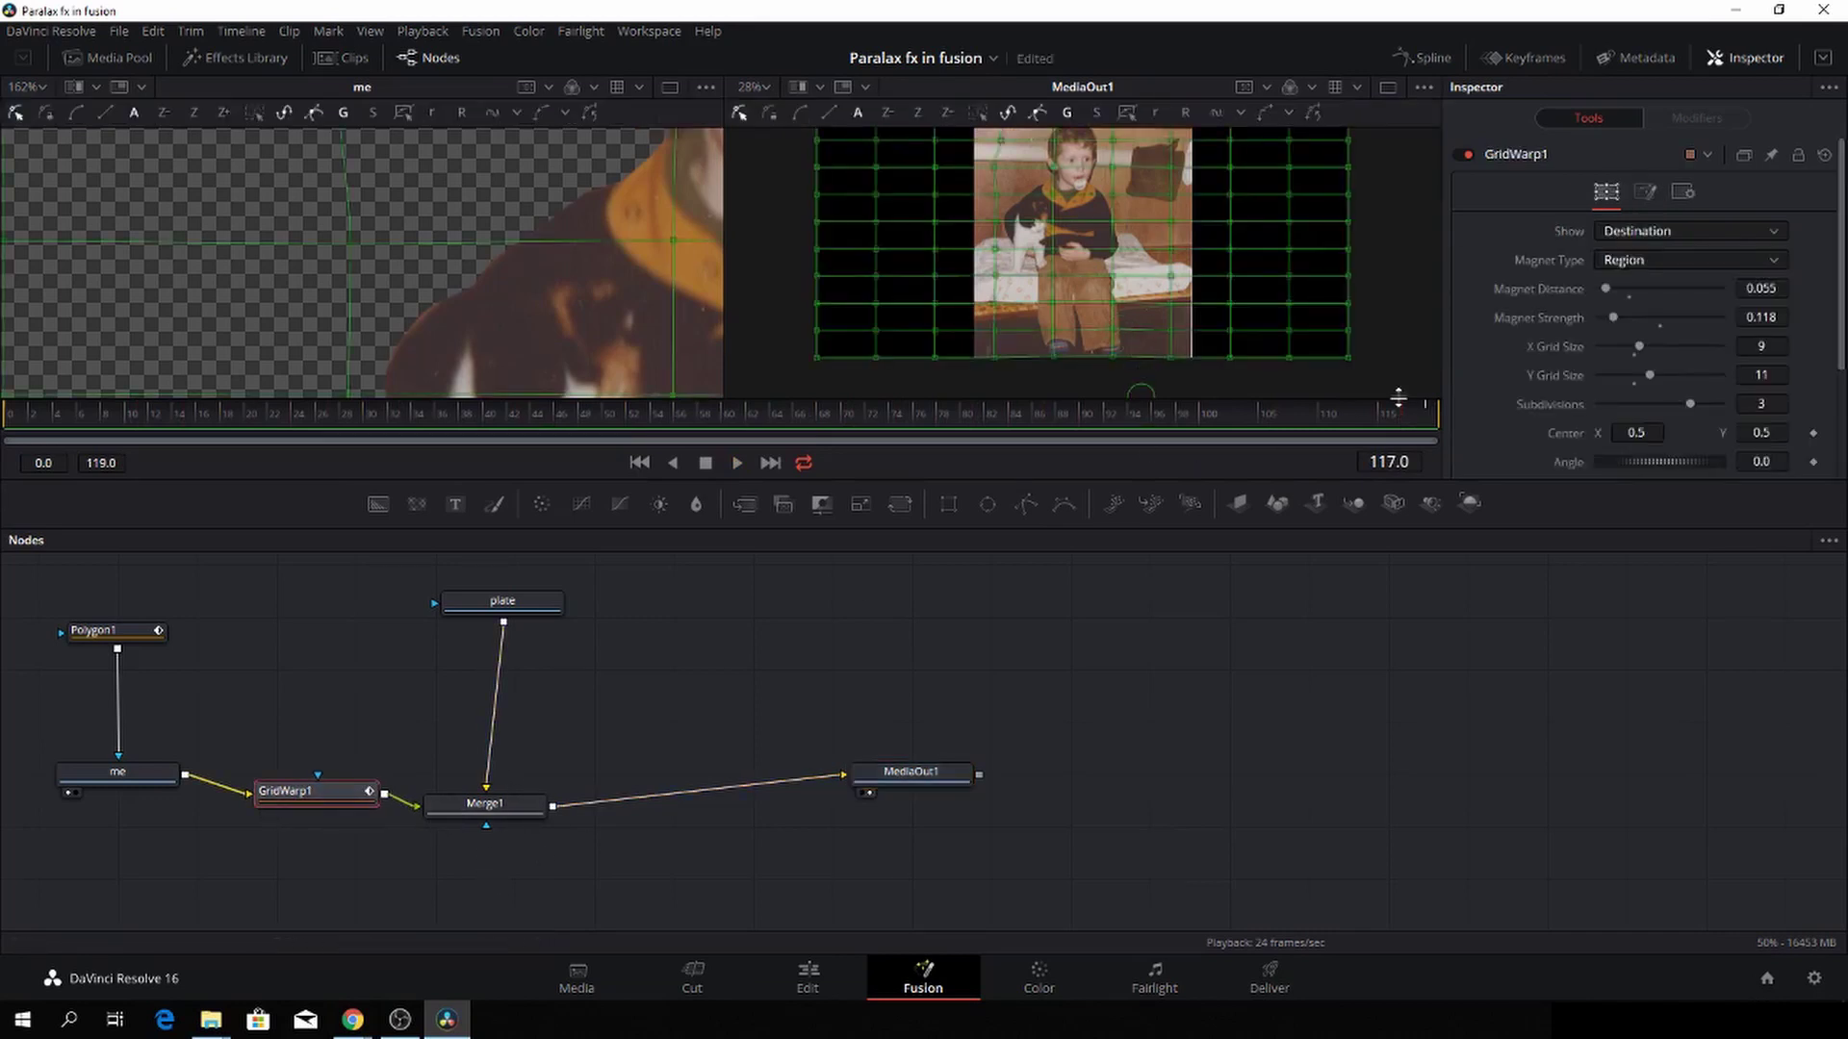
left_click_drag(1403, 424, 1423, 419)
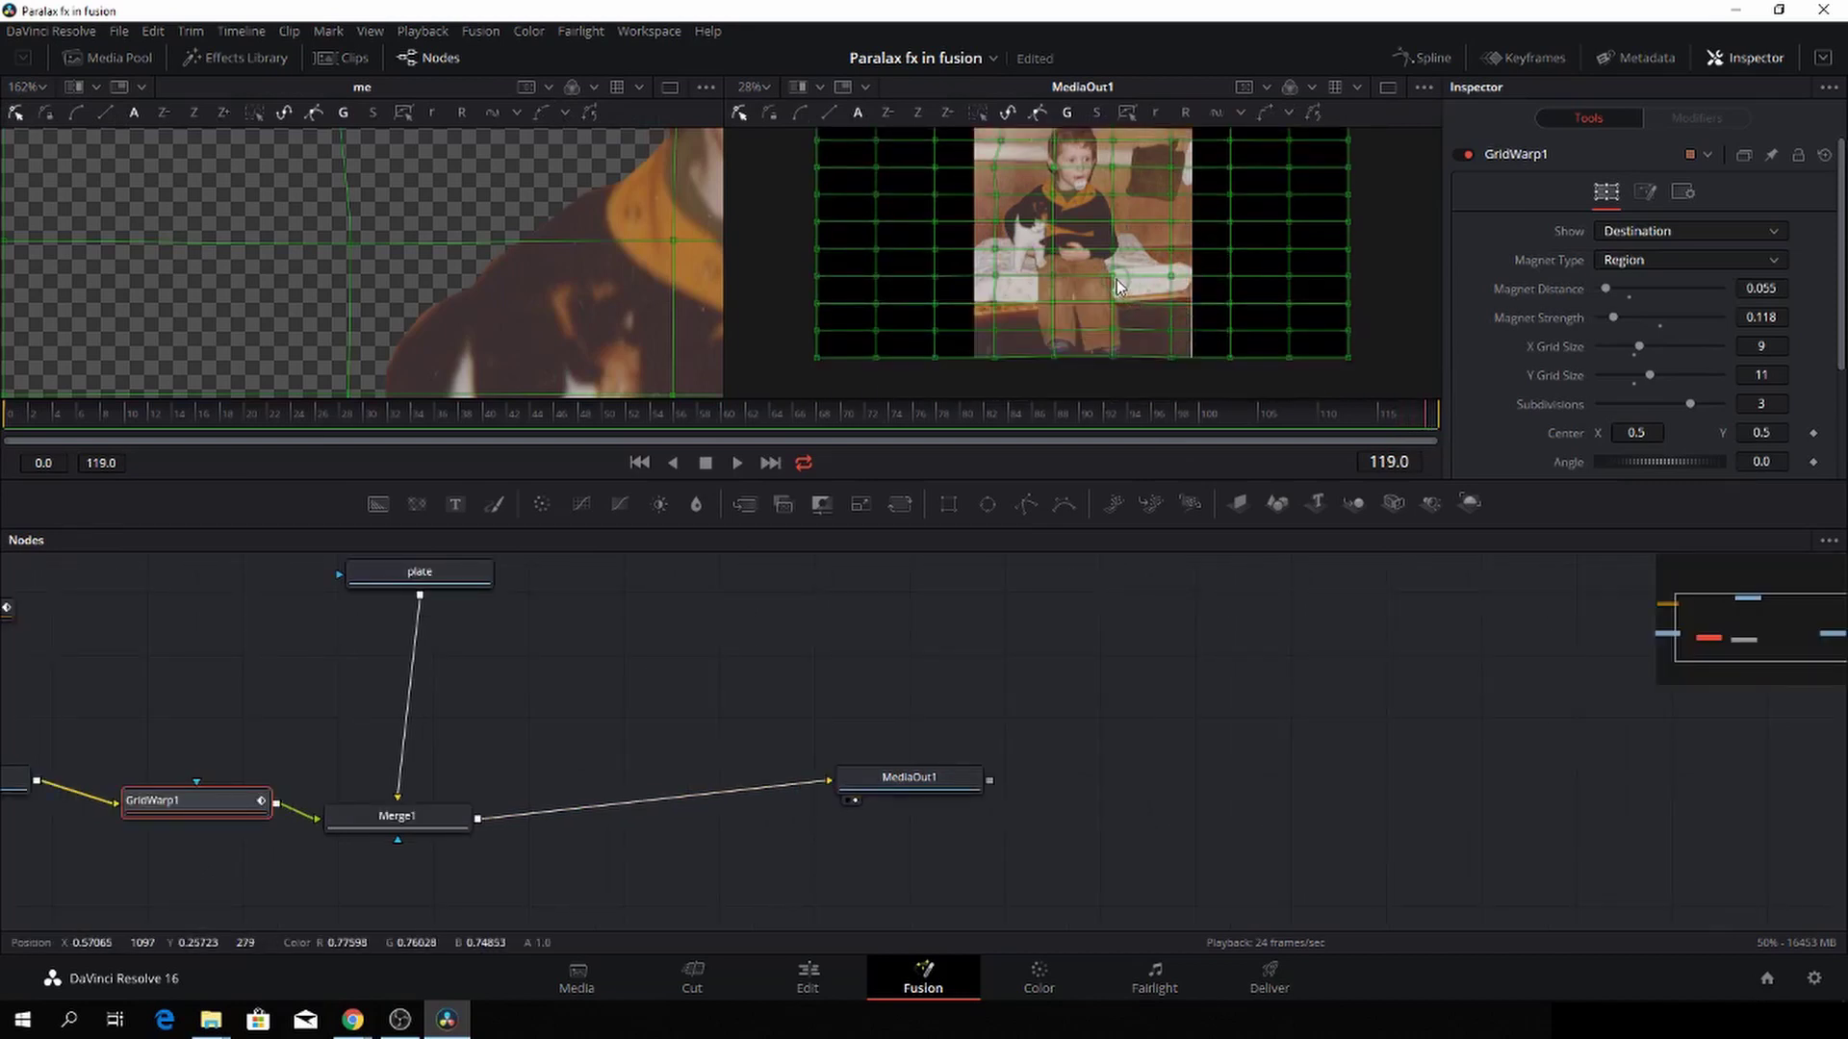
key("ctrl+a")
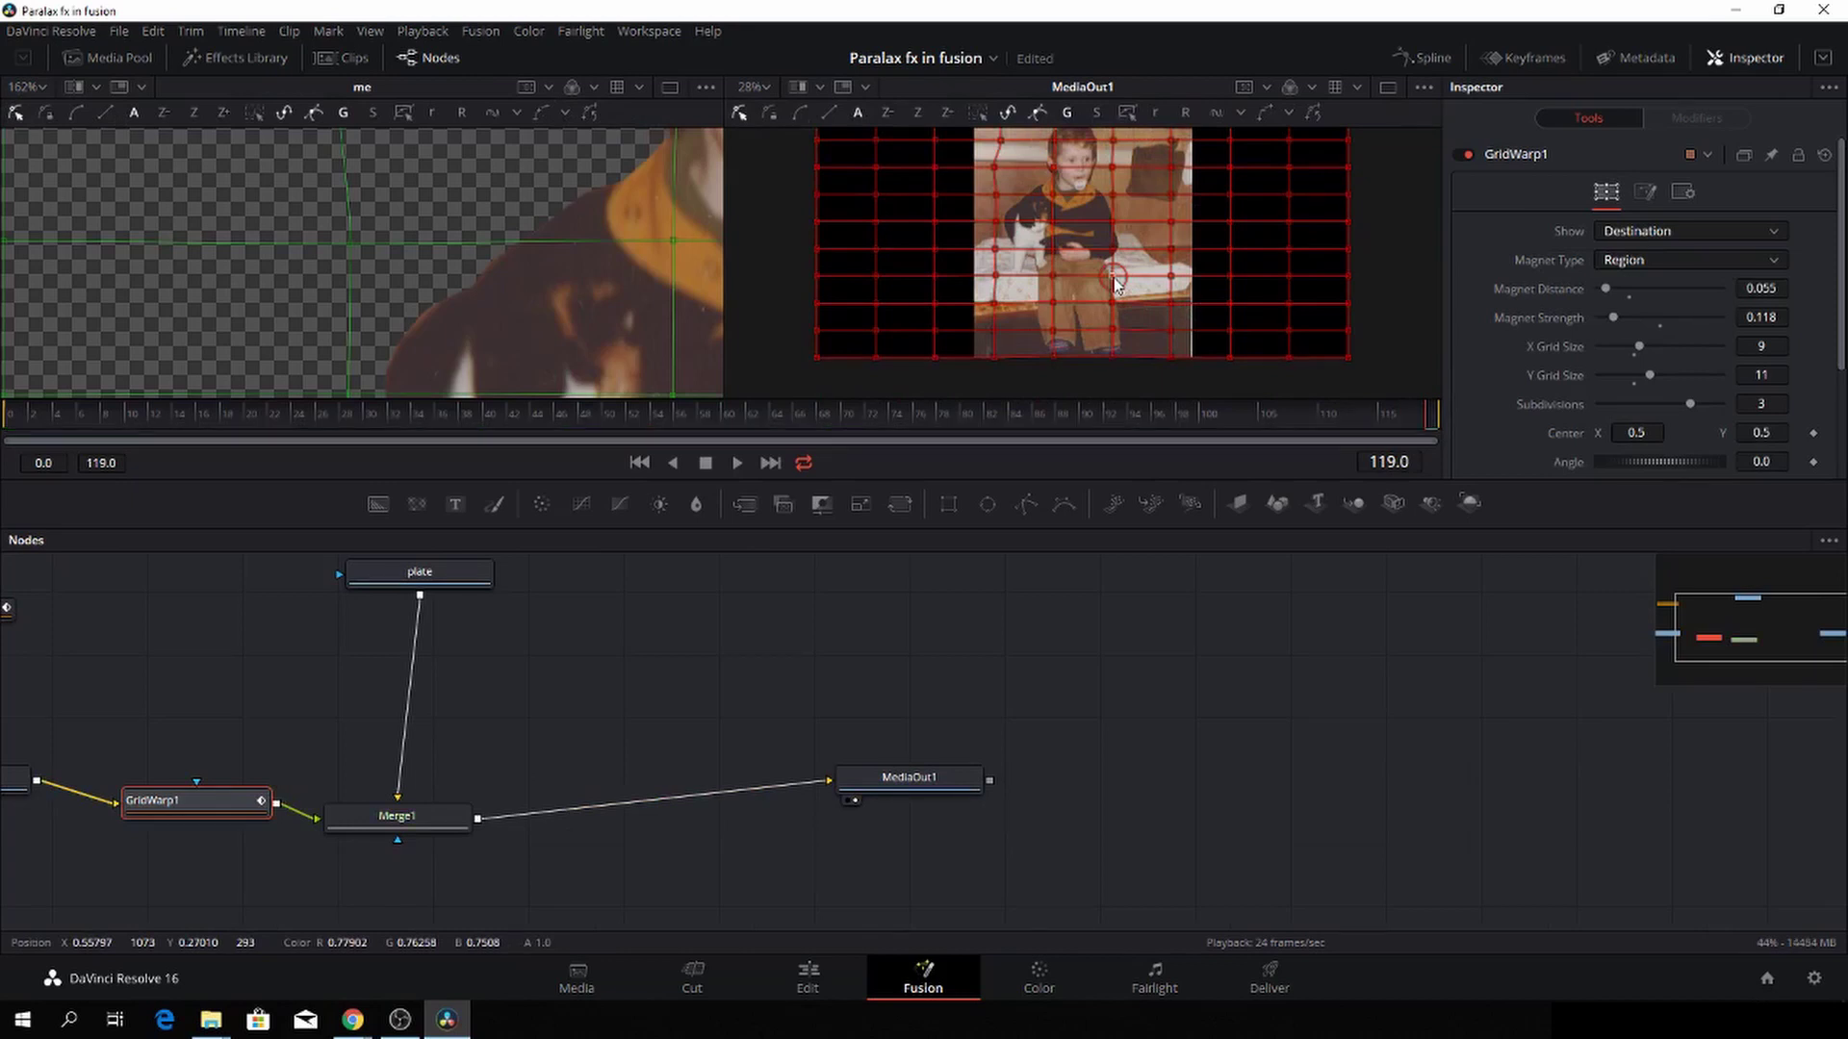
scroll(1114, 280, "up", 2)
scroll(1113, 277, "up", 3)
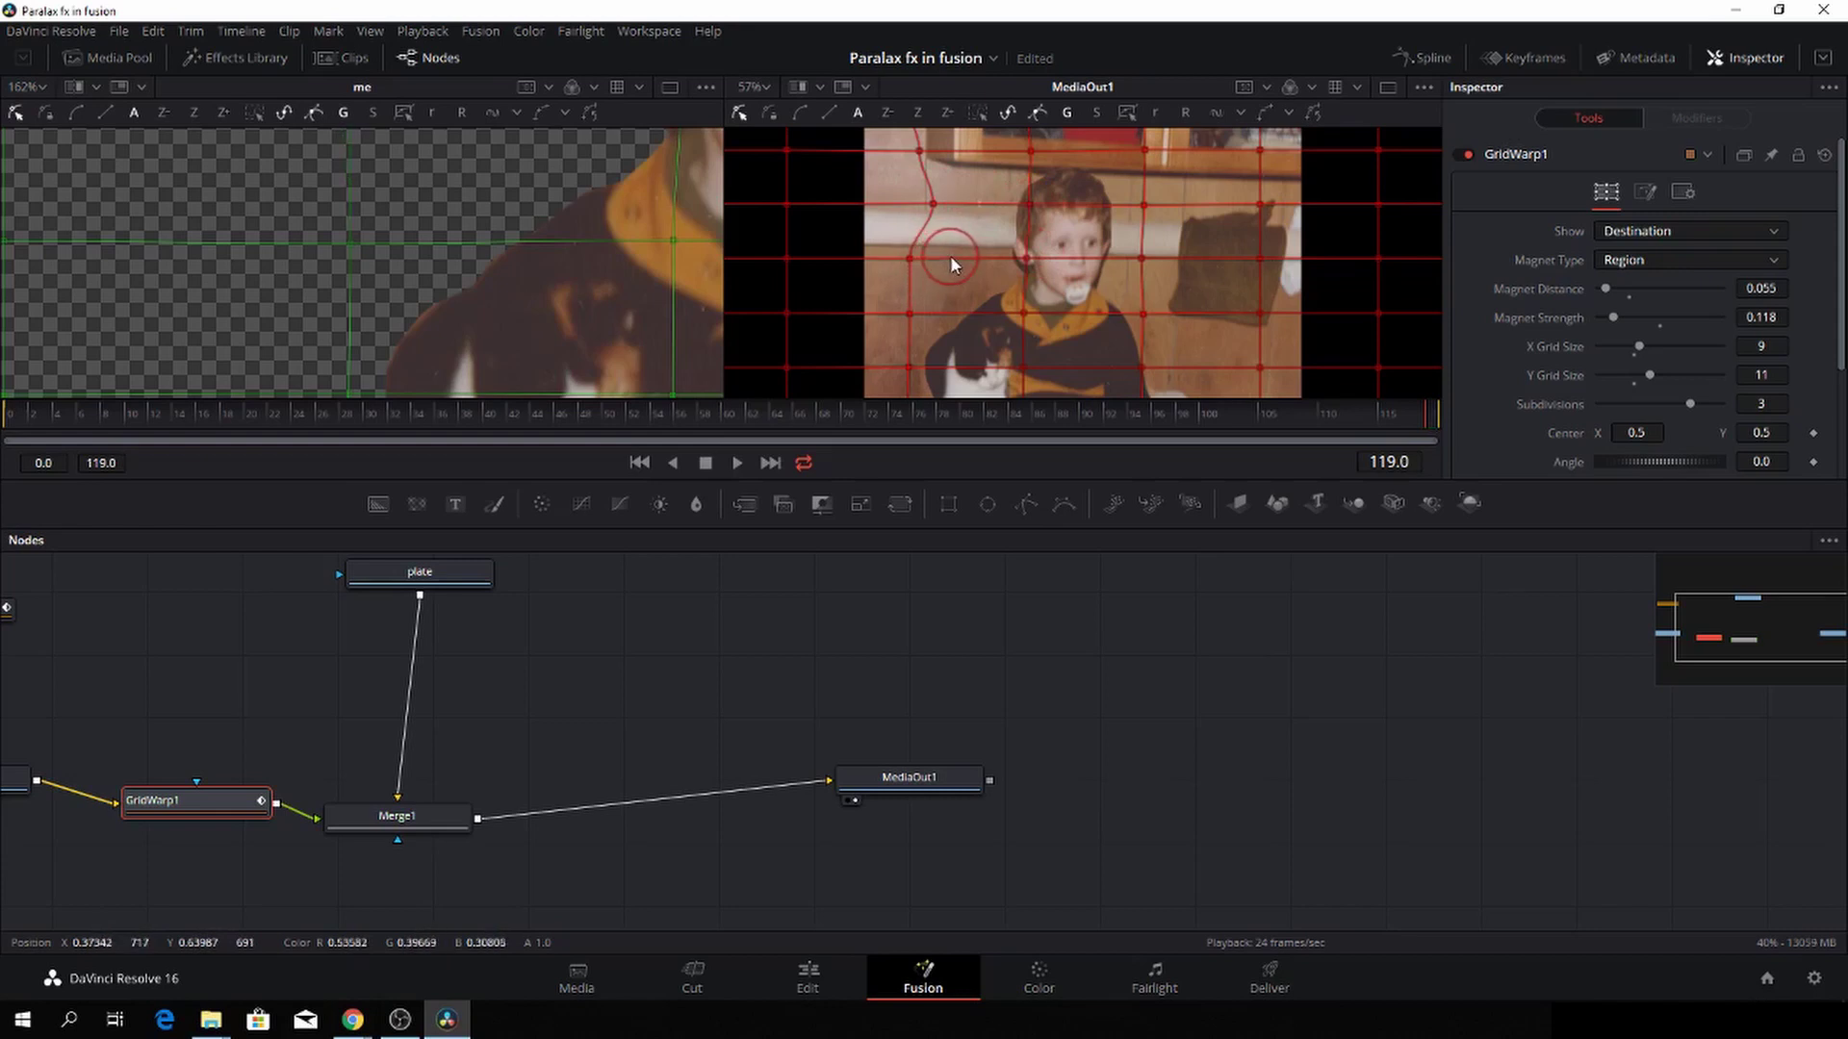
left_click_drag(906, 257, 917, 259)
left_click_drag(1171, 216, 1182, 216)
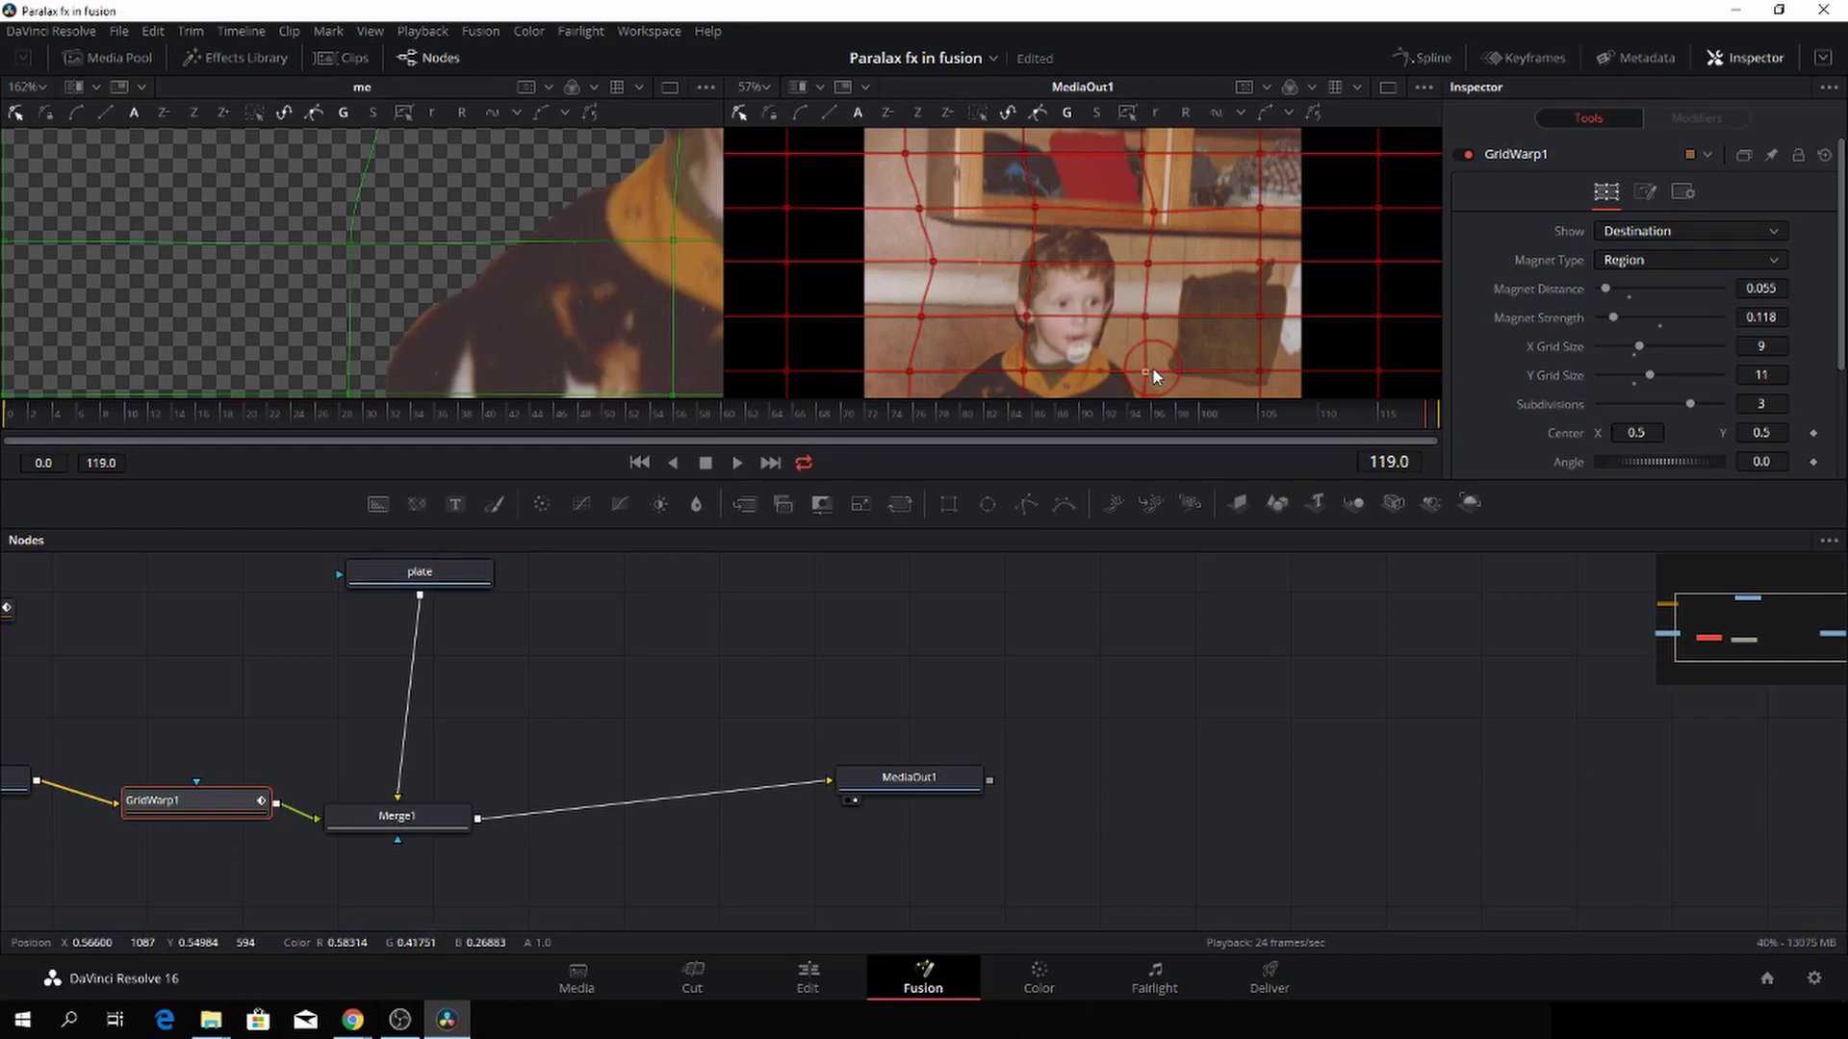
Nudge the mesh points around the boy's elbow, hands and legs and beside the cat to strengthen the warp
scroll(1156, 355, "down", 3)
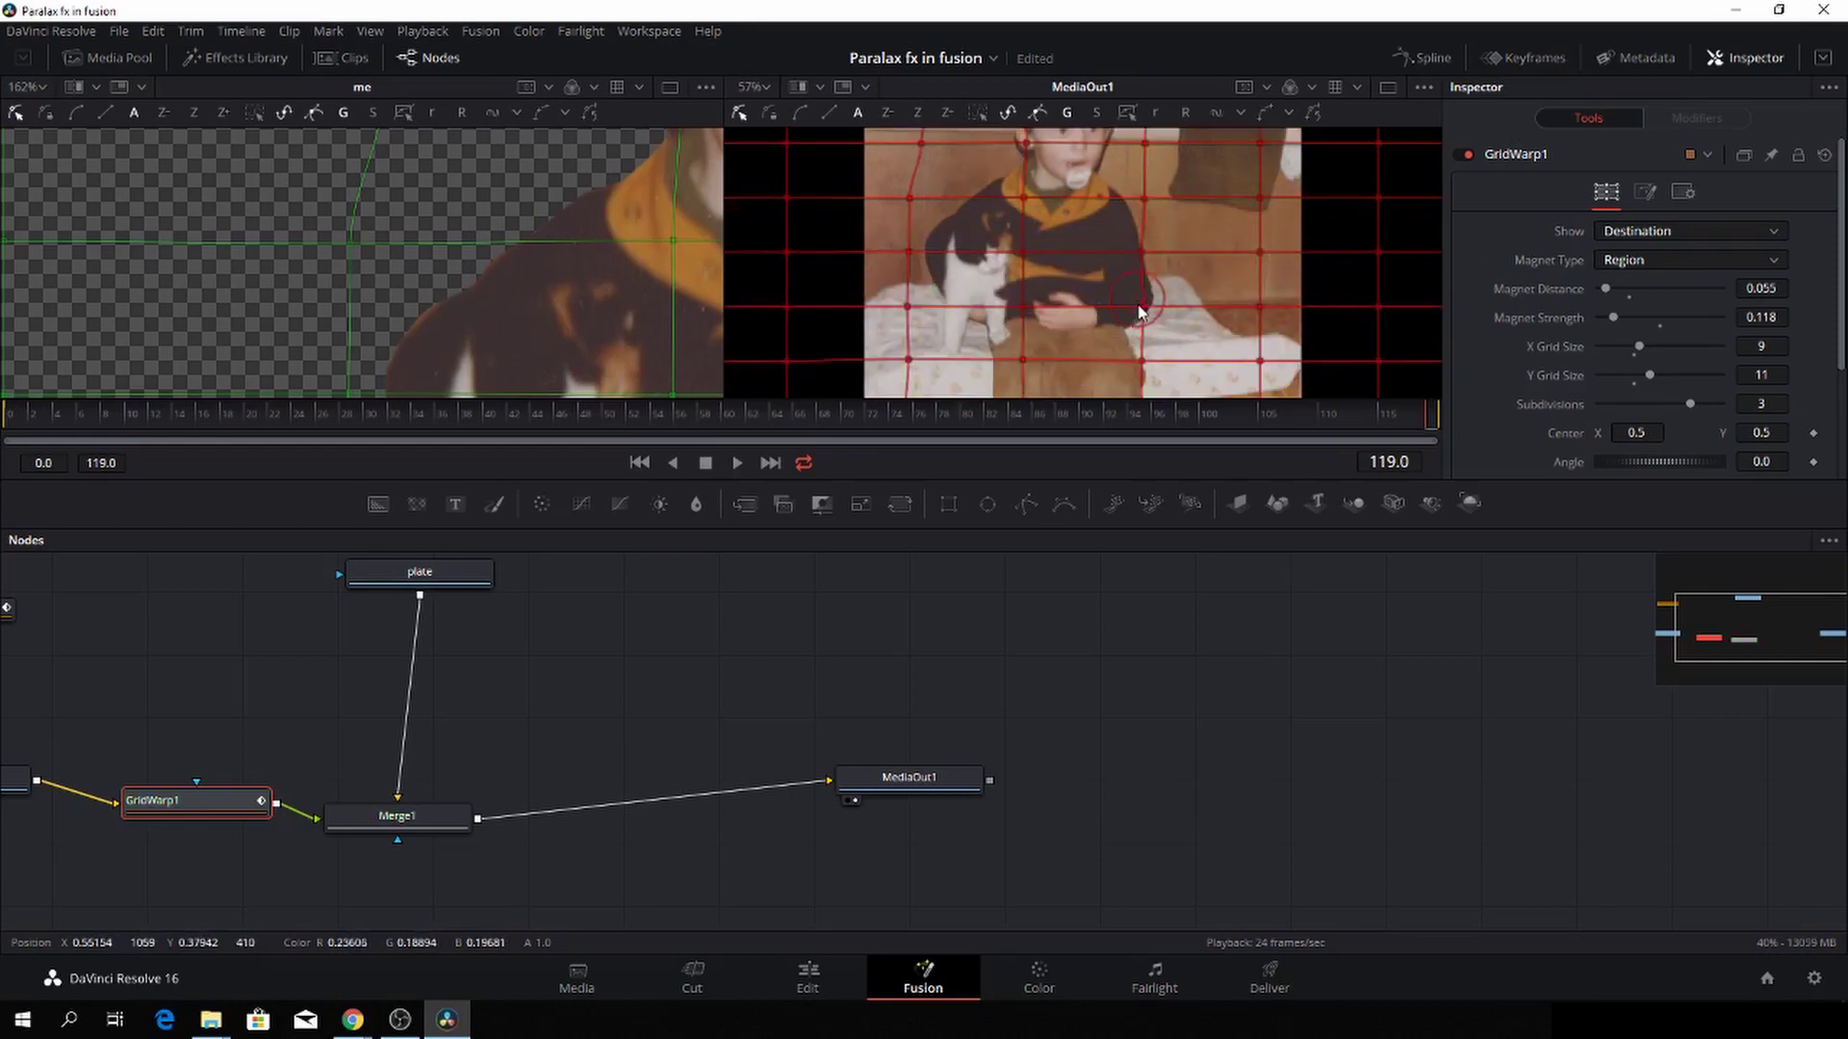
left_click_drag(1151, 306, 1151, 296)
left_click_drag(1021, 307, 1035, 303)
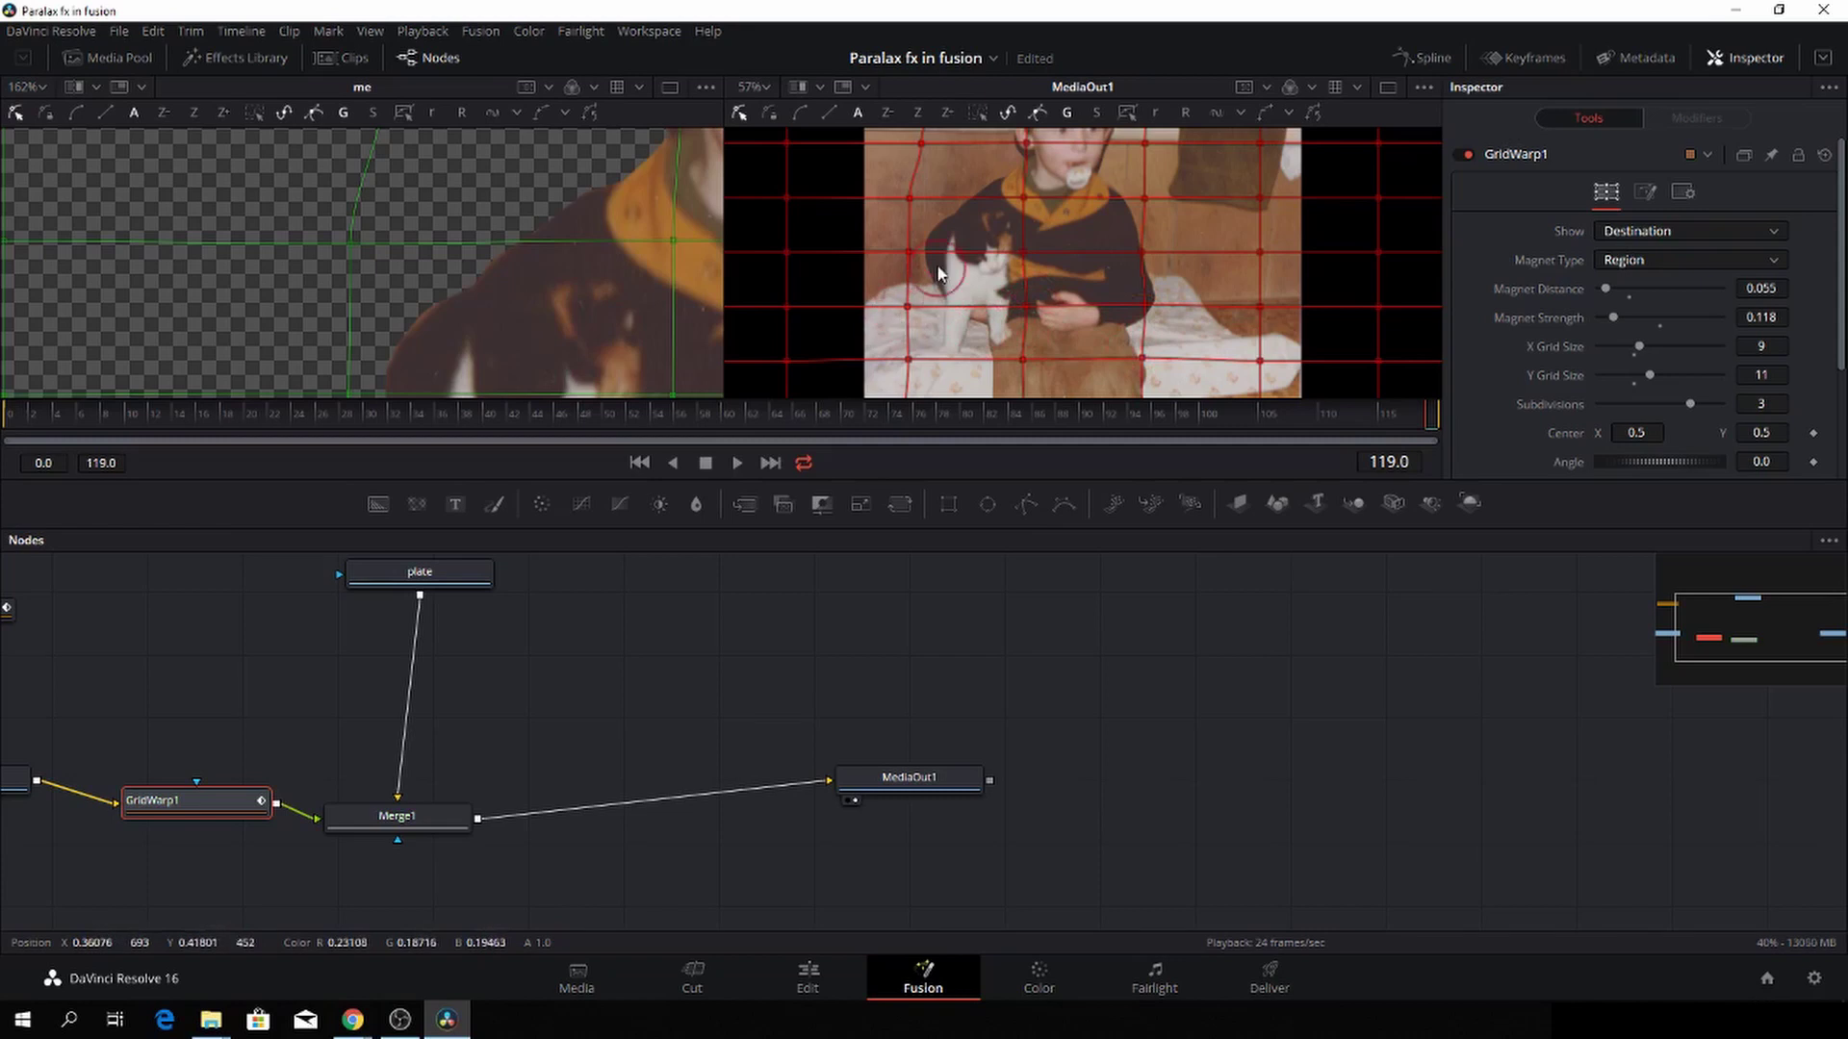
left_click_drag(914, 250, 938, 204)
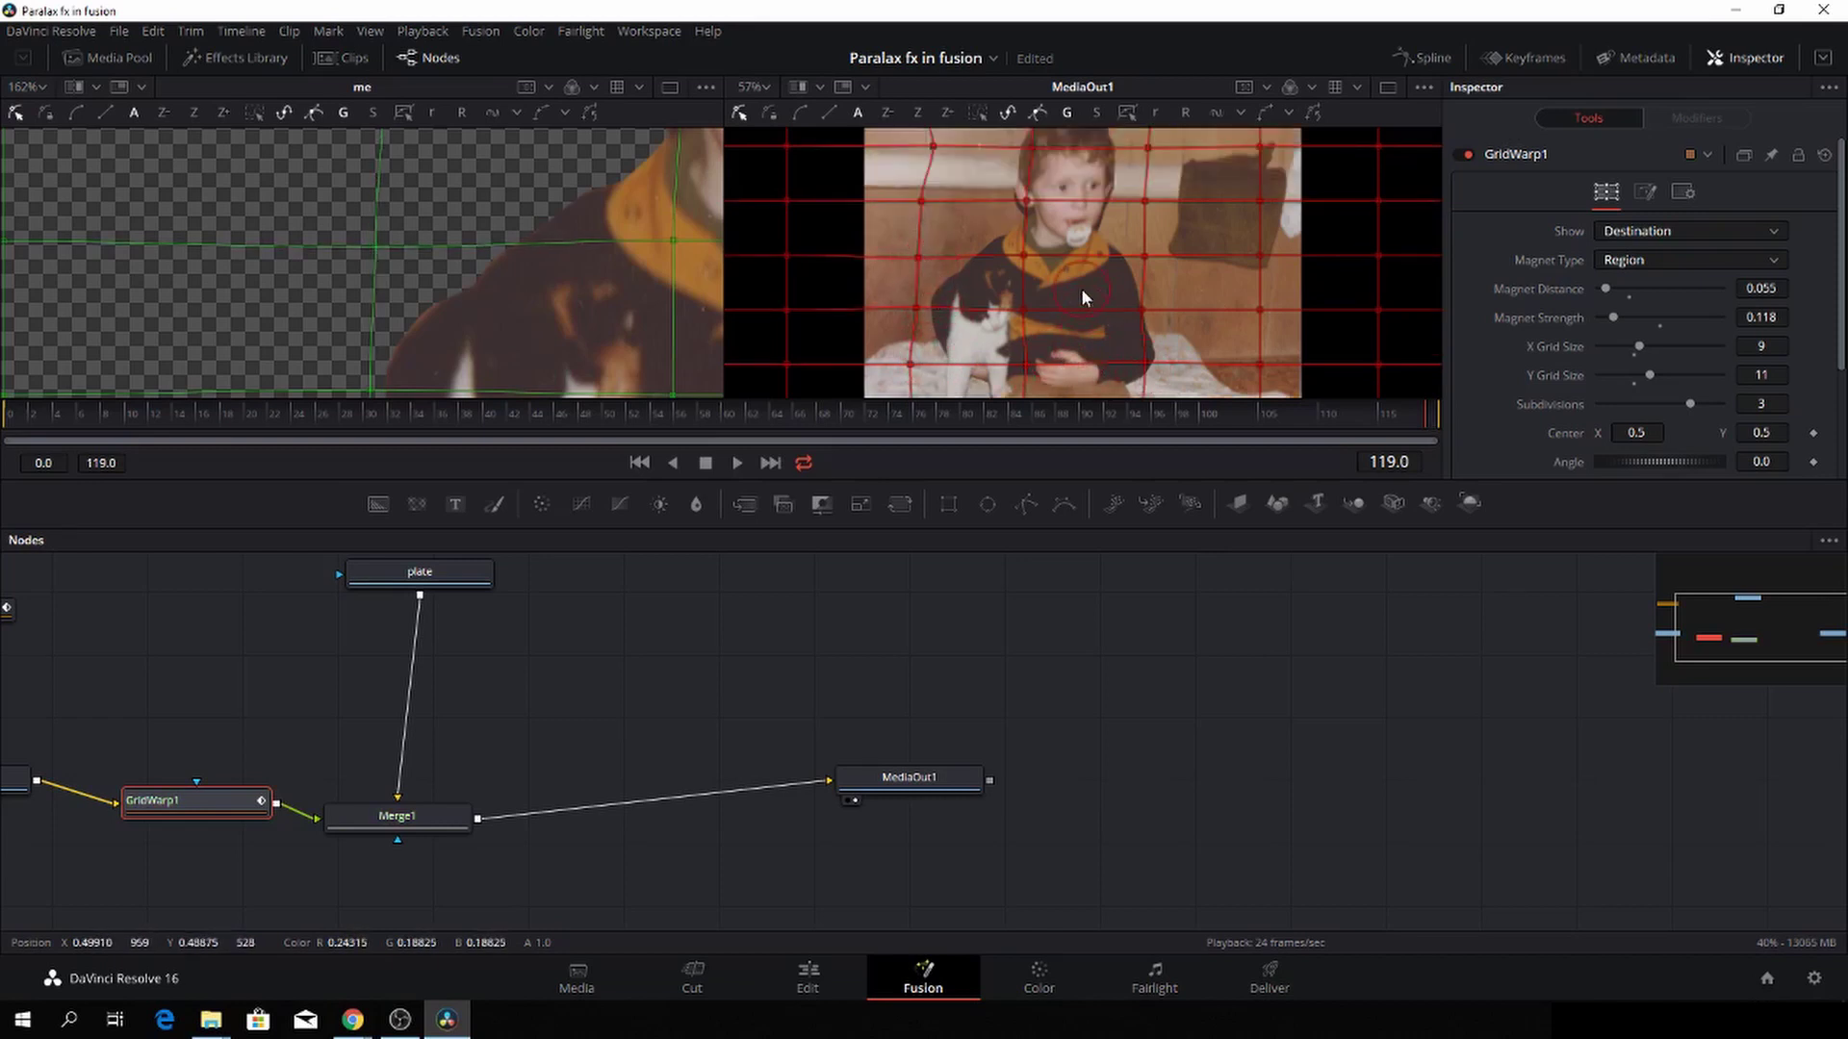
scroll(1081, 292, "down", 2)
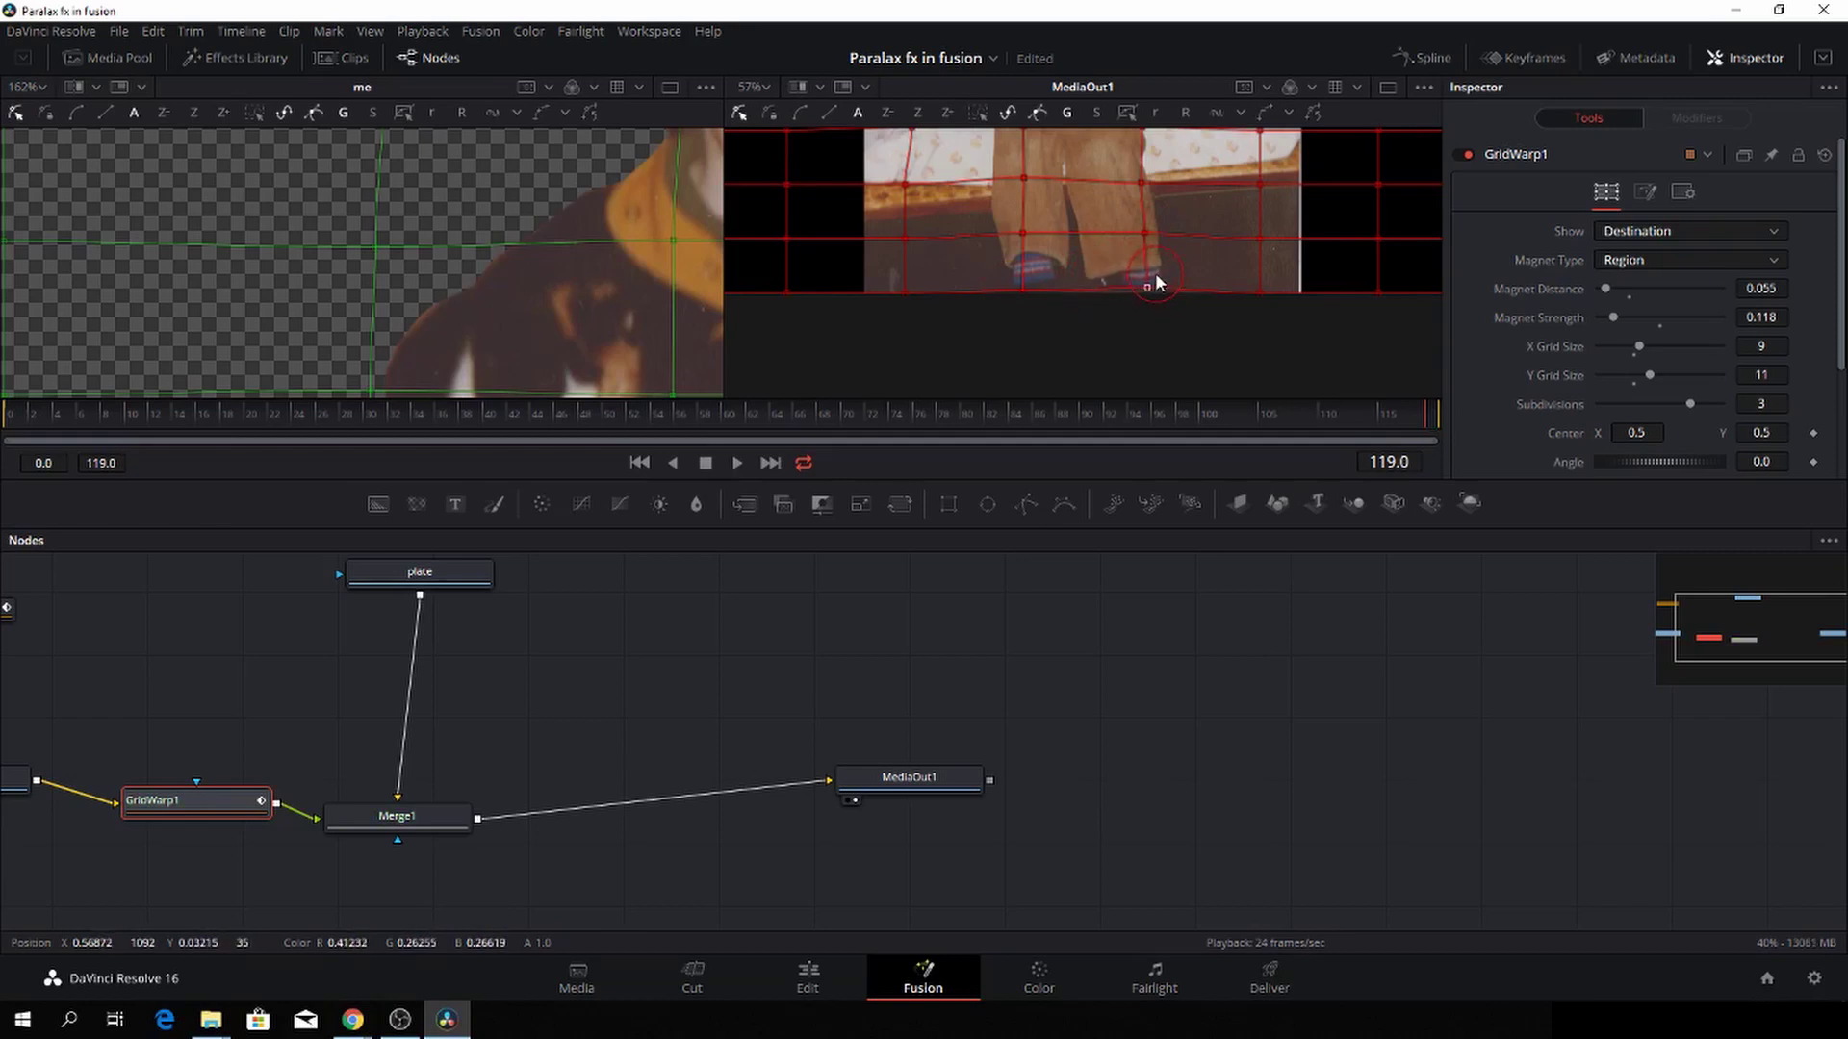
Return to the start of the composition and play back the revised warp on MediaOut1
scroll(1091, 274, "up", 5)
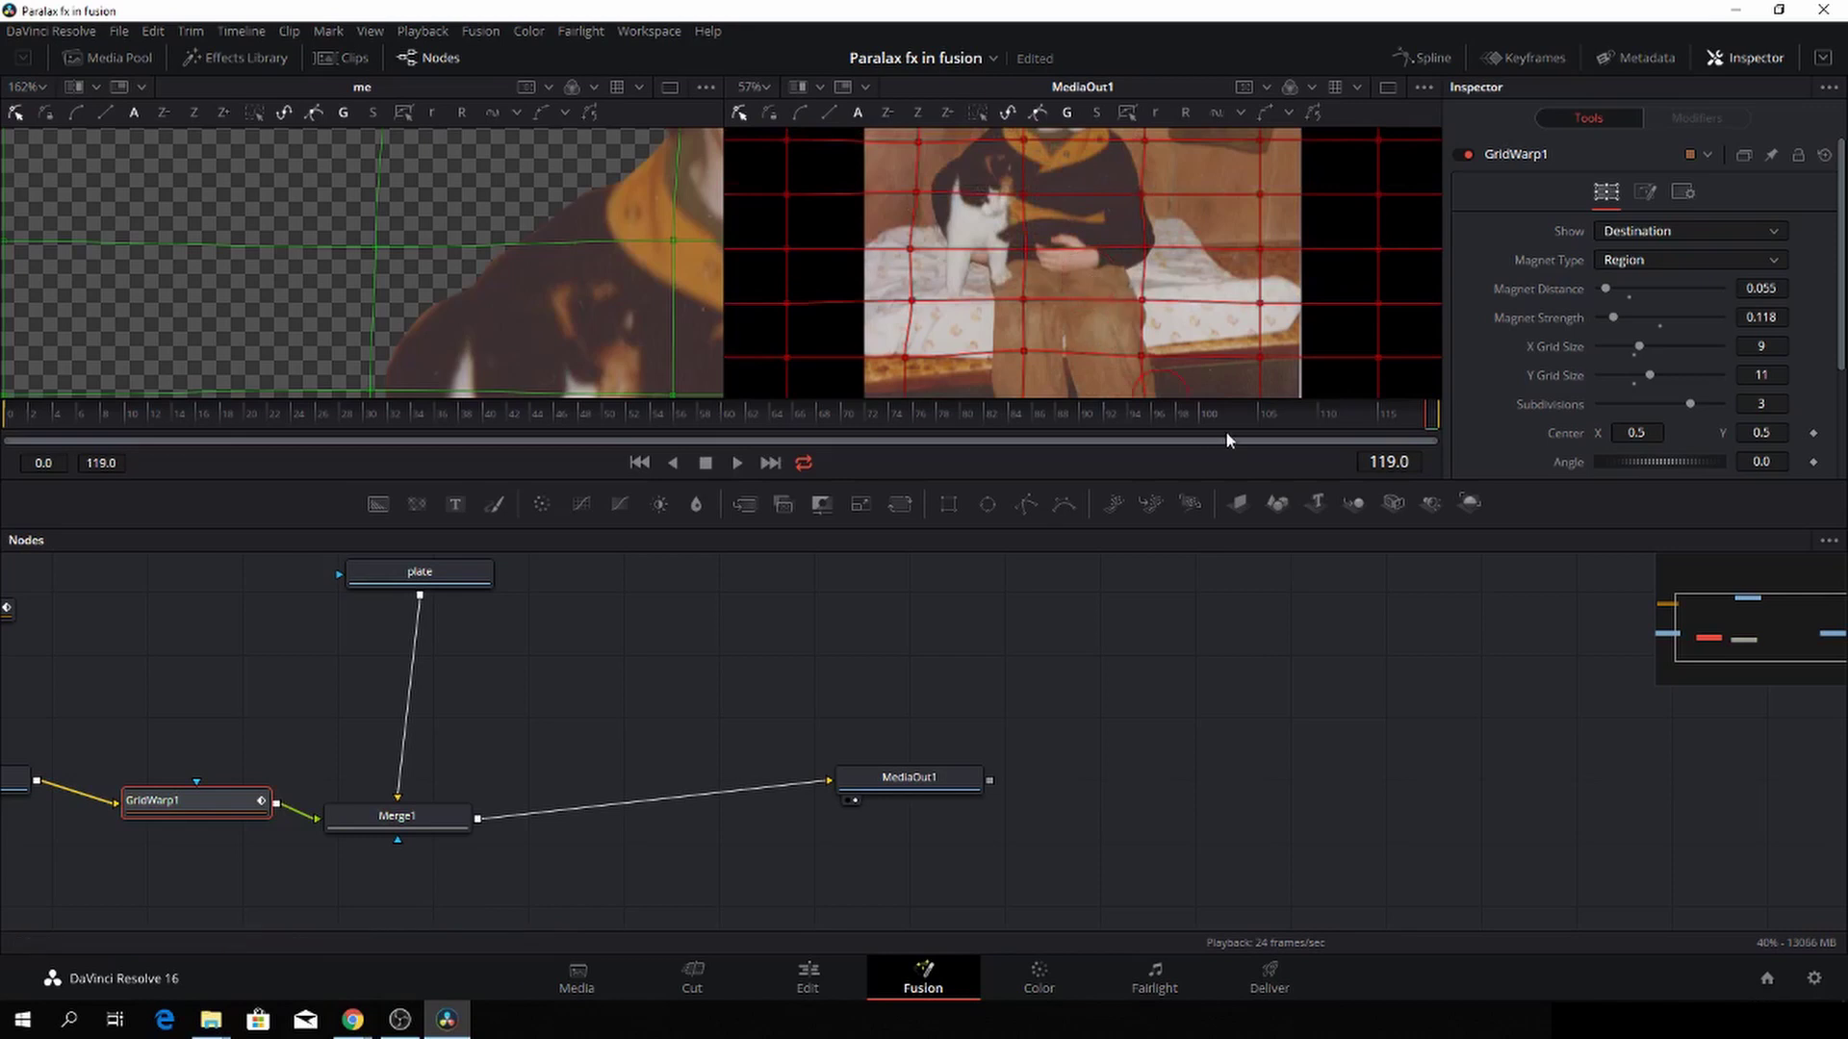
left_click_drag(1384, 412, 55, 412)
scroll(1132, 200, "down", 2)
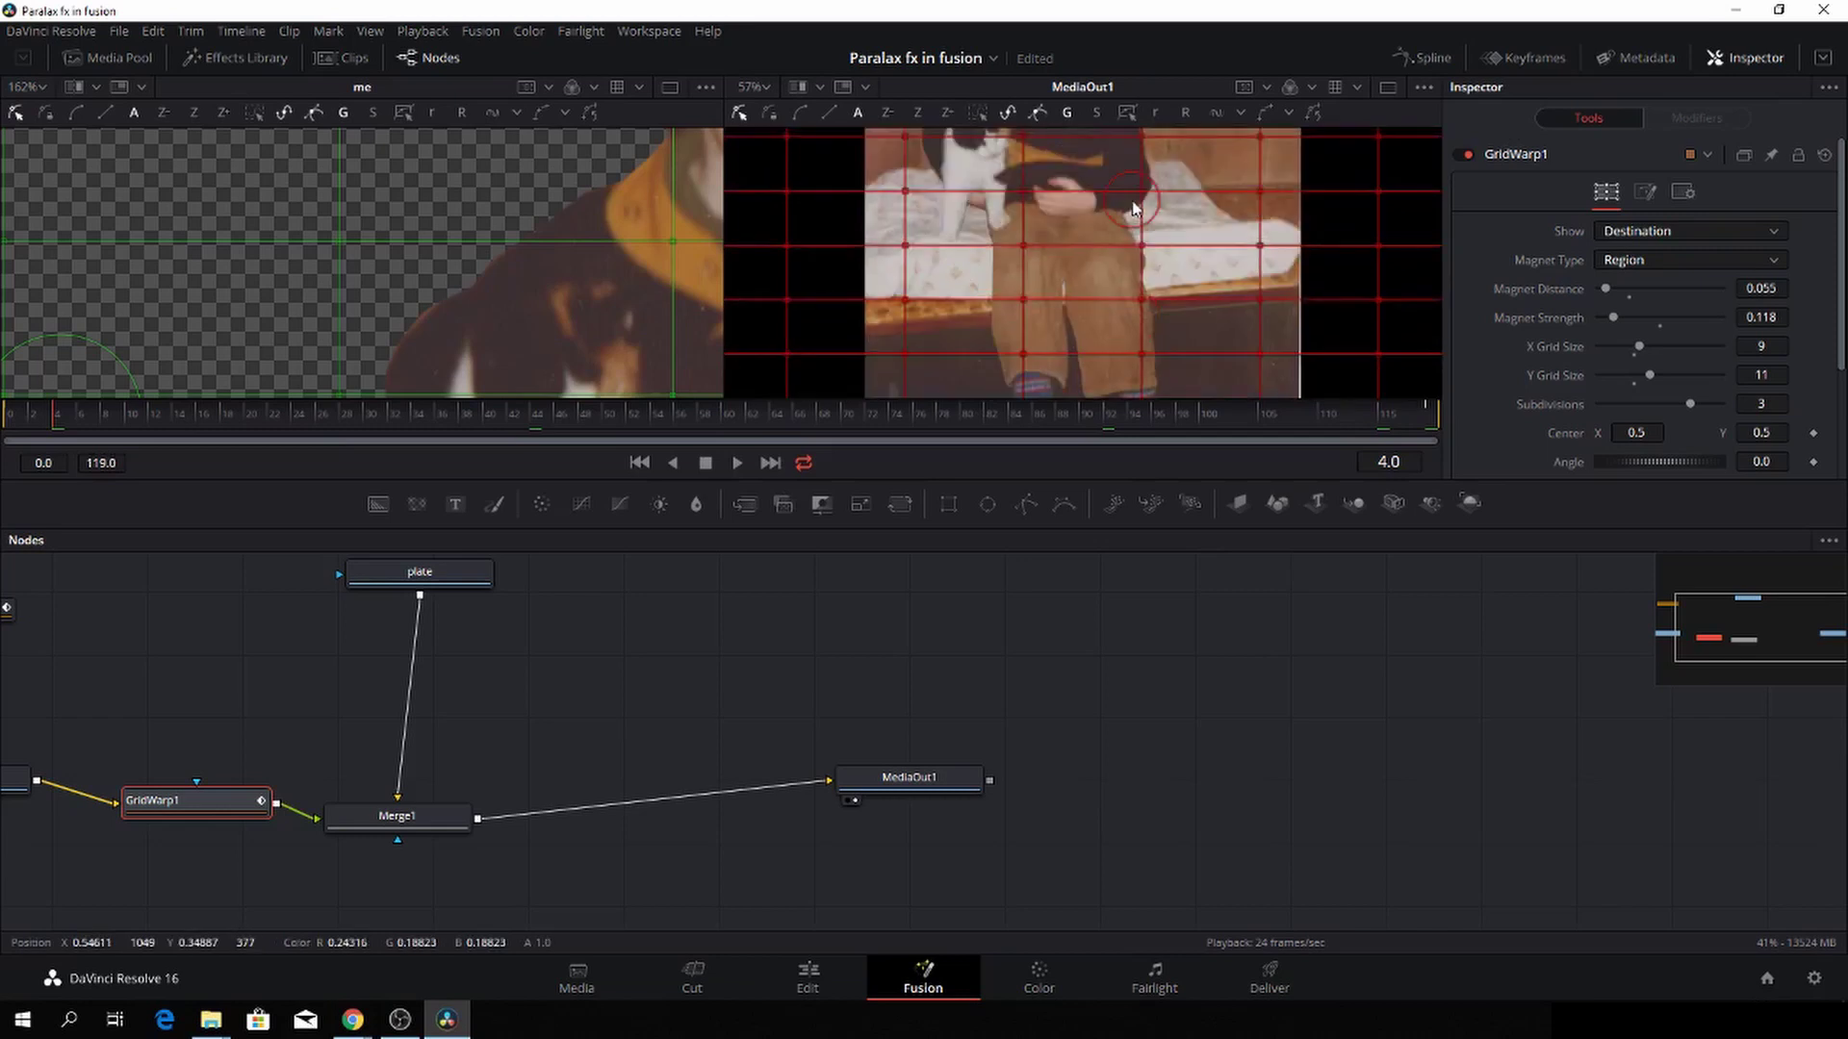
scroll(1131, 202, "down", 1)
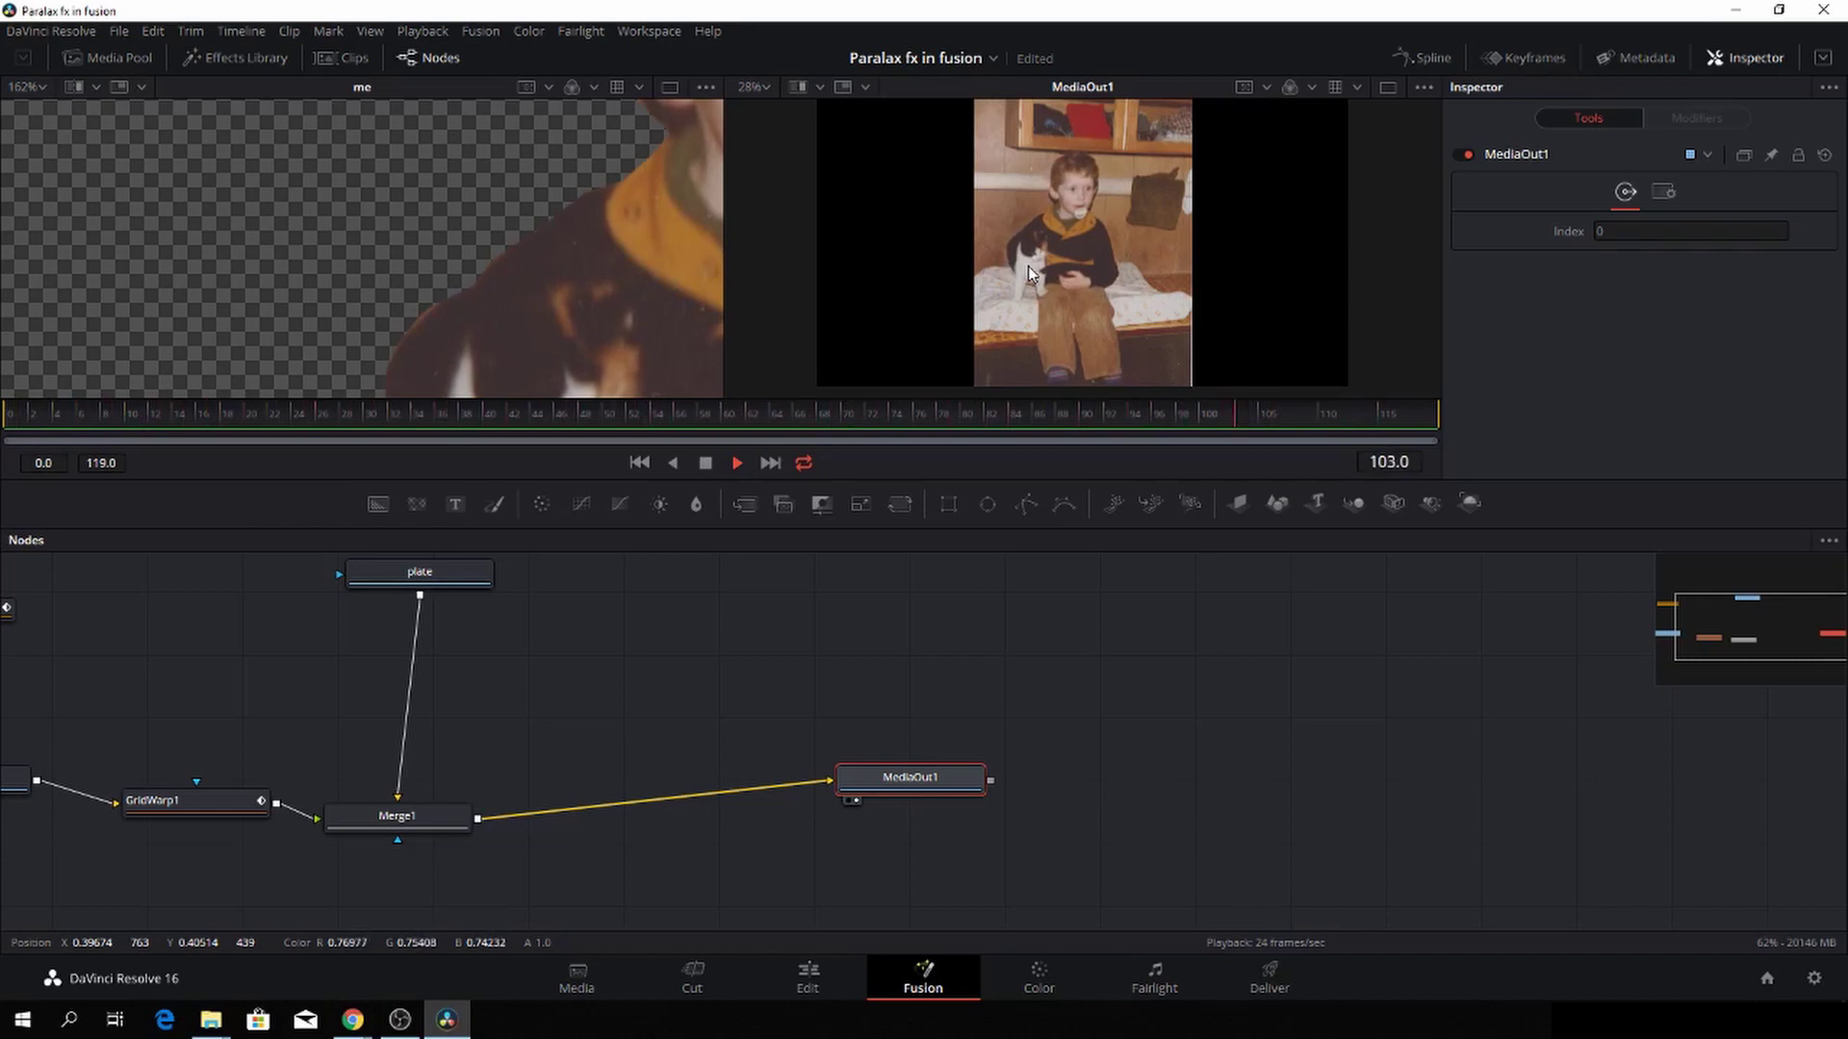
key("space")
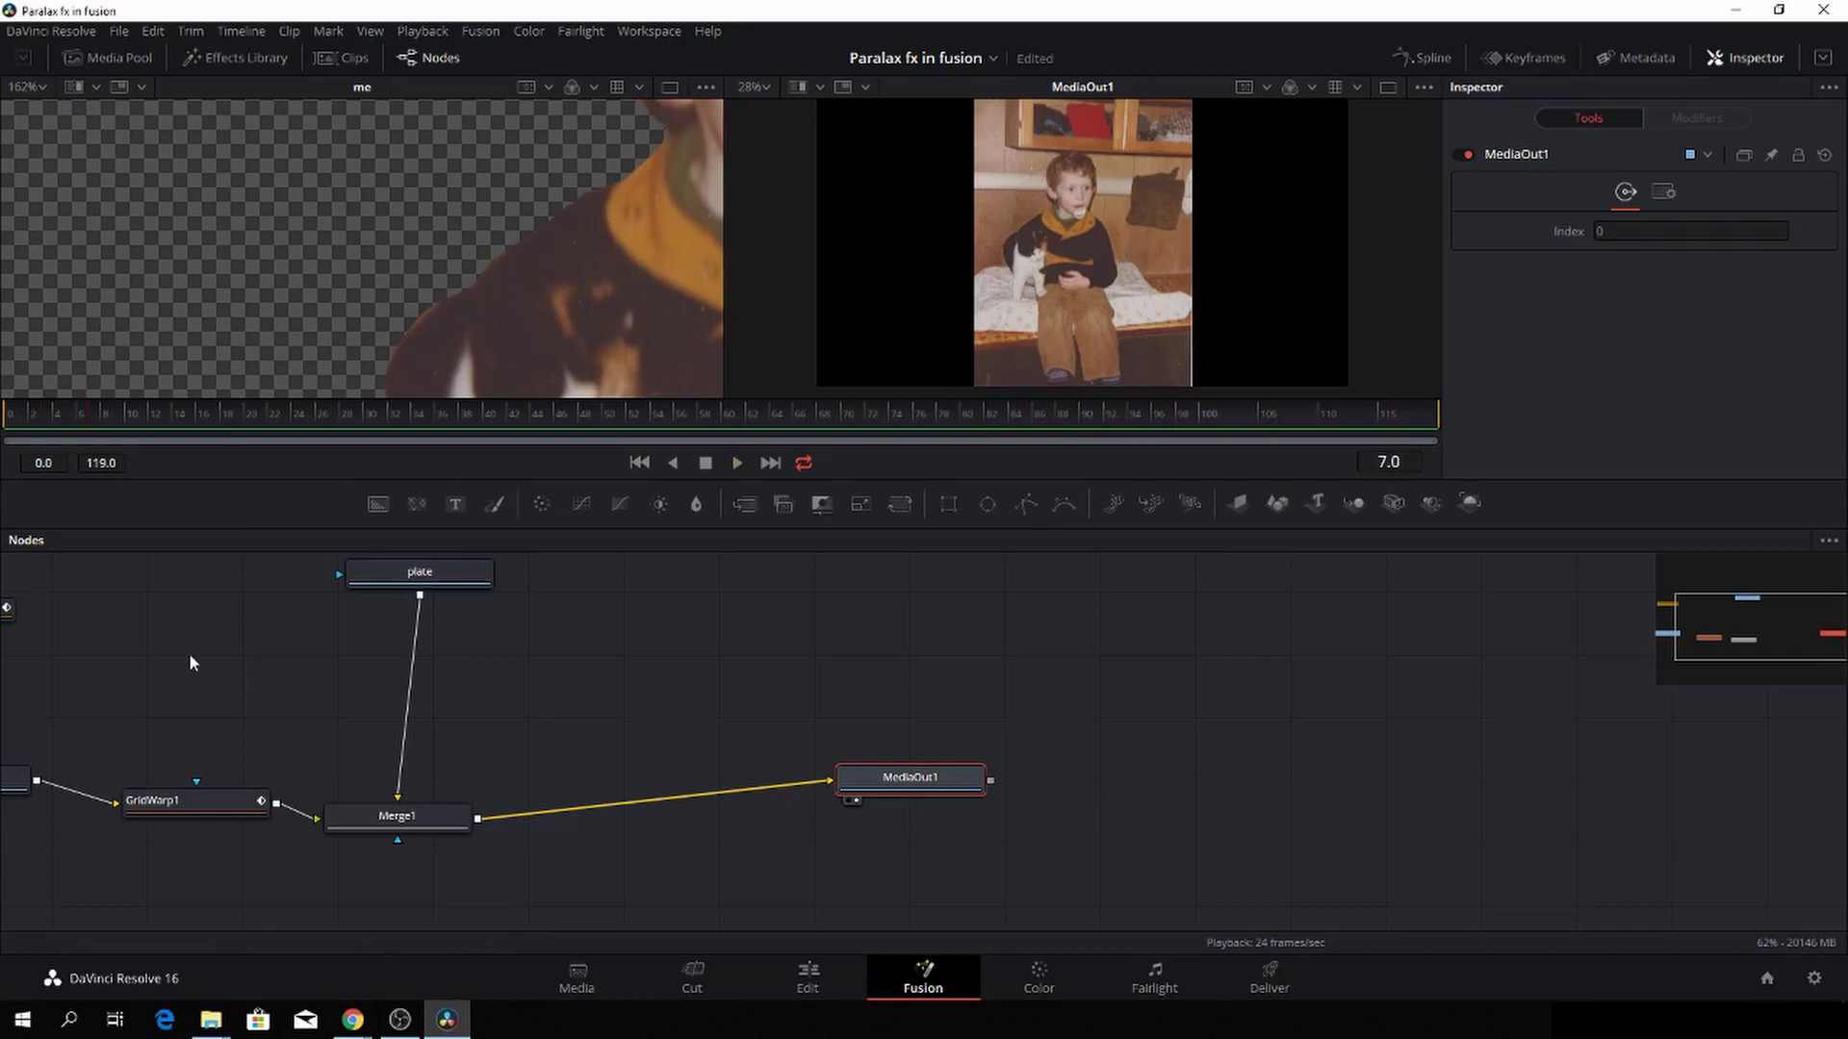
Turn on Motion Blur in the Merge1 node's settings
left_click(416, 814)
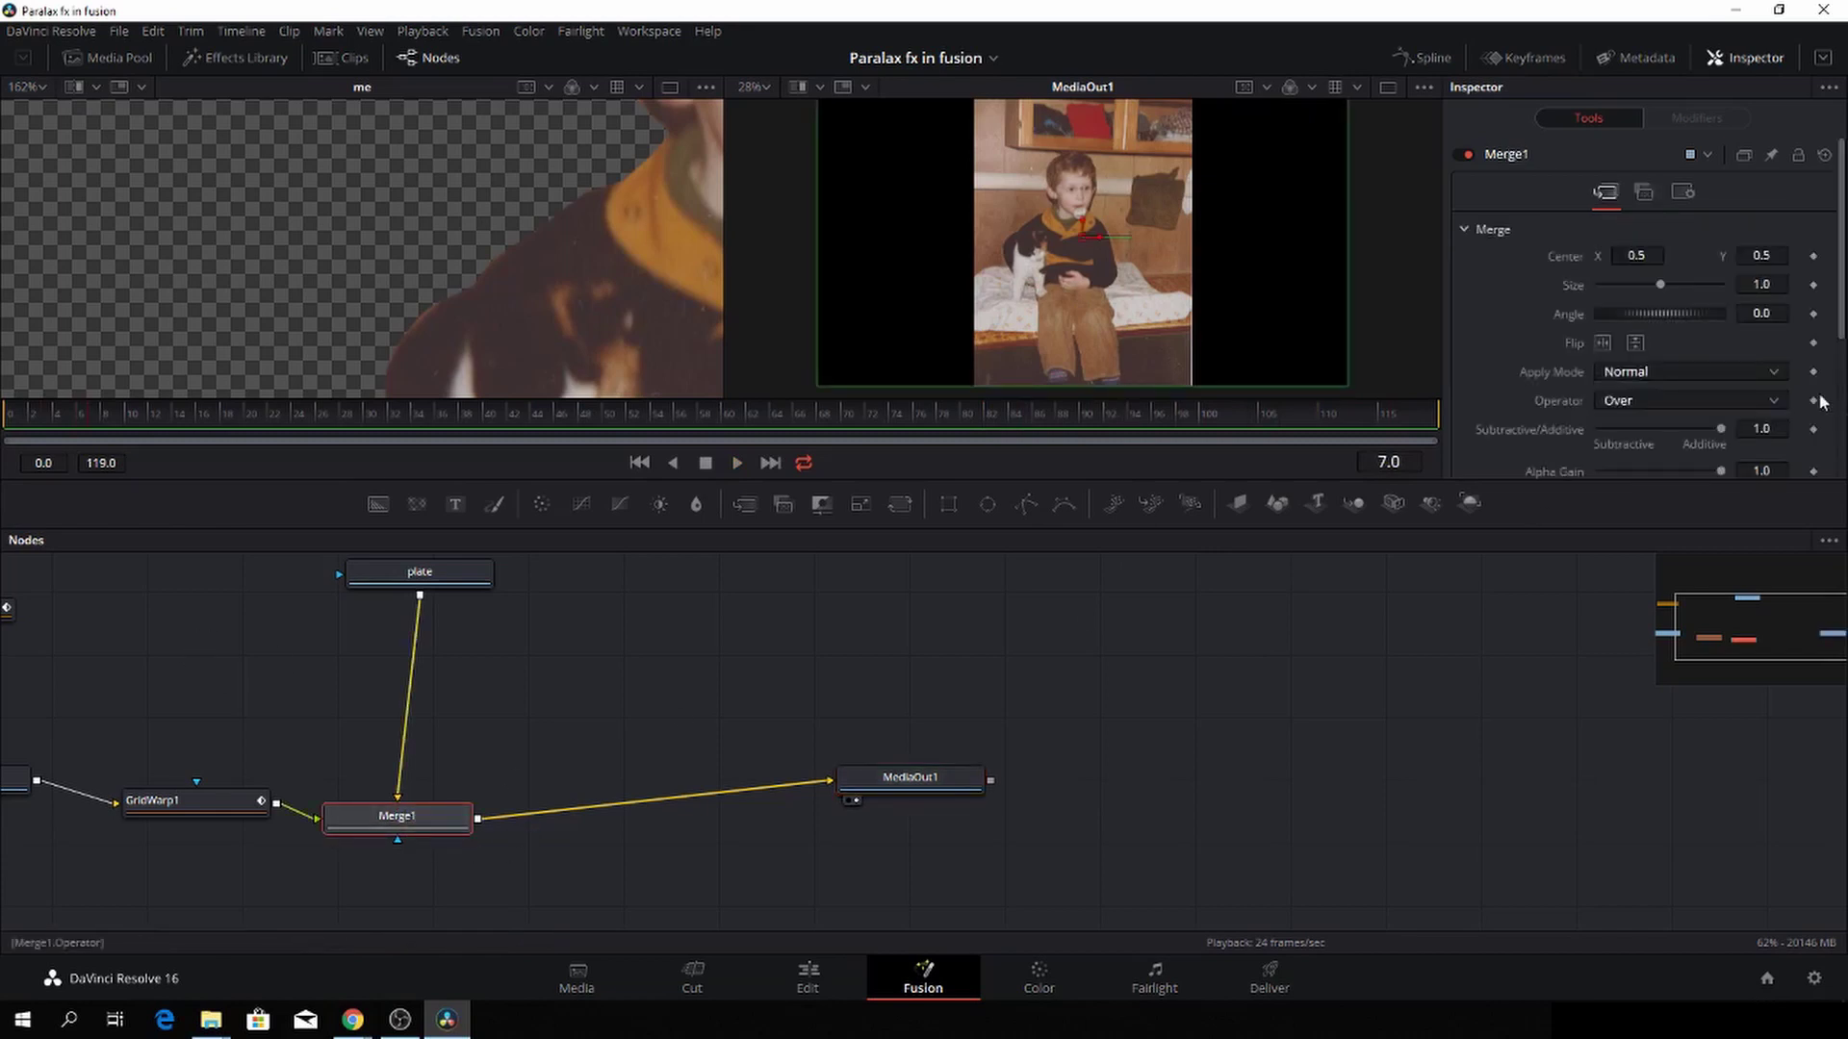
left_click(1682, 191)
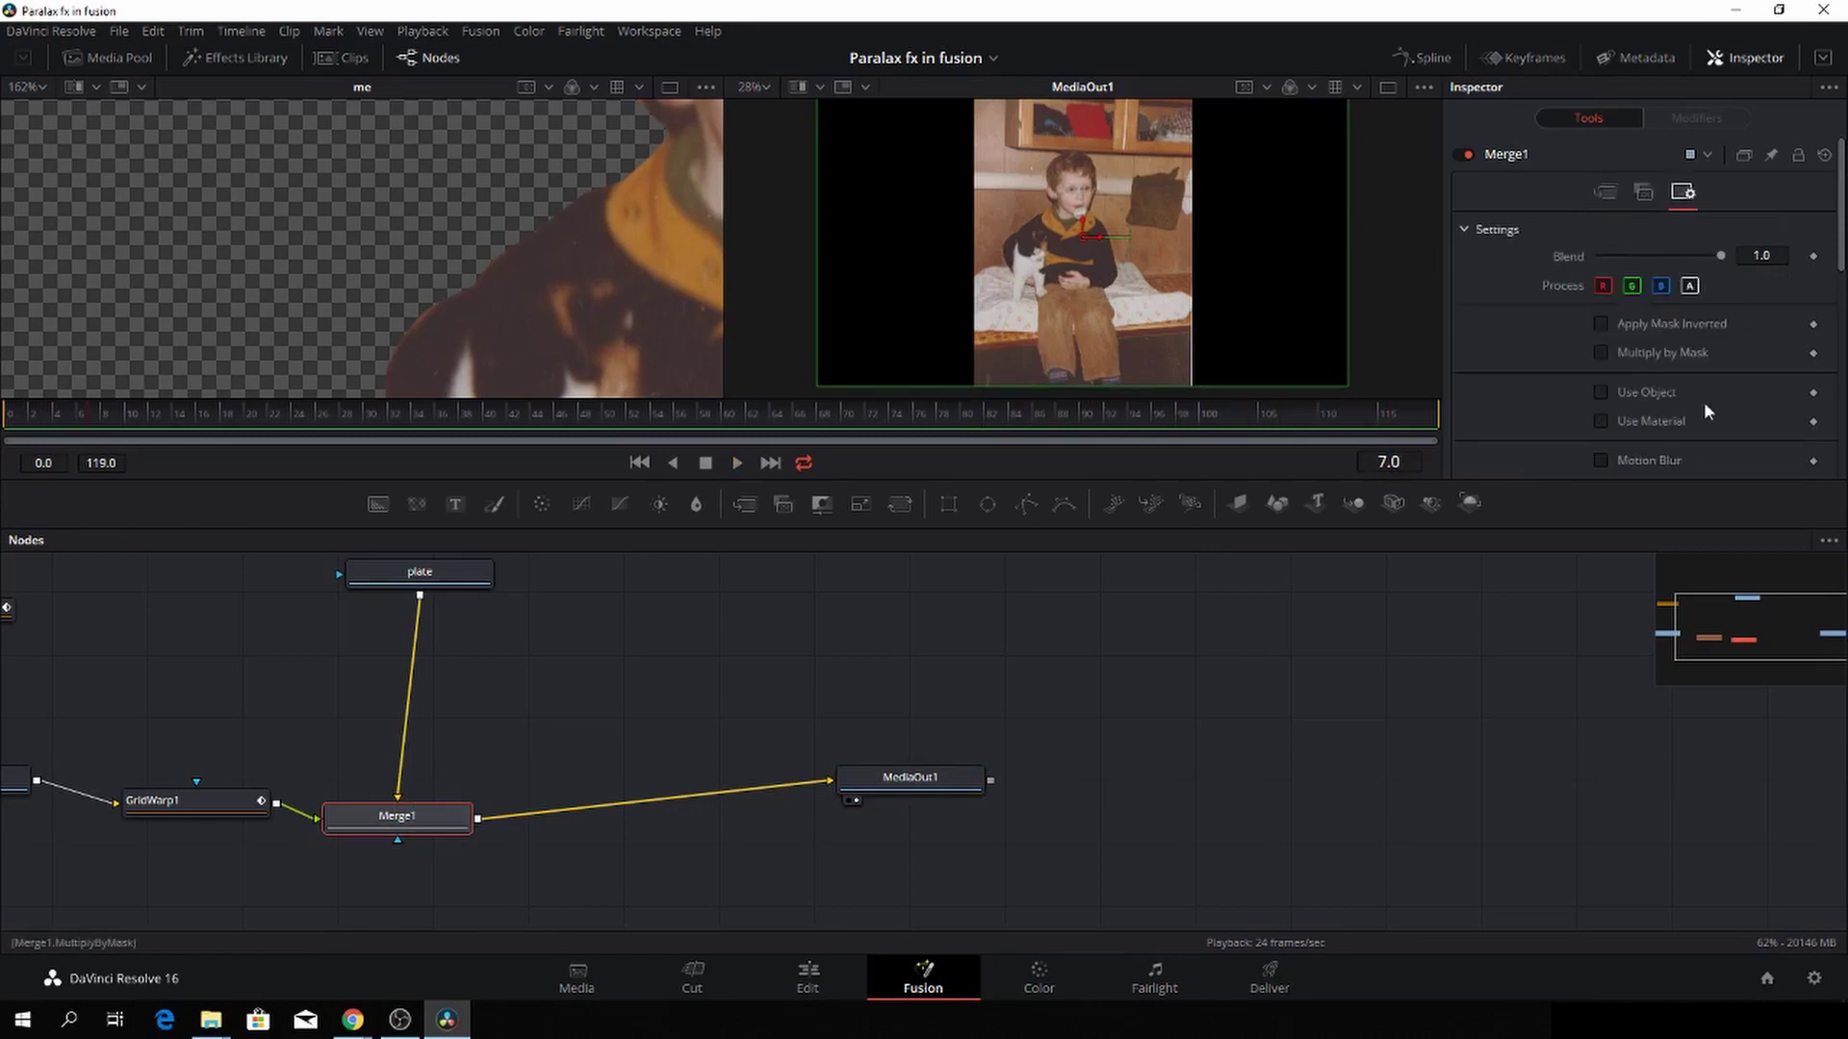
scroll(1640, 447, "down", 5)
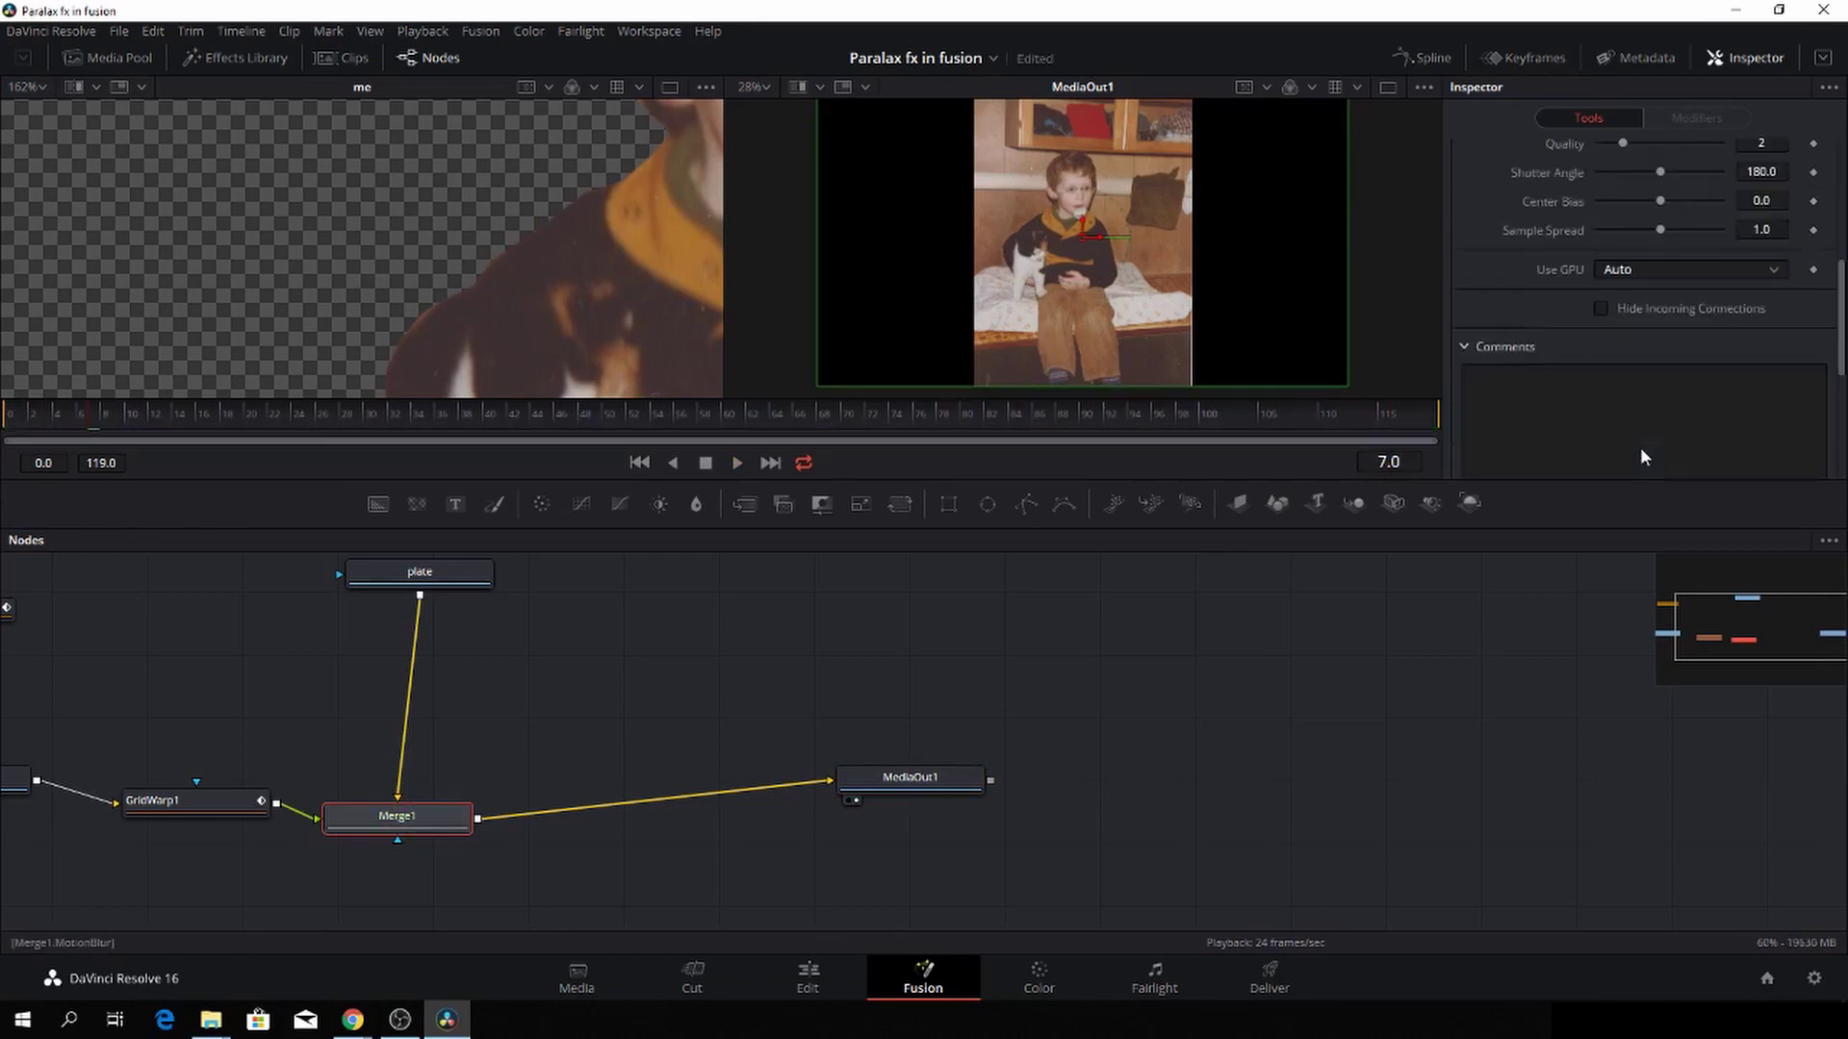
scroll(1634, 352, "up", 1)
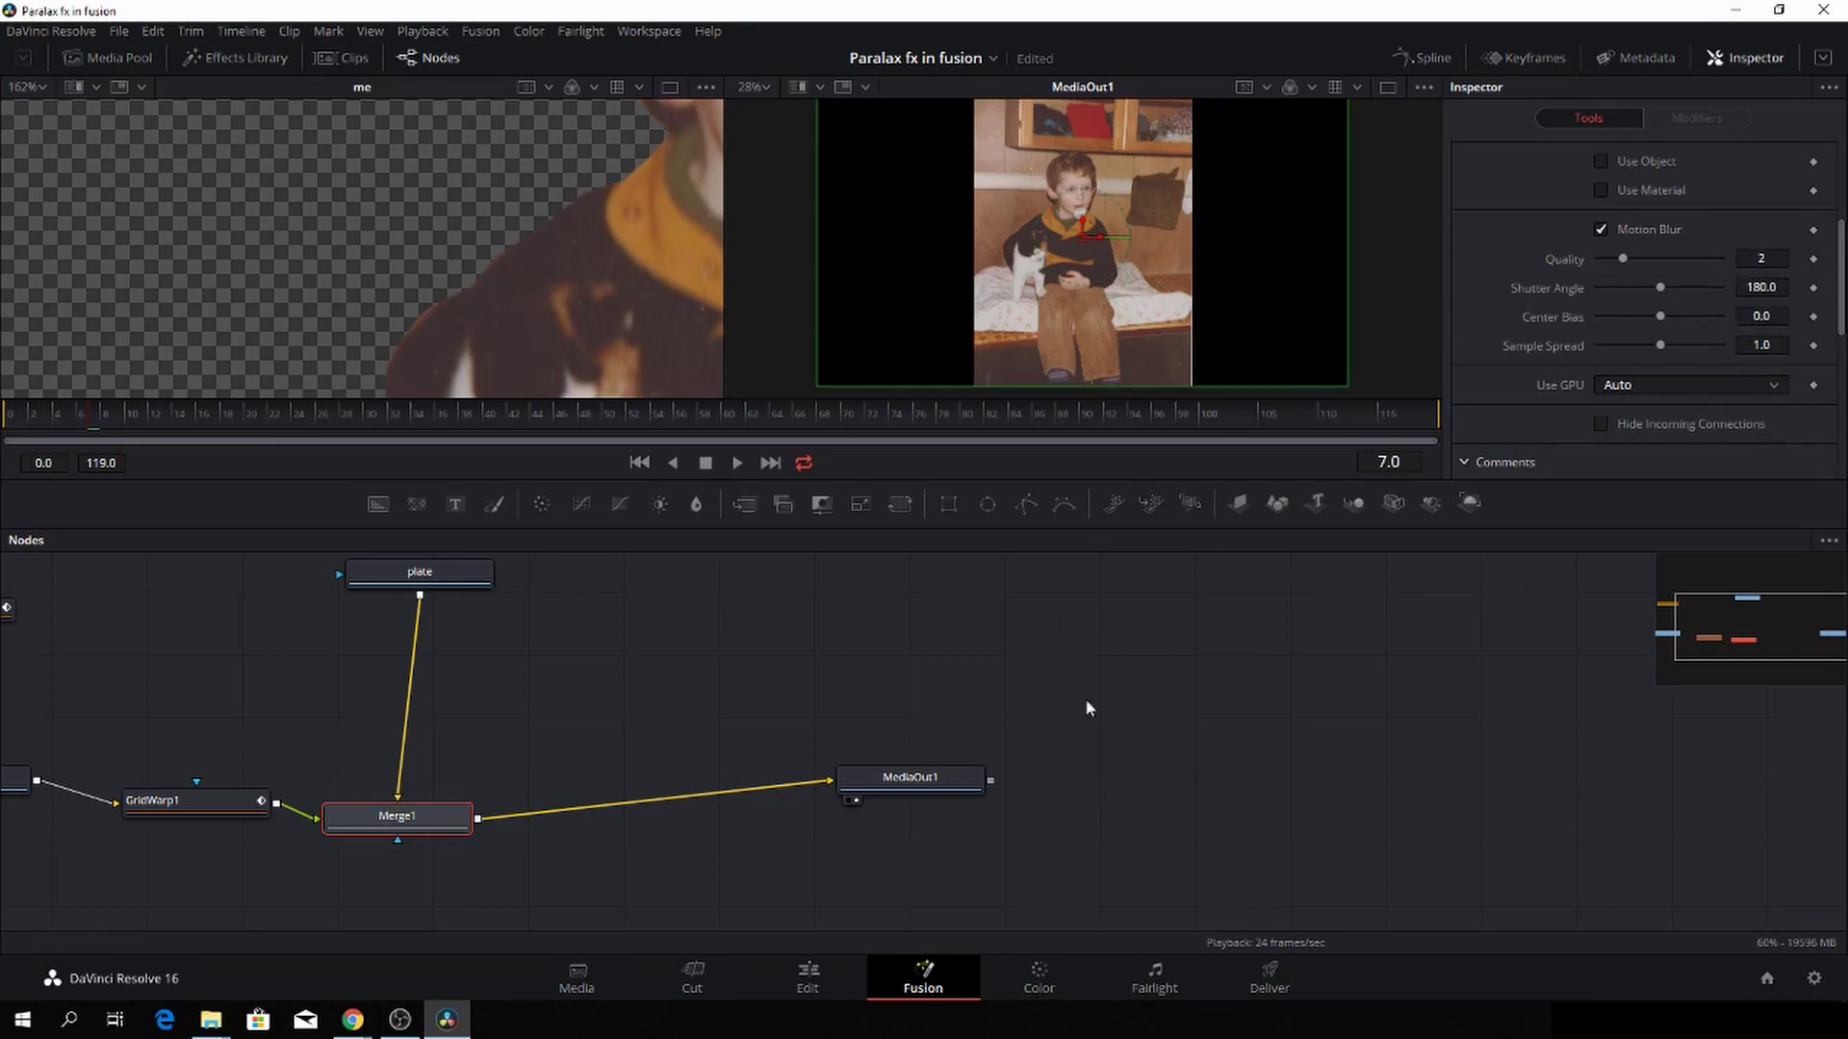
Make room before MediaOut1 and insert a Transform node between Merge1 and MediaOut1
left_click_drag(924, 779, 1038, 798)
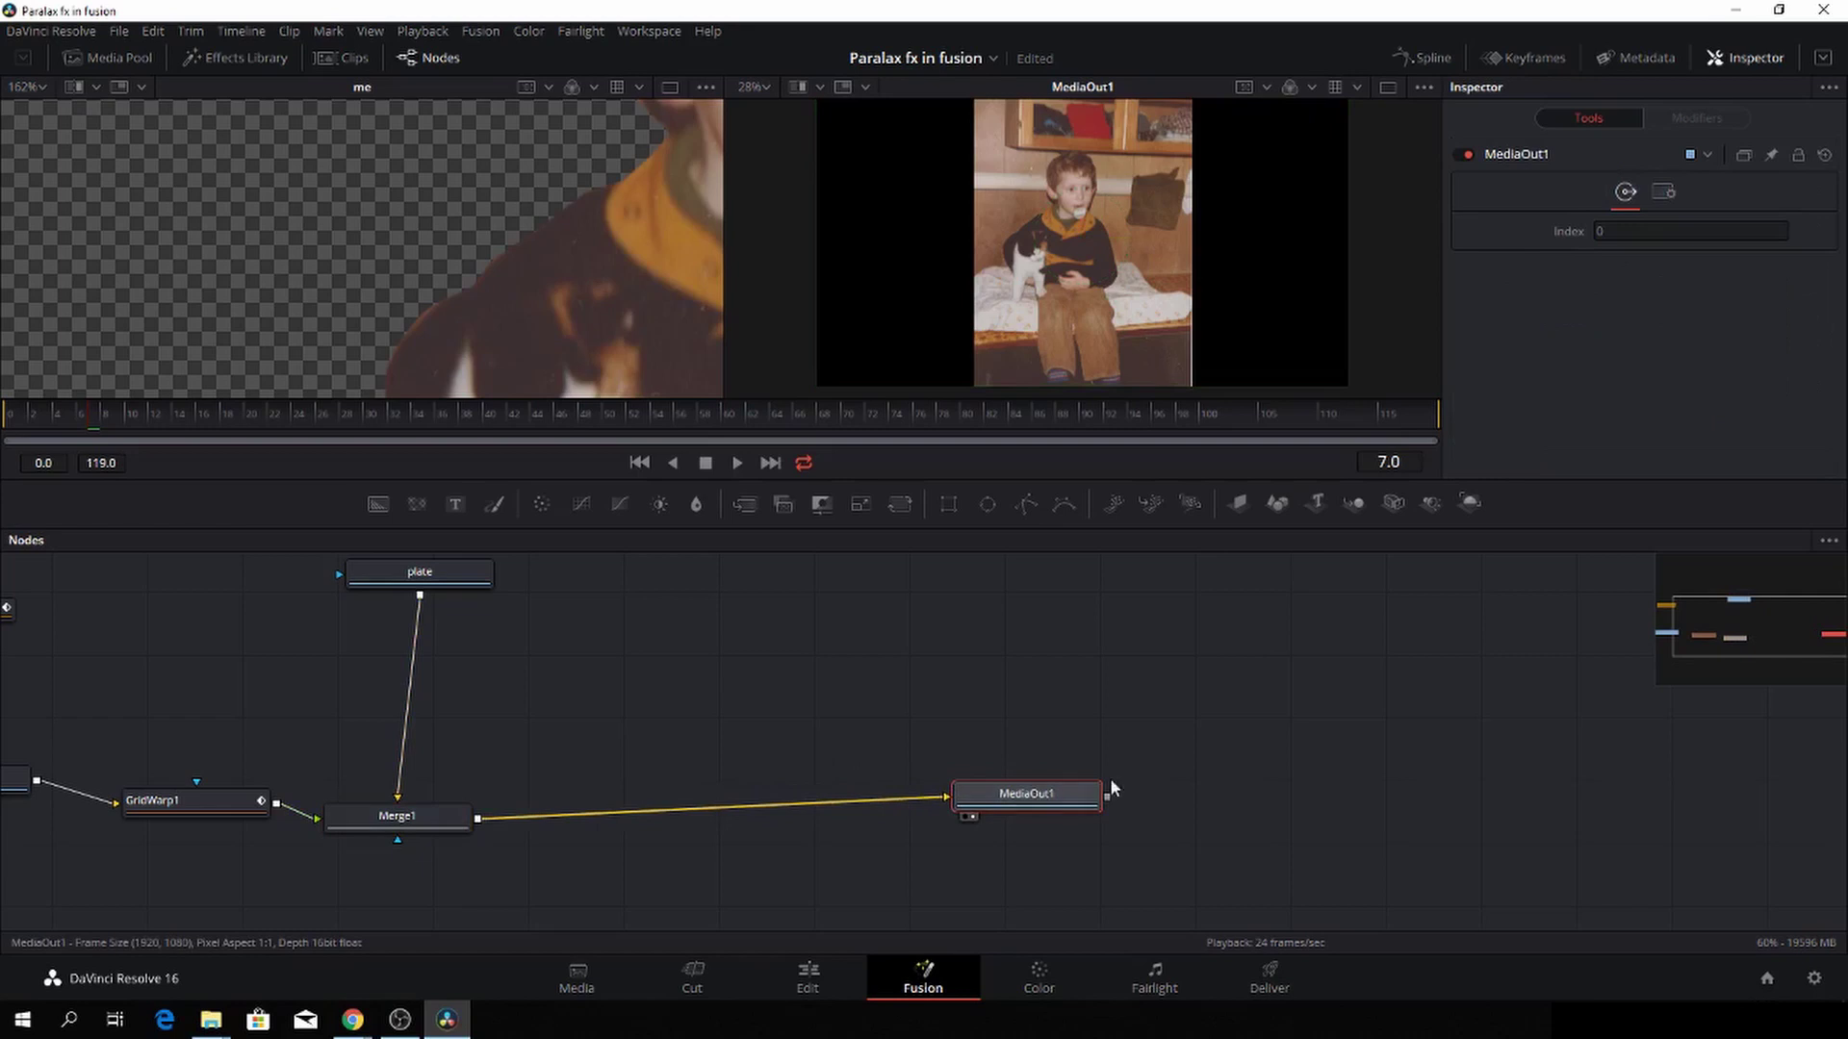
left_click(847, 584)
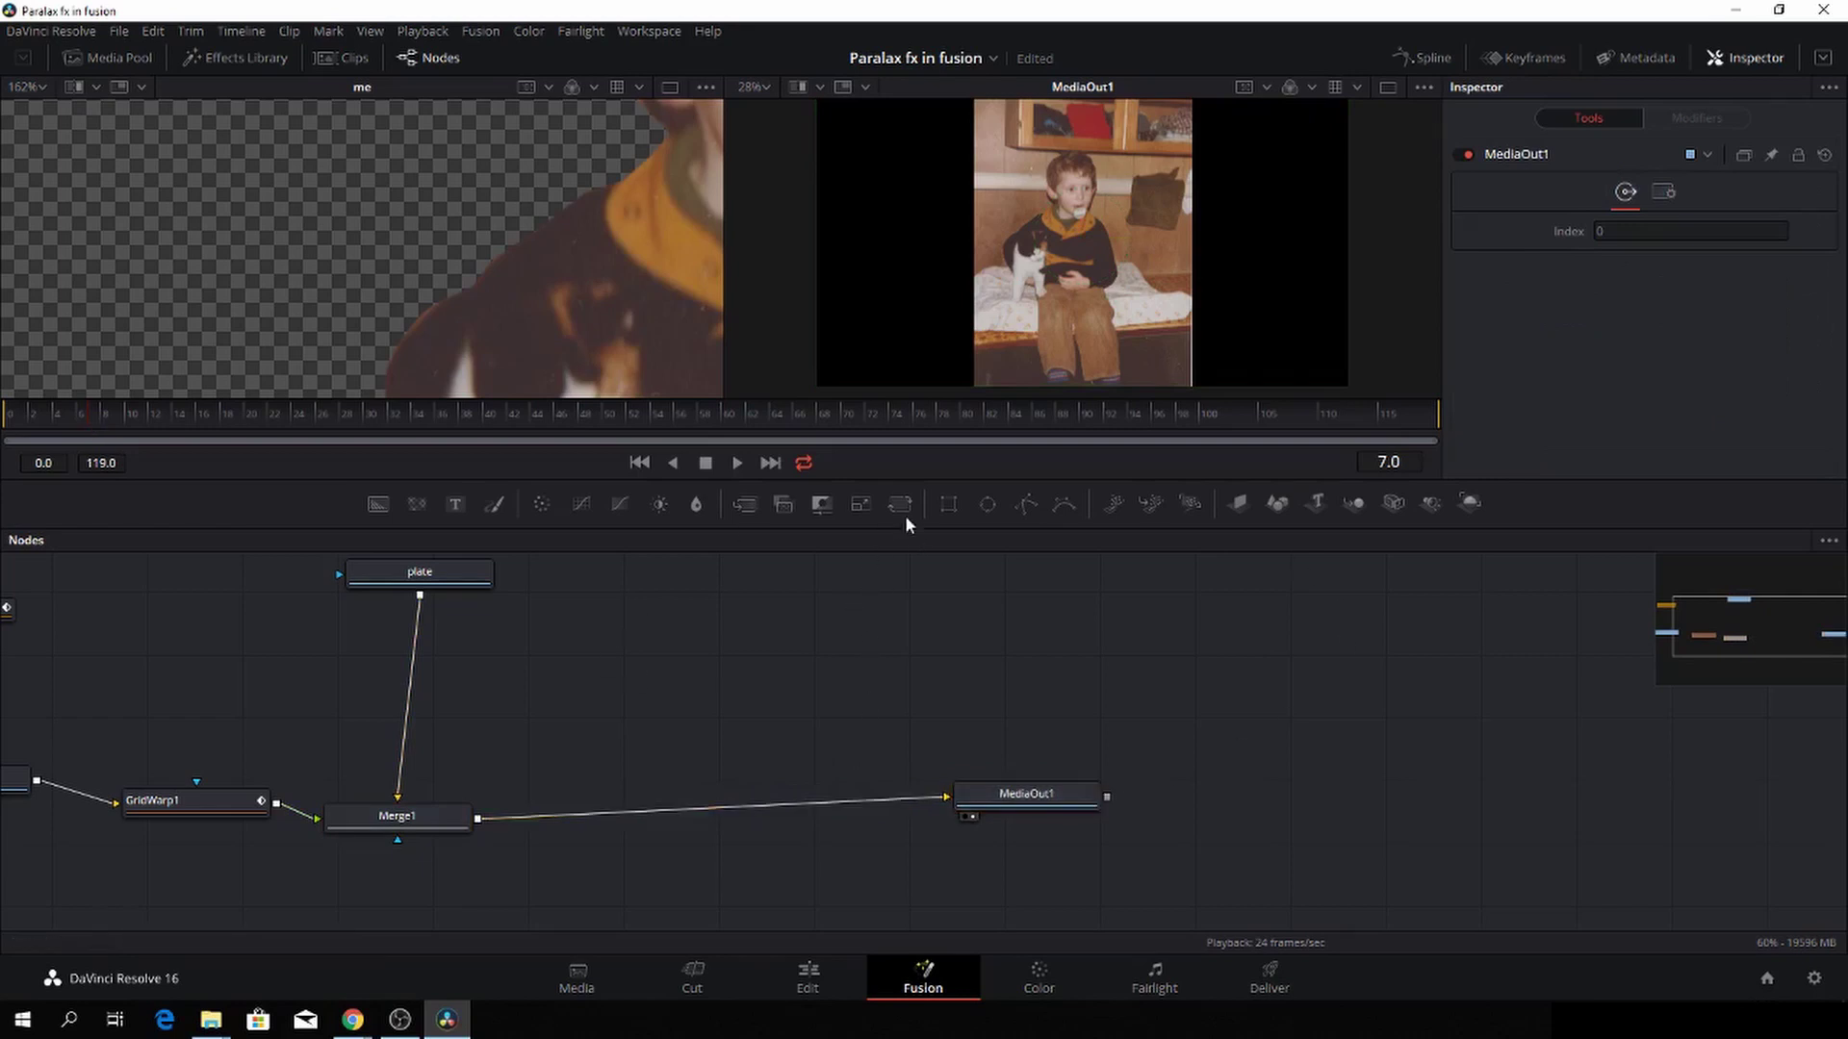
left_click(899, 505)
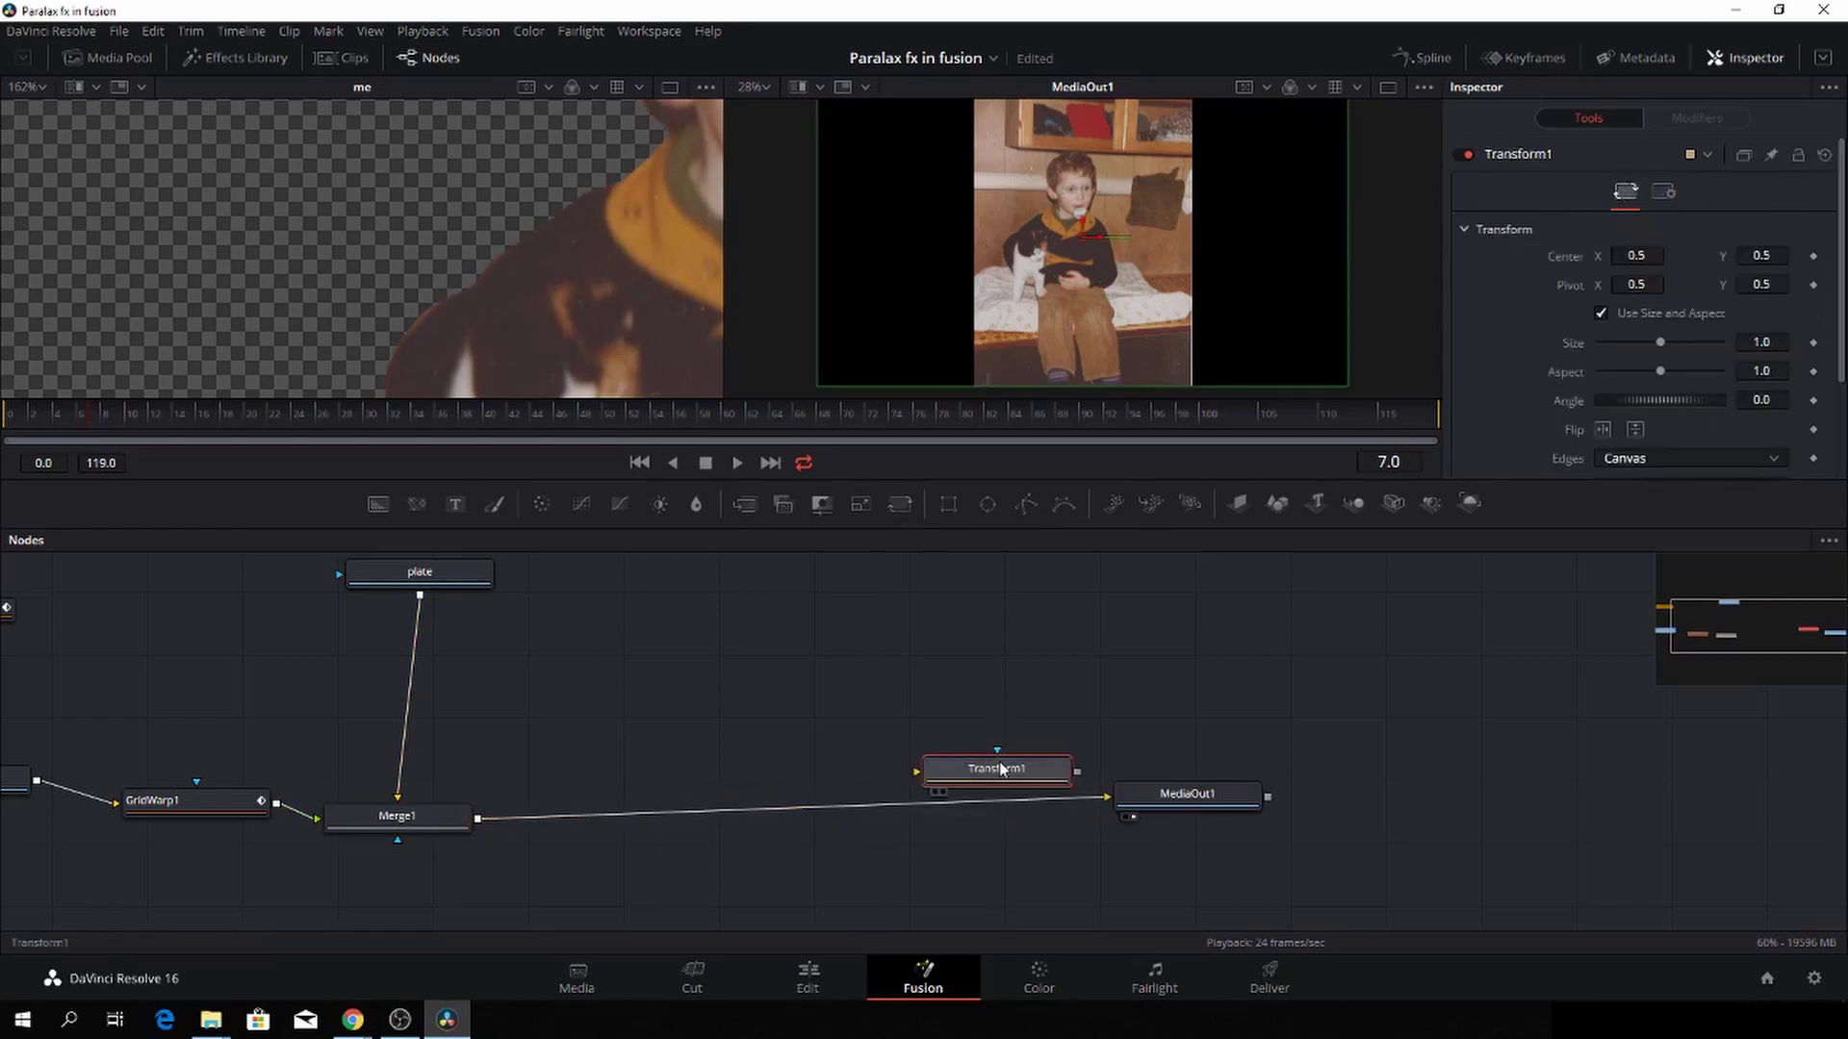
left_click_drag(1001, 770, 941, 811)
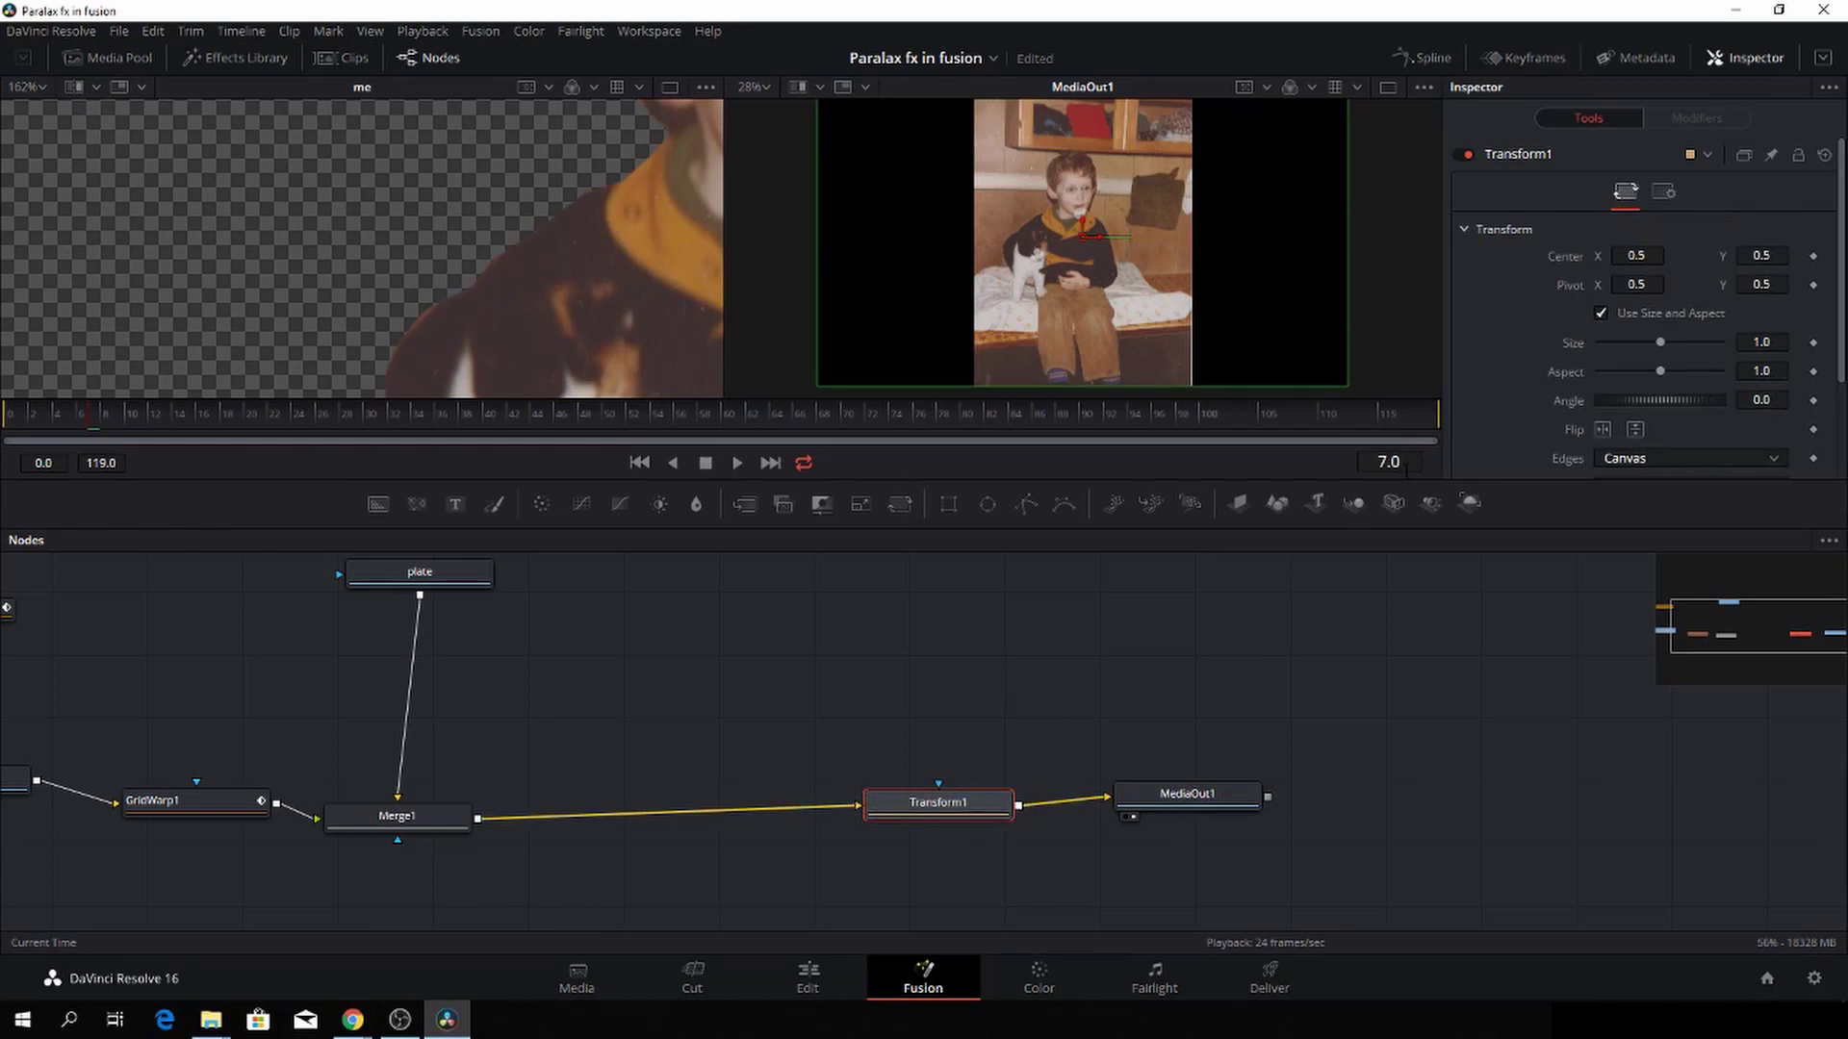
Keyframe the Transform's Size at 1.0 on frame 0 and raise it to about 1.05 at the last frame
key("Home")
left_click(1813, 344)
left_click(1415, 419)
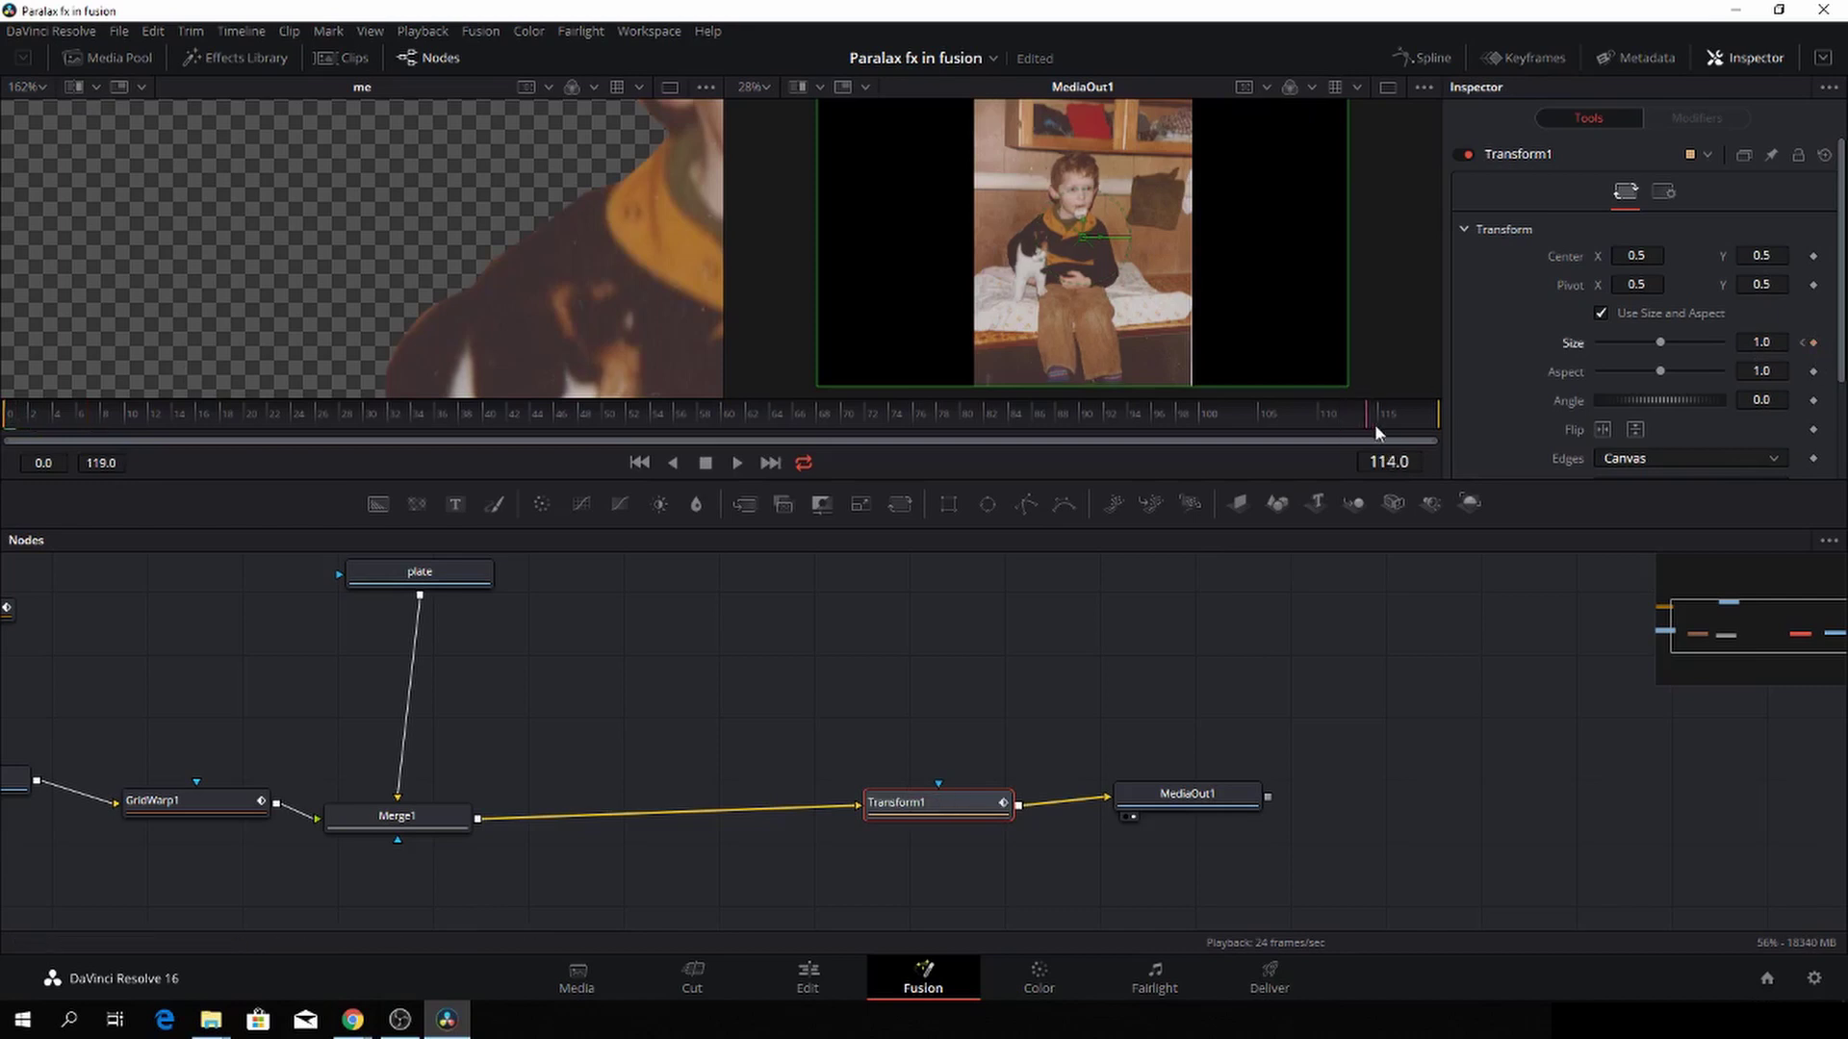
left_click_drag(1420, 438, 1438, 441)
left_click_drag(1761, 343, 1788, 343)
Play back the slow zoom, move Transform1 closer to Merge1 and switch to the Edit page
key("space")
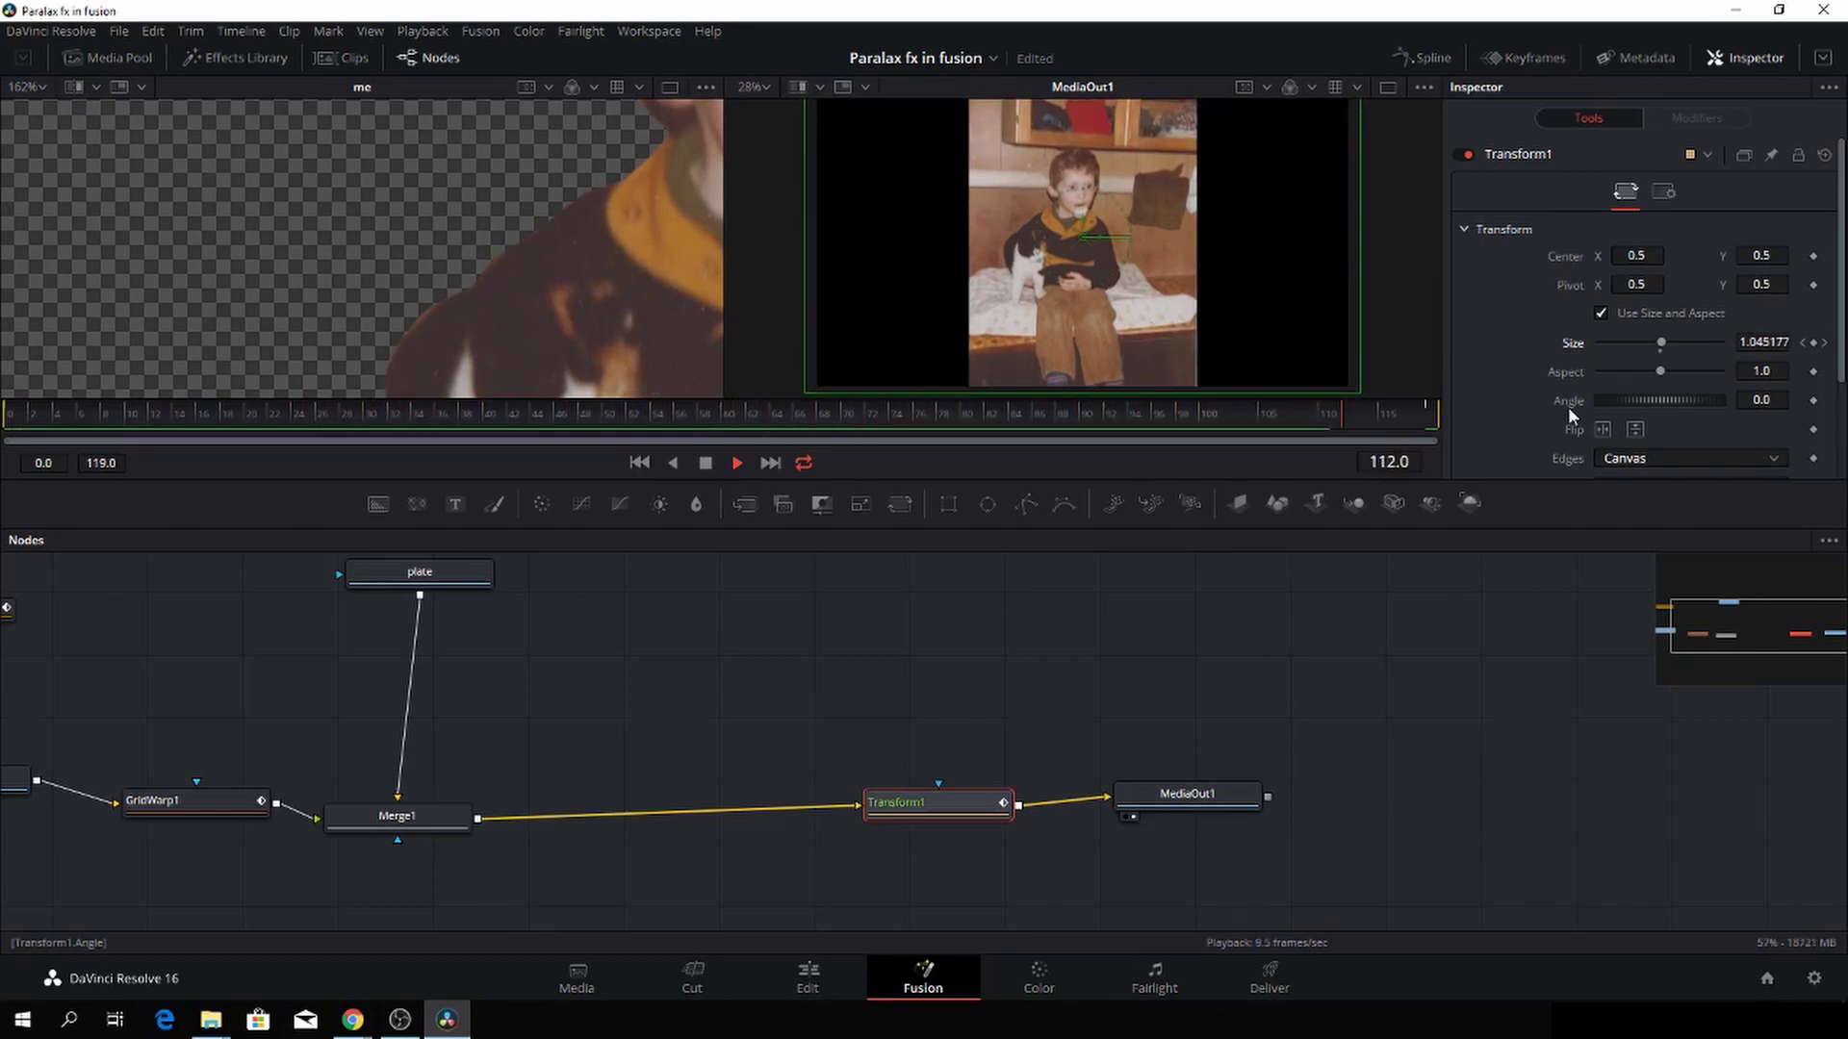
key("space")
left_click_drag(924, 802, 732, 796)
left_click(811, 985)
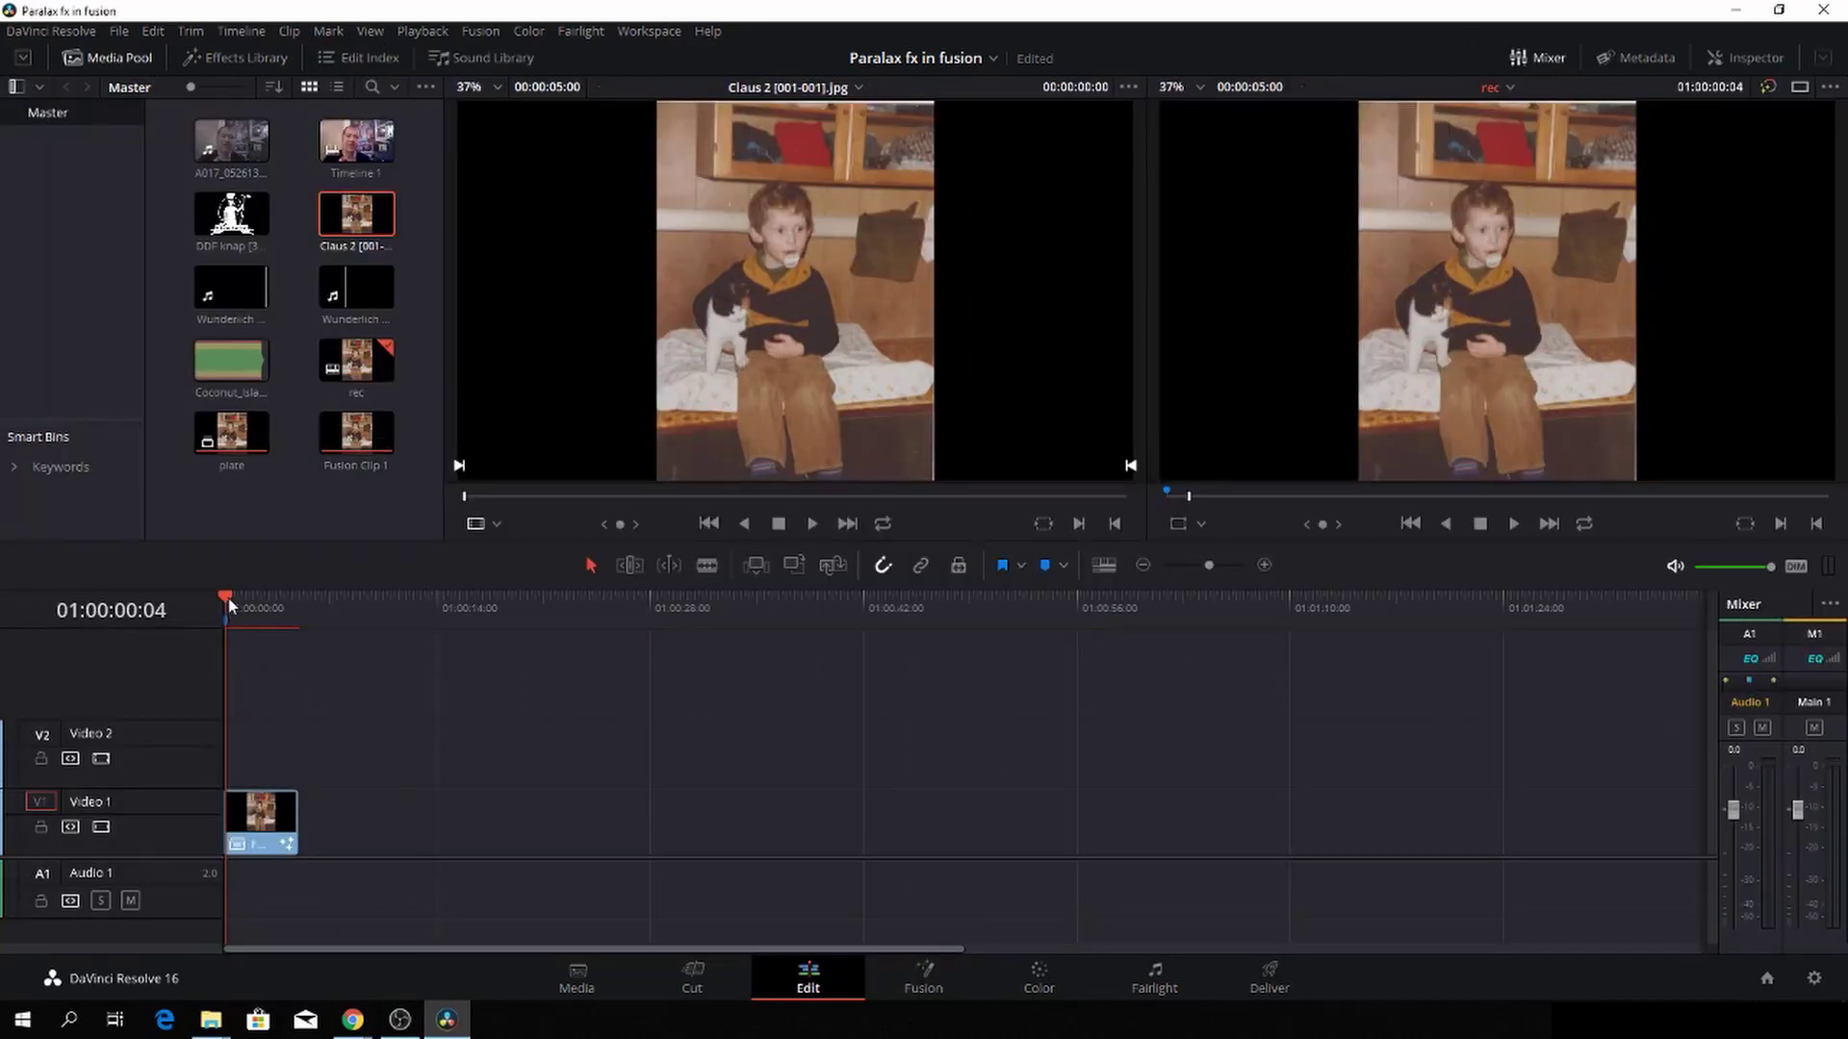
Play the parallax clip from the start of the timeline twice and park the playhead at 01:00:01:04
key("Home")
key("space")
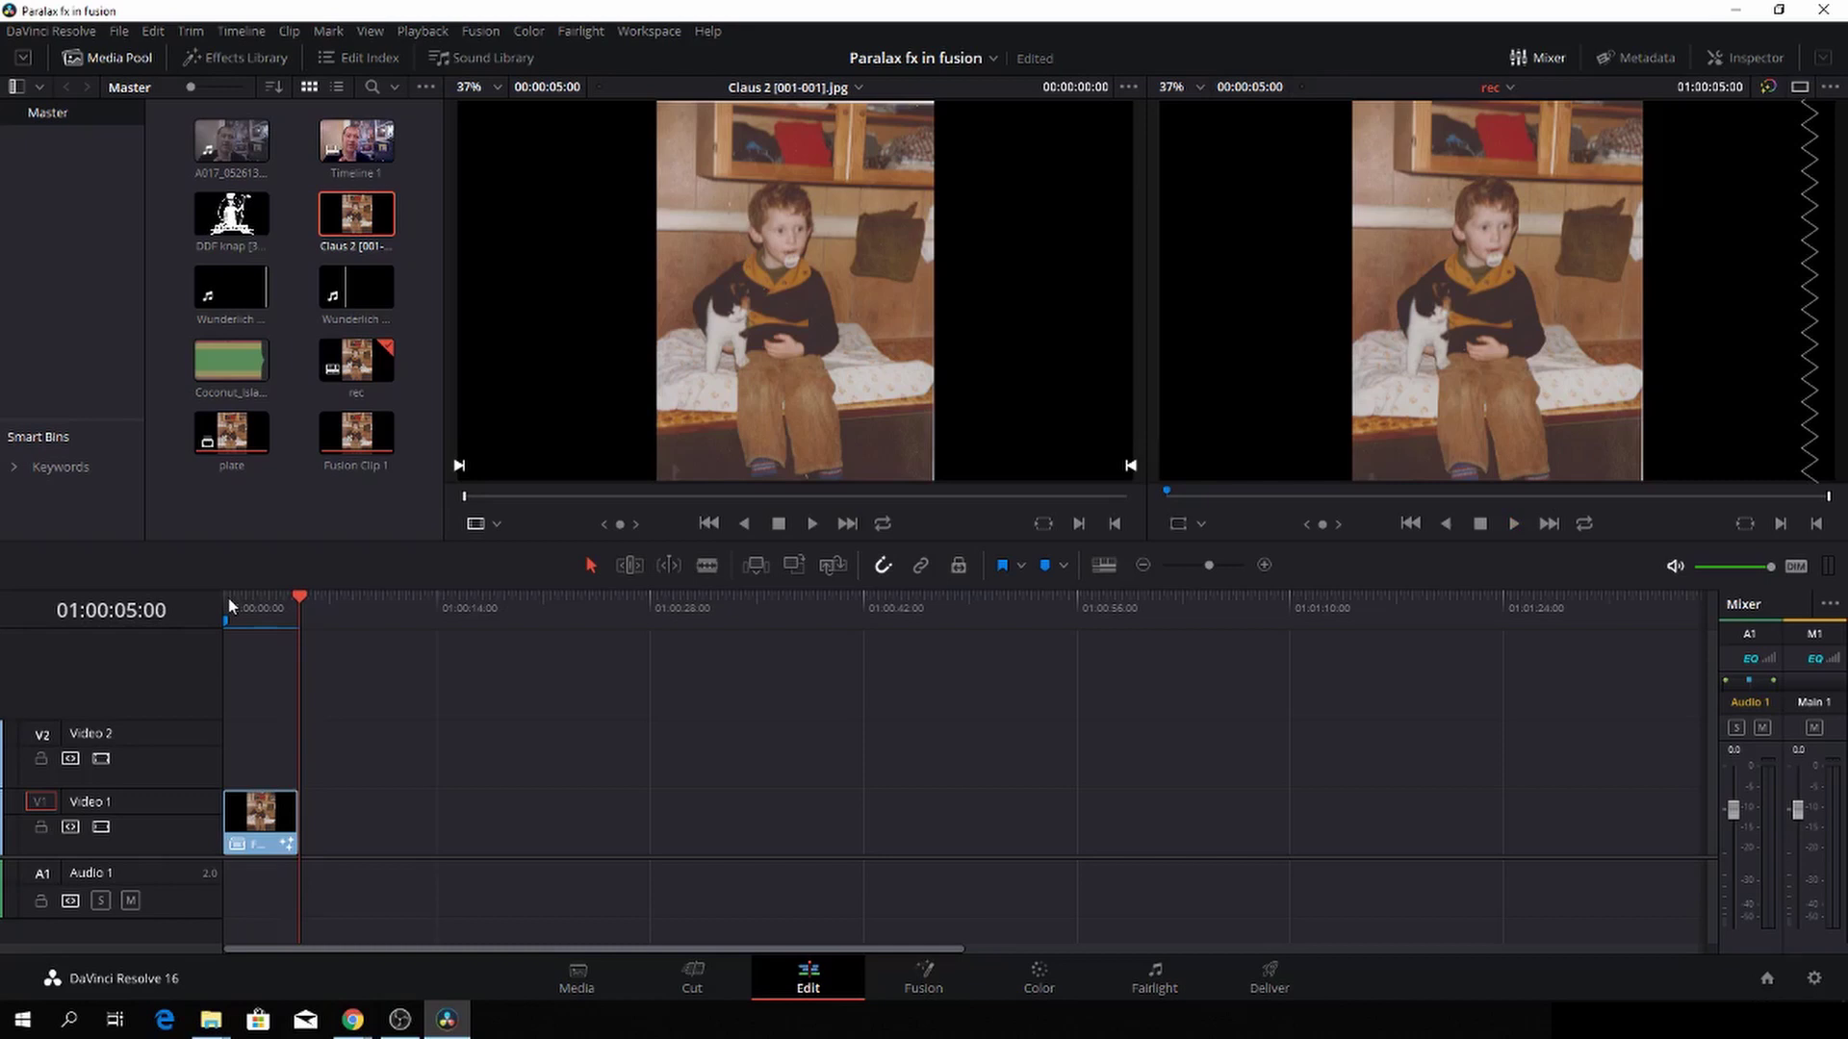
key("Home")
key("space")
left_click(241, 605)
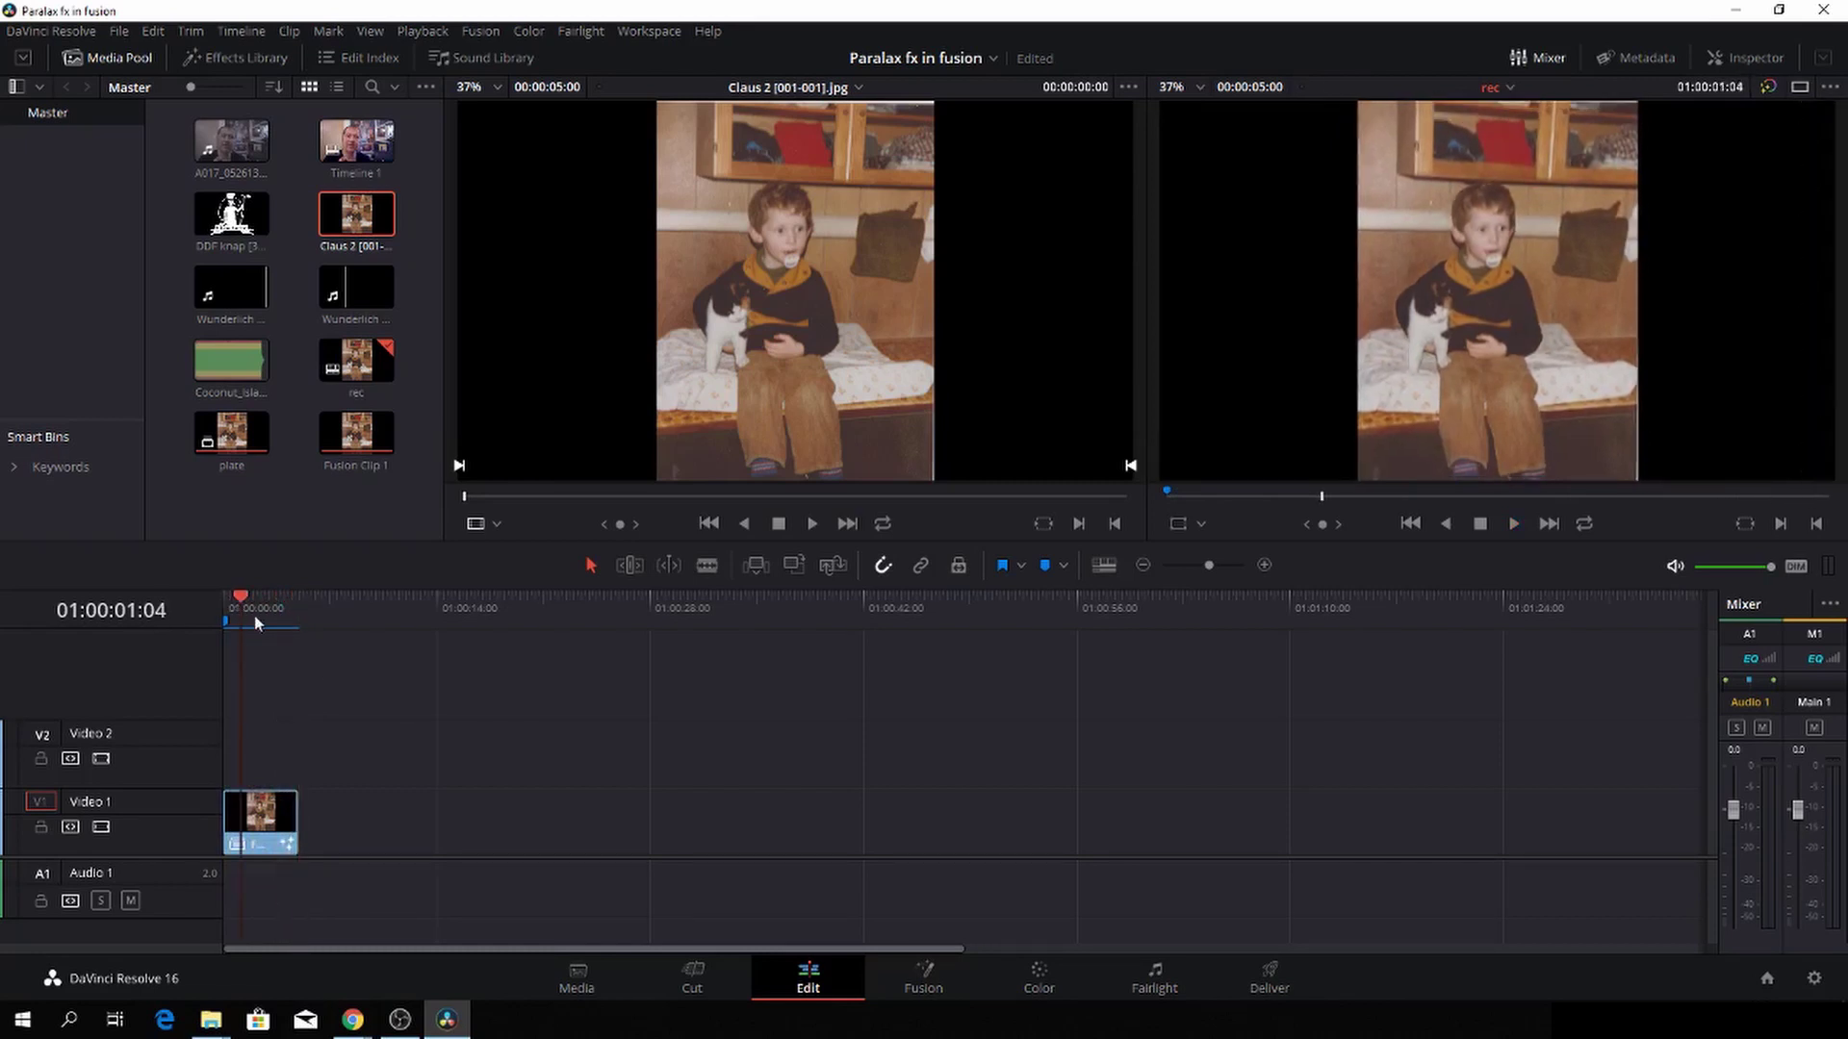
Apply the OpenFX Analog Damage effect to the Fusion clip on Video 1 and show the effect's settings
left_click(238, 69)
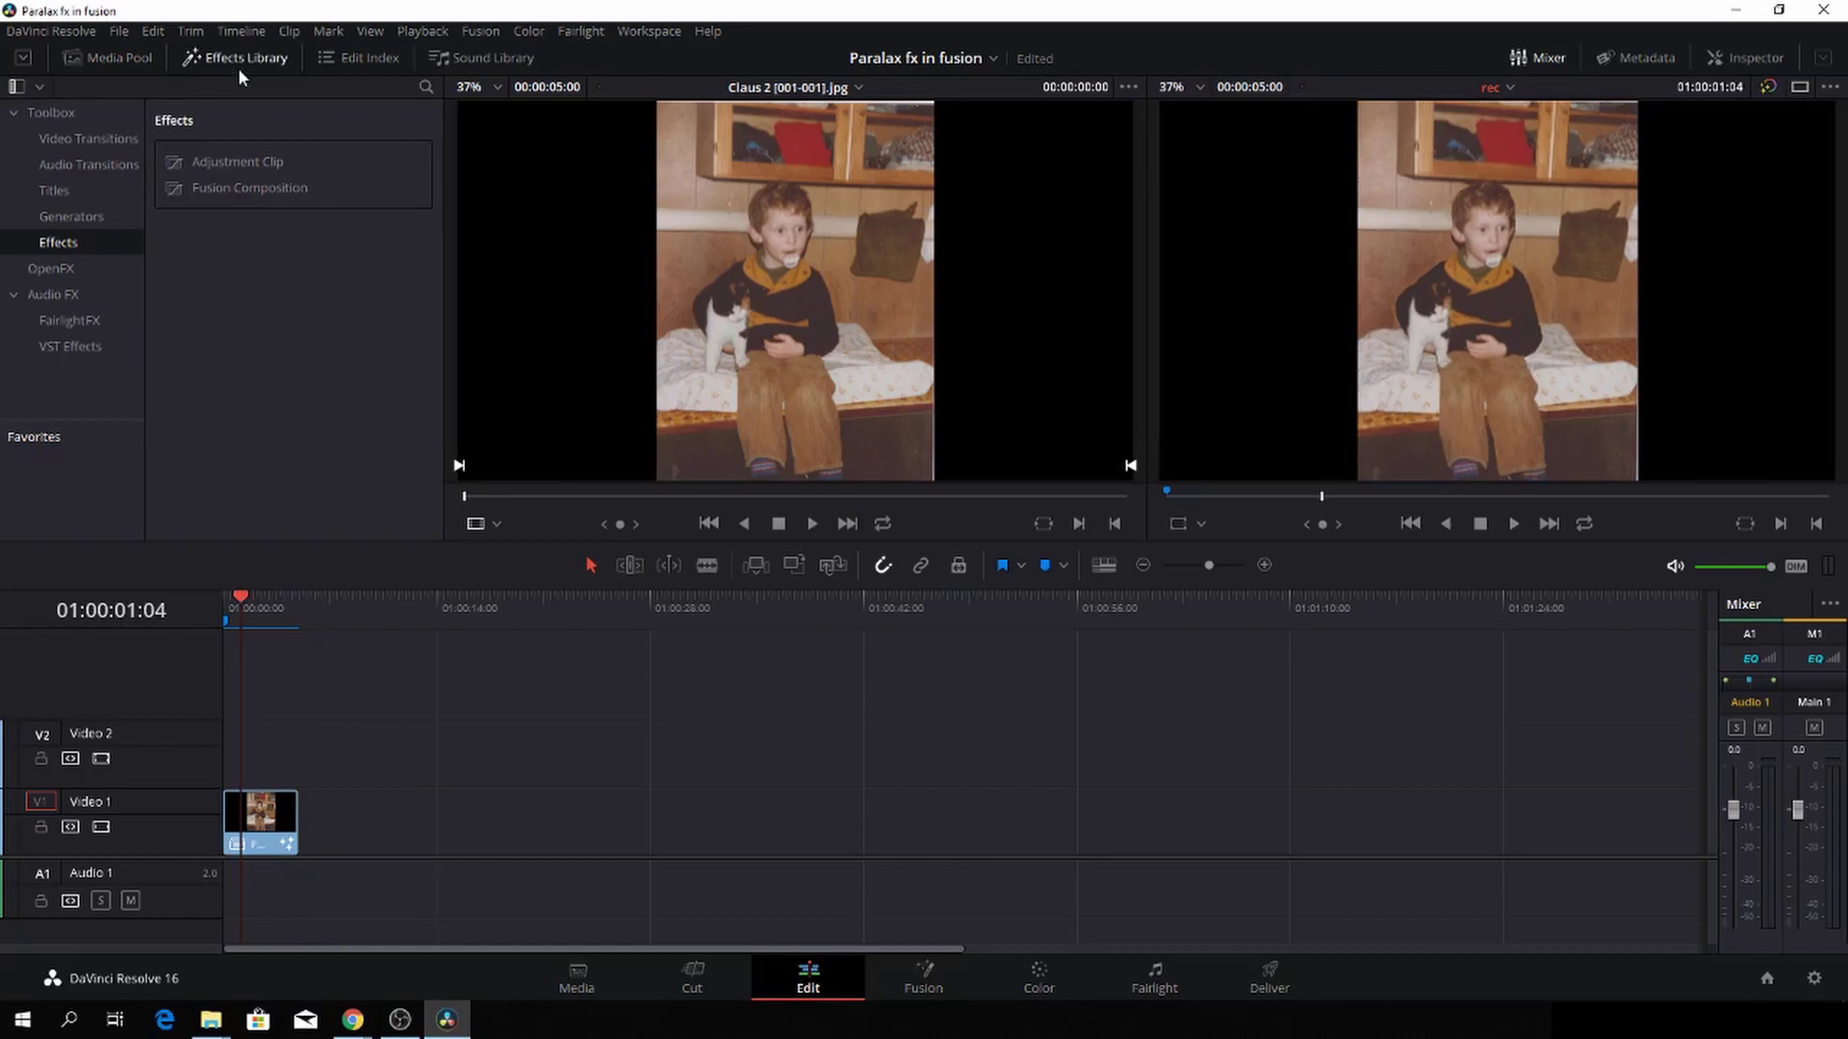
left_click(50, 269)
scroll(277, 214, "down", 5)
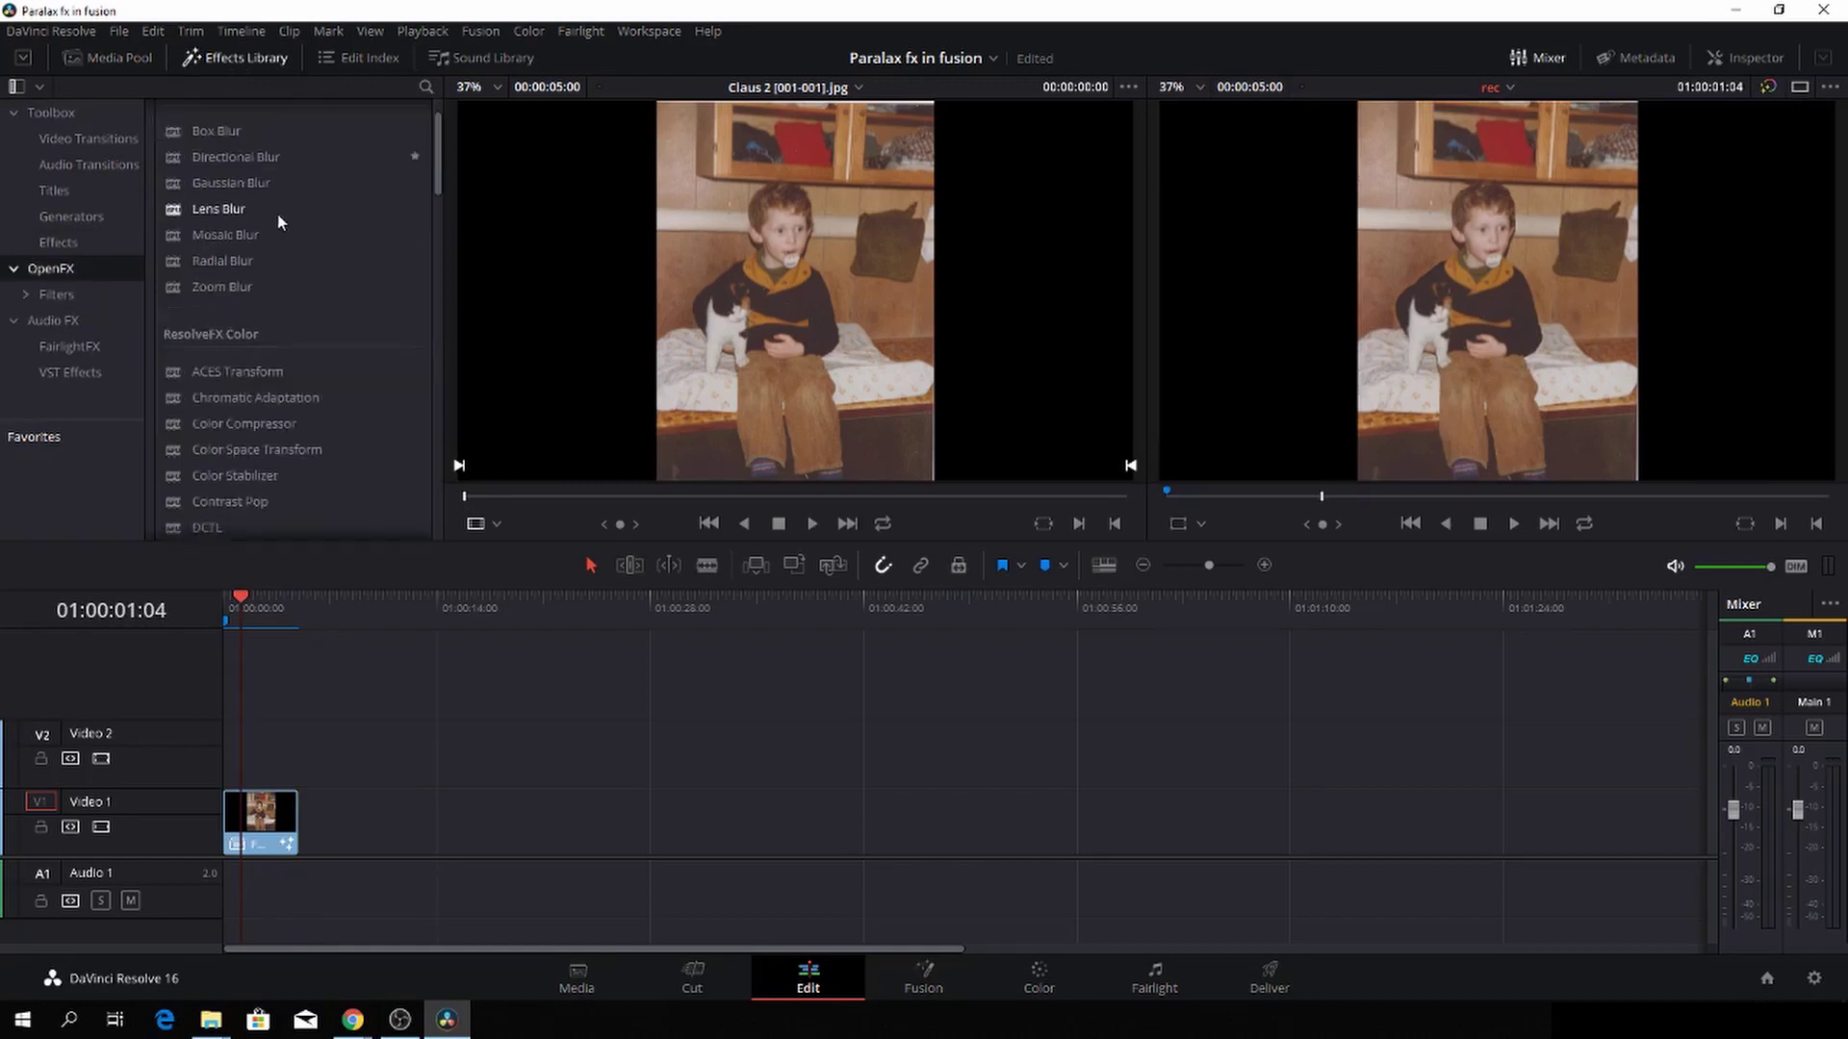
scroll(280, 221, "down", 15)
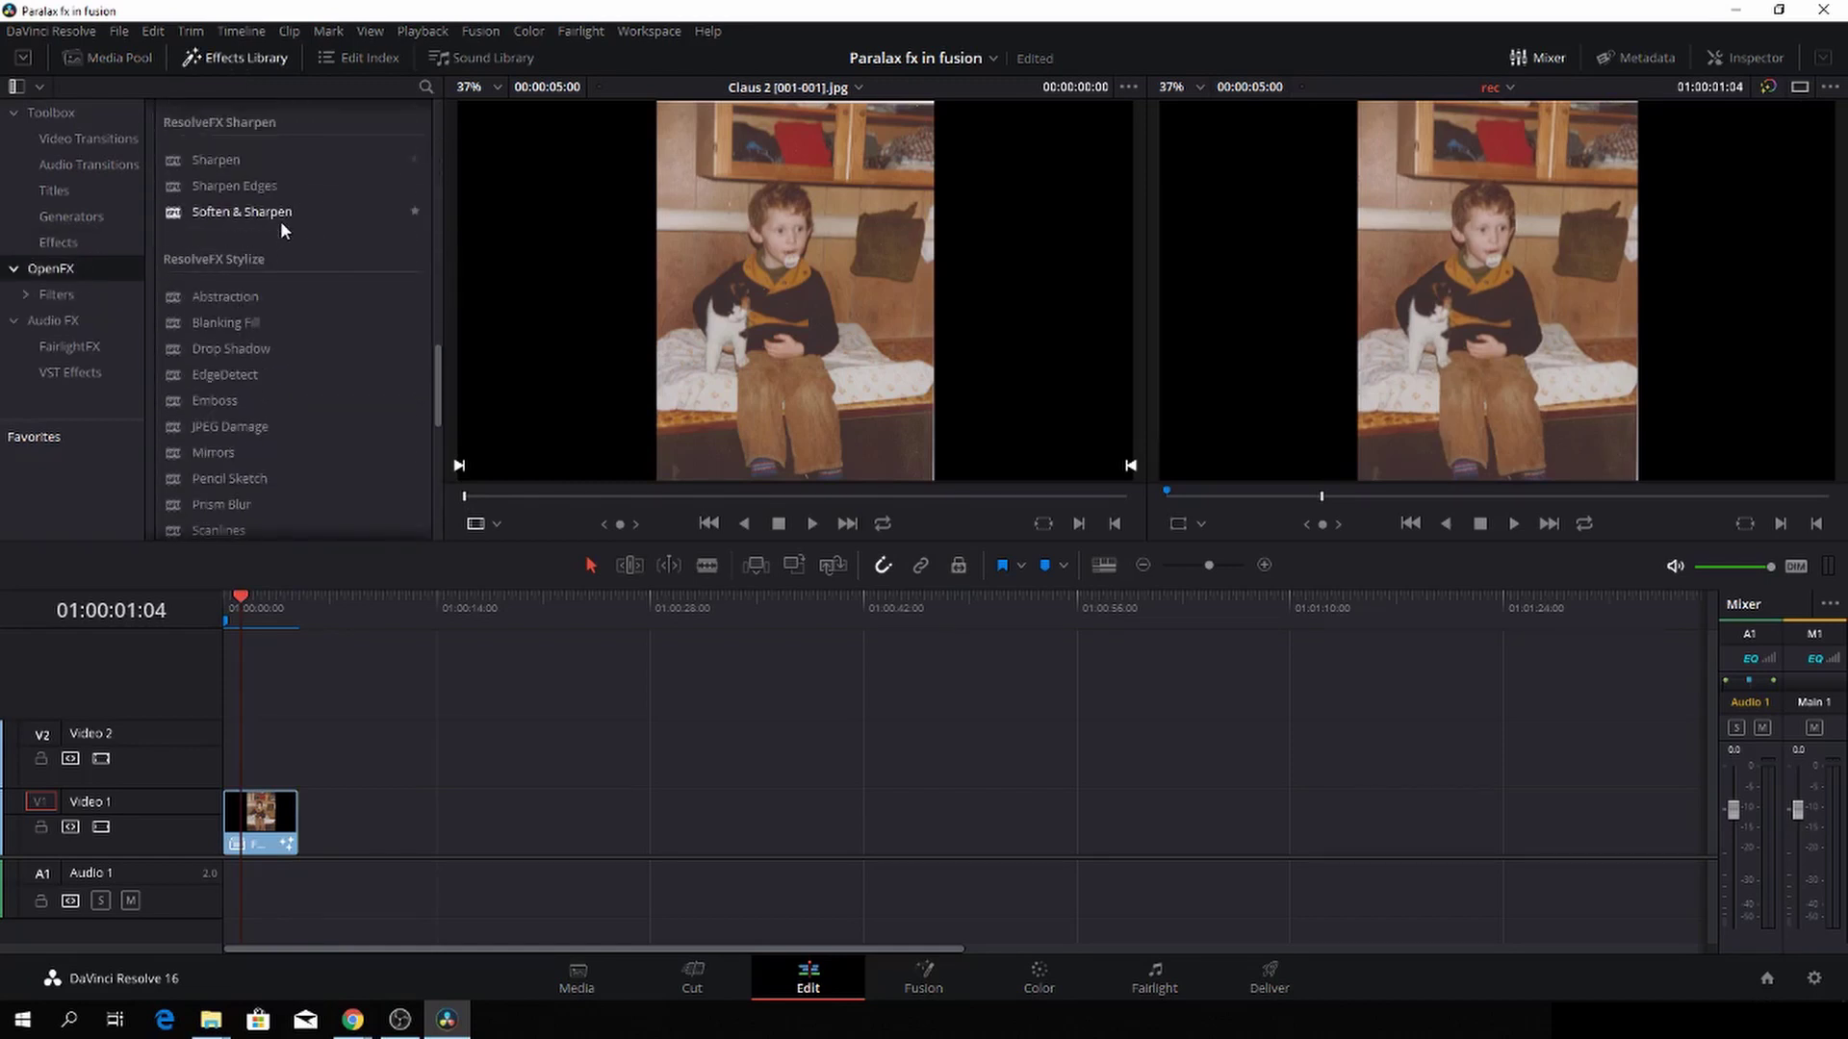
scroll(281, 226, "down", 5)
scroll(282, 229, "down", 3)
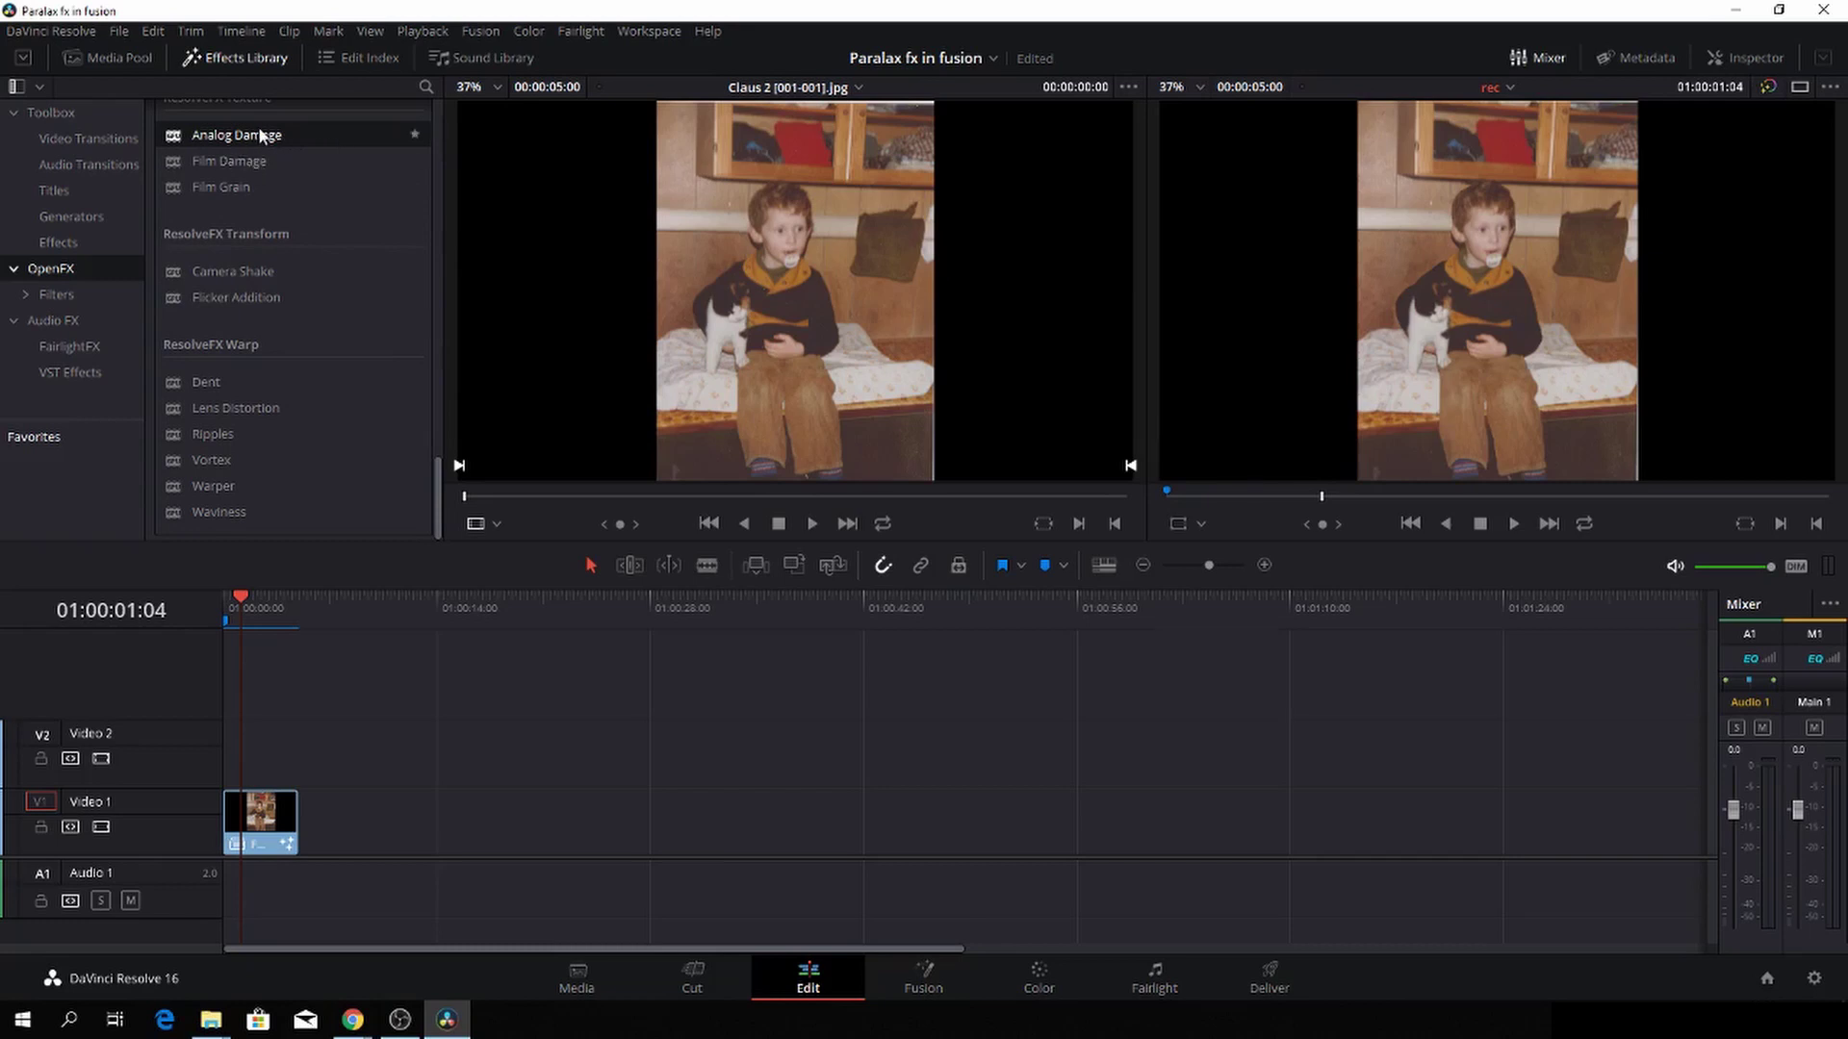
left_click_drag(260, 135, 267, 833)
left_click(1745, 58)
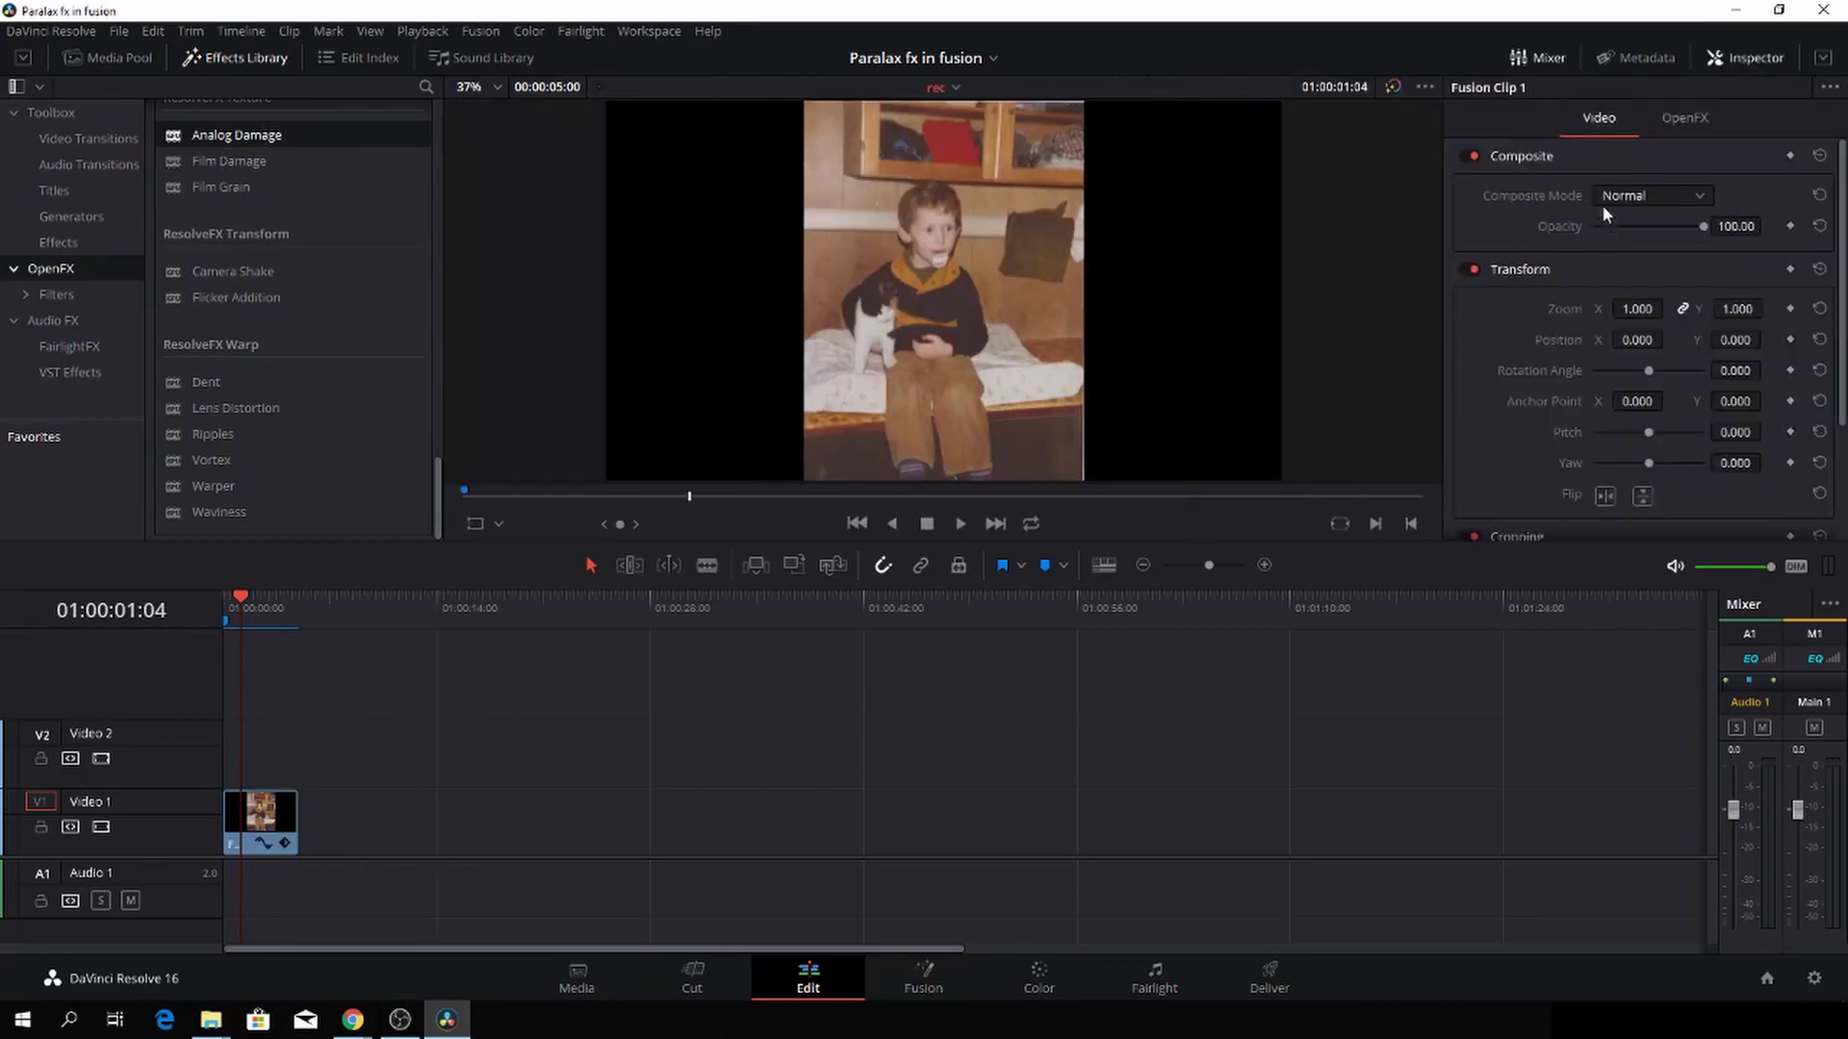
left_click(1685, 118)
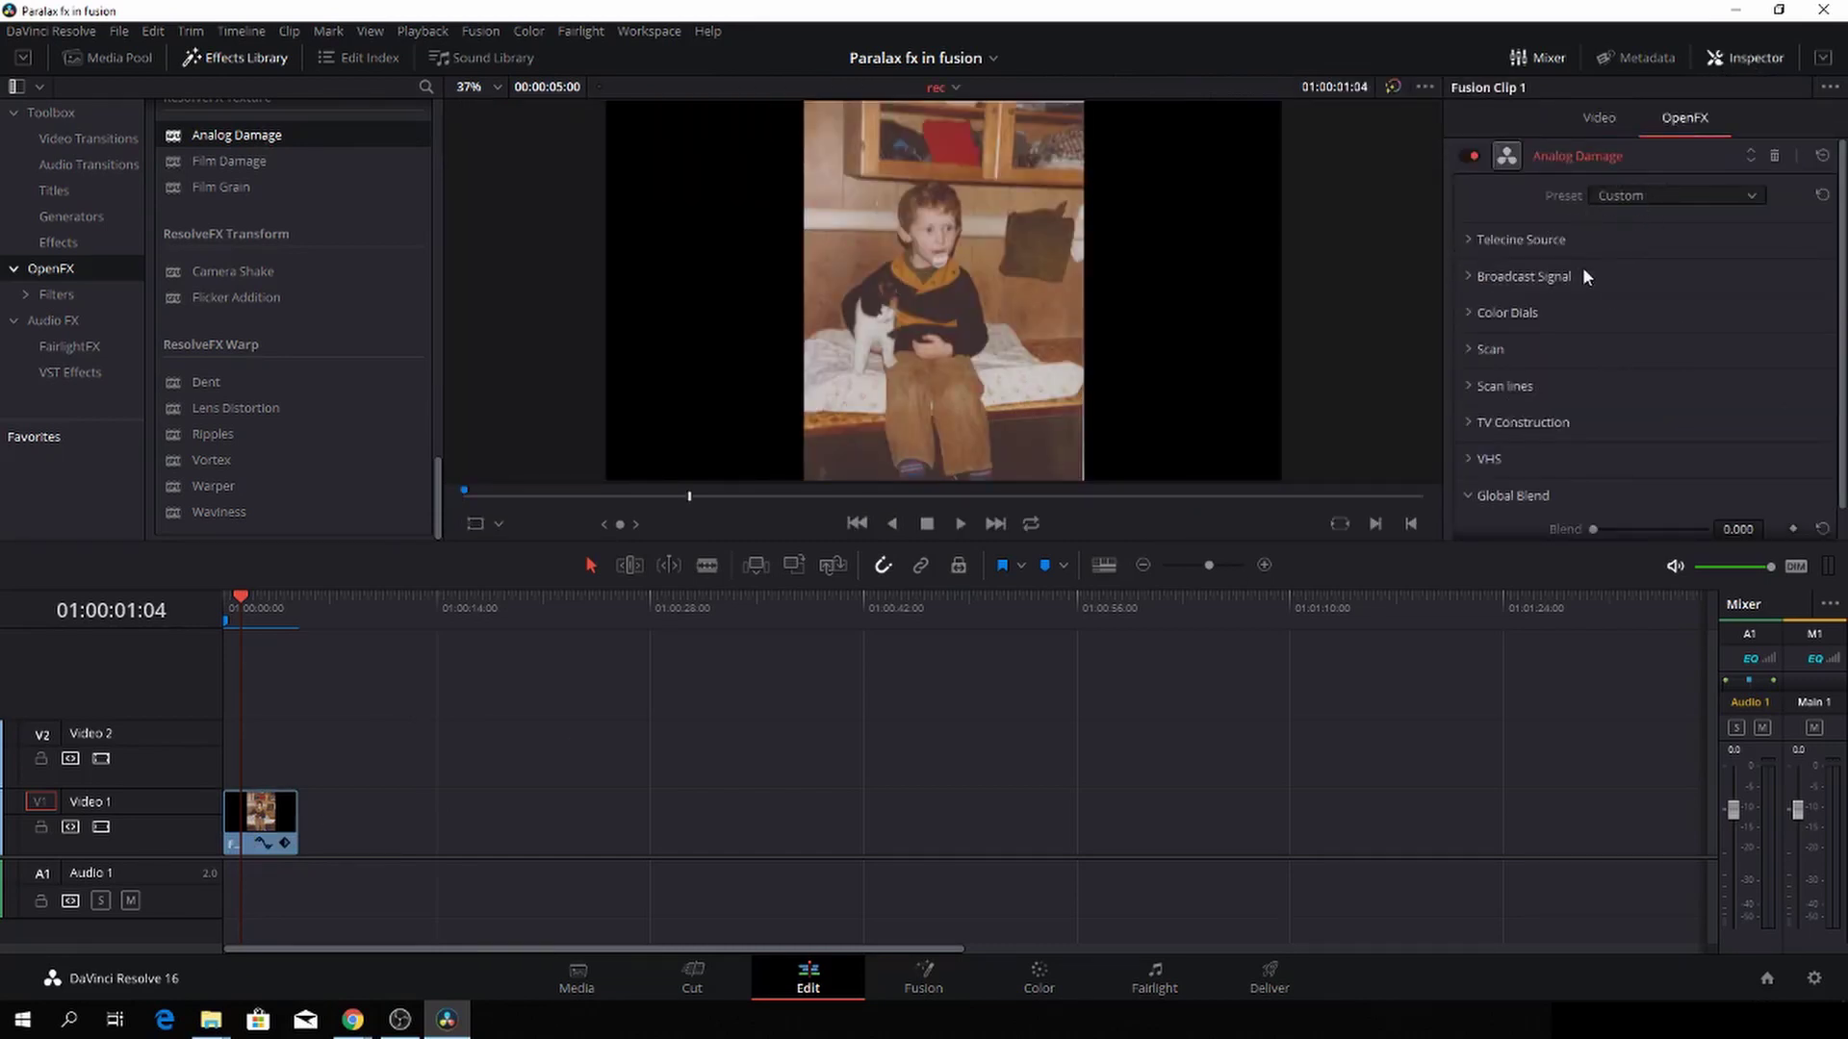
Try the Old VHS preset for Analog Damage and preview it in playback
left_click(1719, 194)
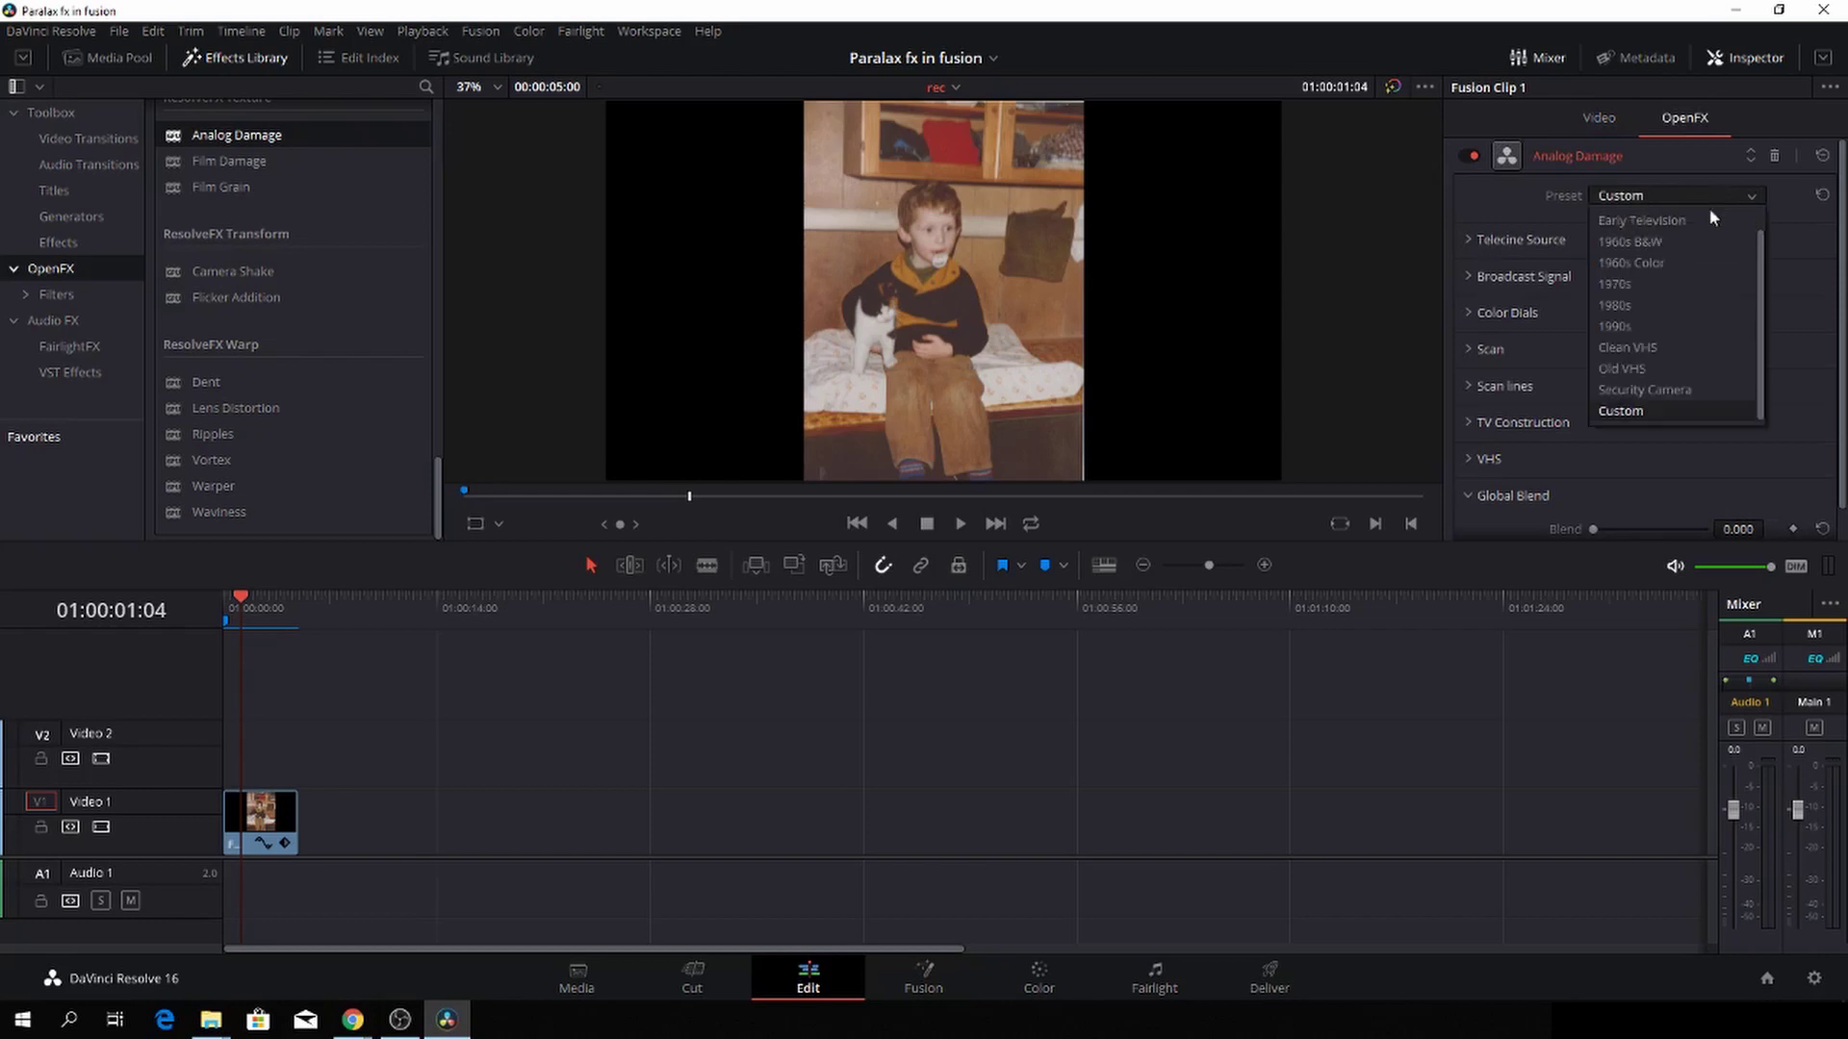
left_click(1684, 370)
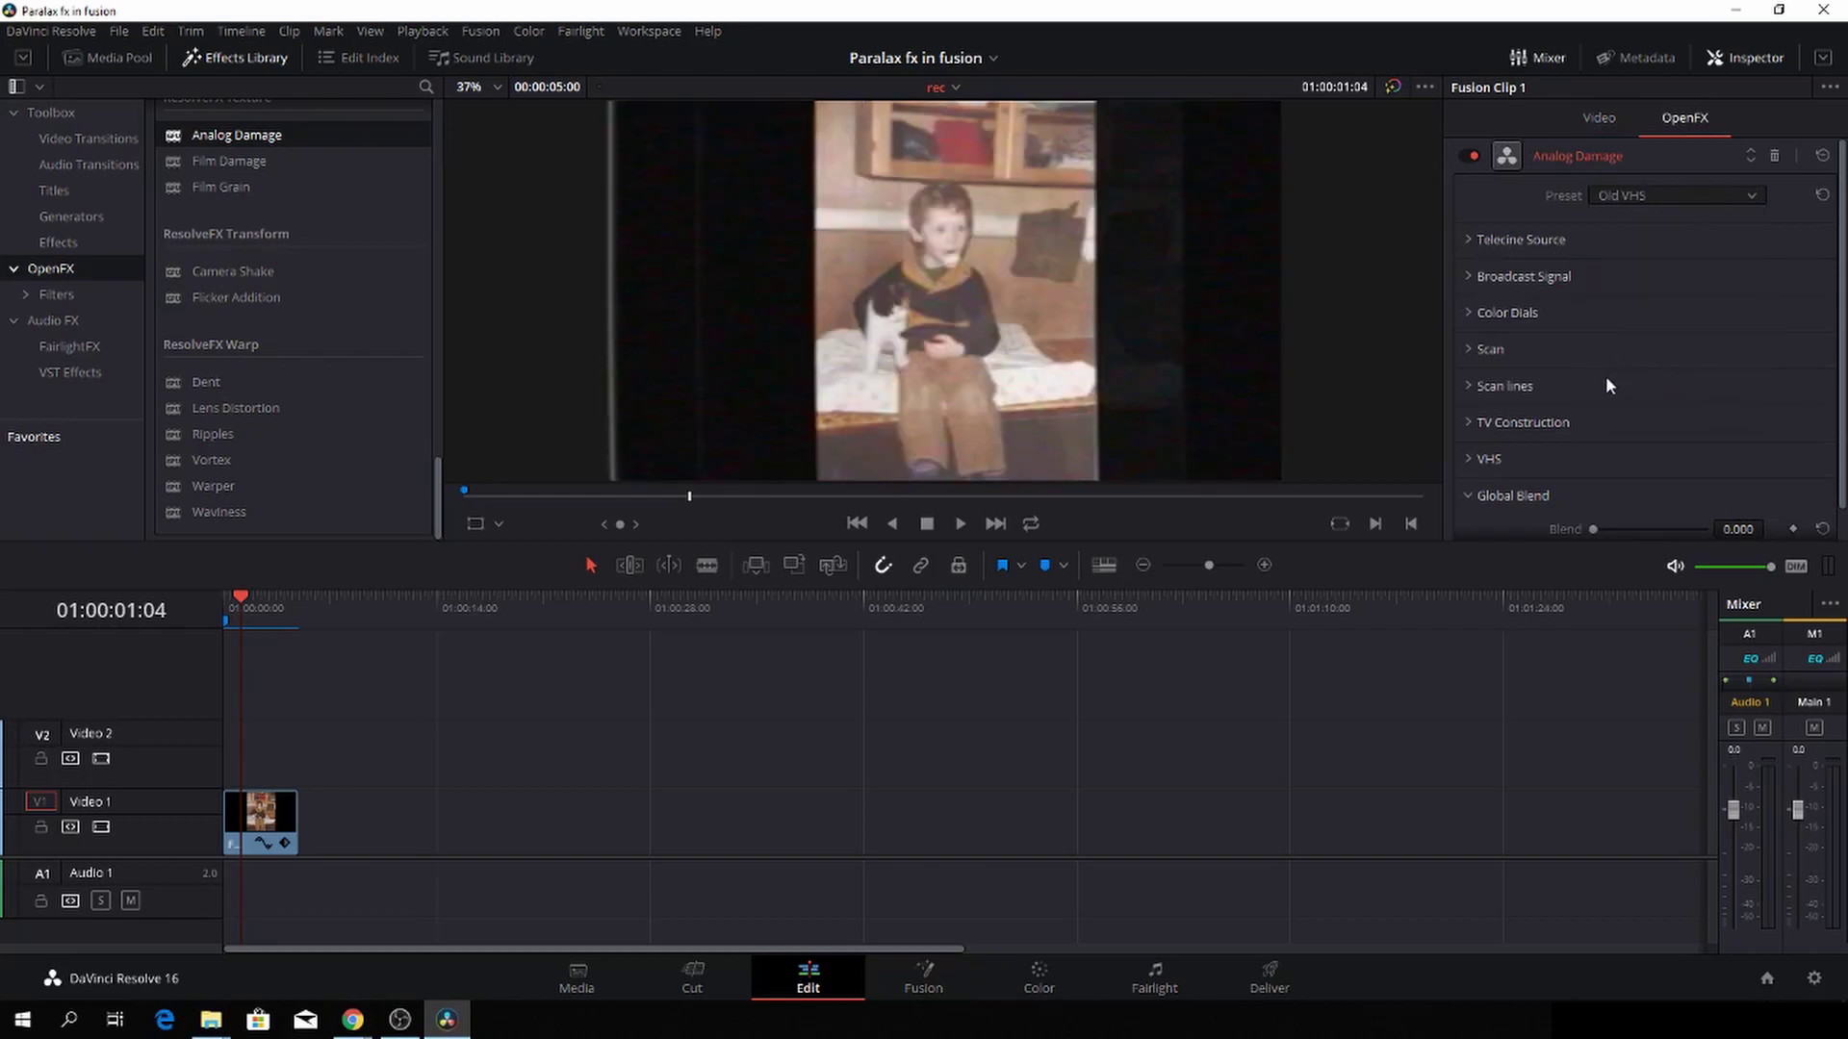
key("space")
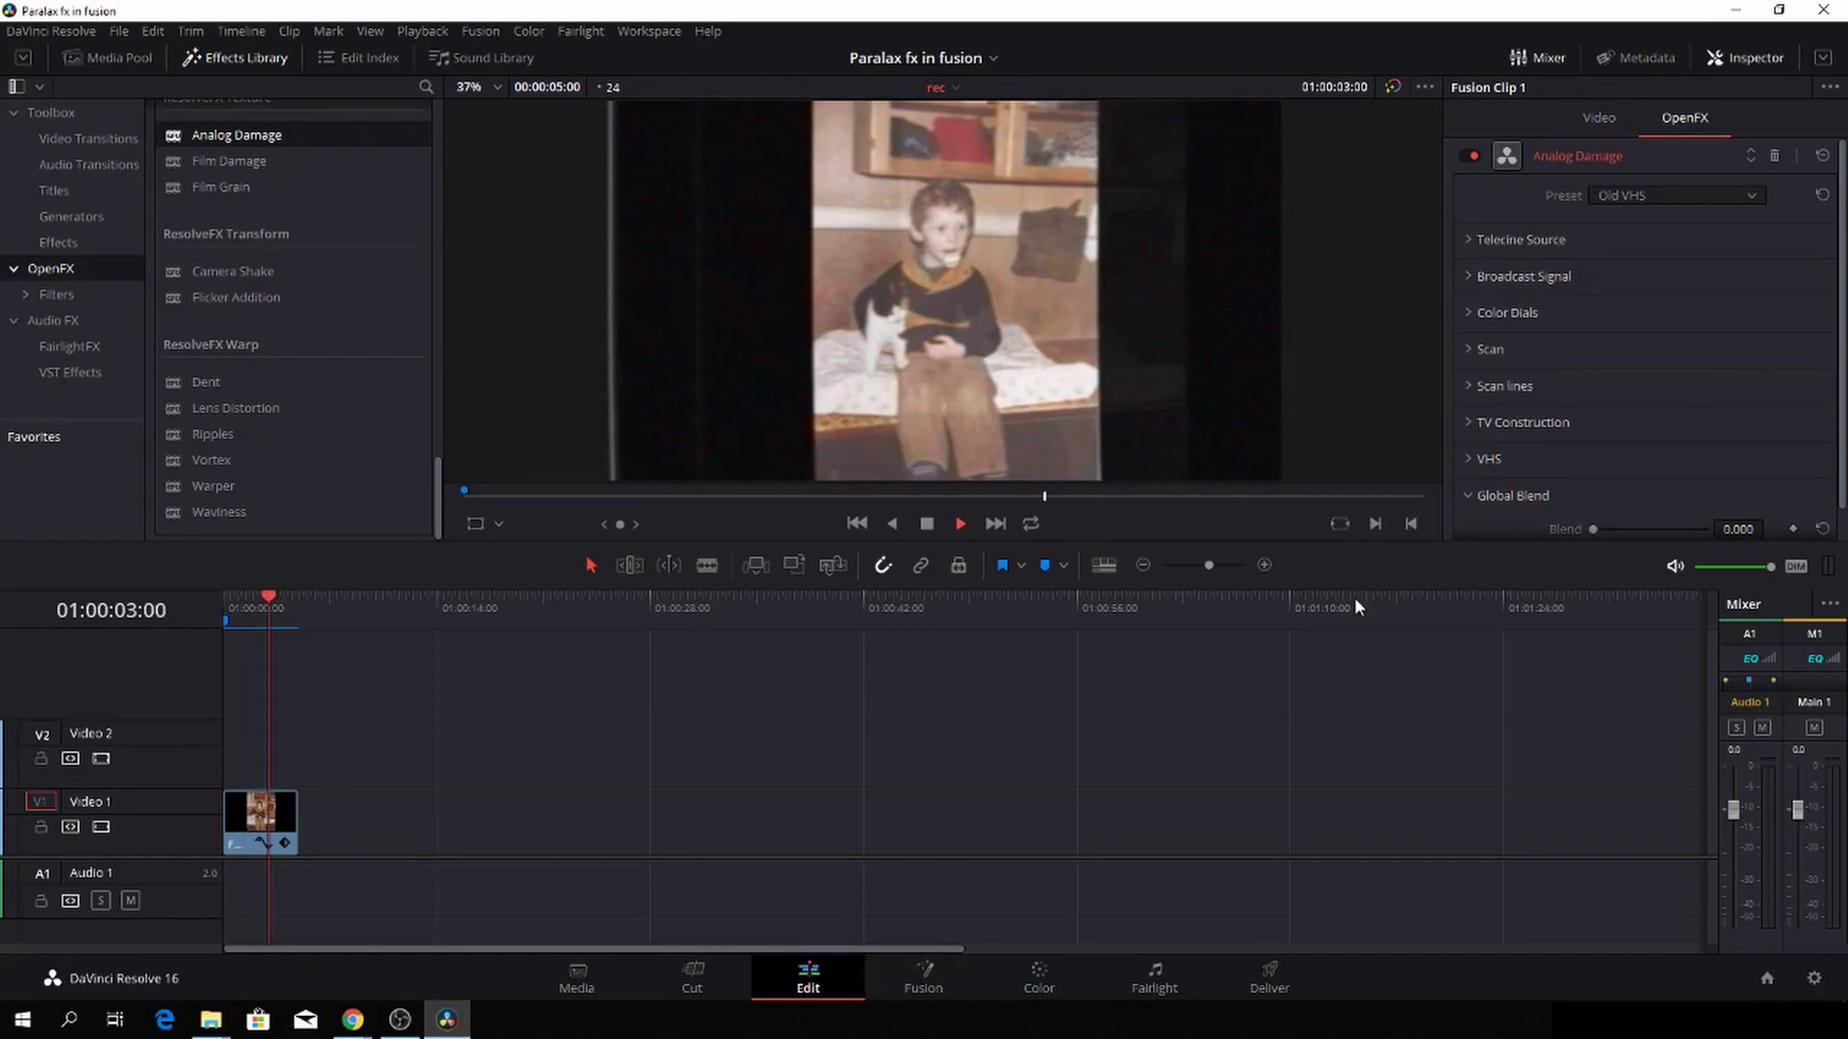
key("space")
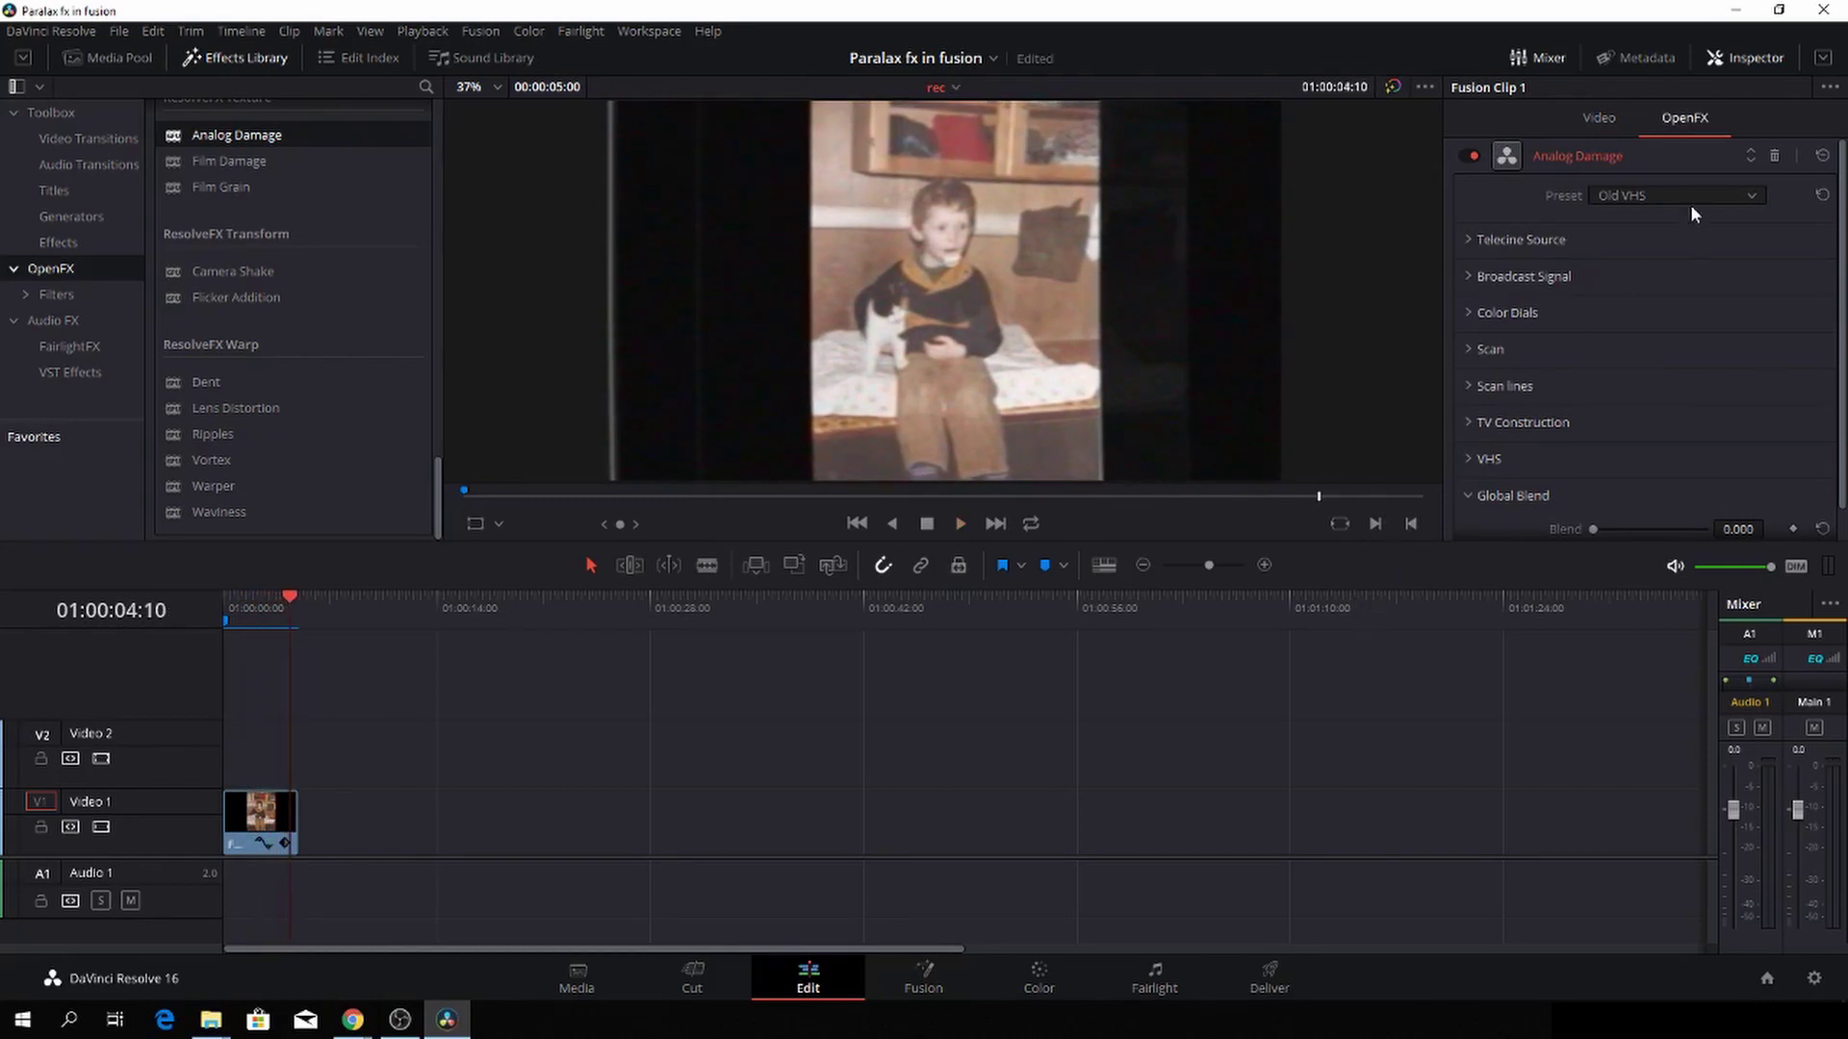
Set the Analog Damage preset to Clean VHS and play the clip from the start to check the look
left_click(1690, 198)
left_click(1684, 363)
key("space")
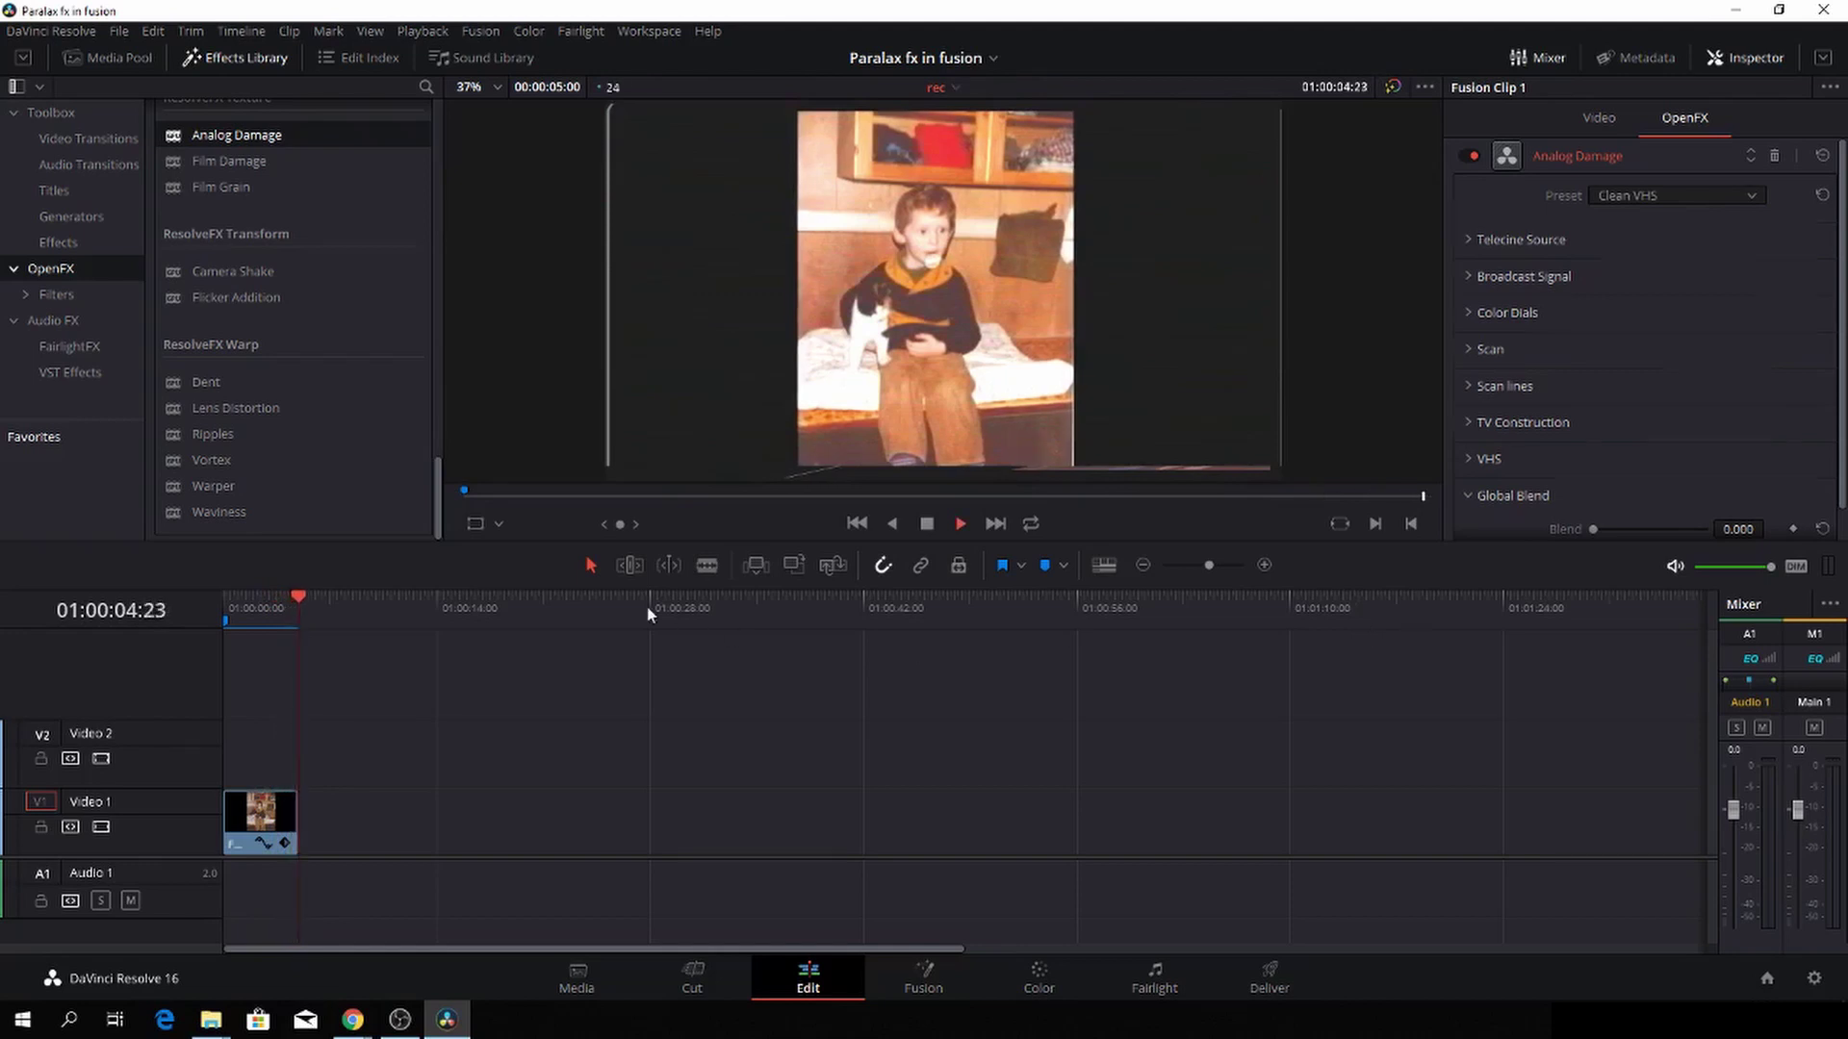
left_click(227, 603)
key("space")
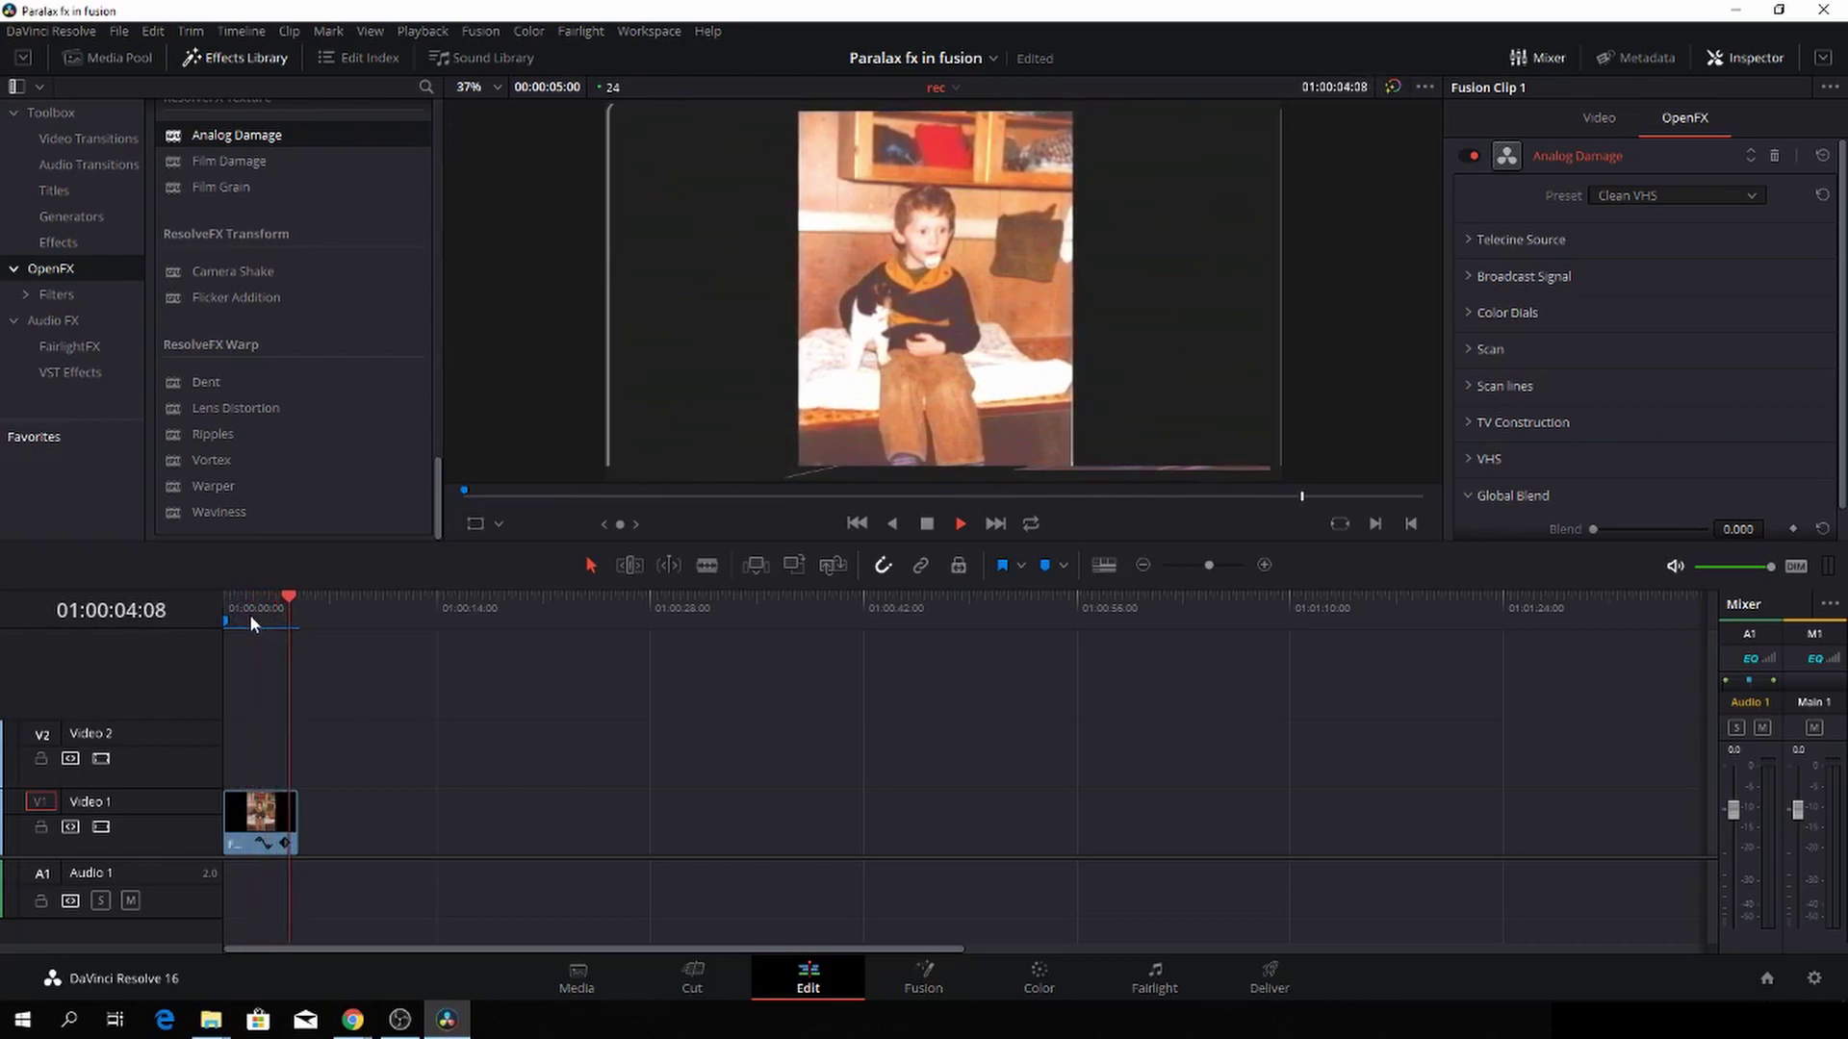
left_click(240, 606)
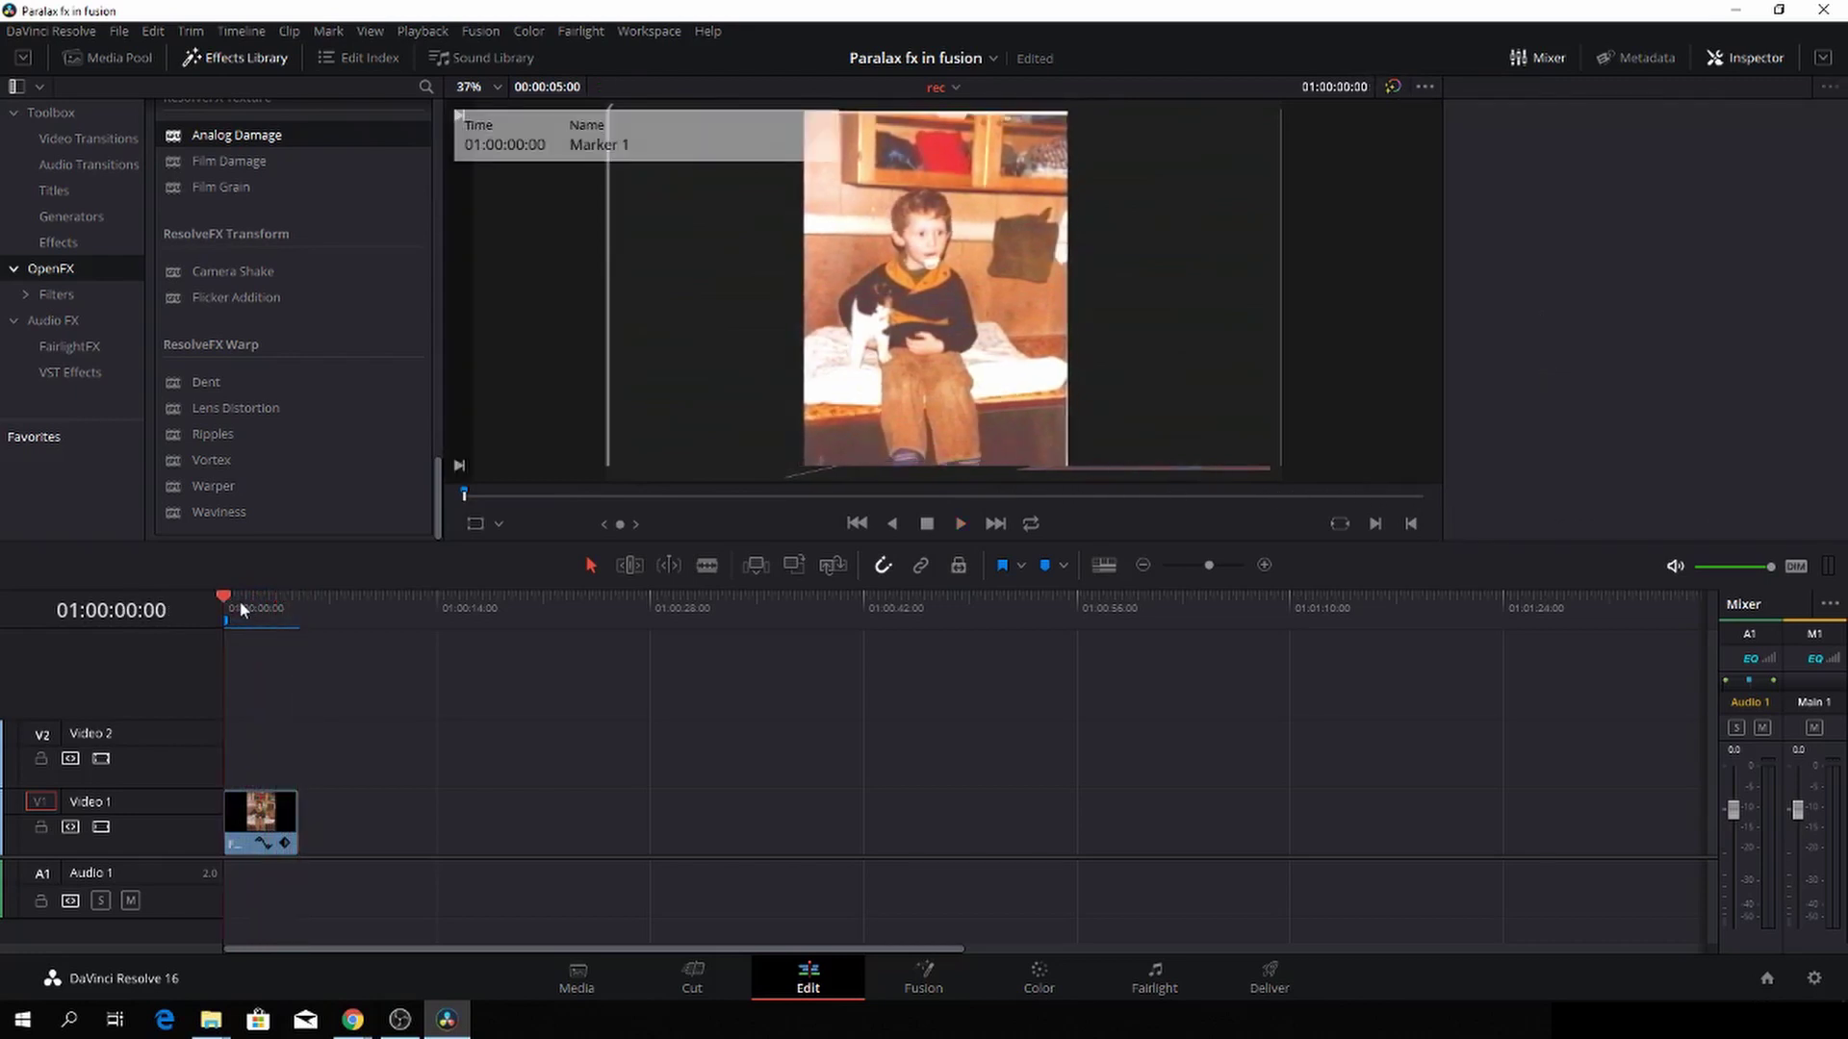
key("space")
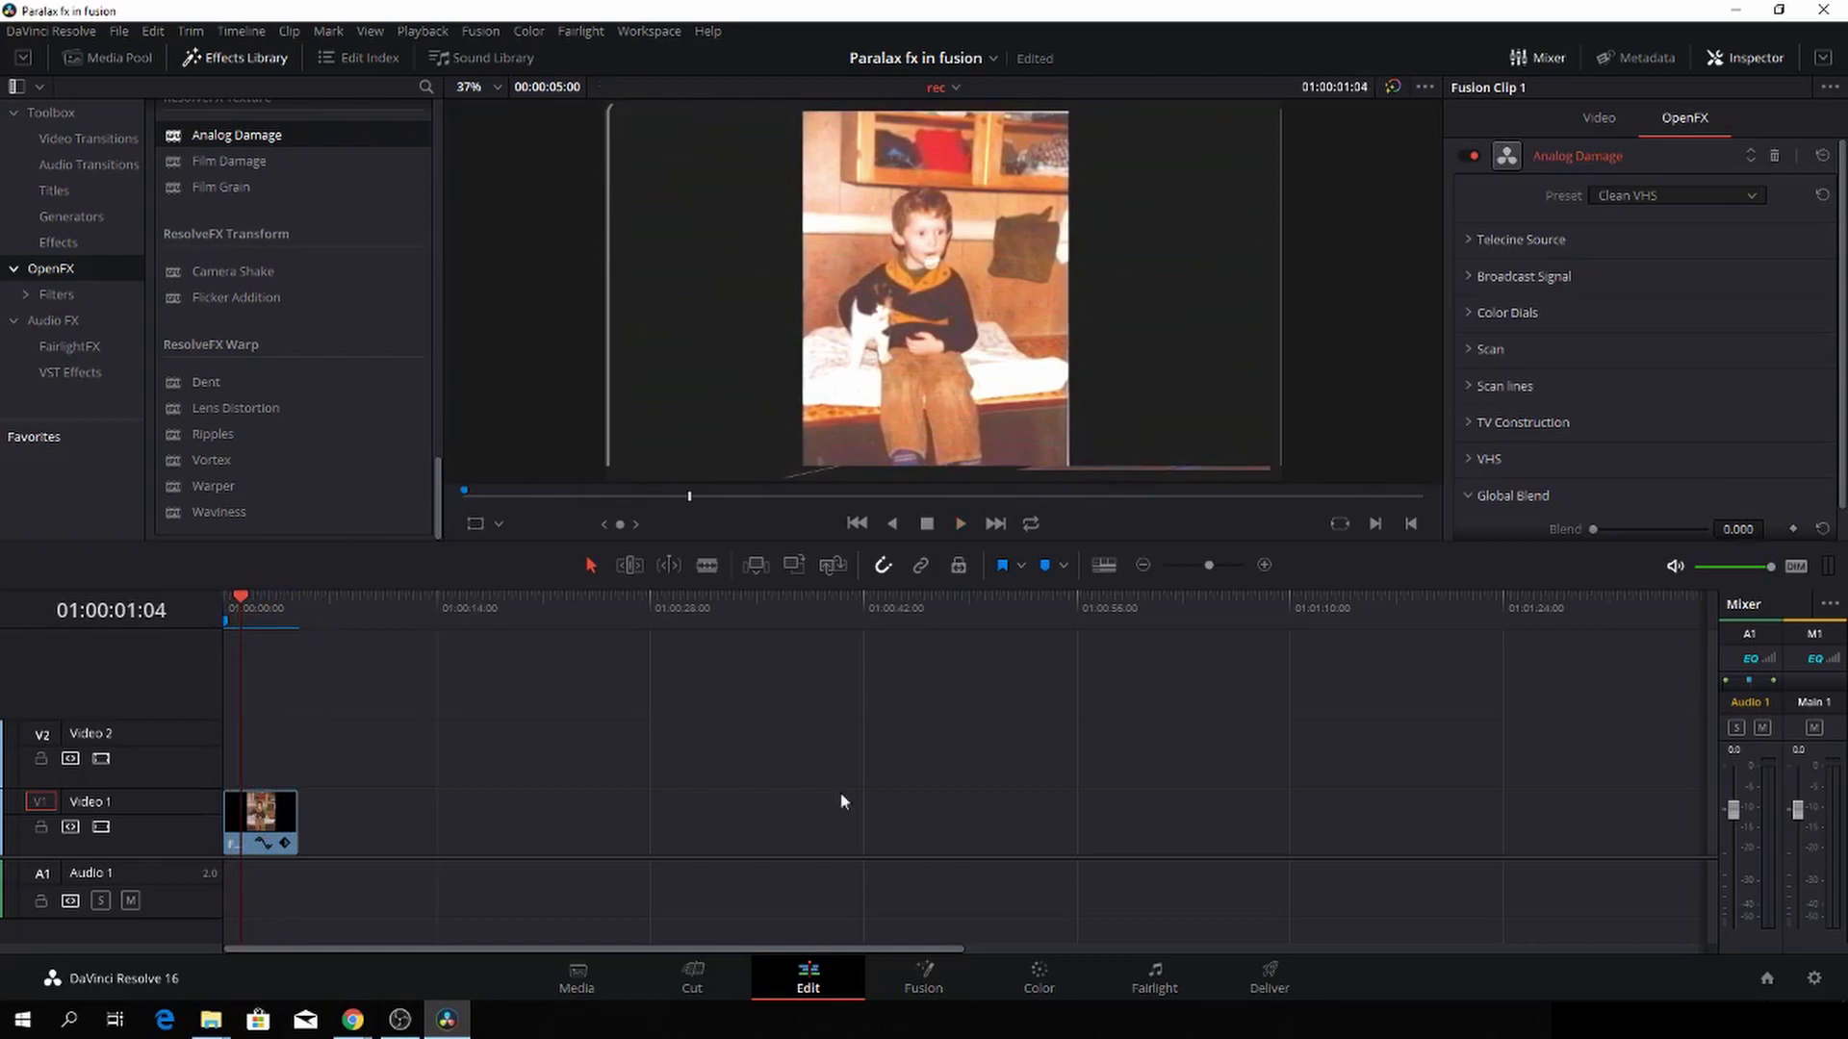
On the Color page, lower the clip's Lift to -0.03 and its saturation to 43.80
left_click(1039, 980)
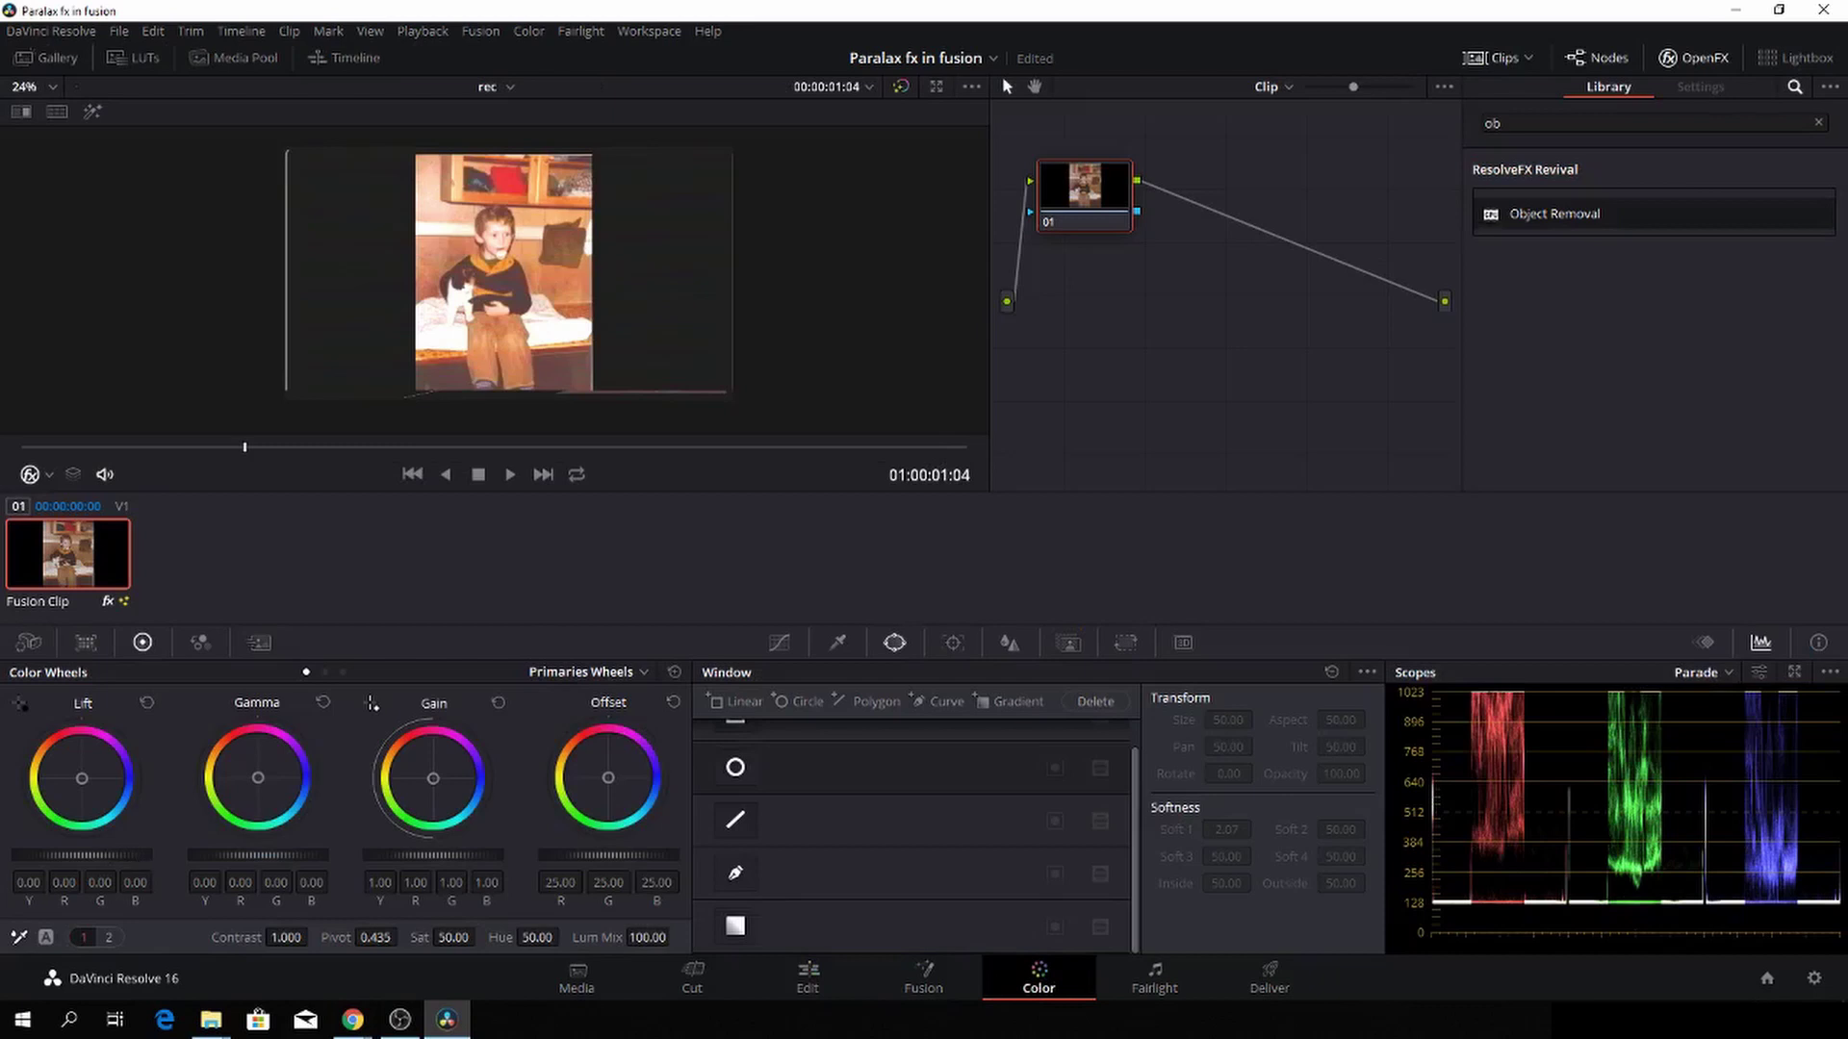
left_click_drag(92, 855, 77, 855)
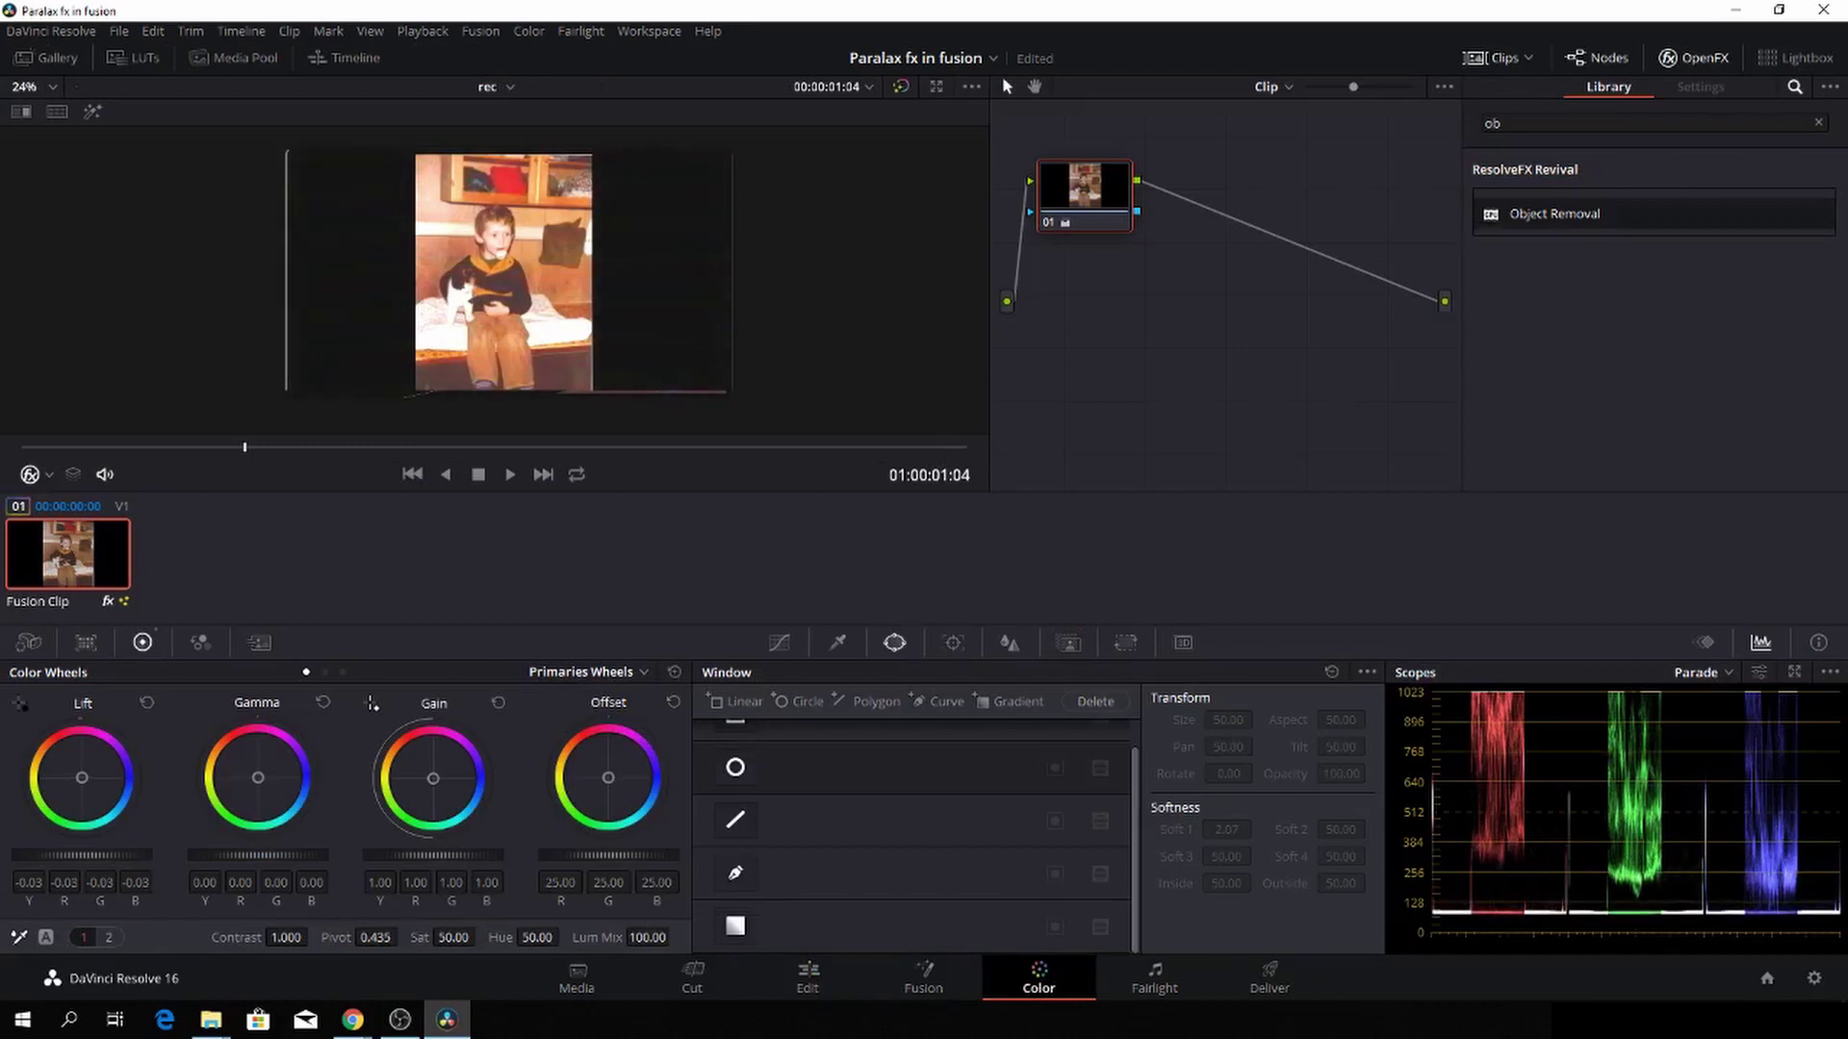
scroll(555, 298, "up", 2)
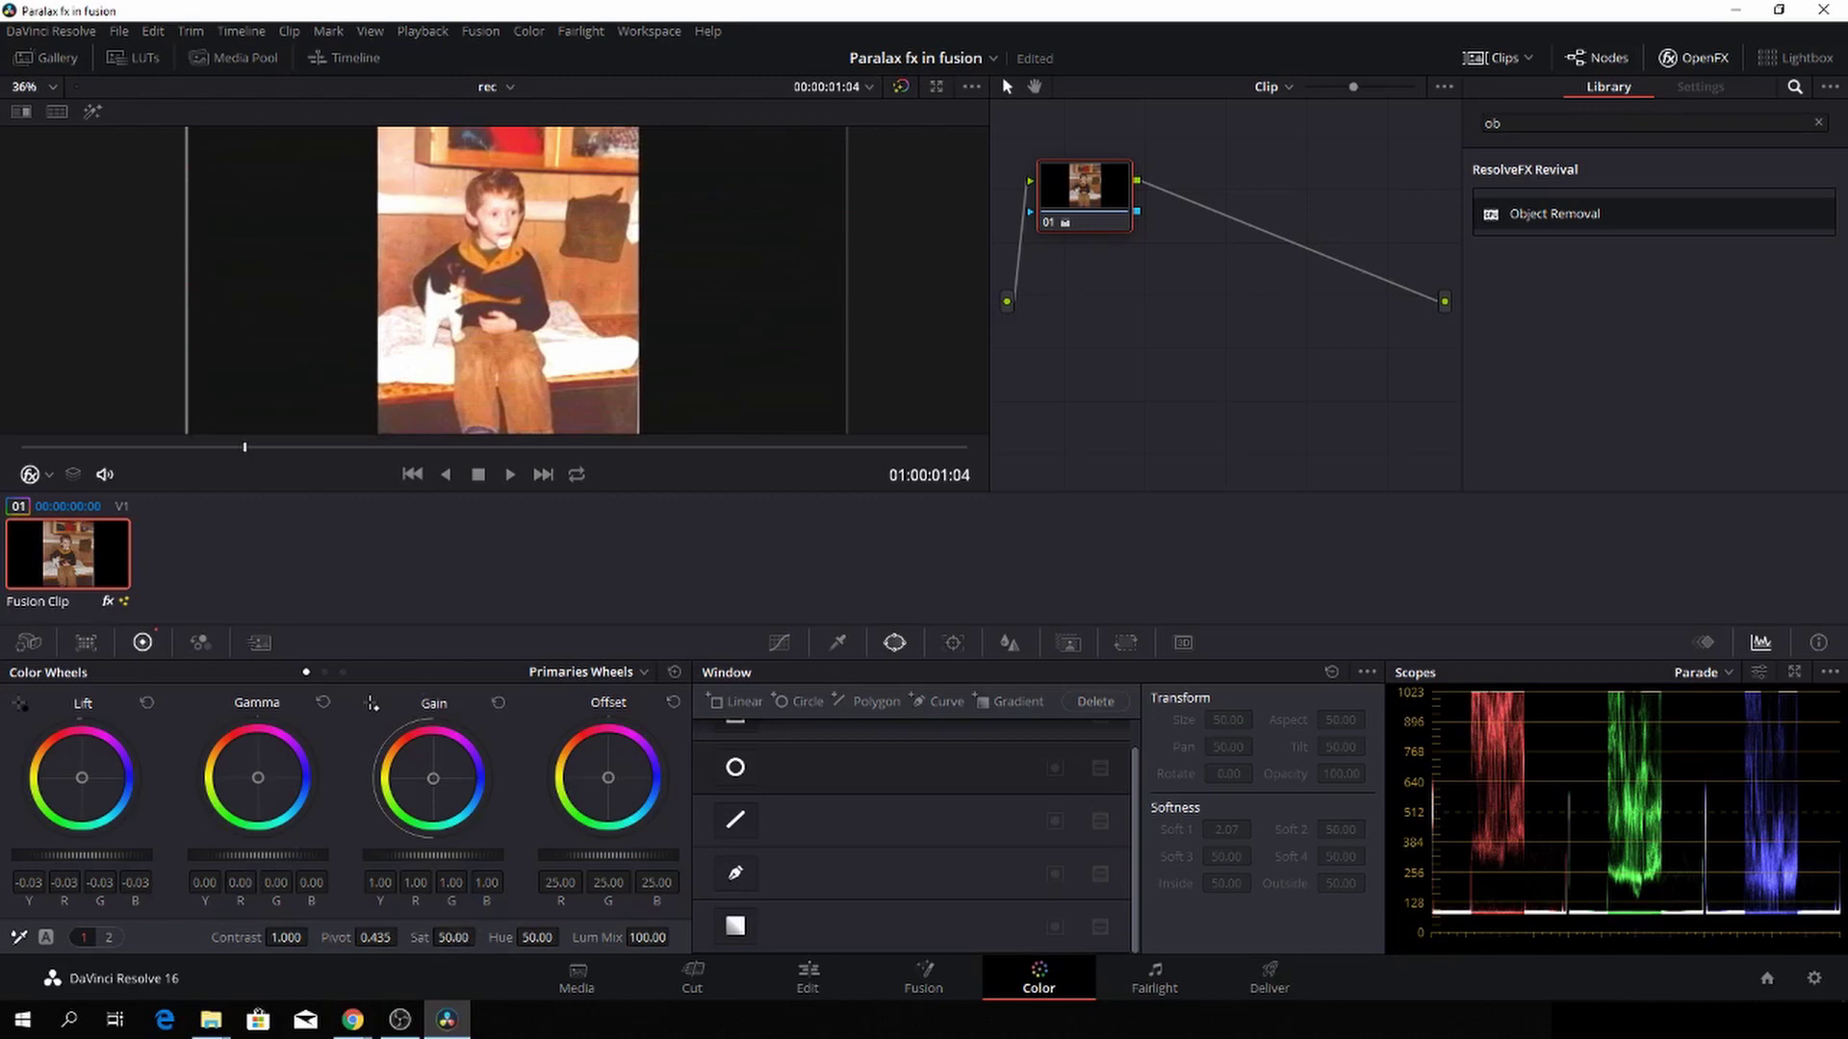
left_click_drag(452, 938, 439, 938)
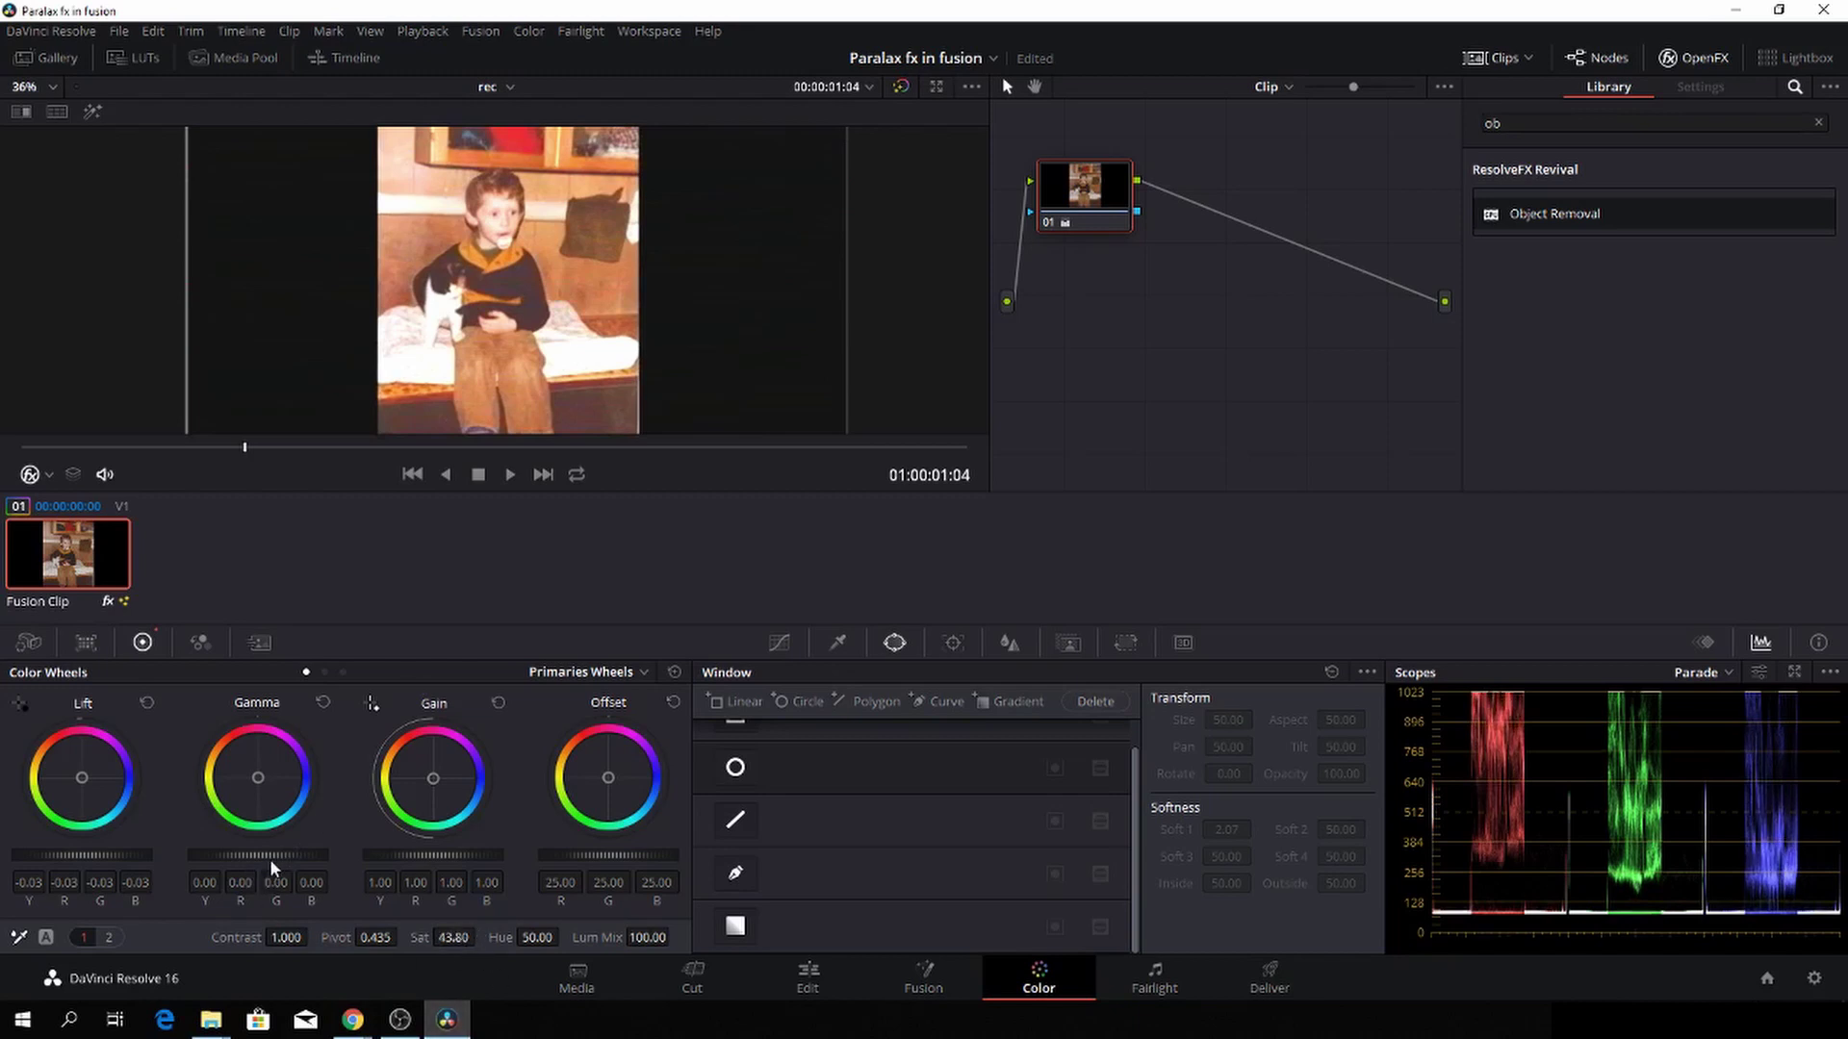
Lower the clip's Gamma to -0.01 and its Gain to 0.81
left_click_drag(260, 855, 252, 855)
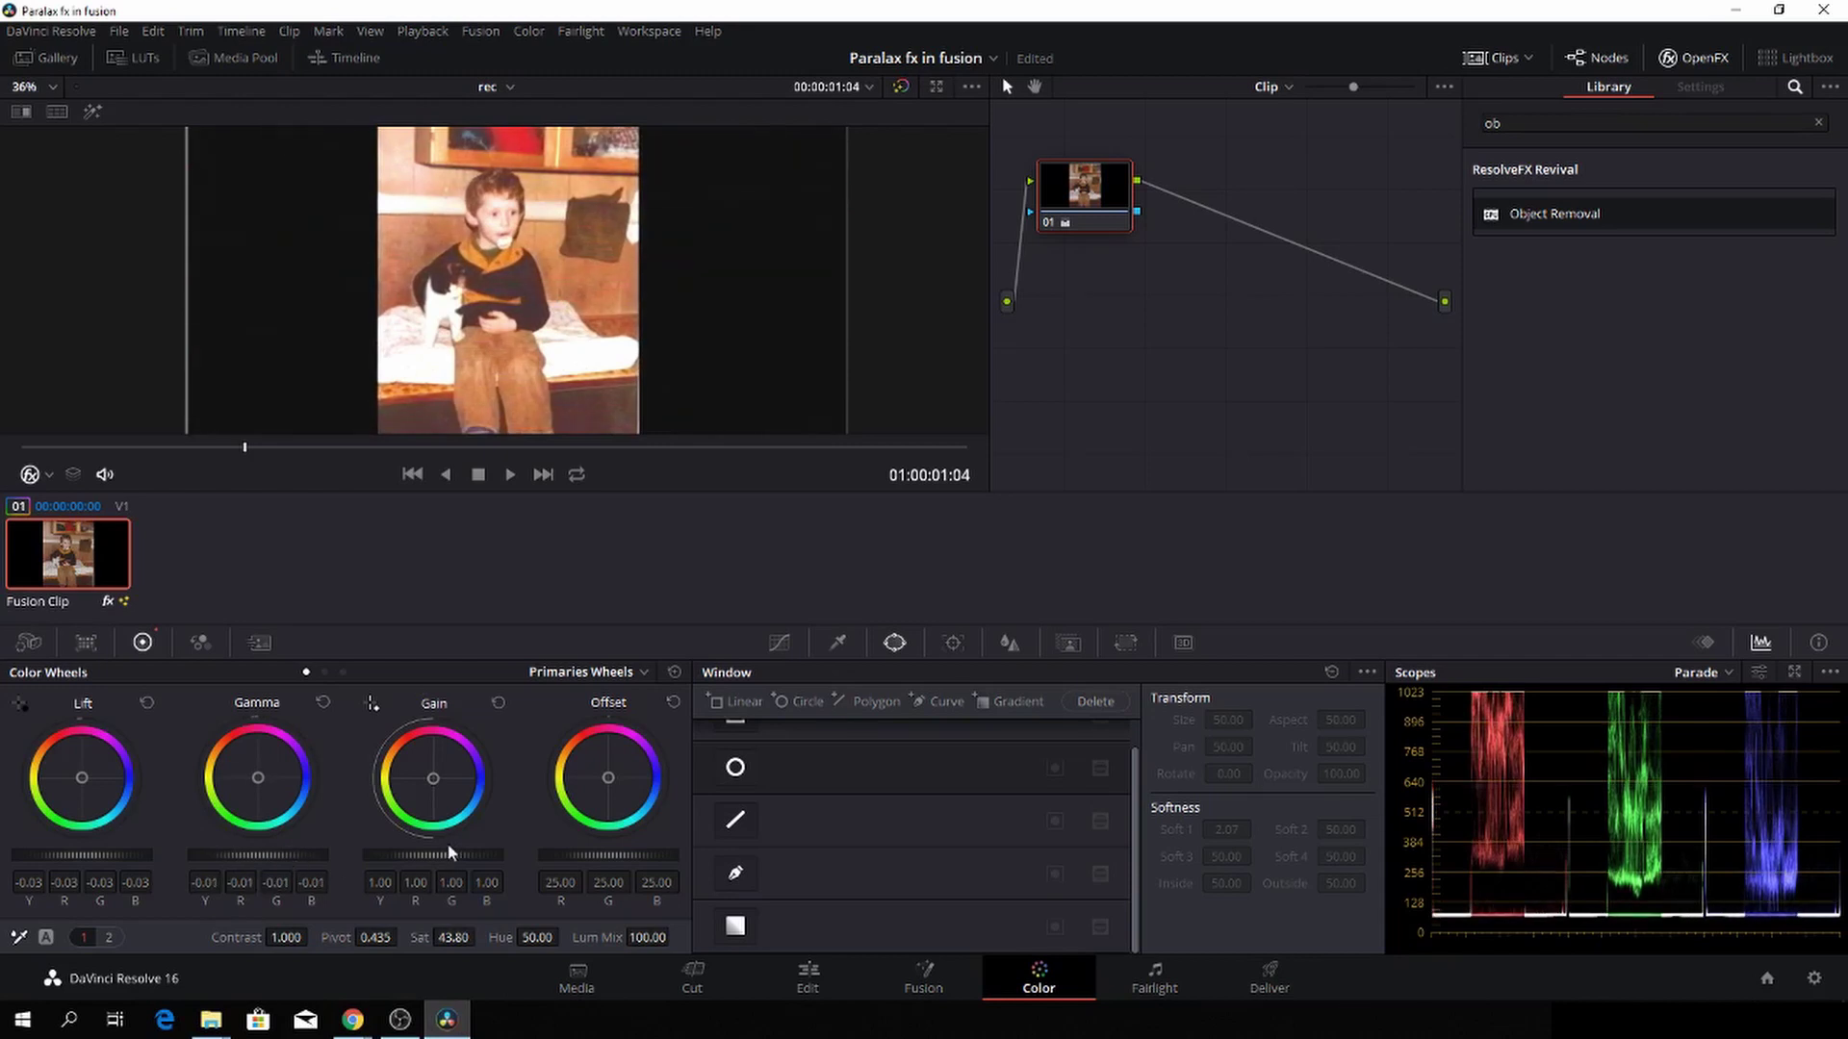
left_click_drag(433, 855, 406, 855)
left_click_drag(372, 869, 447, 857)
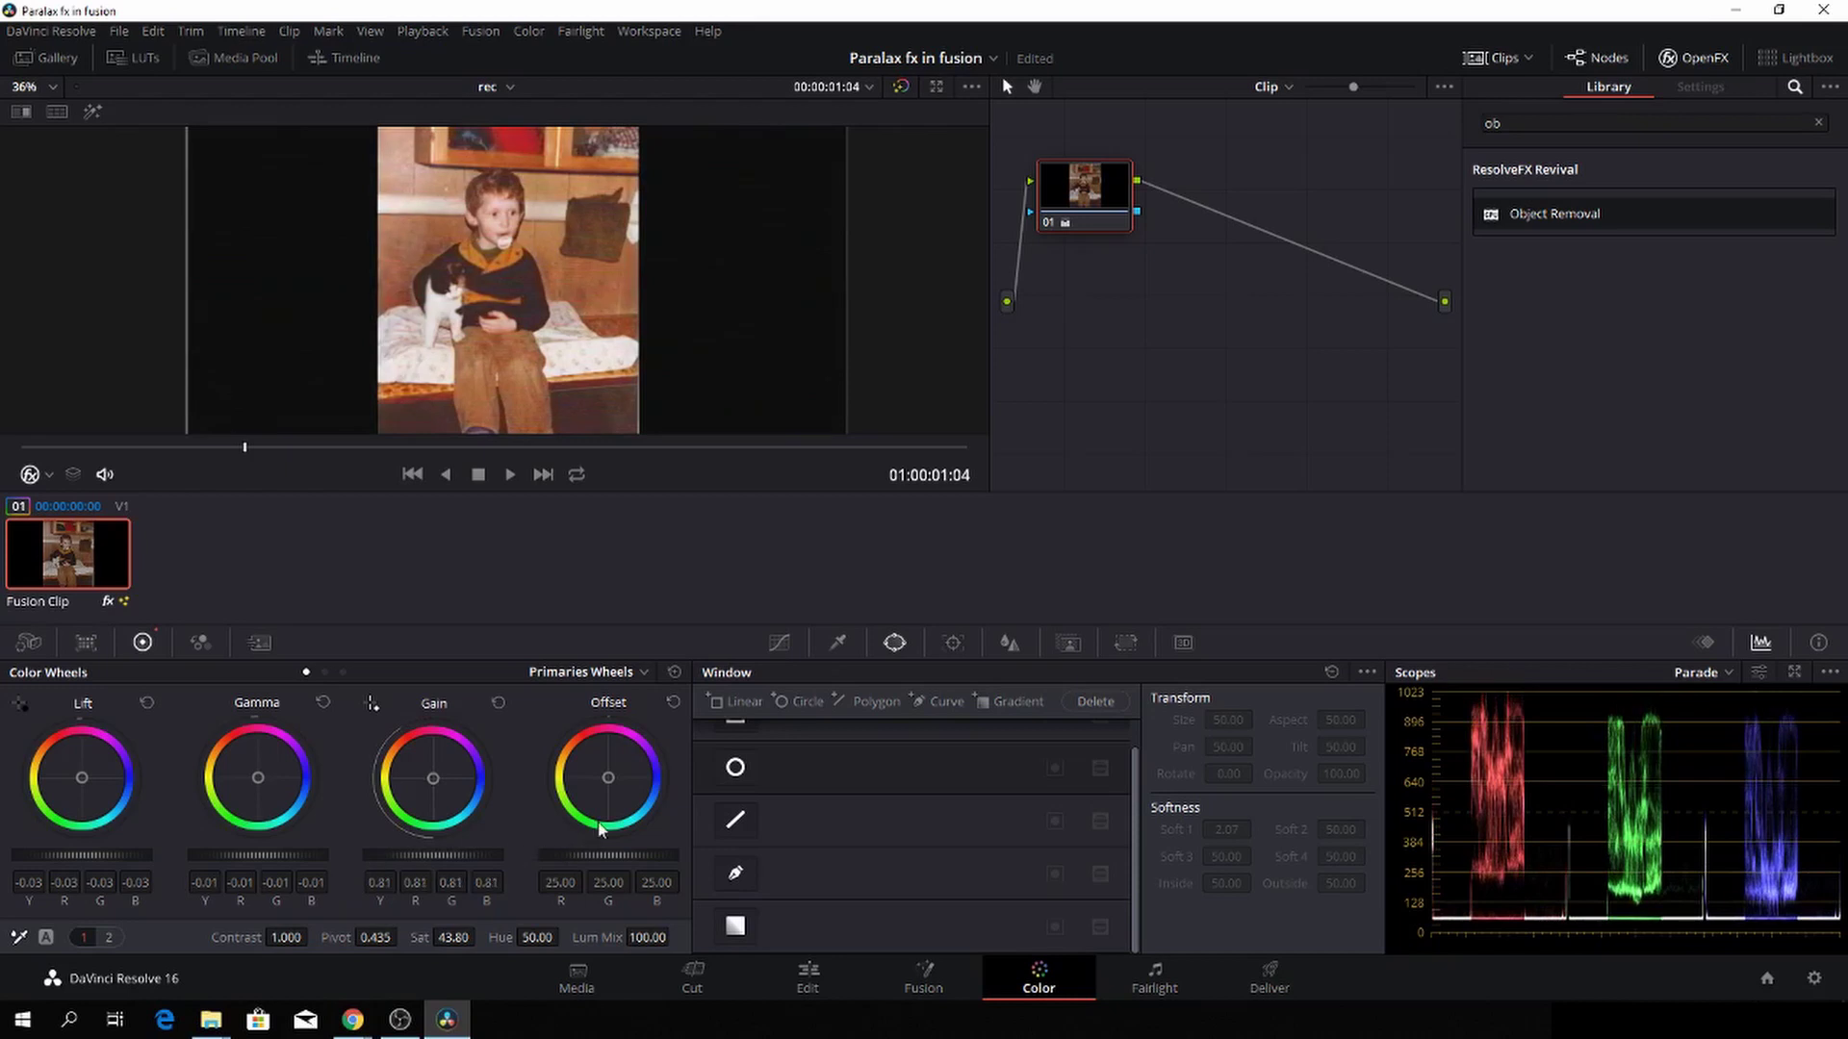